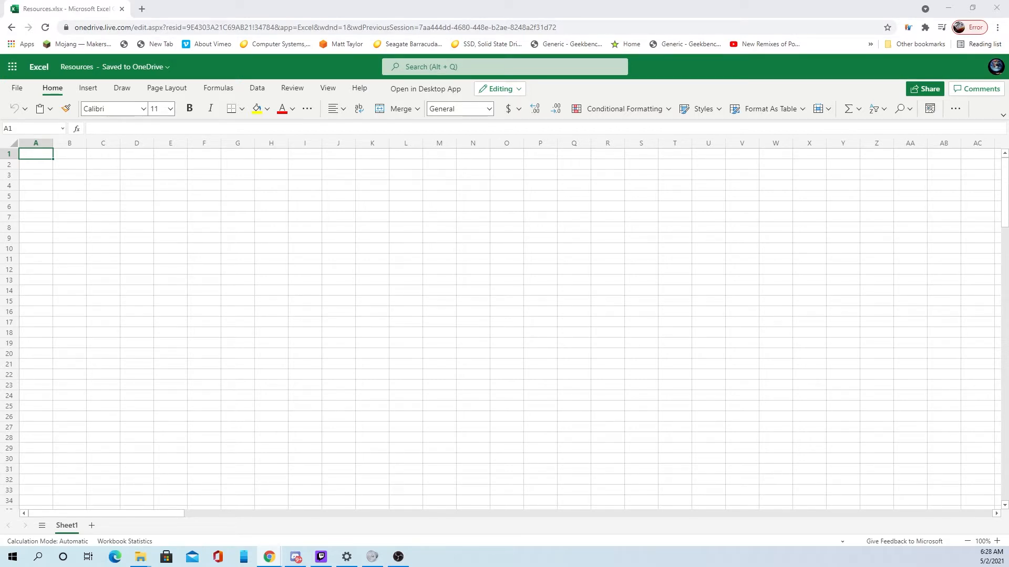
# Enter the labels Name in cell A1 and Date in cell A4.
pyautogui.doubleClick(37, 161)
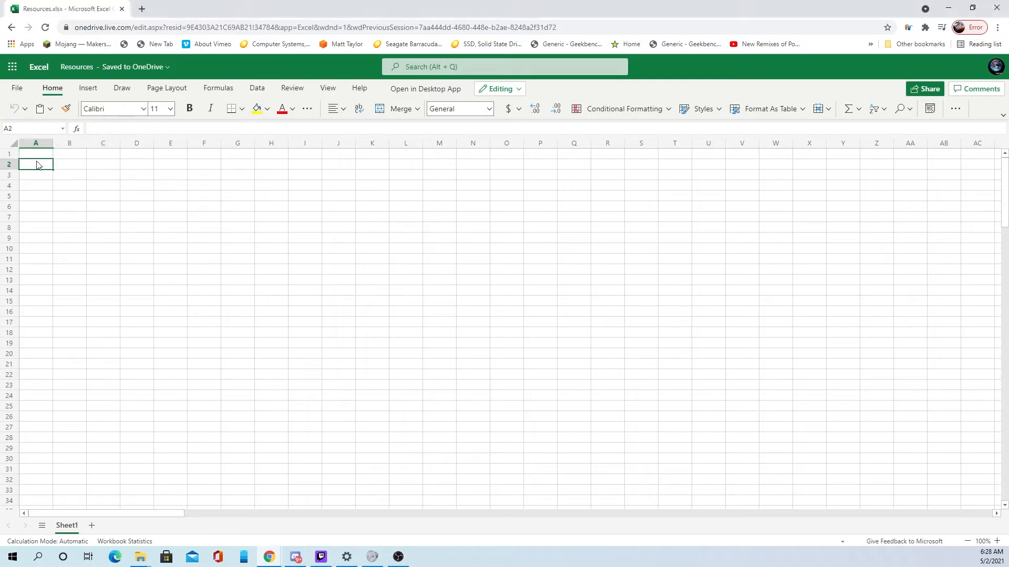
pyautogui.click(48, 154)
pyautogui.write('Name')
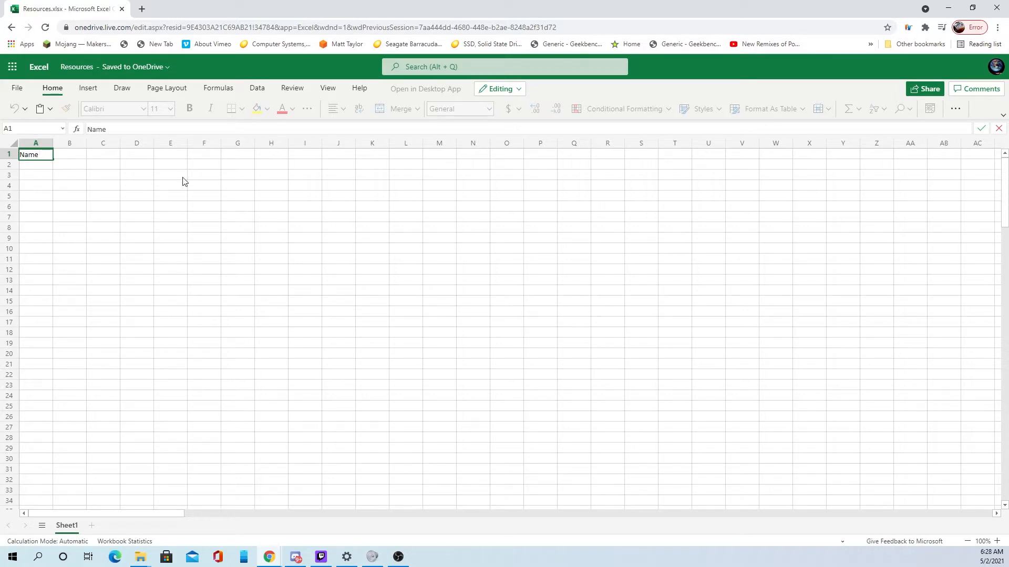
pyautogui.click(33, 184)
pyautogui.write('Dat')
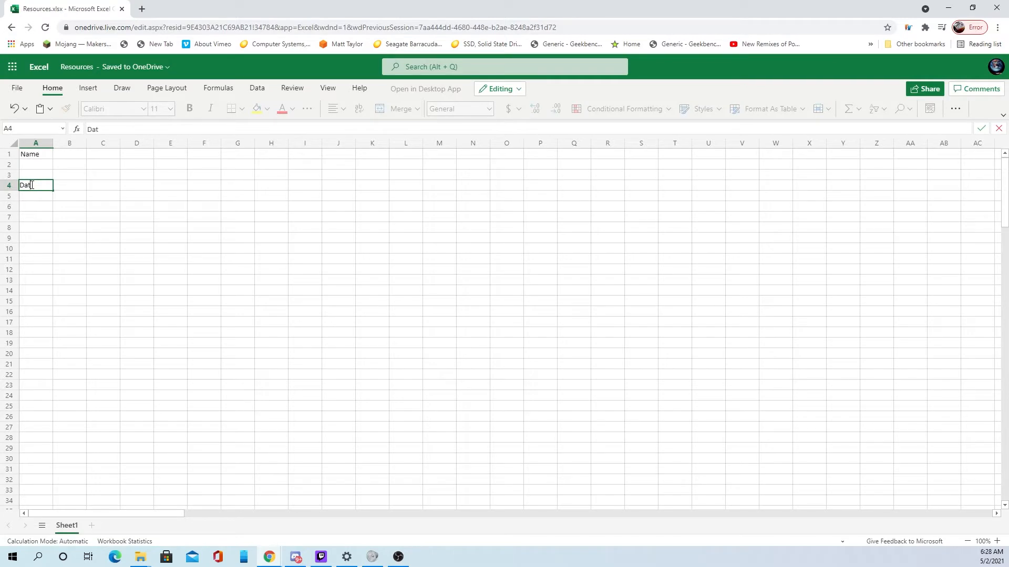
pyautogui.write('e')
pyautogui.press('Tab')
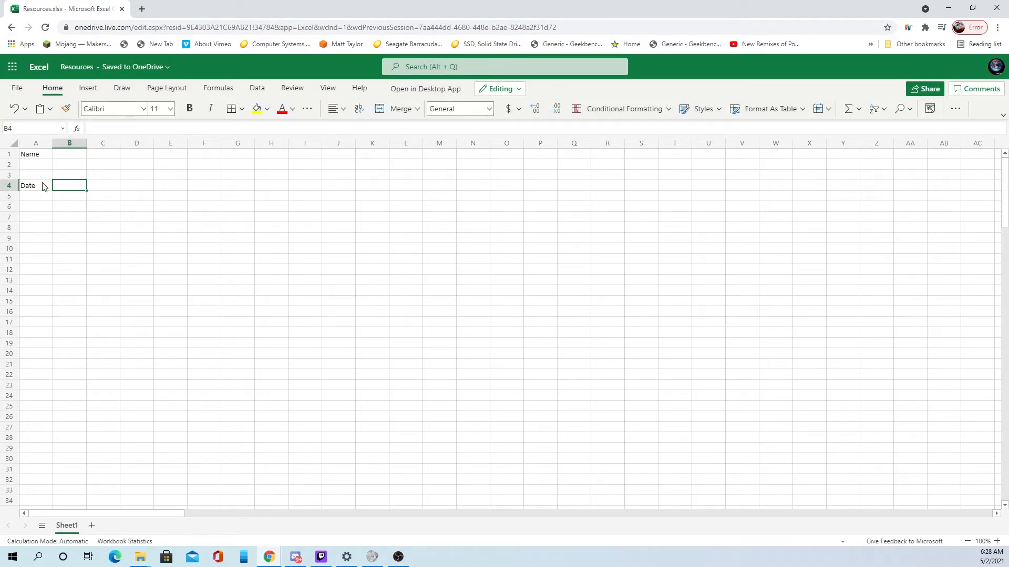
# Enter the label Gems in cell B4, beside the Date label.
pyautogui.write('Gem')
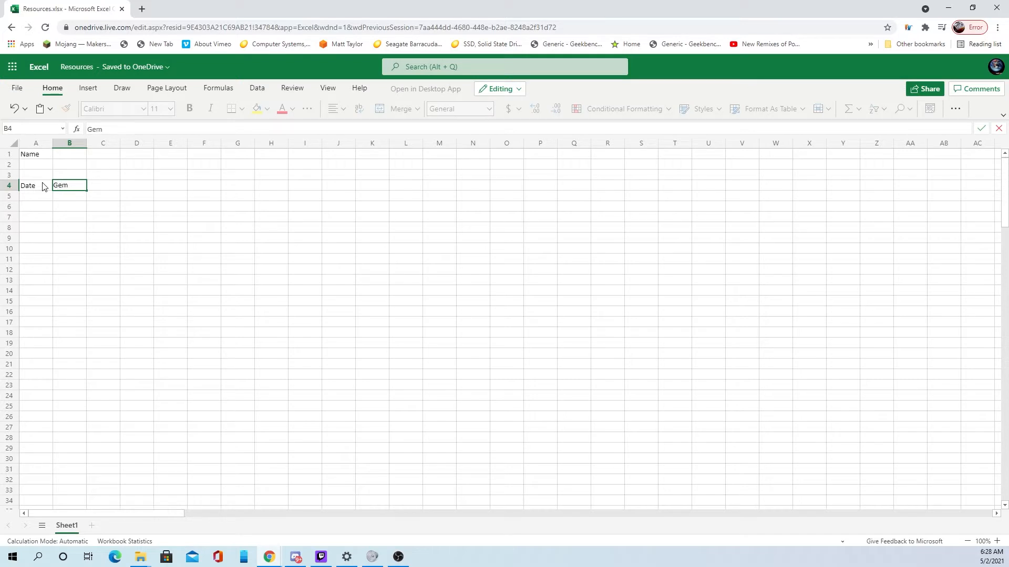
pyautogui.write('s')
pyautogui.press('Tab')
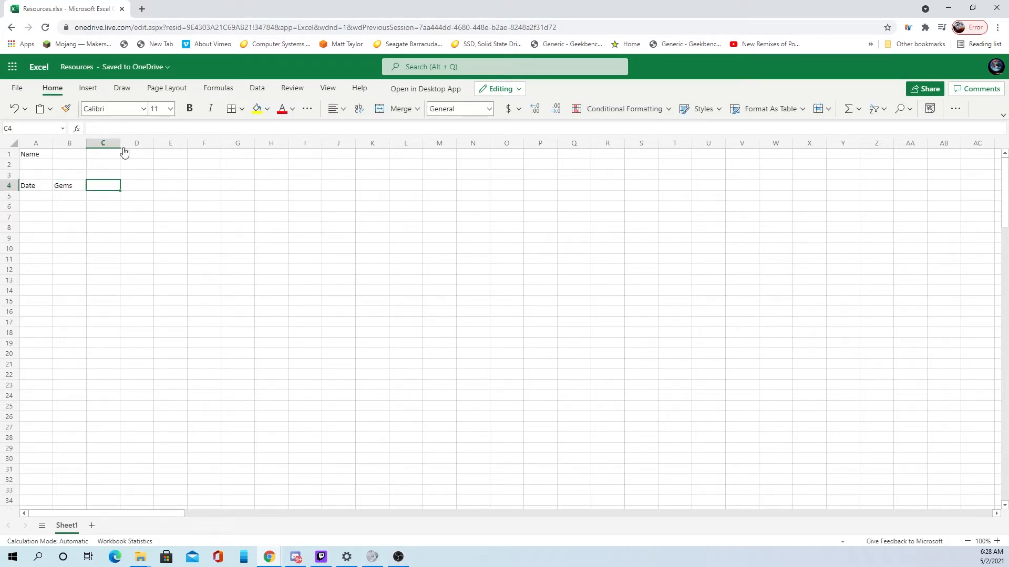
# Format the whole of column C with the Percentage number format.
pyautogui.click(103, 143)
pyautogui.click(488, 109)
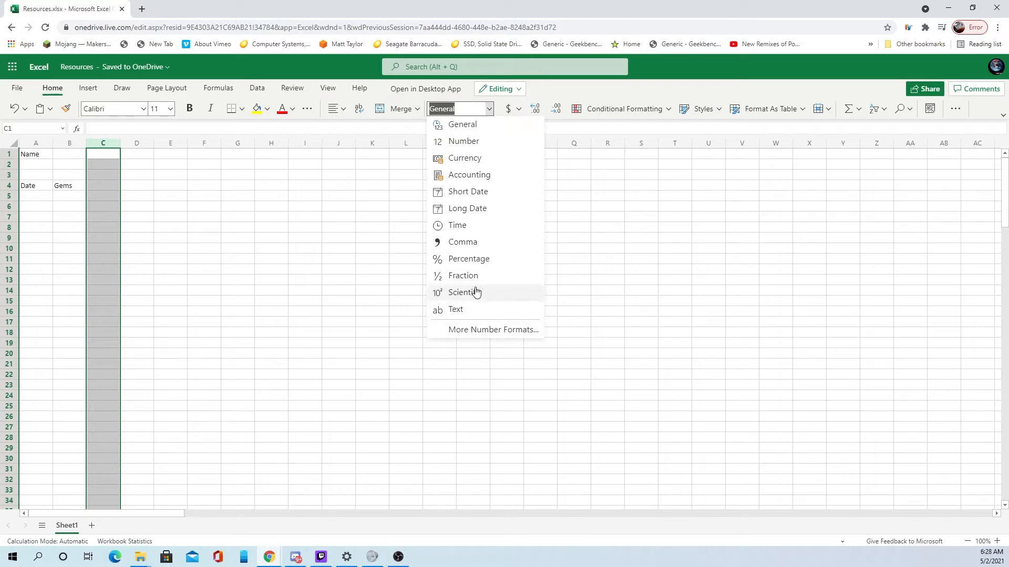
pyautogui.click(469, 259)
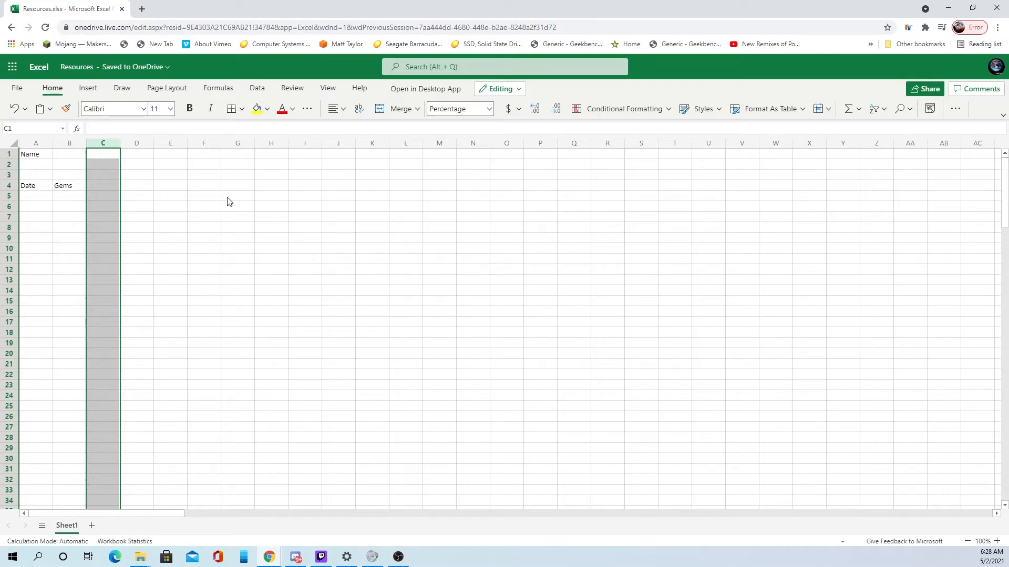
# Cut the Gems label from cell B4 and paste it into cell B5.
pyautogui.click(137, 185)
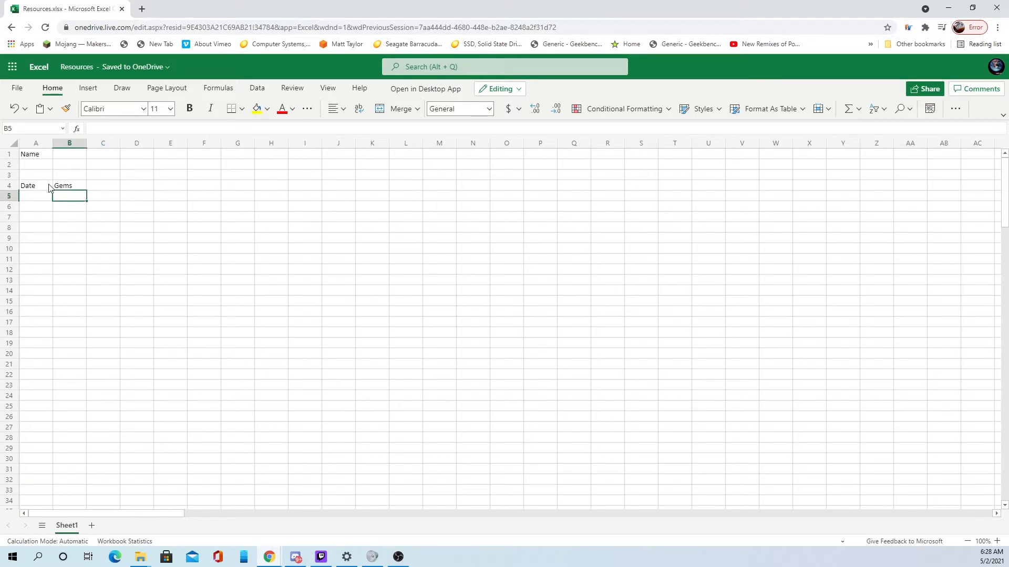
pyautogui.rightClick(67, 188)
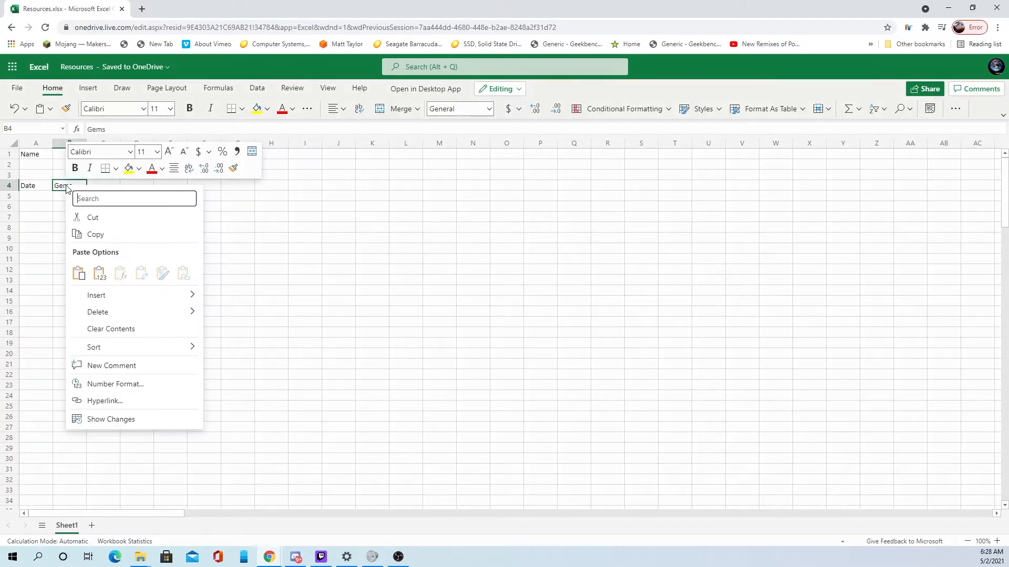
pyautogui.click(91, 217)
pyautogui.rightClick(71, 199)
pyautogui.click(79, 284)
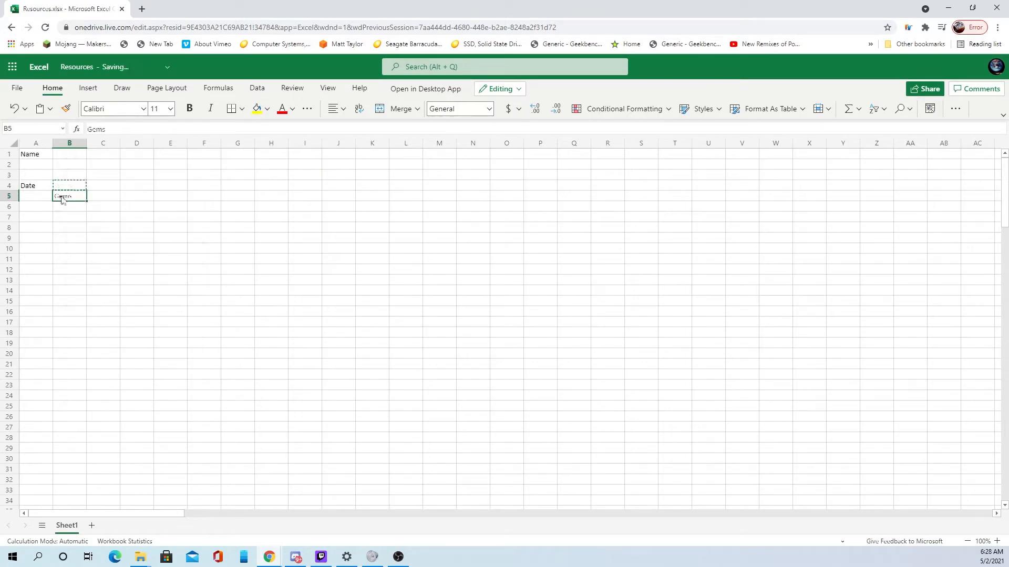
# Enter 15% in cell C5, beside the Gems label.
pyautogui.click(104, 198)
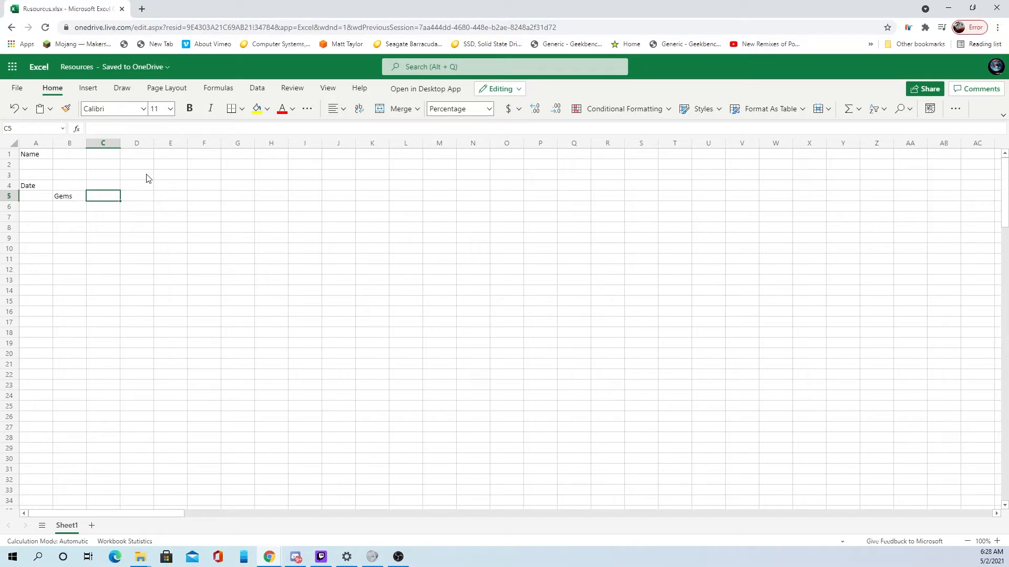
pyautogui.write('15')
pyautogui.press('Tab')
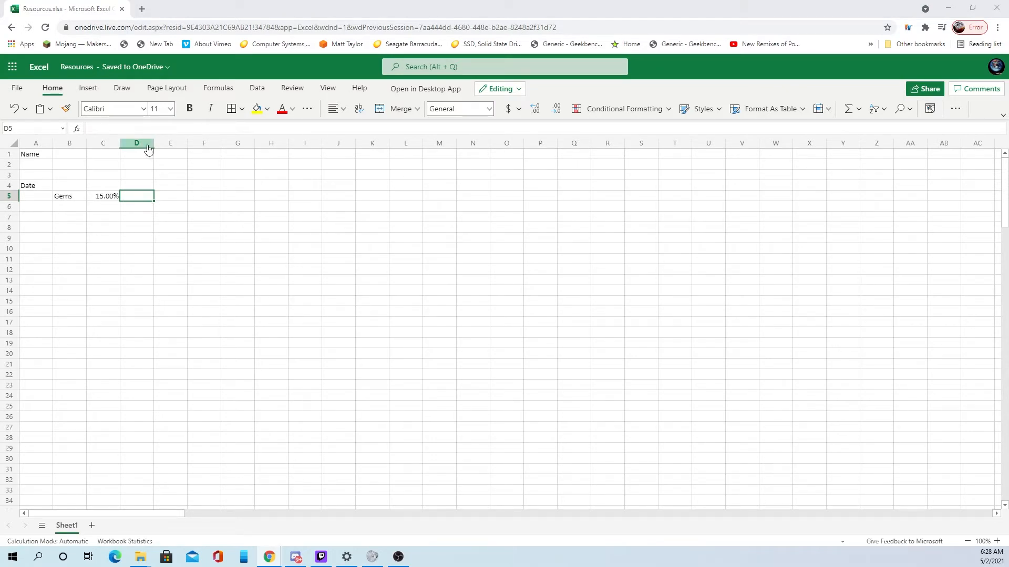
# Enter the formula =C5*F5 in cell D5 to multiply the percentage by the amount.
pyautogui.click(77, 130)
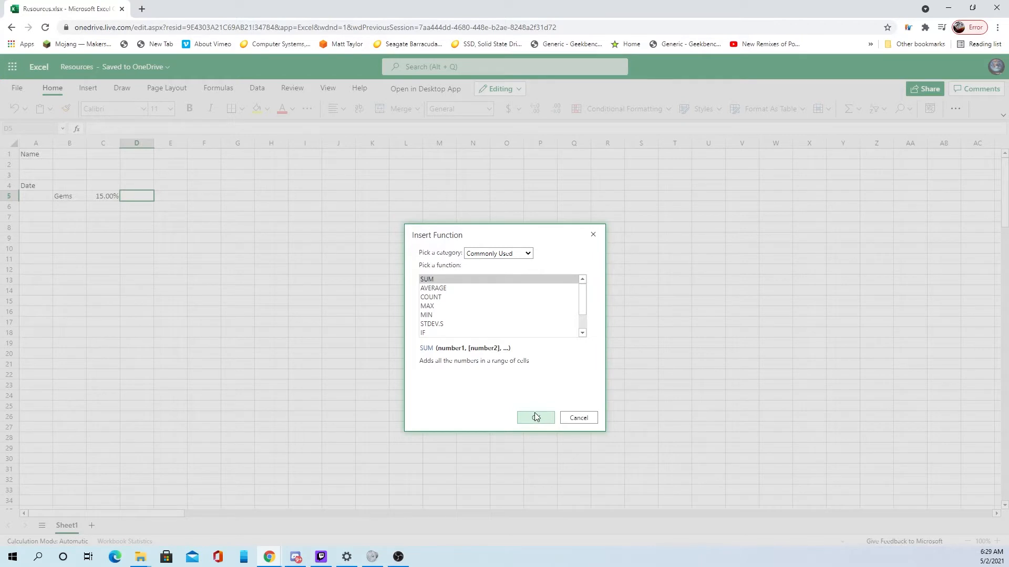
pyautogui.click(579, 417)
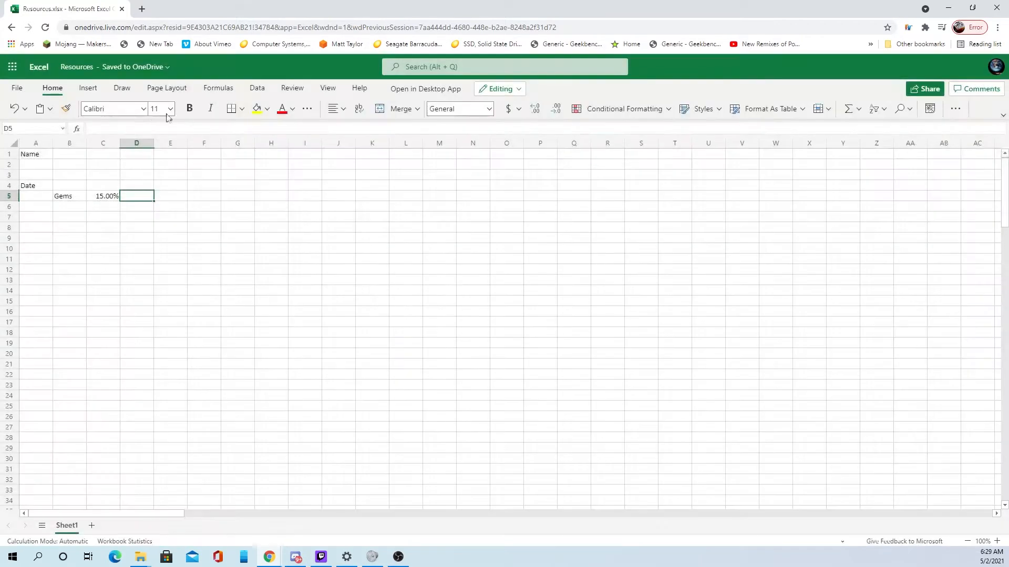
pyautogui.click(129, 130)
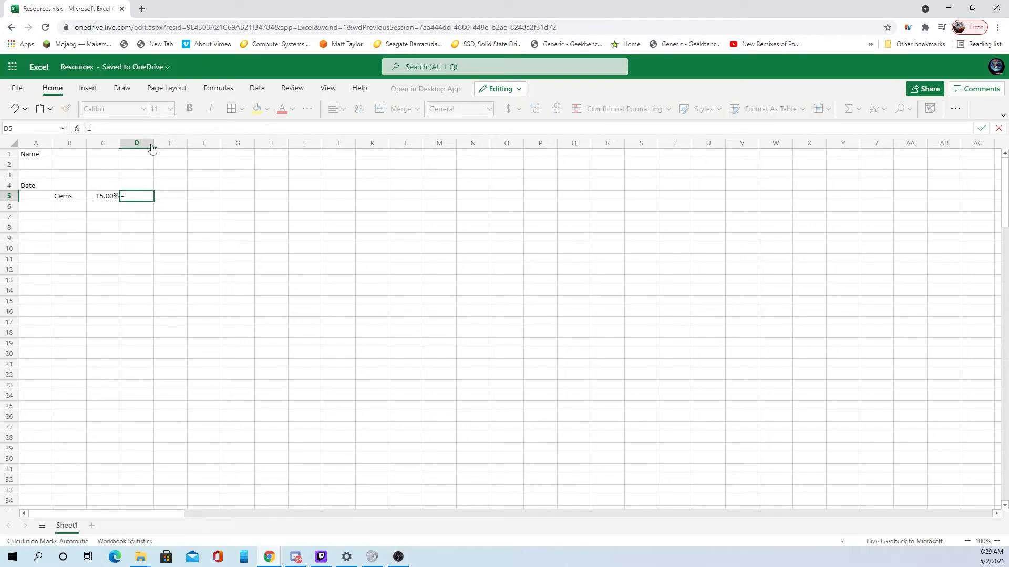
pyautogui.click(106, 200)
pyautogui.write('*')
pyautogui.click(205, 197)
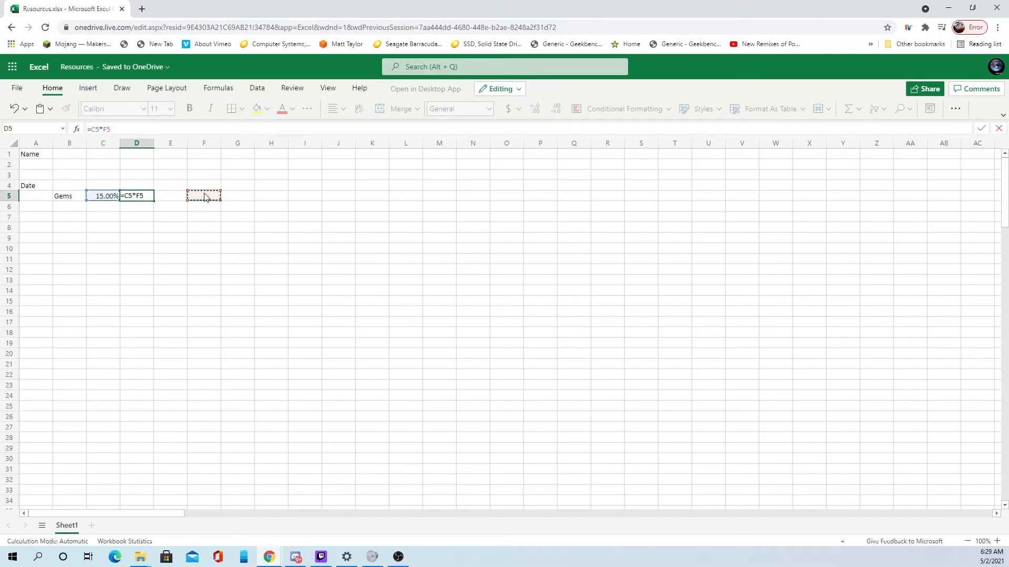
pyautogui.press('Return')
# Enter 45 in cell F5 as the amount for the Gems row.
pyautogui.click(205, 197)
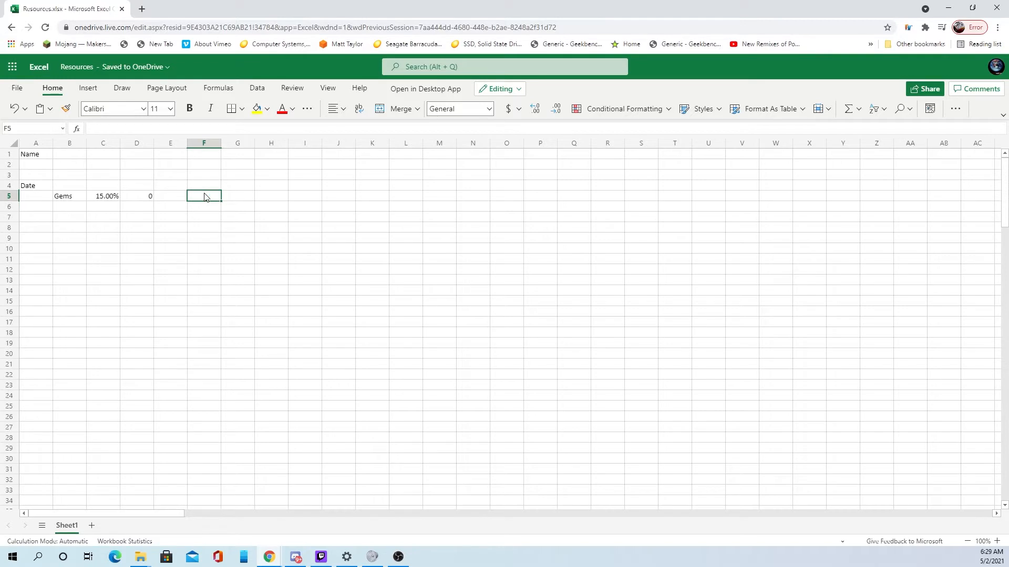
pyautogui.write('45')
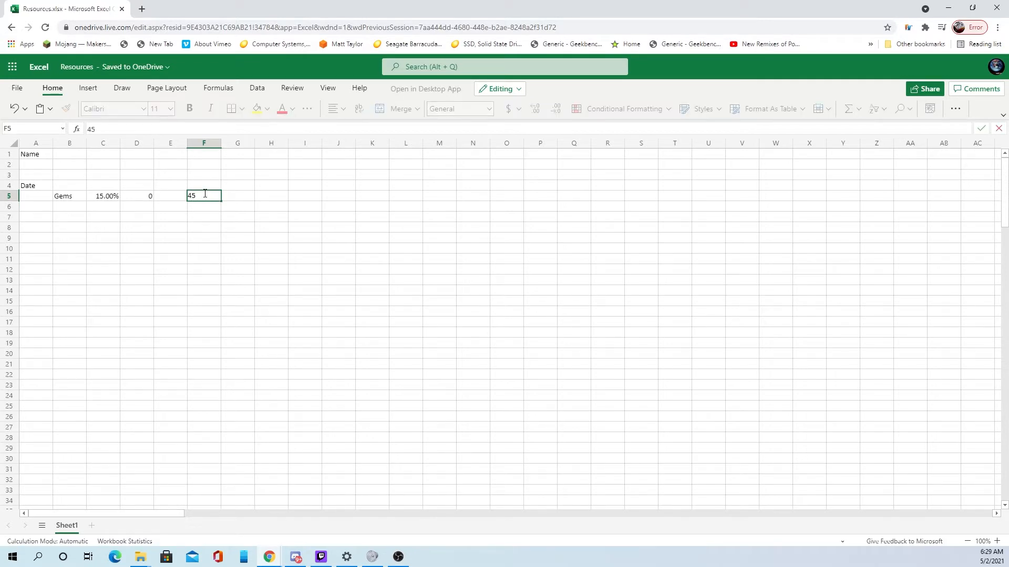
pyautogui.press('Left')
# Change the percentage in cell C5 to 19% and check the calculation in D5.
pyautogui.press('Left')
pyautogui.press('Left')
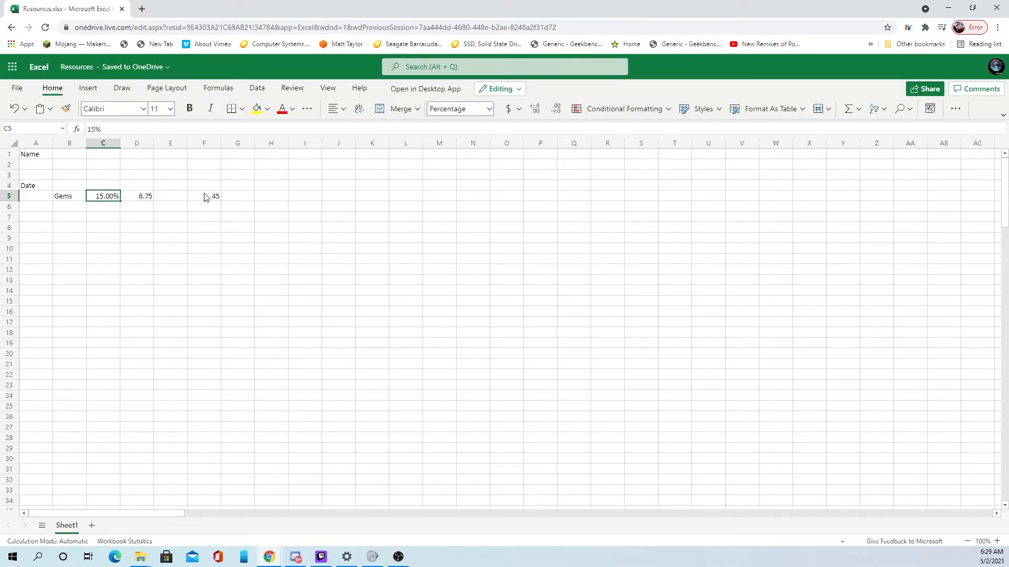
pyautogui.write('19')
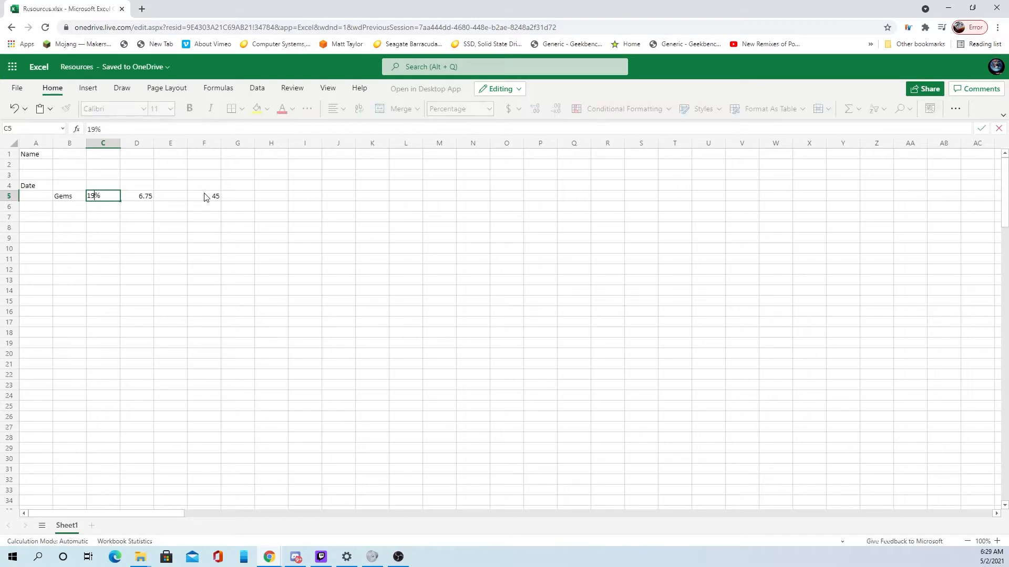
pyautogui.press('Return')
pyautogui.press('Up')
pyautogui.press('Right')
pyautogui.press('Right')
pyautogui.press('Right')
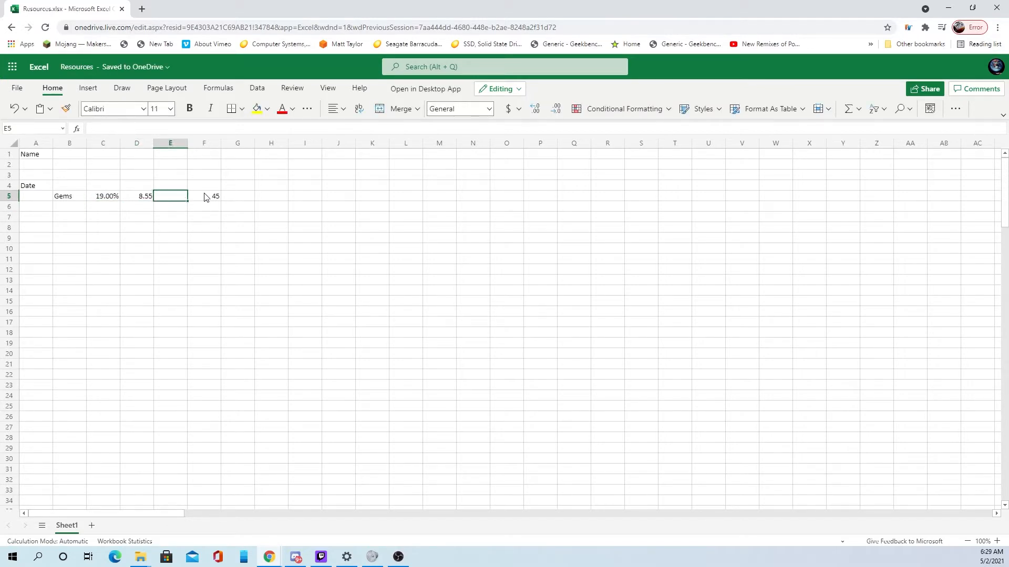
pyautogui.press('Left')
pyautogui.press('Left')
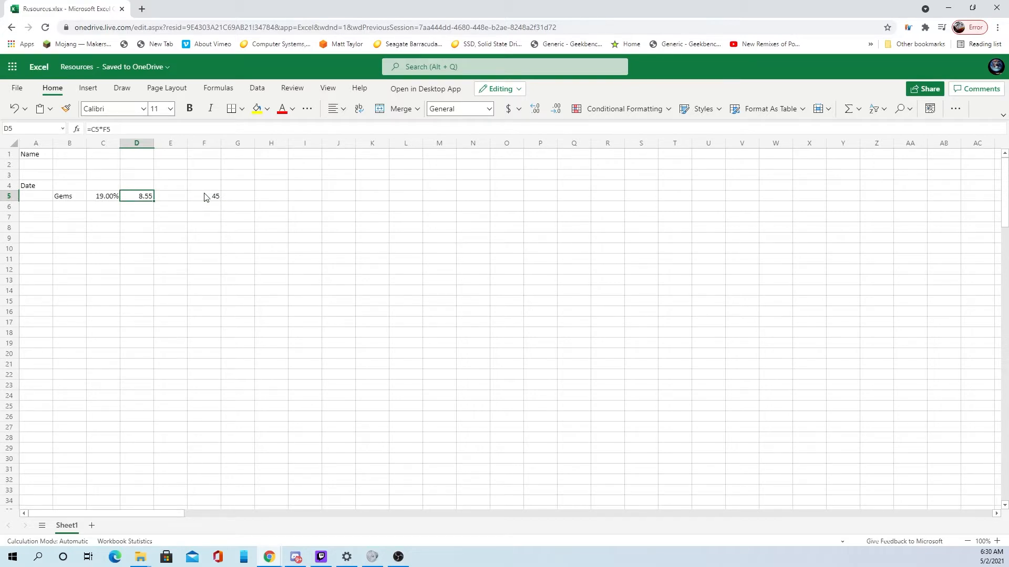
# Start a formula in cell E5 with =R and browse the suggested rounding functions.
pyautogui.press('Right')
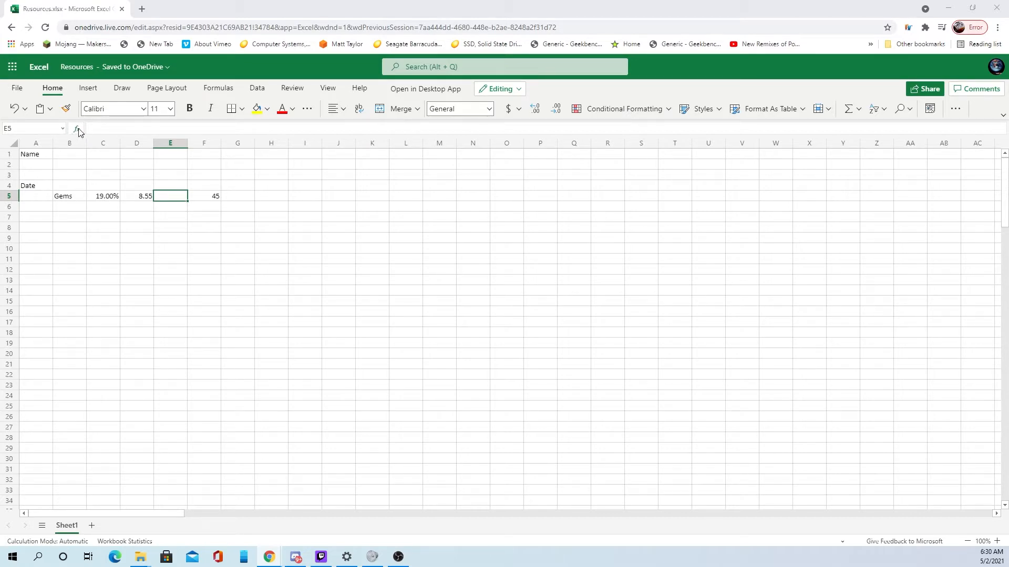
pyautogui.write('+')
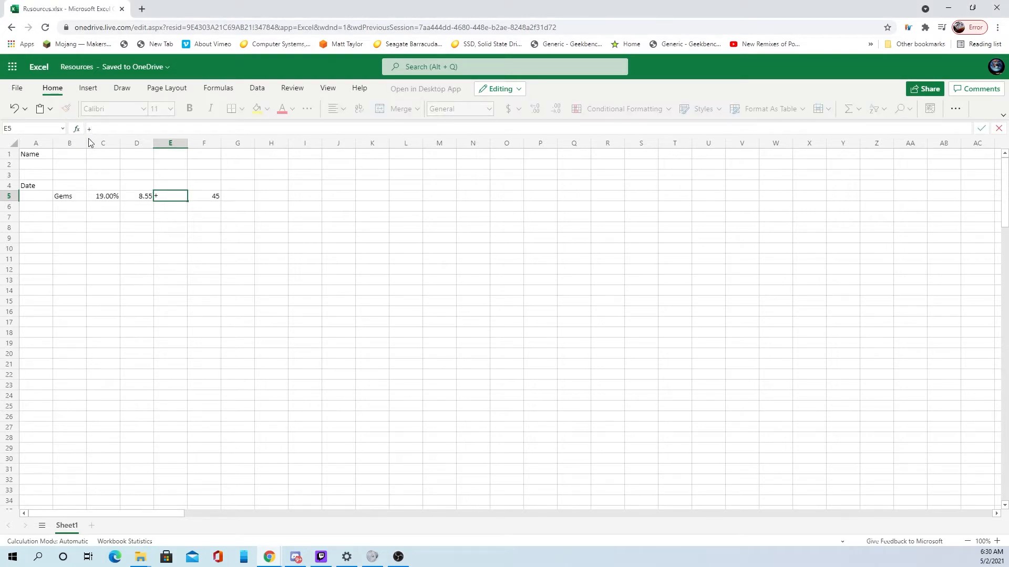
pyautogui.write('=R')
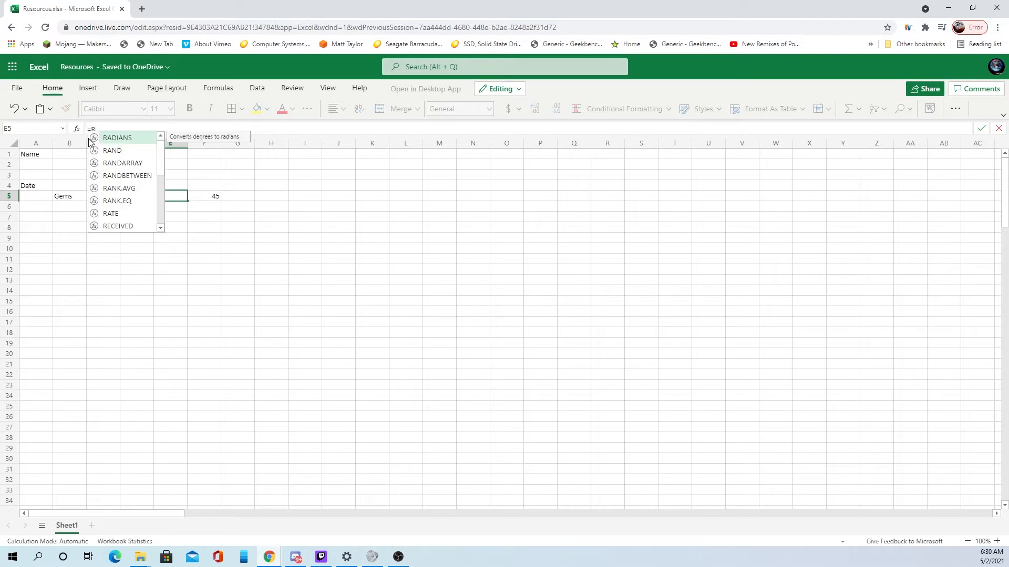
pyautogui.scroll(-5, 131, 205)
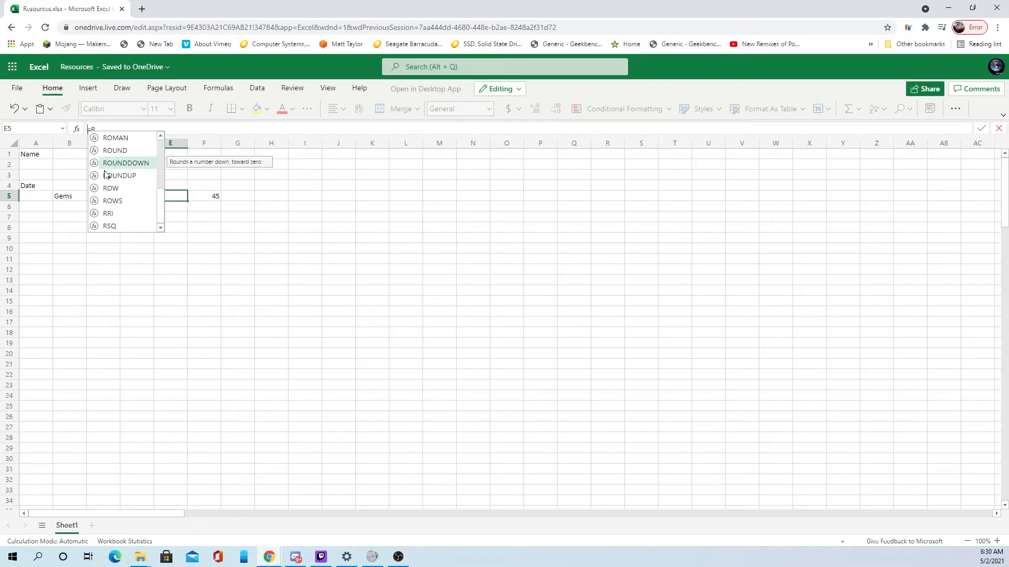
pyautogui.press('Return')
pyautogui.press('Up')
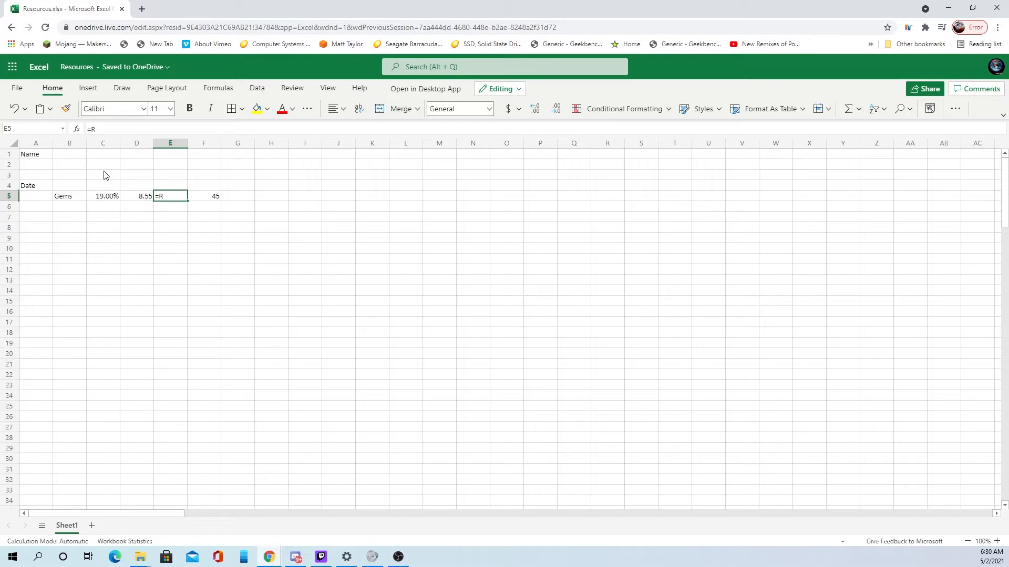
# Complete the formula in cell E5 as =ROUNDDOWN(D5,) to round the D5 result down.
pyautogui.click(138, 129)
pyautogui.scroll(-4, 120, 195)
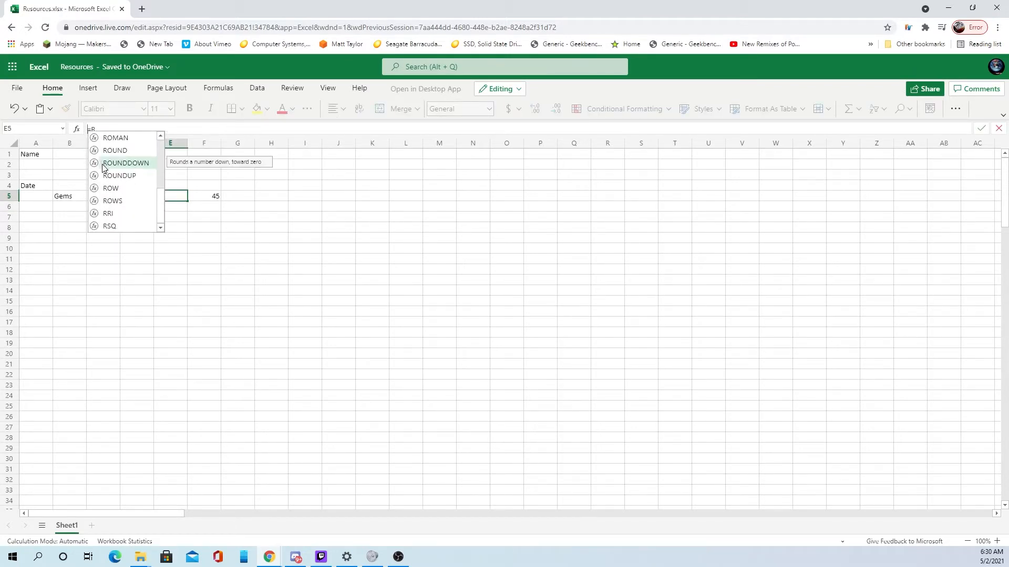
pyautogui.doubleClick(103, 167)
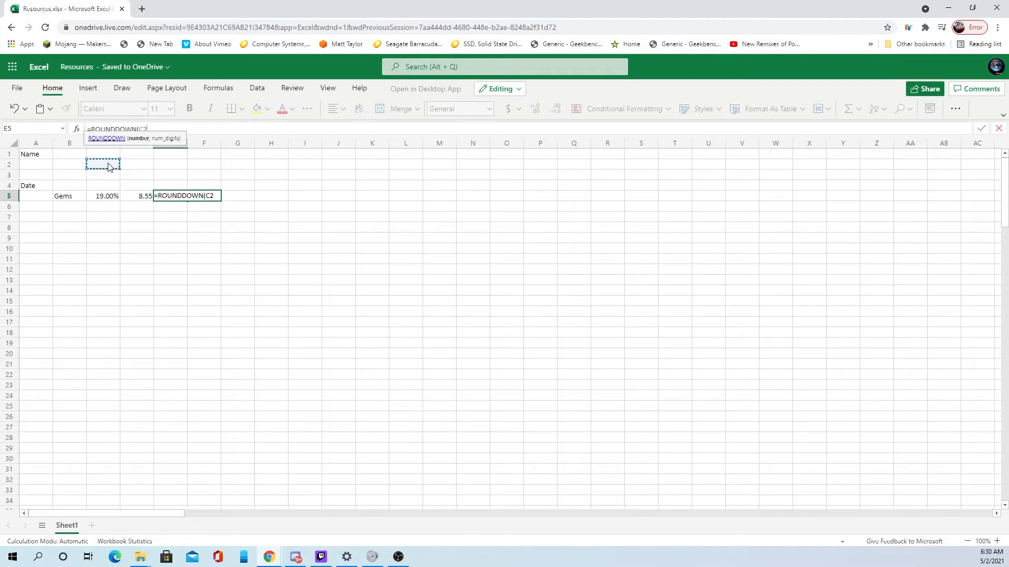
pyautogui.write('C')
pyautogui.press('BackSpace')
pyautogui.click(140, 197)
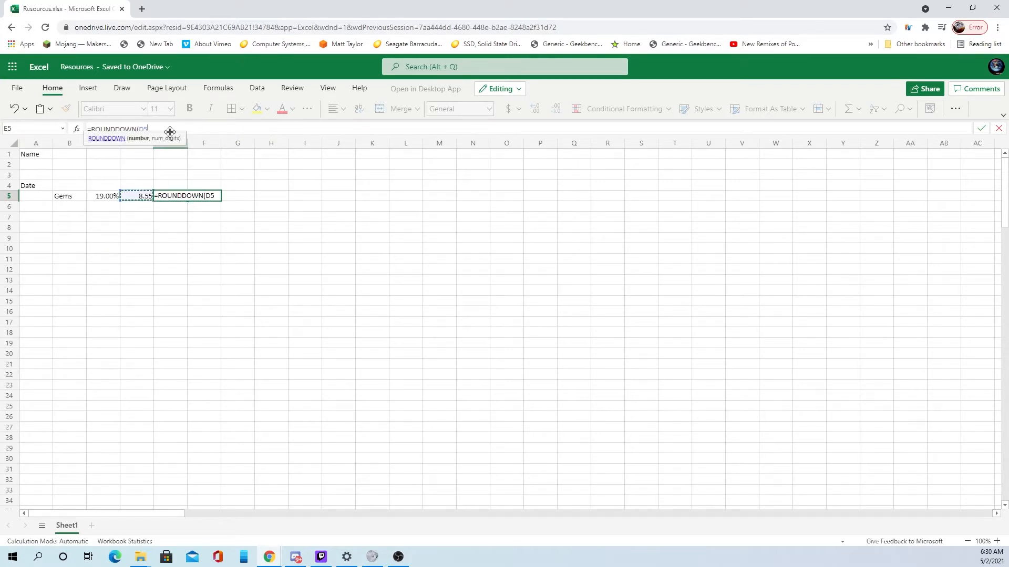
pyautogui.write(',)')
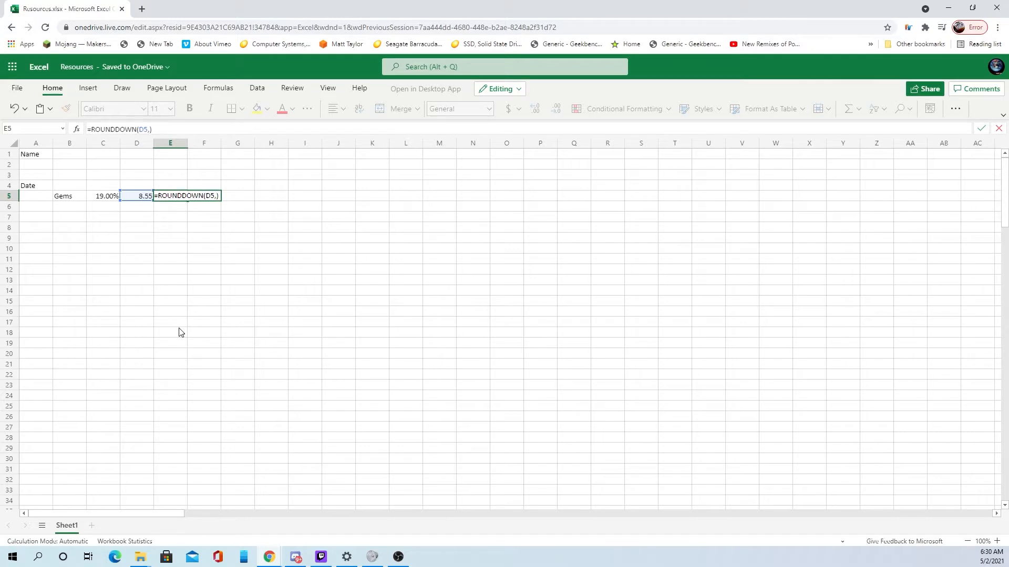
pyautogui.press('Return')
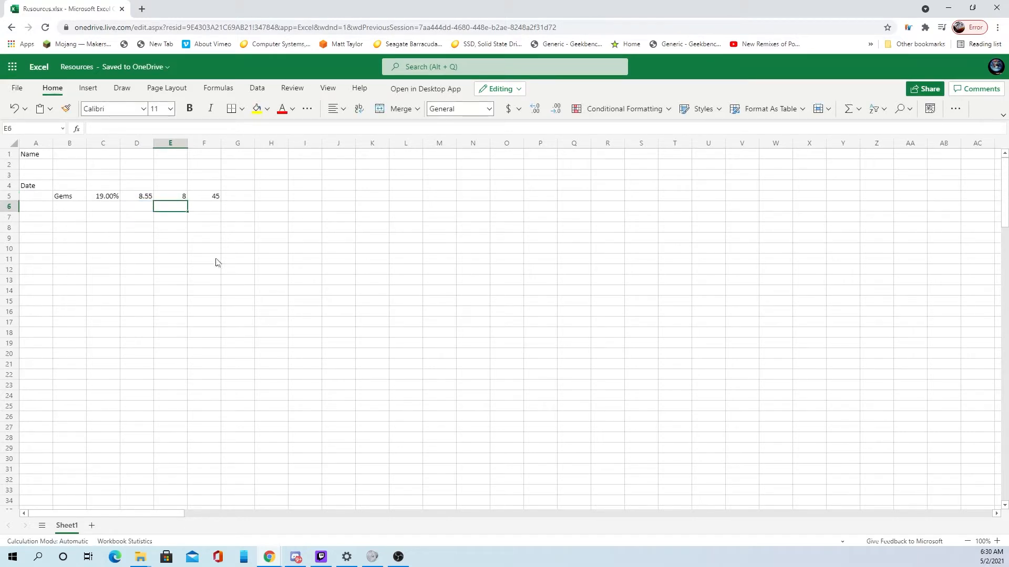
# Insert a SUM function in cell G5 that subtracts E5 from F5, as =SUM(F5-E5).
pyautogui.click(236, 197)
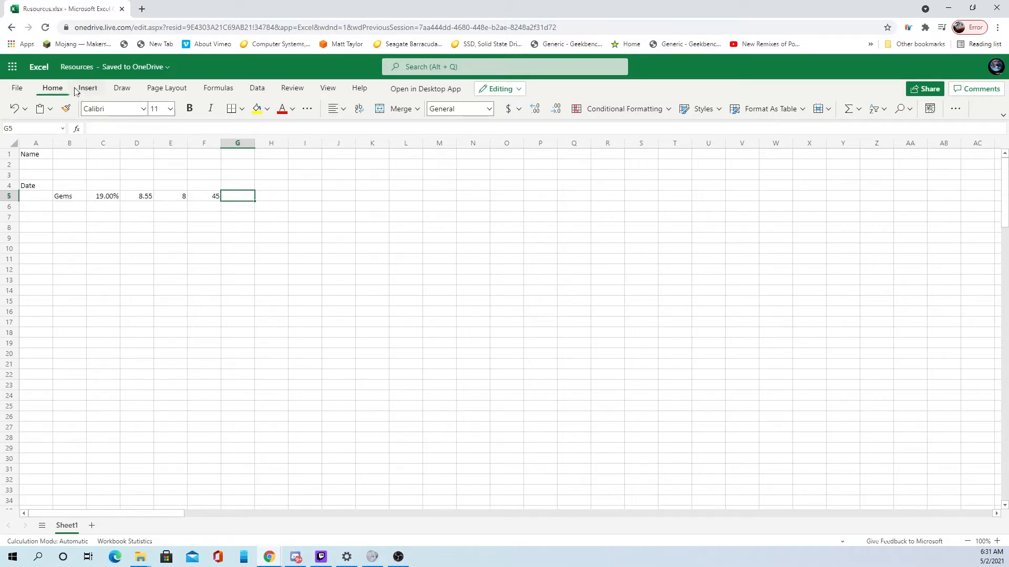
pyautogui.click(76, 129)
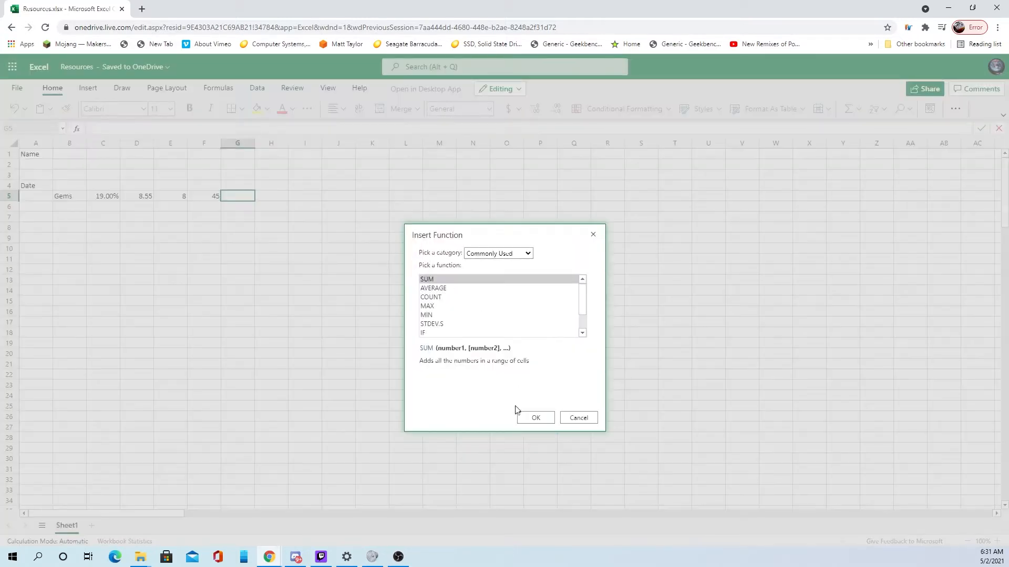
pyautogui.click(521, 416)
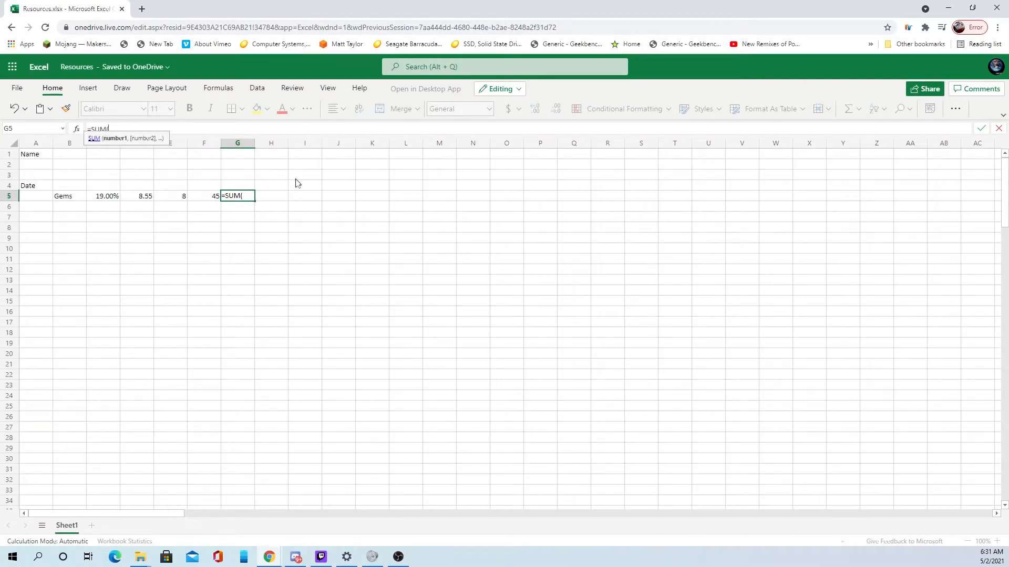
pyautogui.click(209, 195)
pyautogui.click(177, 198)
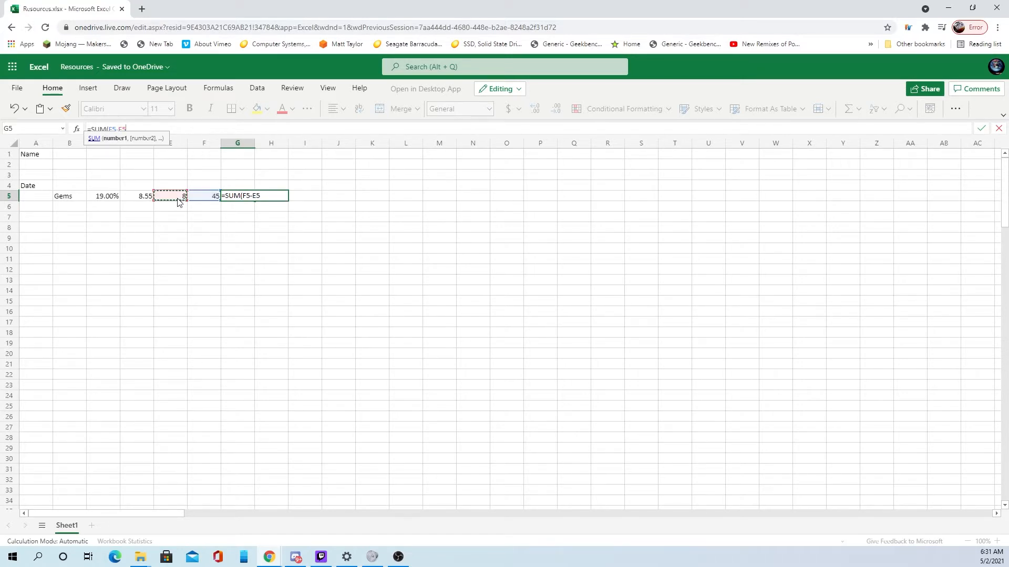
pyautogui.press('Return')
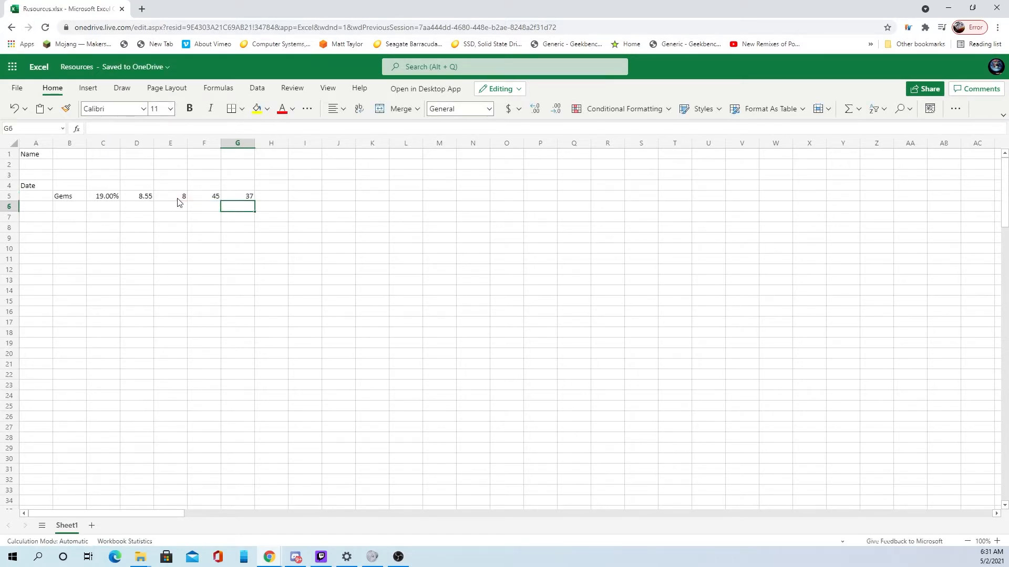
# Enter 450 in cell I5 of the Gems row.
pyautogui.press('Up')
pyautogui.press('Right')
pyautogui.press('Right')
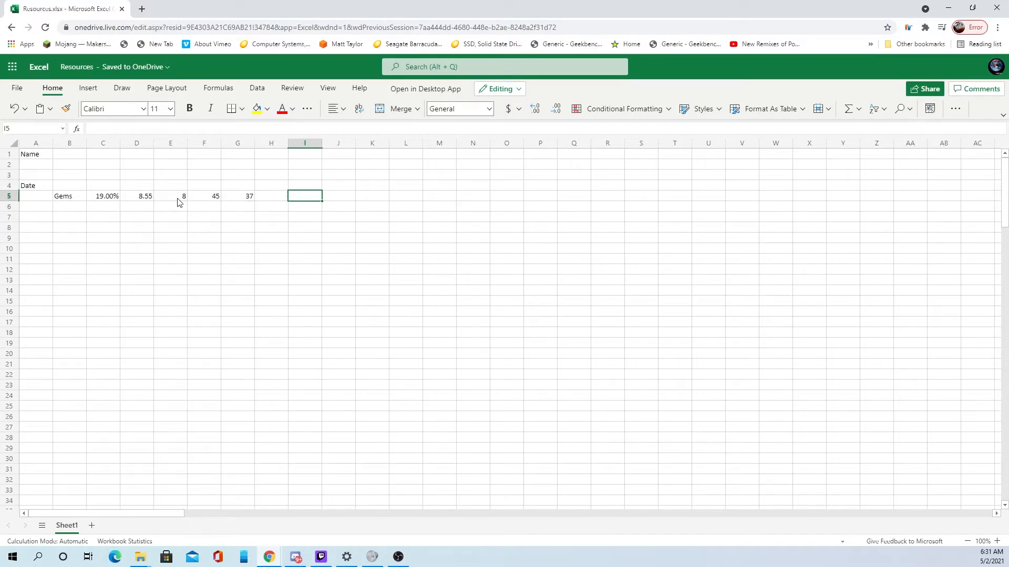
pyautogui.write('450')
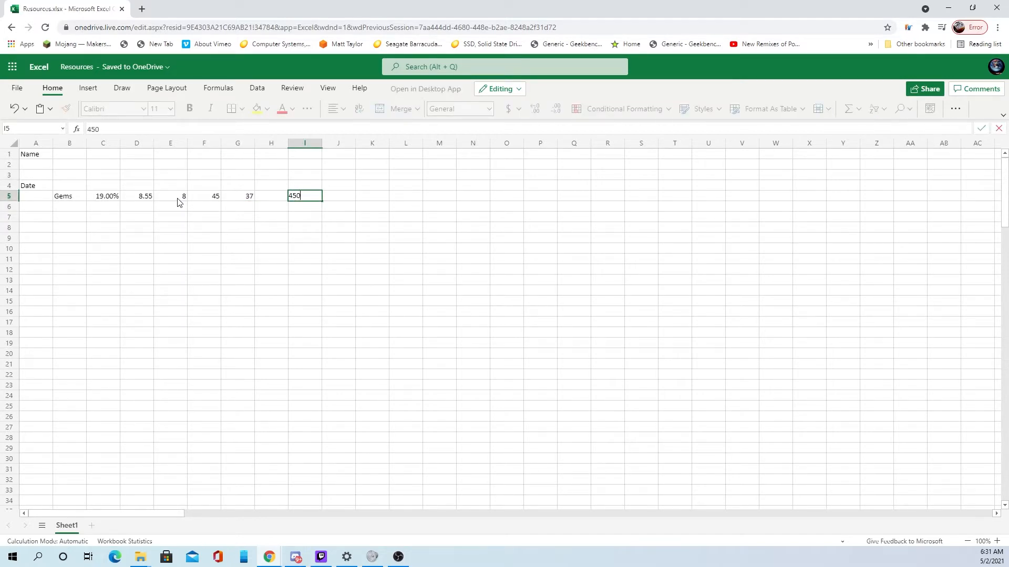
pyautogui.press('Right')
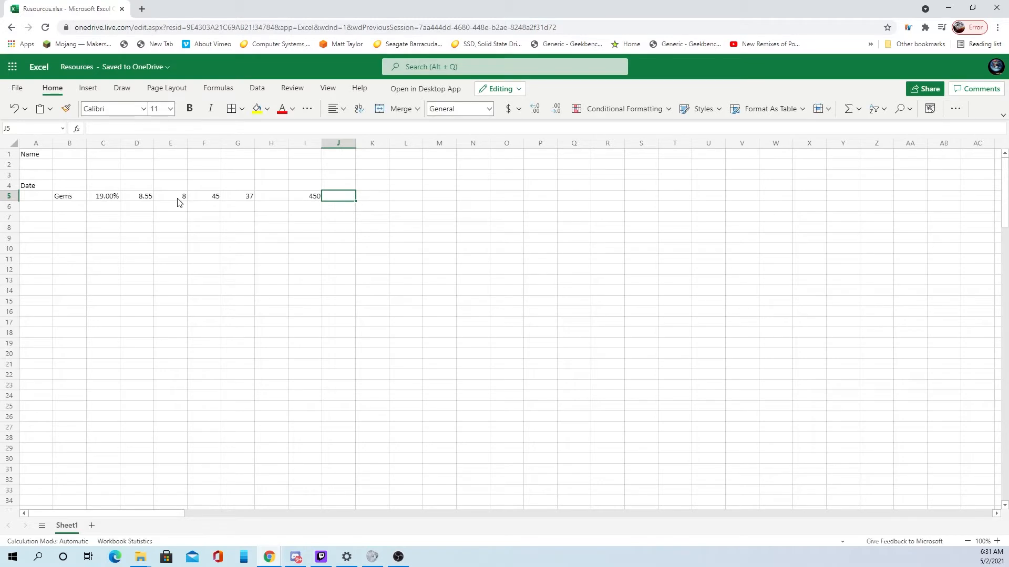
# Insert a SUM function in cell K5 that multiplies I5 by G5, as =SUM(I5*G5).
pyautogui.press('Right')
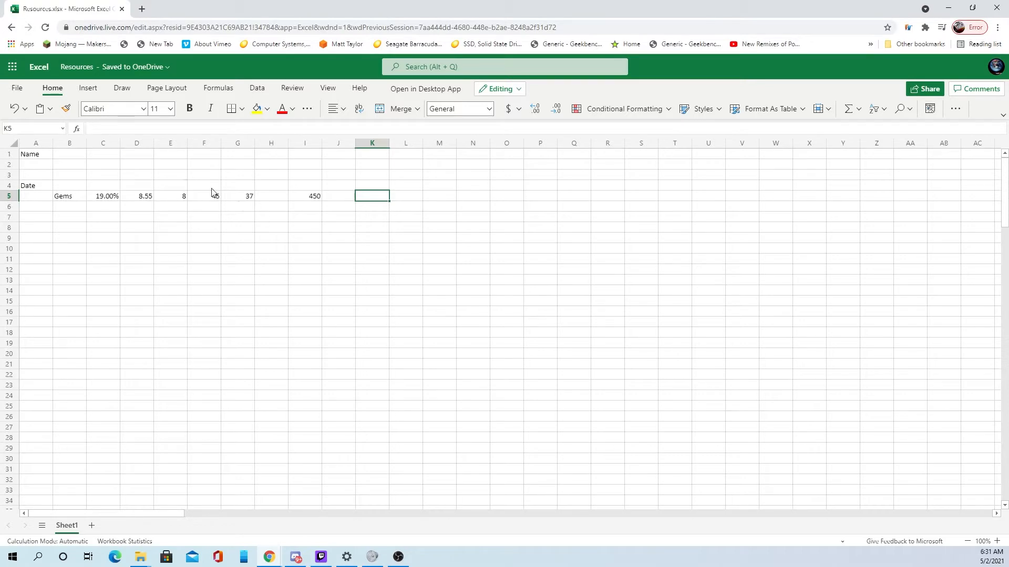
pyautogui.click(77, 129)
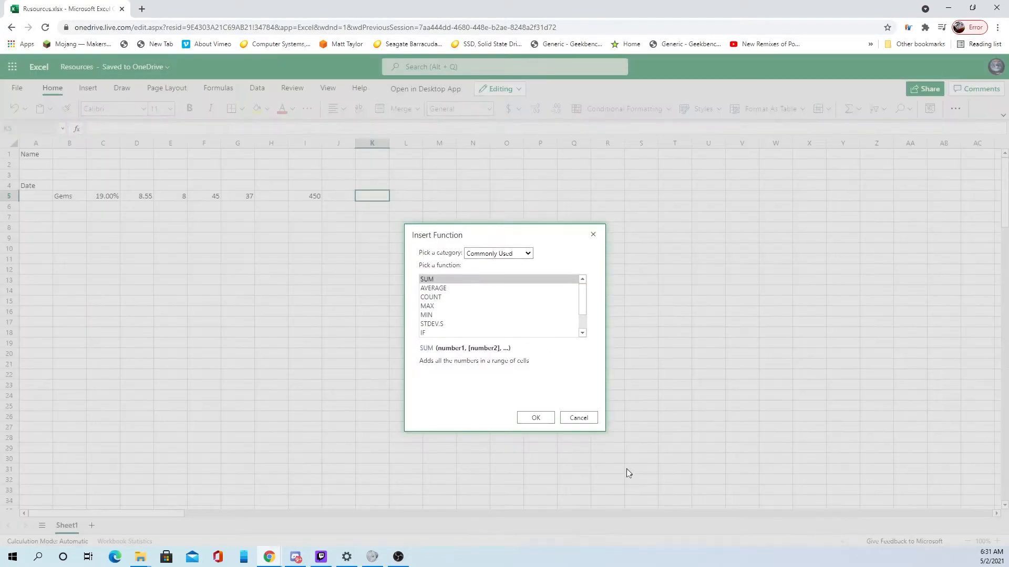
pyautogui.click(536, 418)
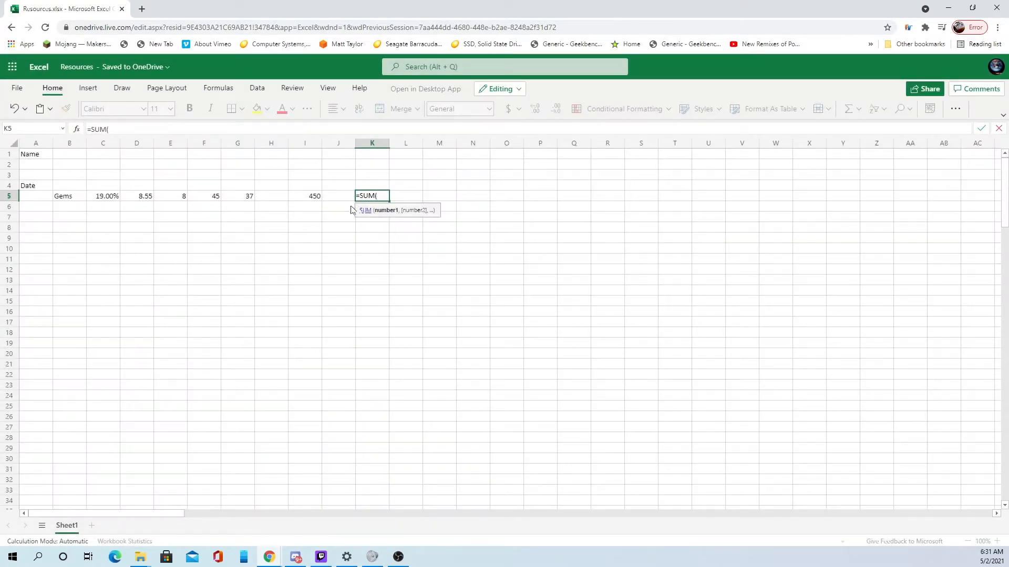
pyautogui.click(305, 199)
pyautogui.click(239, 123)
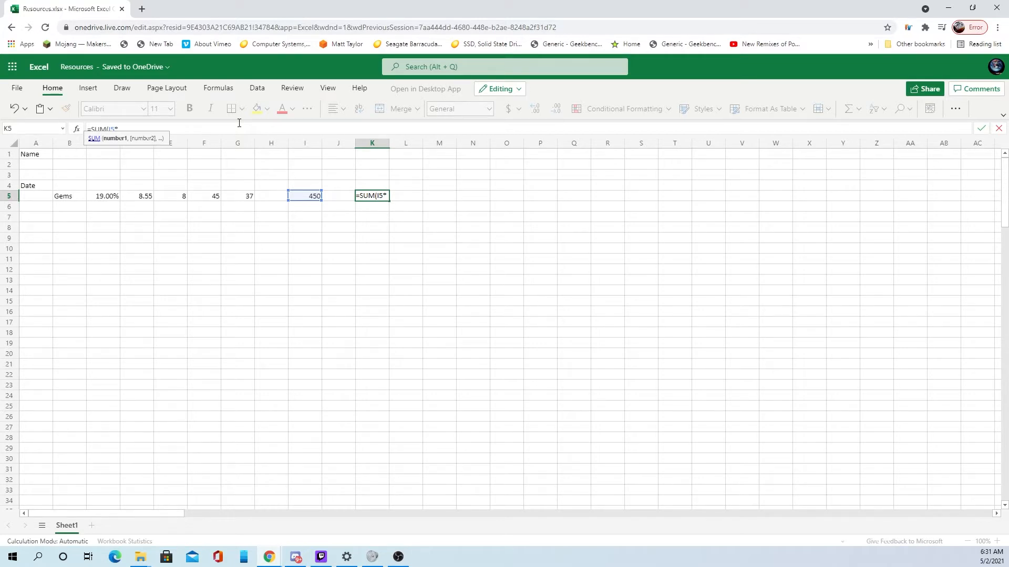
pyautogui.write('*')
pyautogui.click(238, 197)
pyautogui.press('Return')
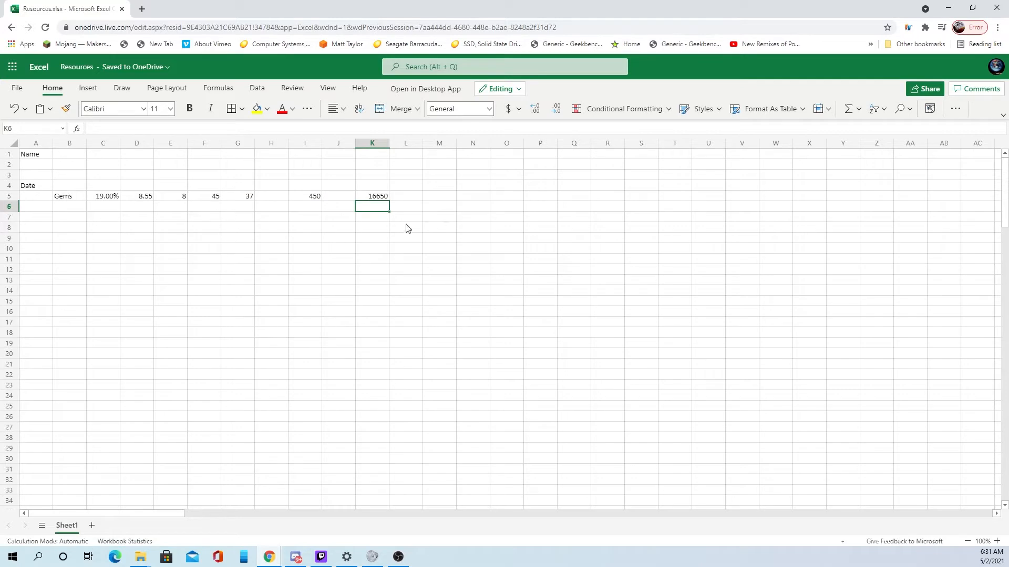
# Swap the references in the K5 formula so it reads =SUM(G5*I5).
pyautogui.click(381, 199)
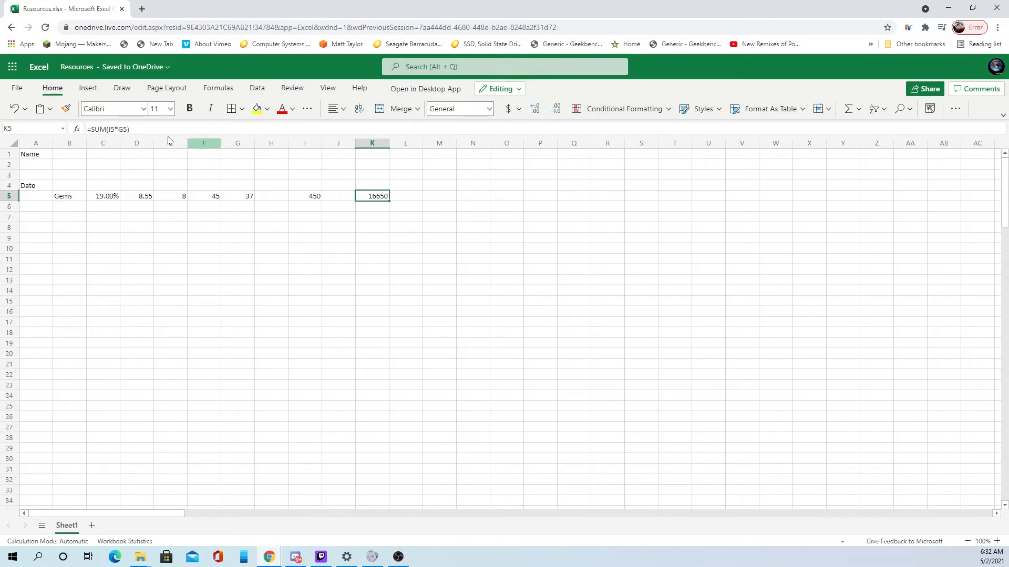
pyautogui.click(98, 130)
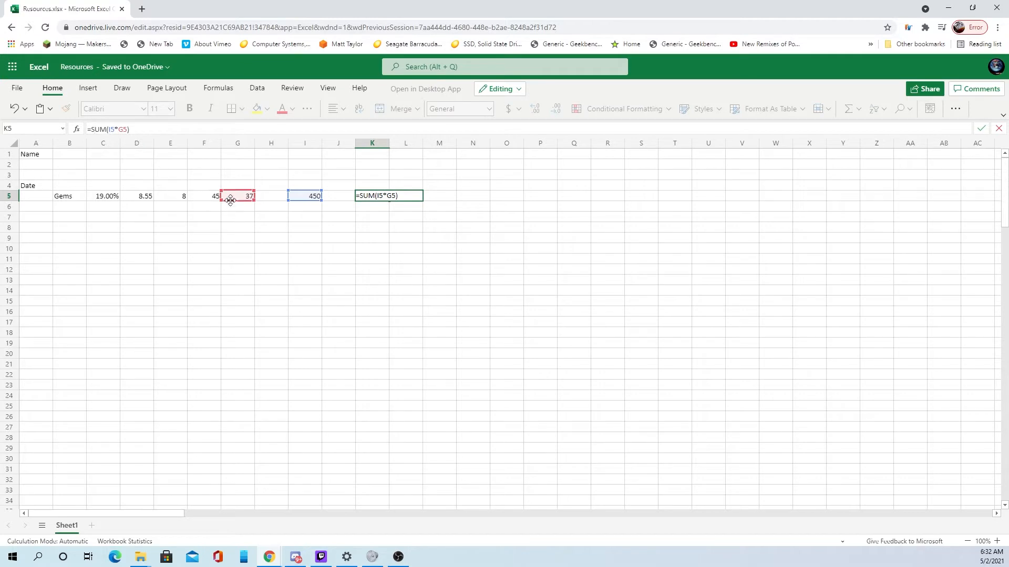
pyautogui.moveTo(229, 196); pyautogui.dragTo(300, 194)
pyautogui.press('Return')
pyautogui.write('\\')
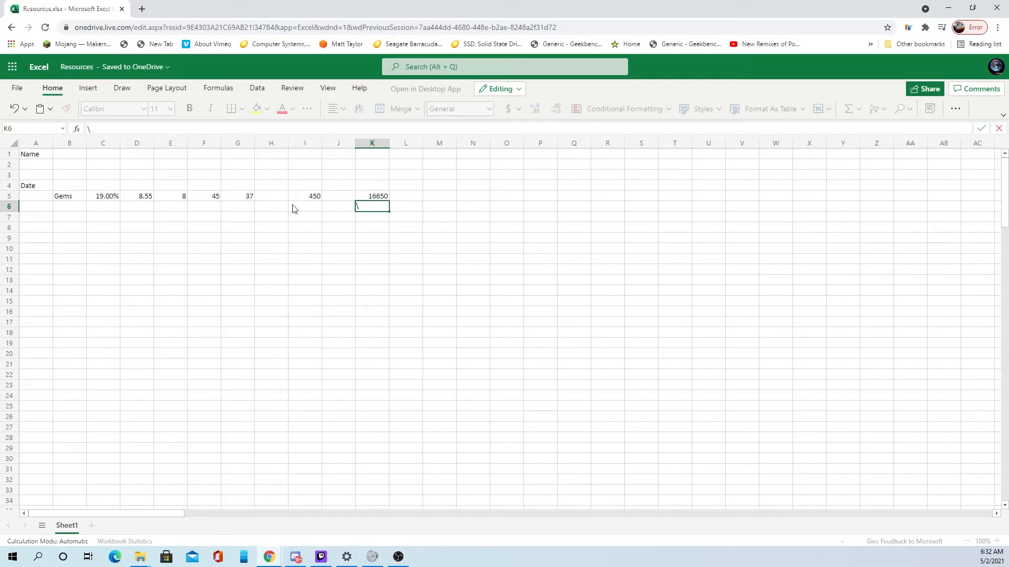
pyautogui.press('Up')
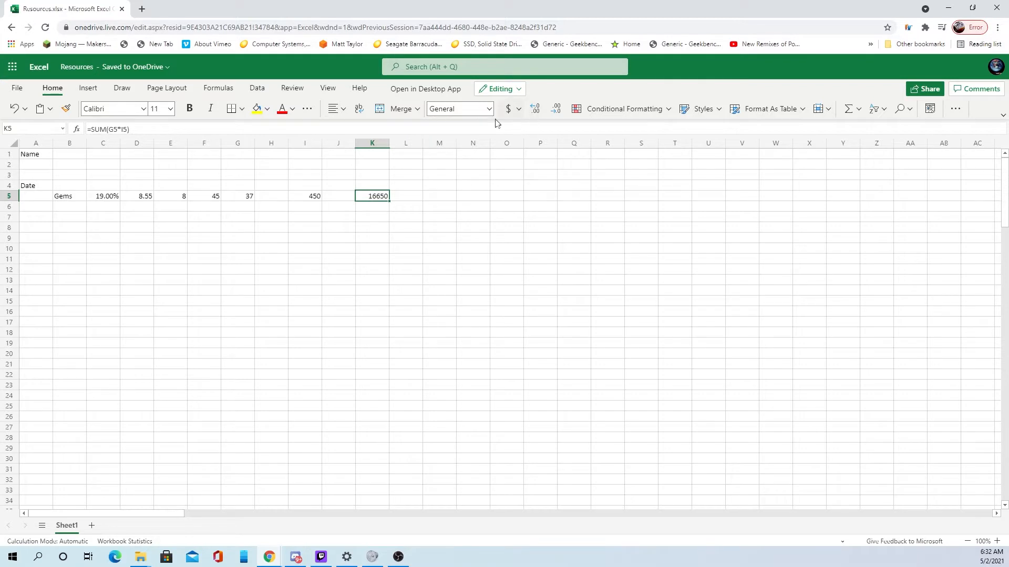
# Apply the Comma number format to cell K5 and remove both of its decimal places.
pyautogui.click(444, 108)
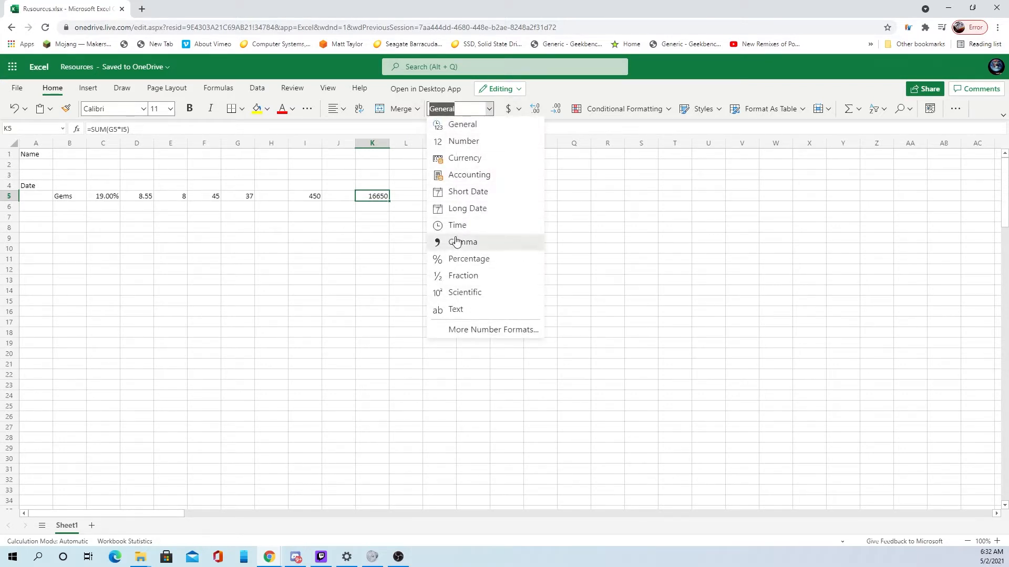
pyautogui.click(456, 242)
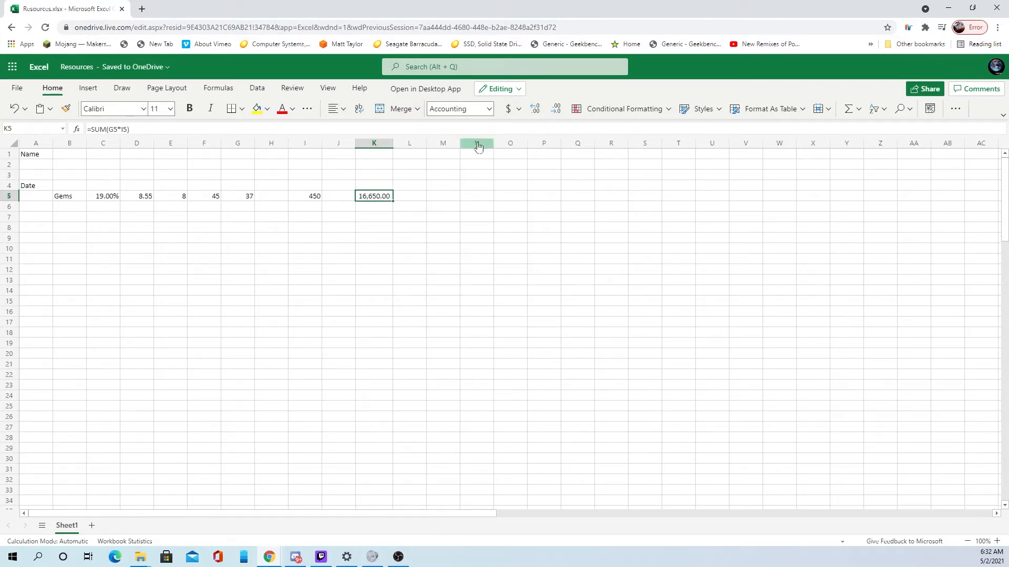
pyautogui.click(555, 108)
pyautogui.click(555, 109)
pyautogui.click(350, 239)
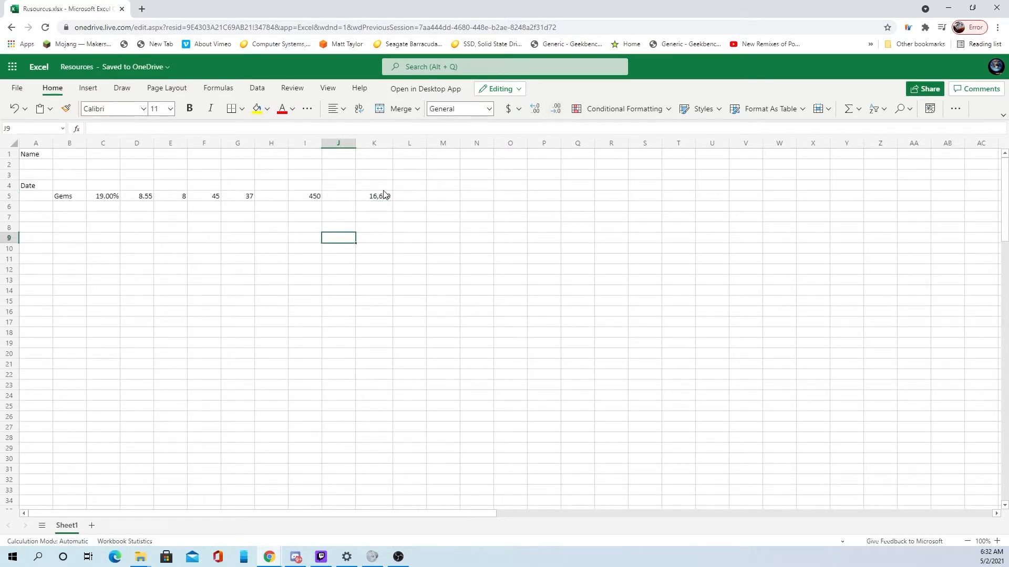
pyautogui.click(280, 200)
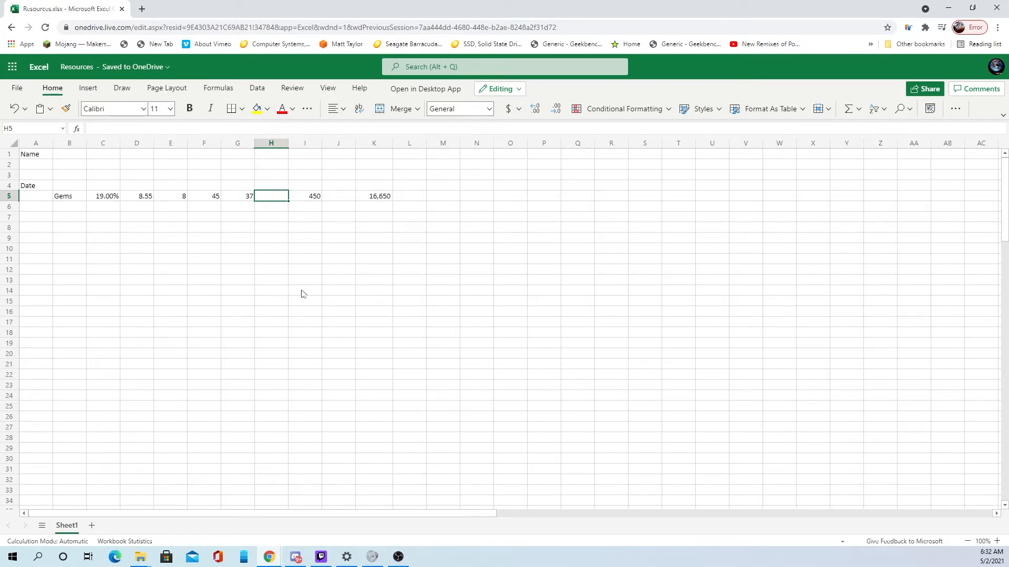
pyautogui.click(378, 198)
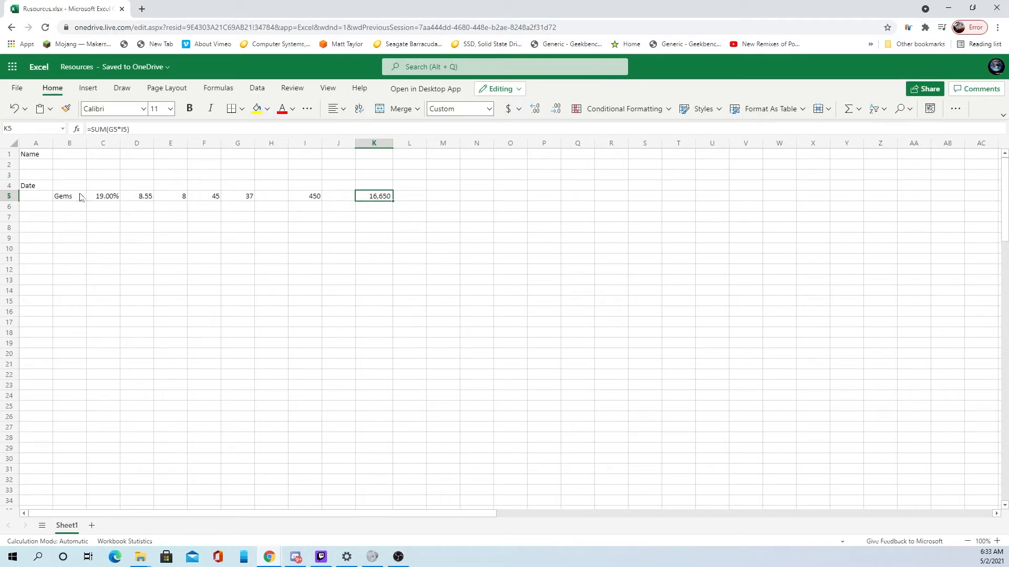
# Clear the percentage from cell C5 in the Gems row.
pyautogui.click(103, 198)
pyautogui.press('BackSpace')
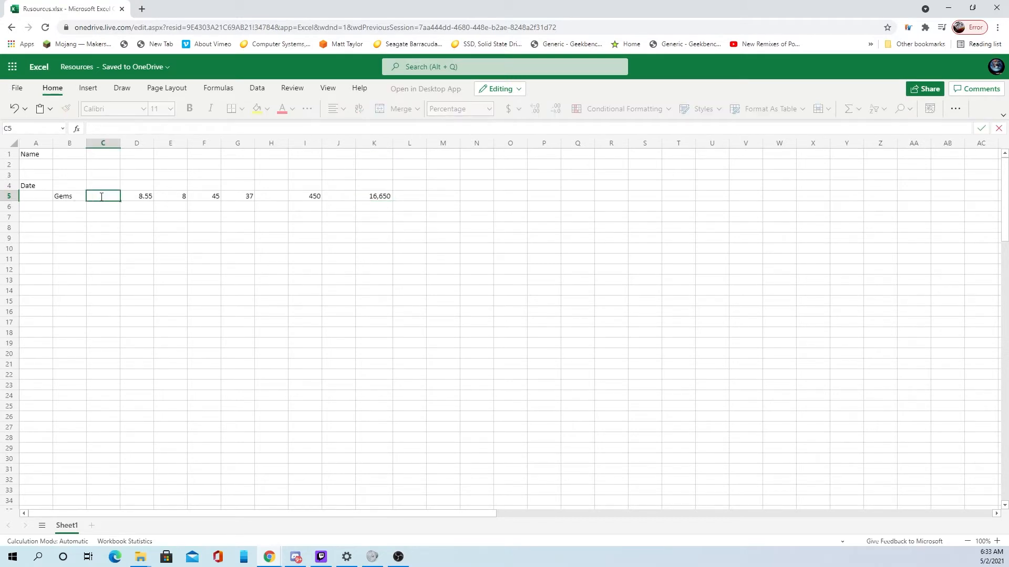
pyautogui.click(238, 279)
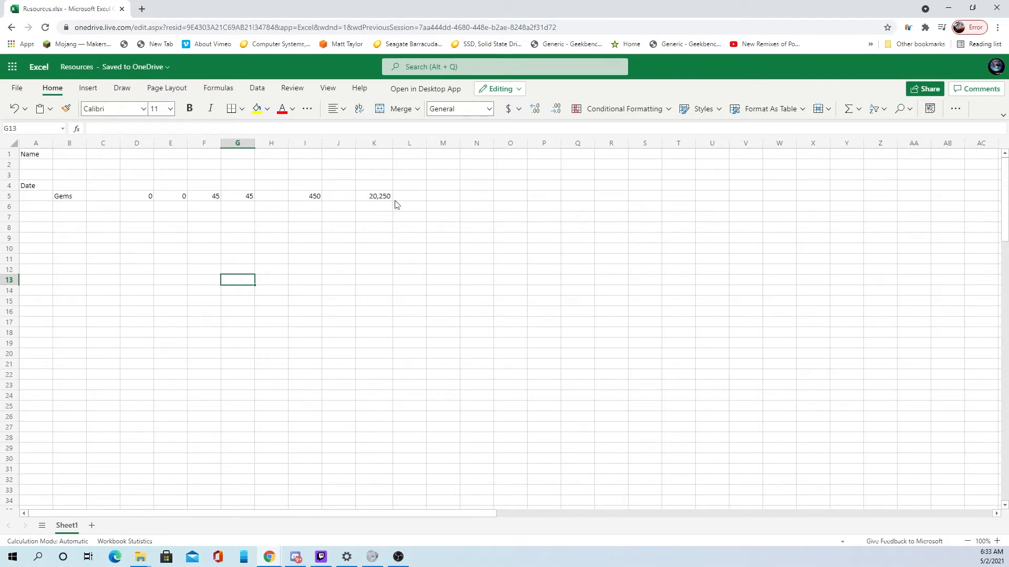
# Copy the Gems row B5:K5 and paste it into each row from 6 through 23.
pyautogui.moveTo(61, 189); pyautogui.dragTo(266, 208)
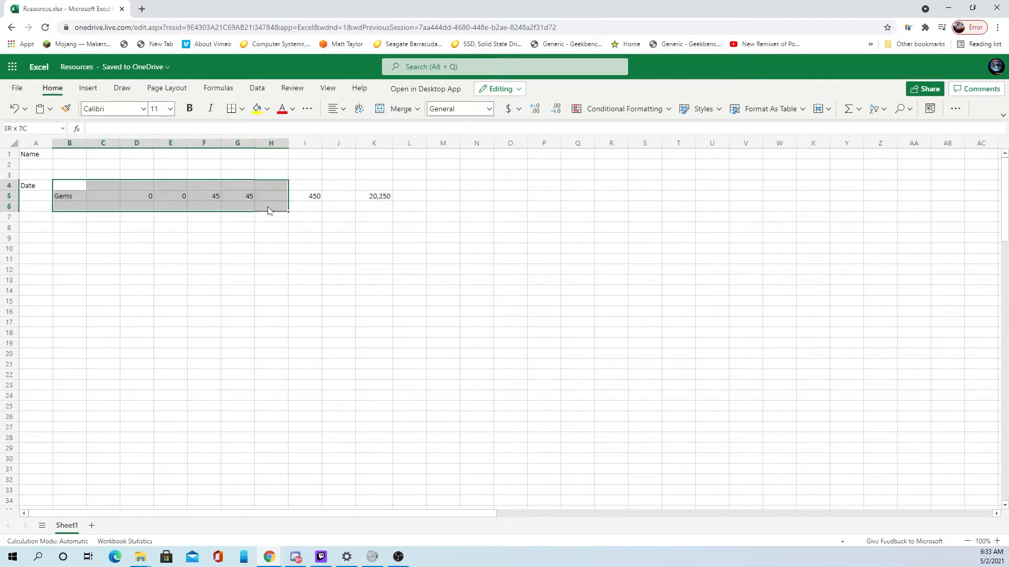
pyautogui.click(274, 215)
pyautogui.moveTo(388, 200); pyautogui.dragTo(68, 198)
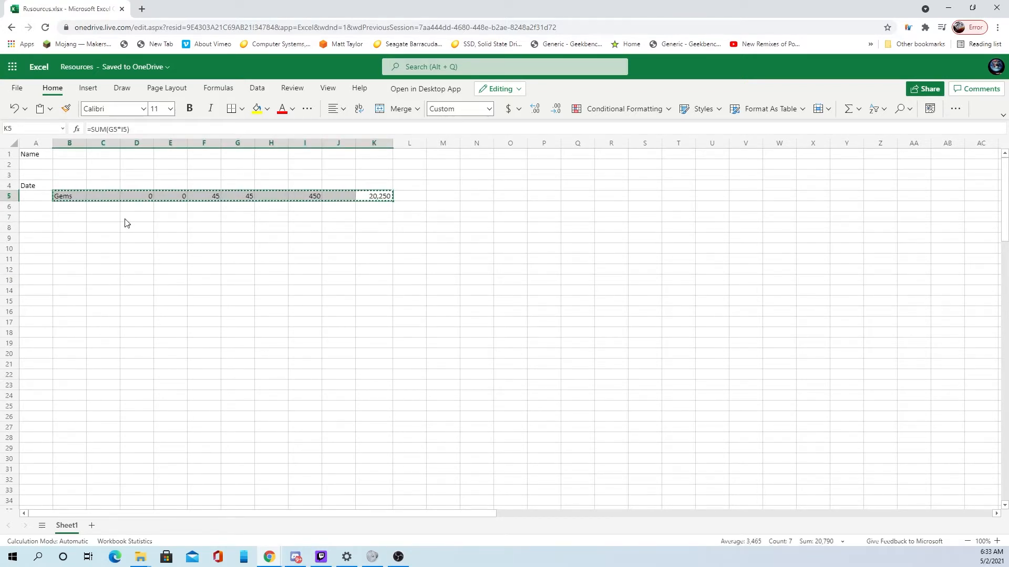
pyautogui.click(110, 211)
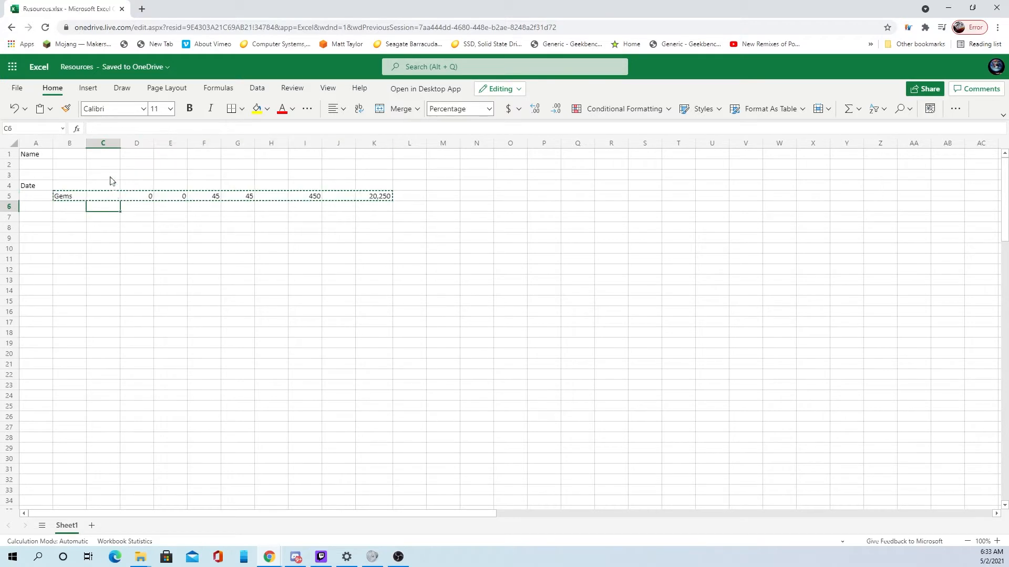
pyautogui.click(109, 194)
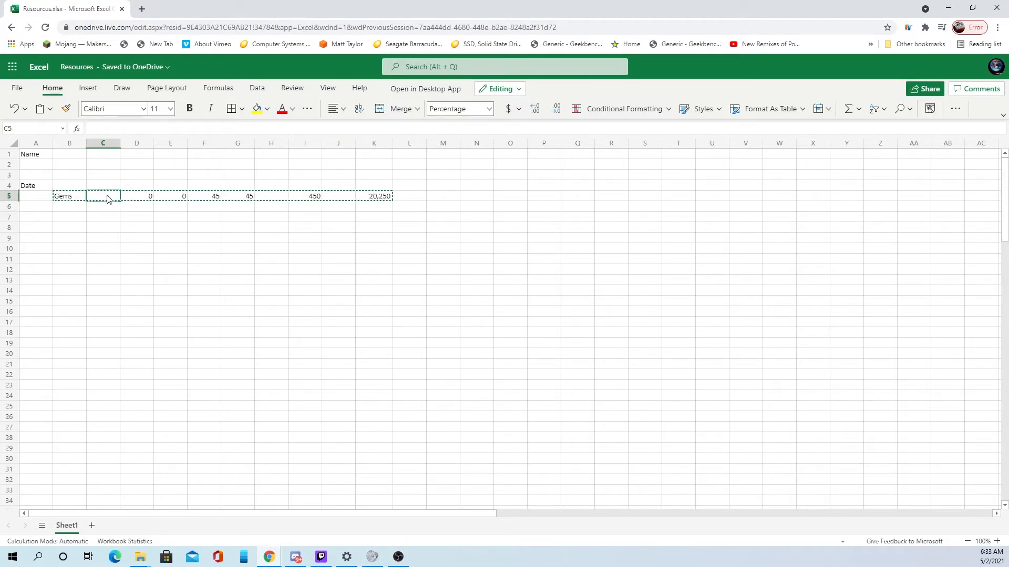
pyautogui.click(74, 208)
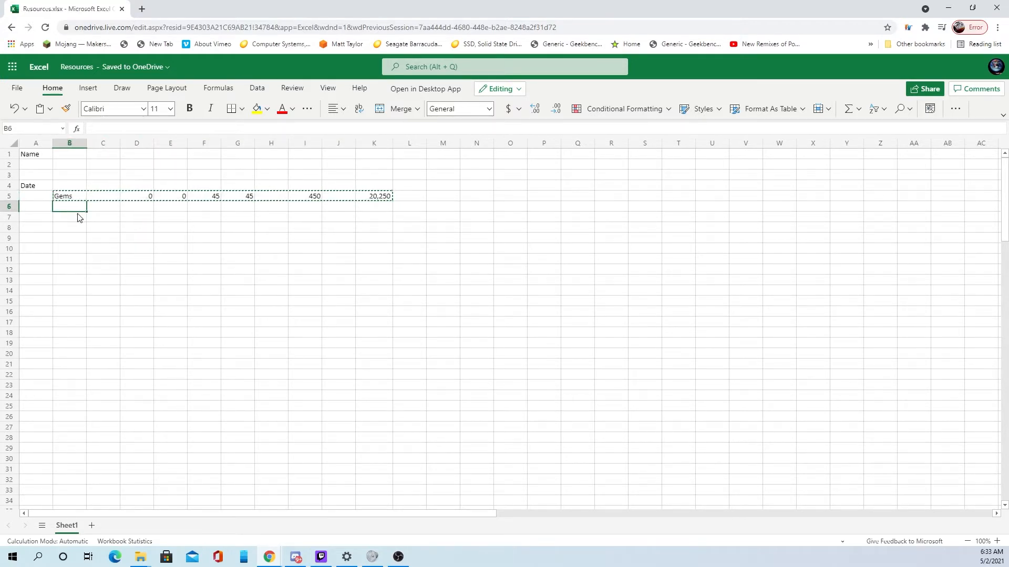
pyautogui.hotkey('ctrl', 'v')
pyautogui.click(79, 217)
pyautogui.hotkey('ctrl', 'v')
pyautogui.press('Down')
pyautogui.hotkey('ctrl', 'v')
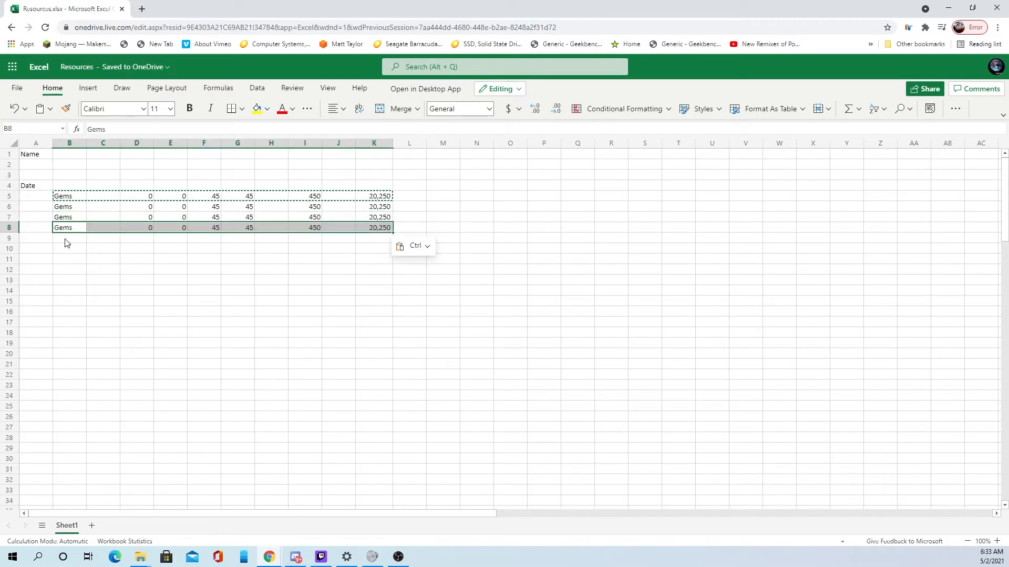
pyautogui.press('Down')
pyautogui.hotkey('ctrl', 'v')
pyautogui.press('Down')
pyautogui.hotkey('ctrl', 'v')
pyautogui.press('Down')
pyautogui.hotkey('ctrl', 'v')
pyautogui.press('Down')
pyautogui.hotkey('ctrl', 'v')
pyautogui.press('Down')
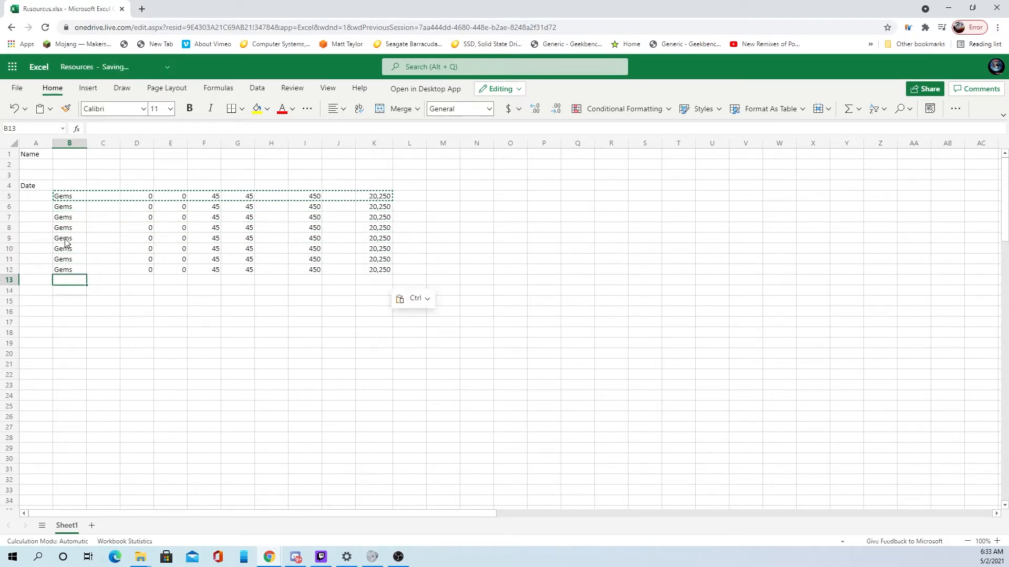
pyautogui.hotkey('ctrl', 'v')
pyautogui.press('Down')
pyautogui.hotkey('ctrl', 'v')
pyautogui.press('Down')
pyautogui.hotkey('ctrl', 'v')
pyautogui.press('Down')
pyautogui.hotkey('ctrl', 'v')
pyautogui.press('Down')
pyautogui.hotkey('ctrl', 'v')
pyautogui.press('Down')
pyautogui.hotkey('ctrl', 'v')
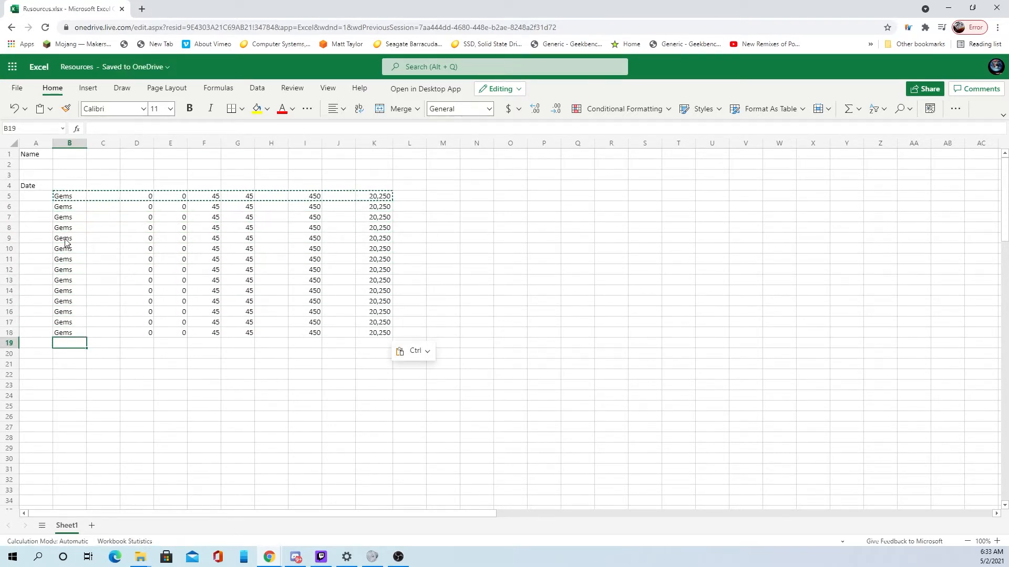
pyautogui.press('Down')
pyautogui.hotkey('ctrl', 'v')
pyautogui.press('Down')
pyautogui.hotkey('ctrl', 'v')
pyautogui.press('Down')
pyautogui.hotkey('ctrl', 'v')
pyautogui.press('Down')
pyautogui.hotkey('ctrl', 'v')
pyautogui.press('Down')
pyautogui.hotkey('ctrl', 'v')
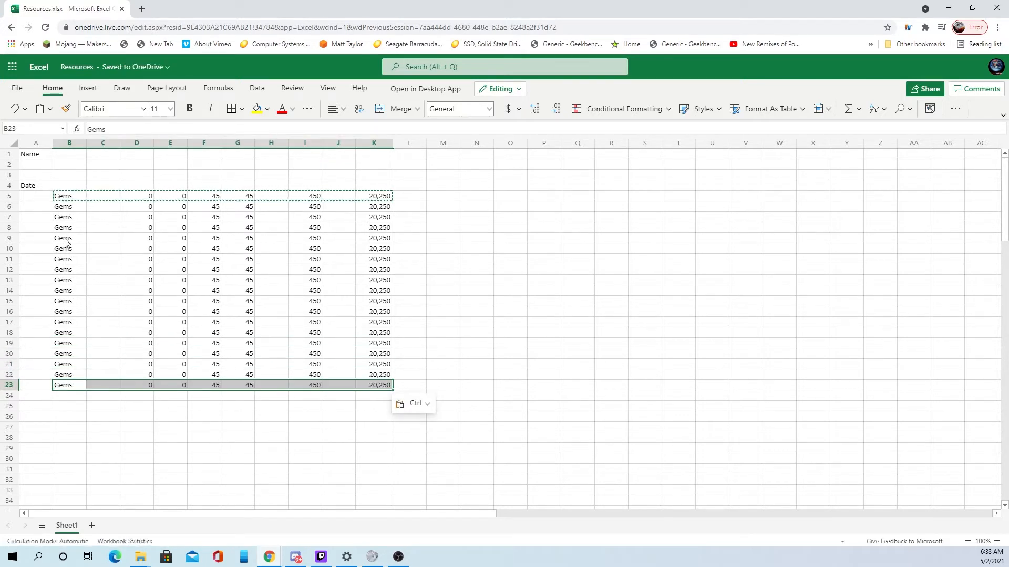
# Try clearing the column G formulas below row 5 and the one in G5, and undo both deletions.
pyautogui.click(245, 269)
pyautogui.moveTo(247, 206); pyautogui.dragTo(249, 395)
pyautogui.press('Delete')
pyautogui.click(249, 198)
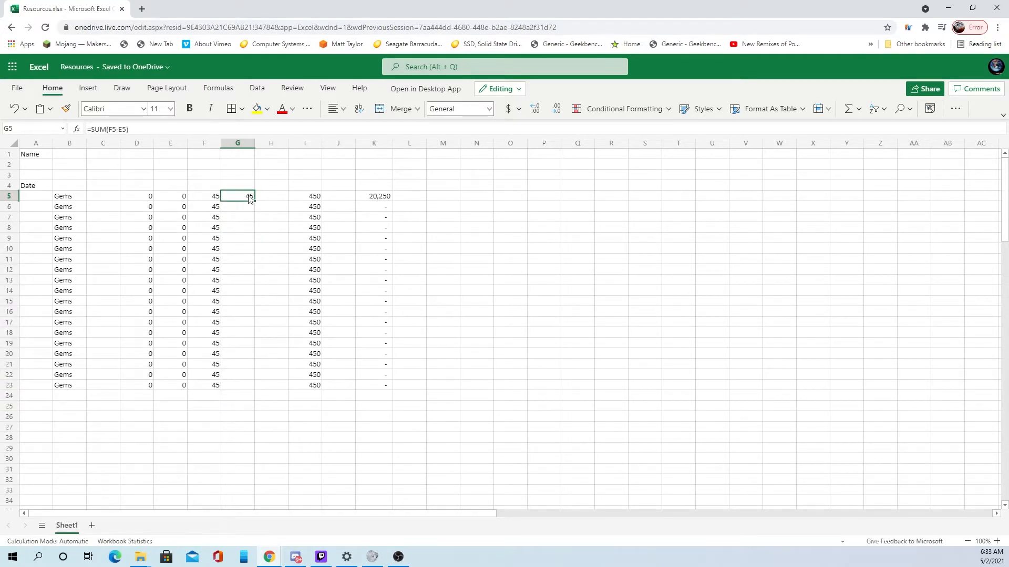
pyautogui.press('Delete')
pyautogui.hotkey('ctrl', 'z')
pyautogui.hotkey('ctrl', 'z')
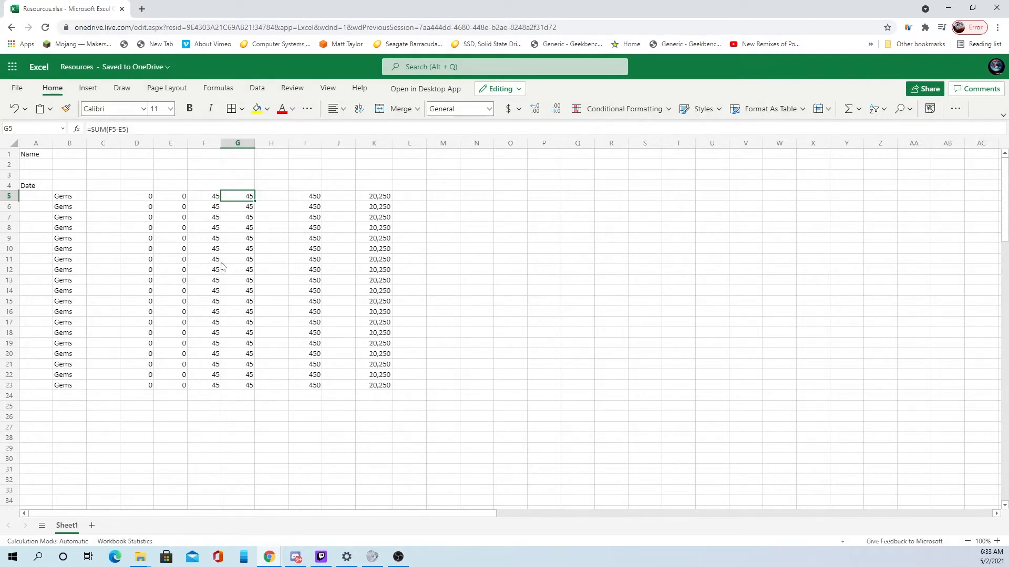
# Clear the resource amounts in F5:F23 for all the Gems rows.
pyautogui.moveTo(211, 197); pyautogui.dragTo(216, 385)
pyautogui.press('Delete')
pyautogui.click(235, 384)
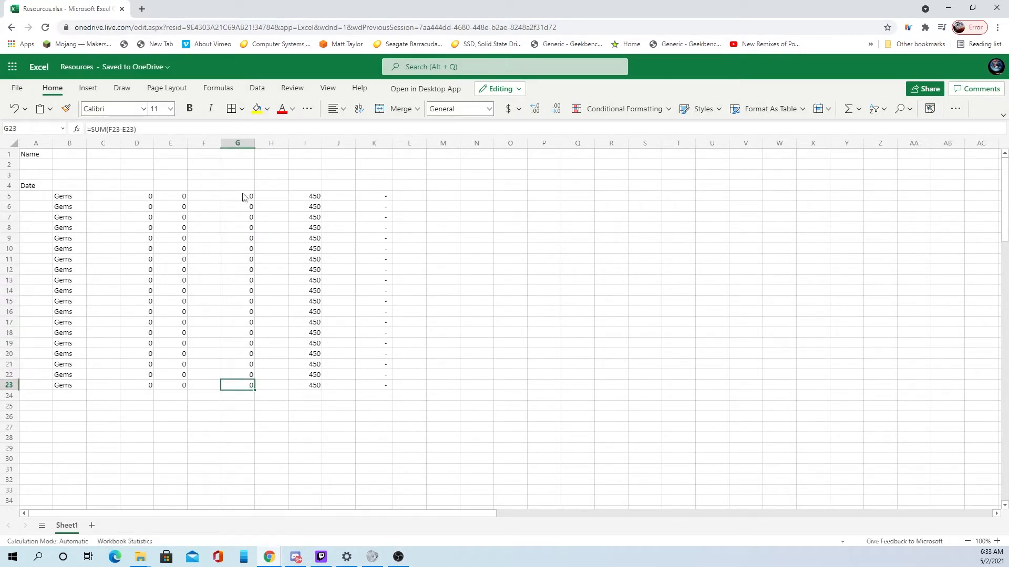
pyautogui.moveTo(242, 197); pyautogui.dragTo(241, 408)
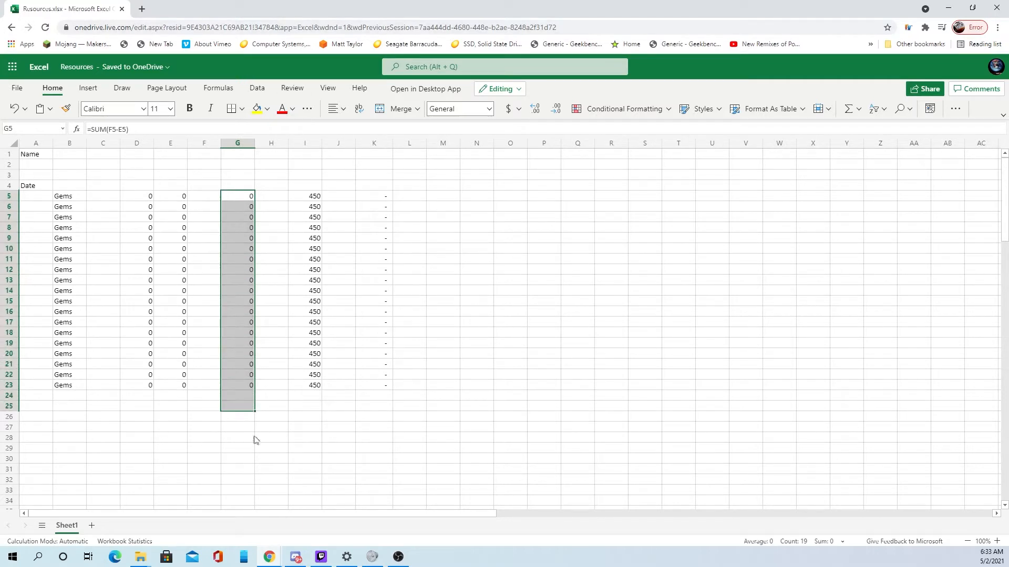
# Copy the Gems rows B18:K23 and paste them into the blocks starting at B24 and B30.
pyautogui.moveTo(378, 386); pyautogui.dragTo(66, 336)
pyautogui.hotkey('ctrl', 'c')
pyautogui.click(69, 395)
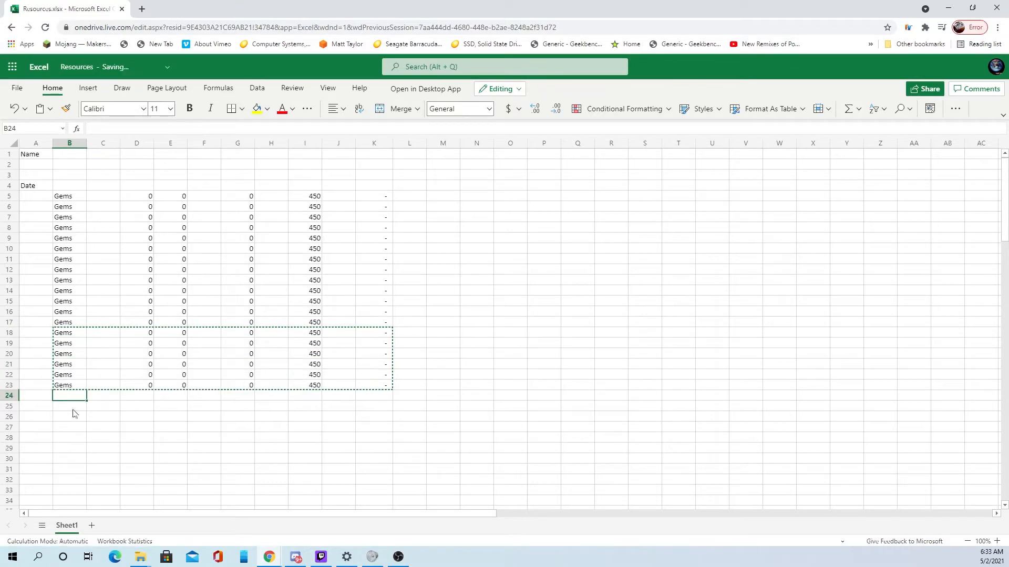
pyautogui.hotkey('ctrl', 'v')
pyautogui.click(73, 459)
pyautogui.hotkey('ctrl', 'v')
pyautogui.scroll(-2, 252, 451)
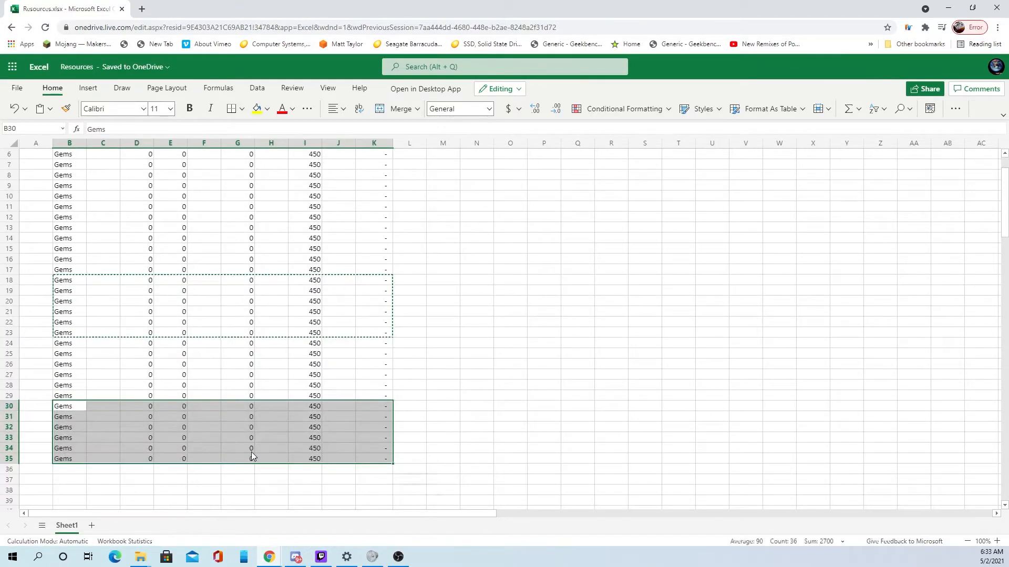
# Clear the pasted Gems rows 30 through 35 across columns B to L.
pyautogui.click(118, 490)
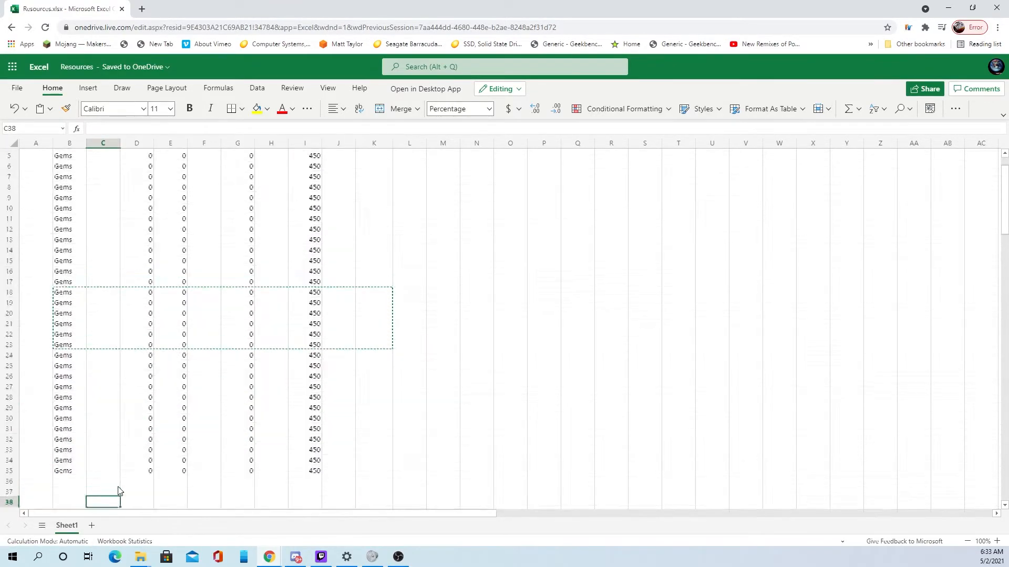
pyautogui.moveTo(62, 461); pyautogui.dragTo(390, 405)
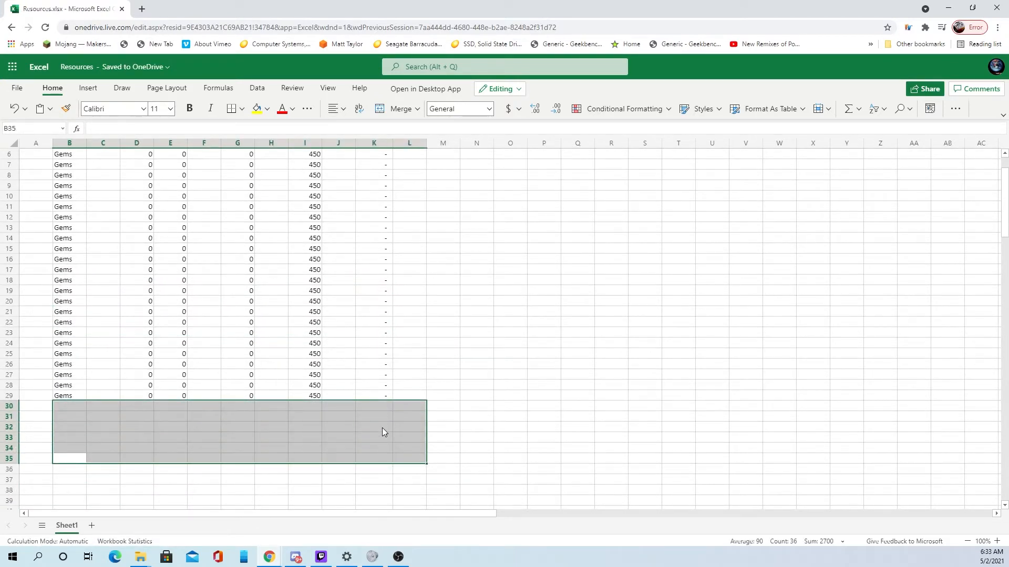
pyautogui.scroll(2, 382, 427)
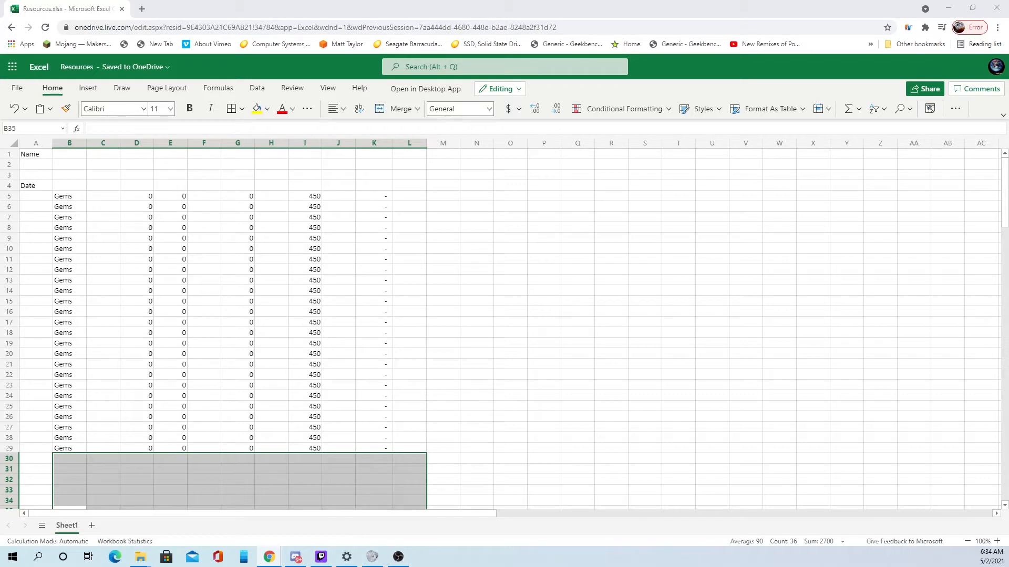
pyautogui.click(578, 353)
pyautogui.scroll(-2, 394, 368)
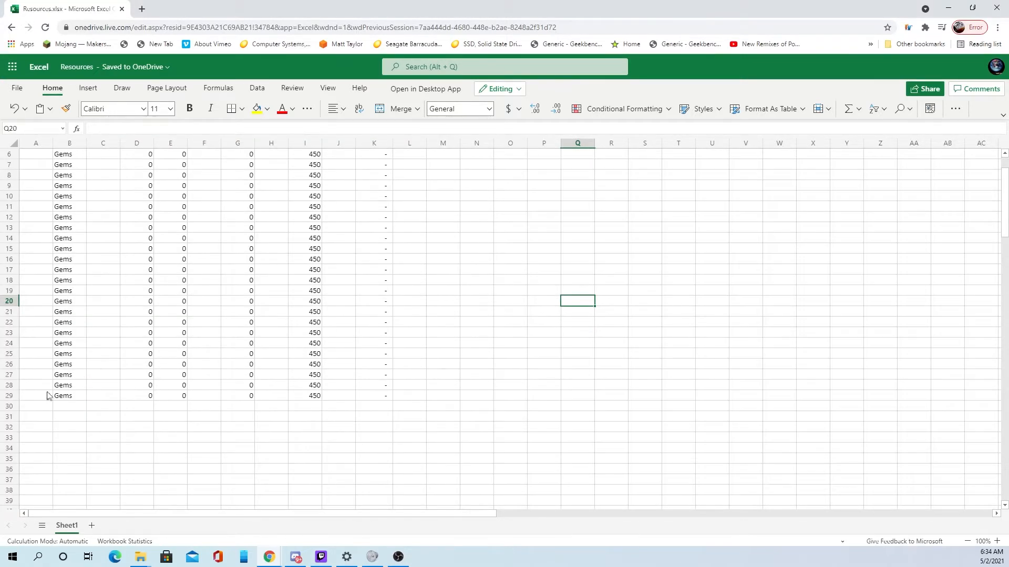
# Copy the last Gems row, B29:K29, and paste it into row 33 starting at B33.
pyautogui.click(65, 398)
pyautogui.moveTo(65, 398); pyautogui.dragTo(386, 395)
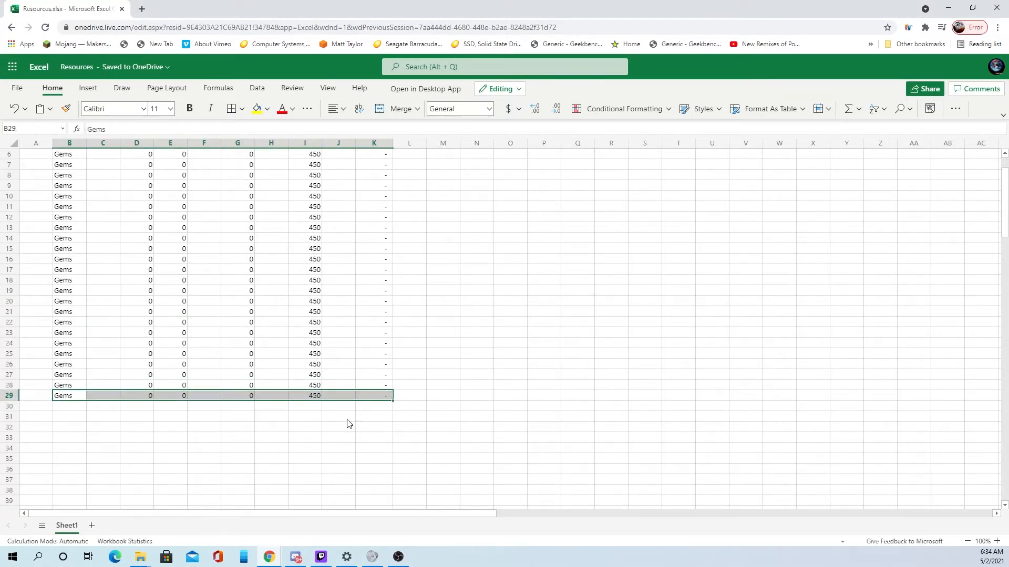
pyautogui.hotkey('ctrl', 'c')
pyautogui.click(69, 438)
pyautogui.hotkey('ctrl', 'v')
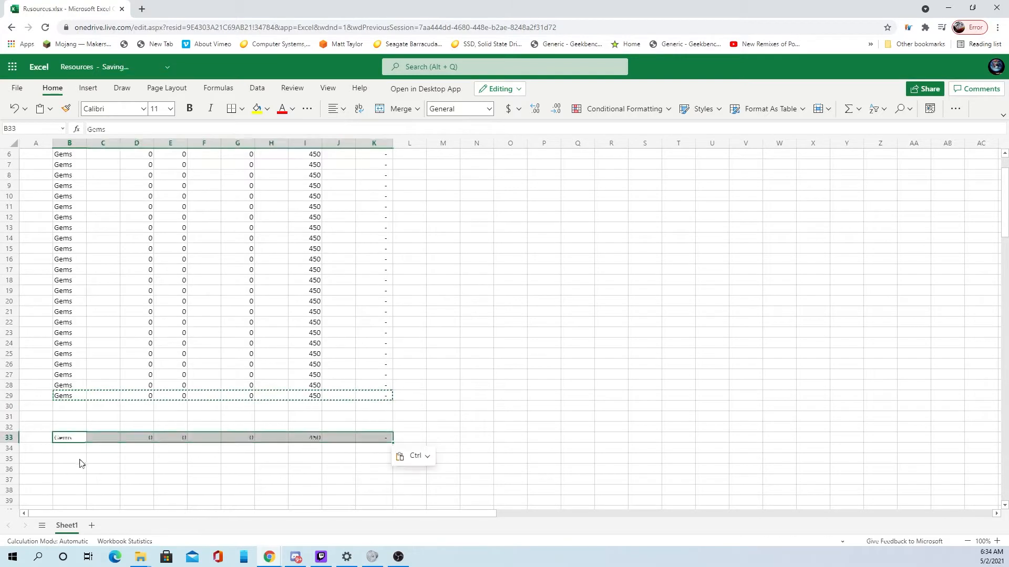
# Change the label in B33 to Food and enter Wood in B34.
pyautogui.click(68, 440)
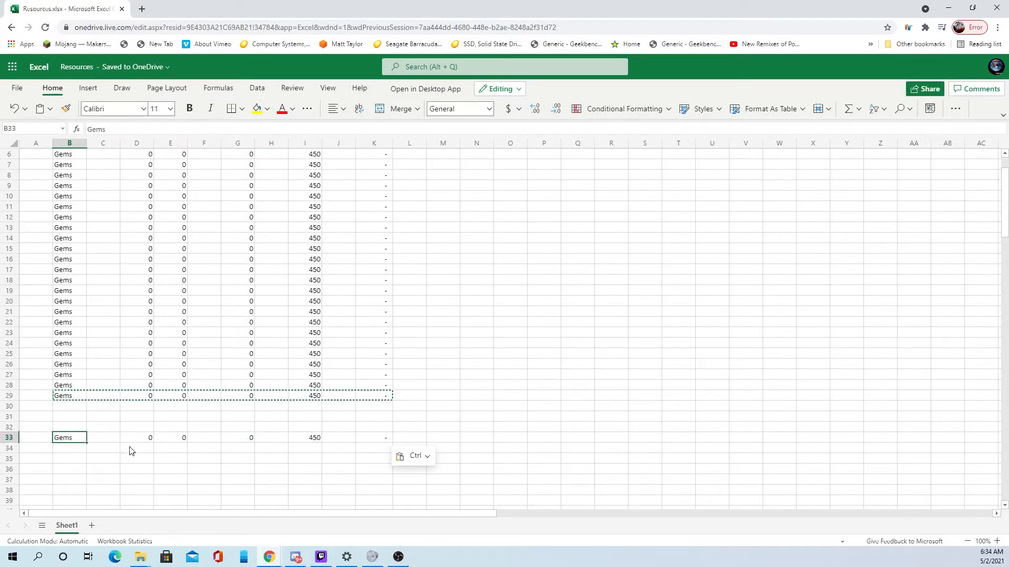
pyautogui.write('Food')
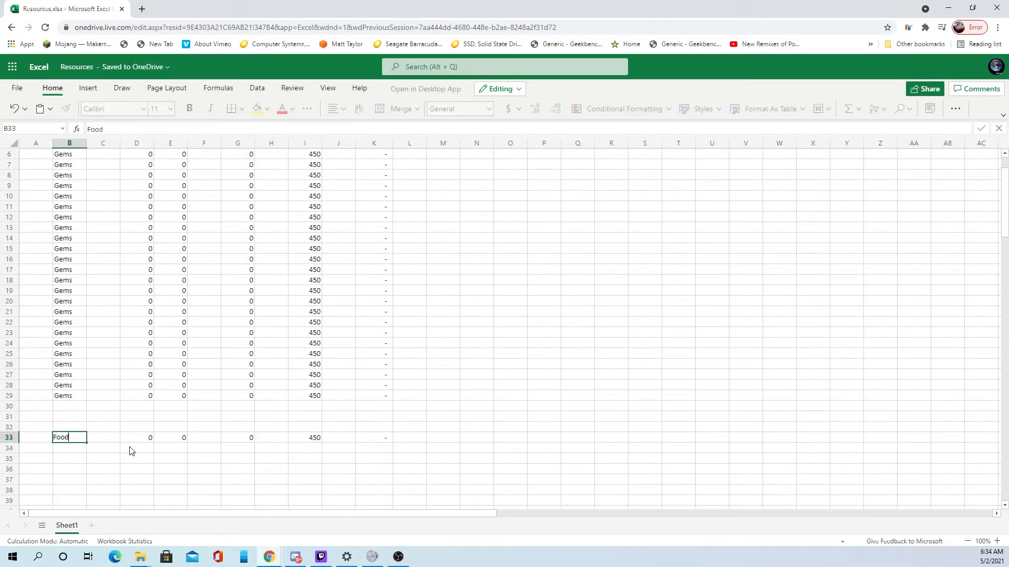
pyautogui.press('Return')
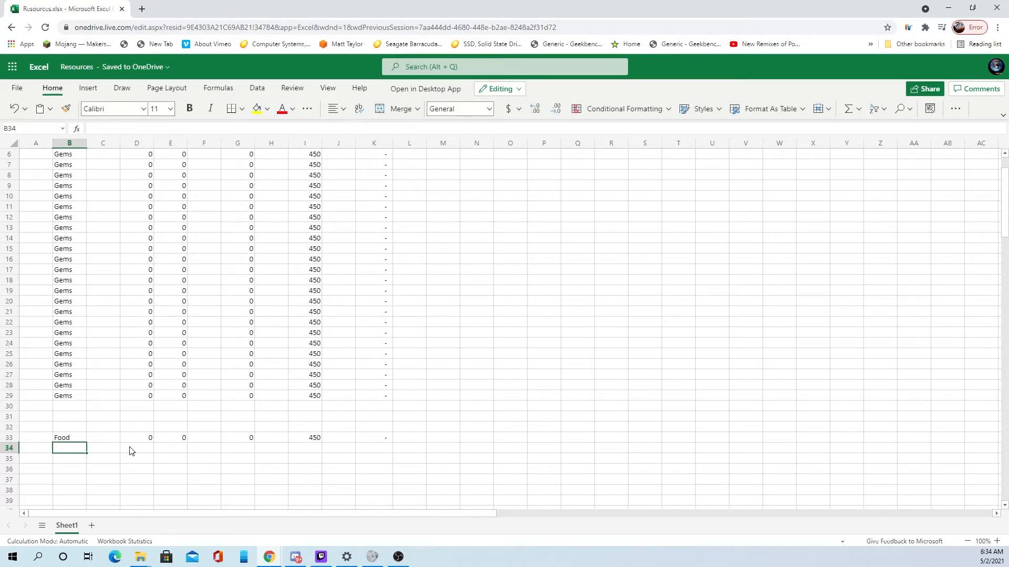
pyautogui.write('Wood')
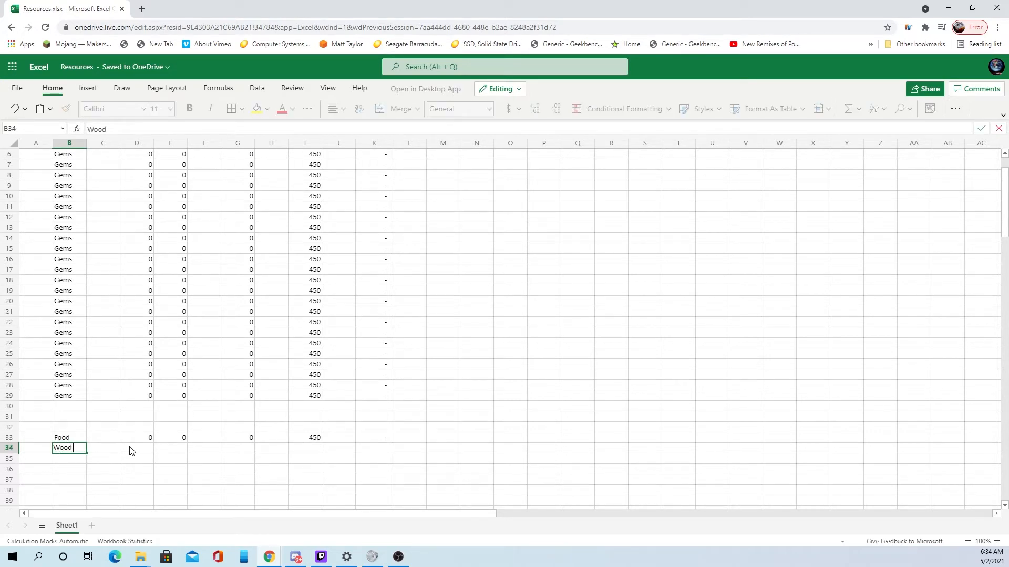
pyautogui.press('Tab')
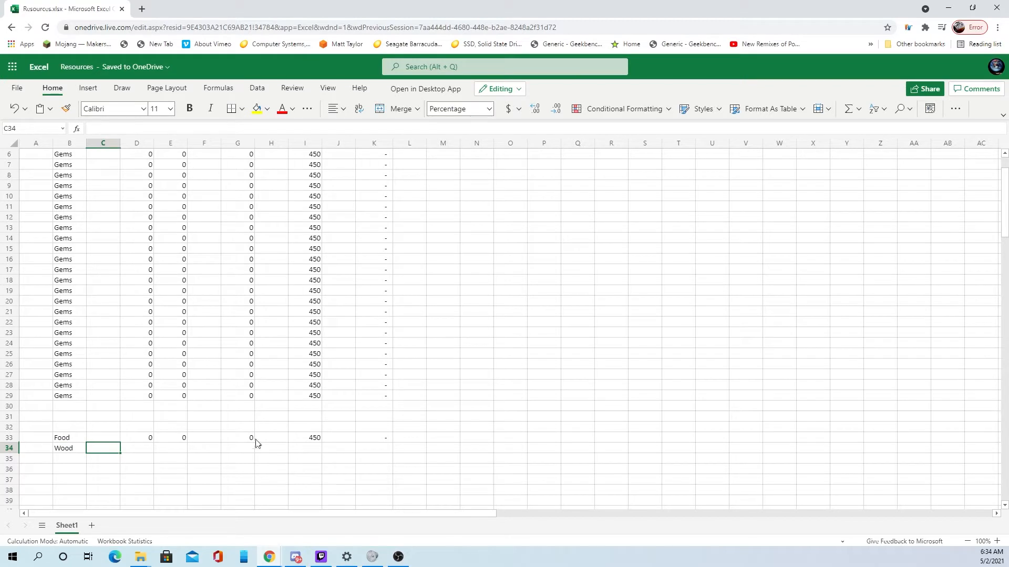
# Copy the Food row's cells D33:K33 and paste them into the Wood row starting at D34.
pyautogui.click(156, 452)
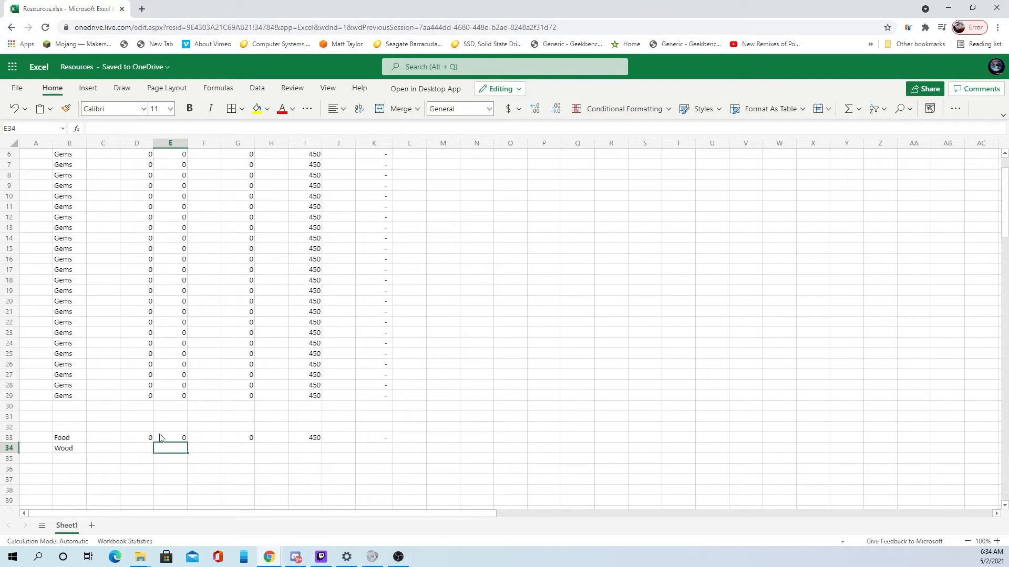
pyautogui.moveTo(151, 438); pyautogui.dragTo(387, 439)
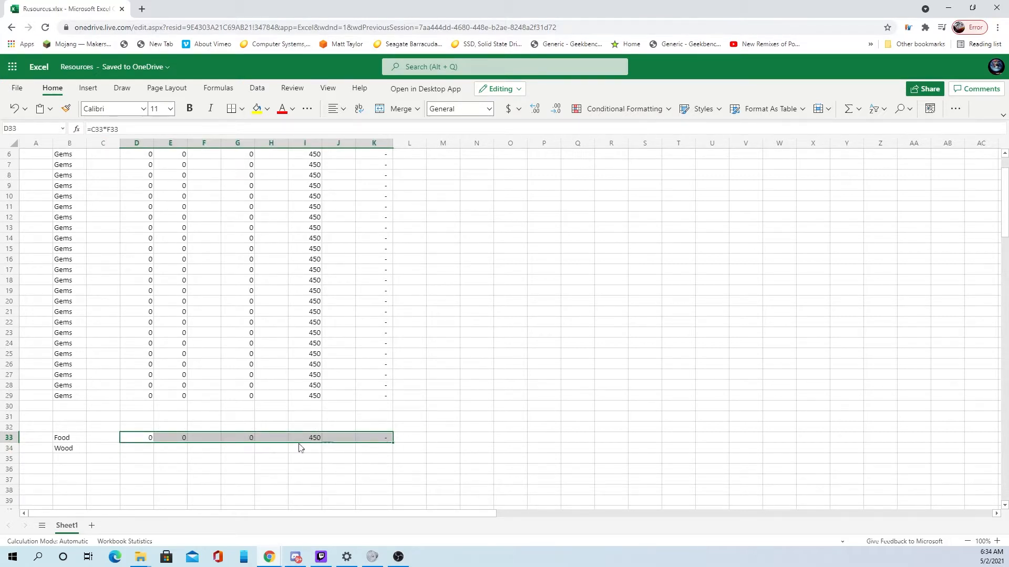
pyautogui.hotkey('ctrl', 'c')
pyautogui.click(140, 450)
pyautogui.hotkey('ctrl', 'v')
# Enter the resource labels Stone in B37 and Iron in B40.
pyautogui.click(68, 462)
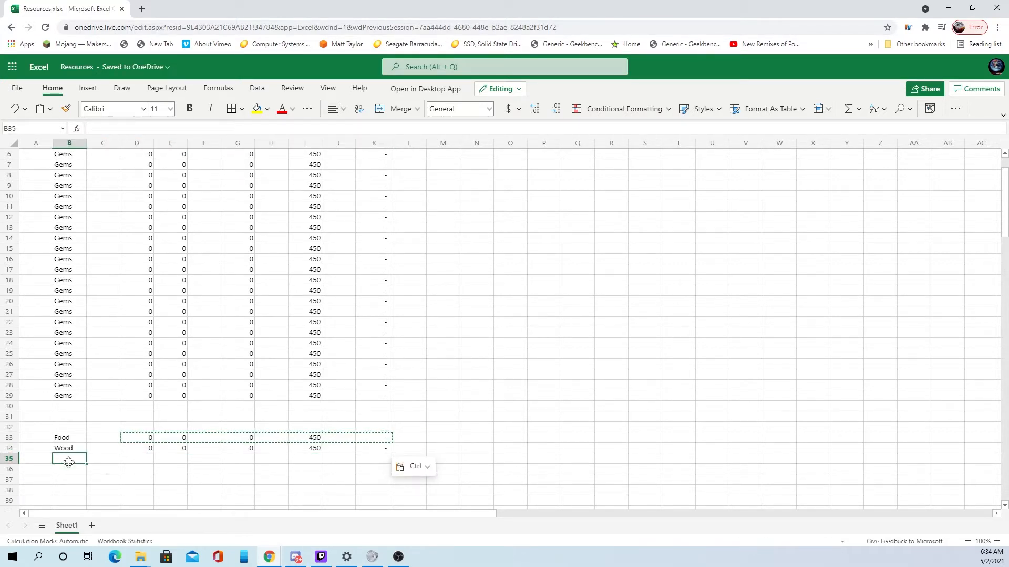
pyautogui.press('Down')
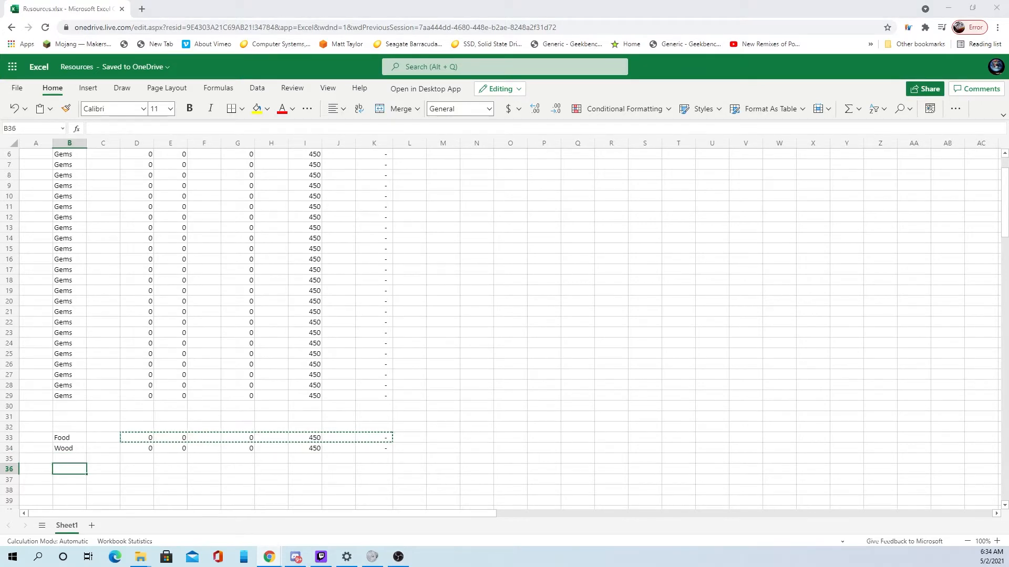
pyautogui.scroll(-2, 66, 443)
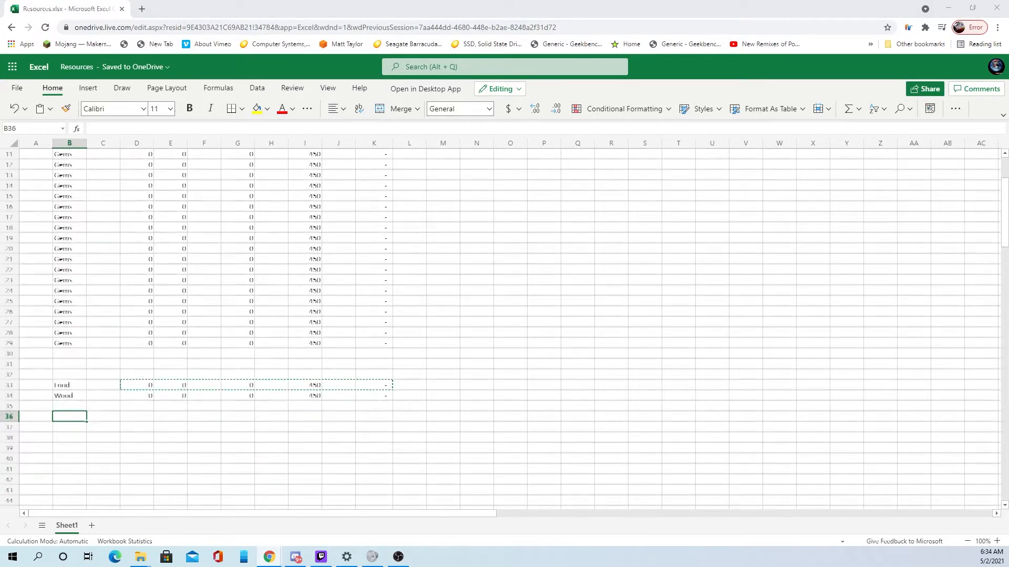
pyautogui.click(70, 428)
pyautogui.write('S')
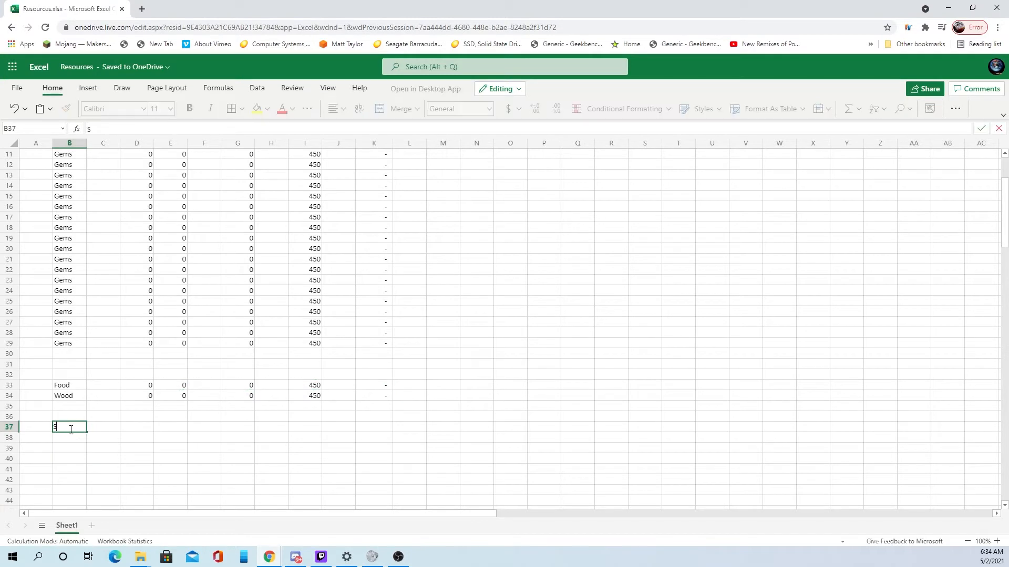
pyautogui.write('tone')
pyautogui.press('Return')
pyautogui.press('Return')
pyautogui.press('Return')
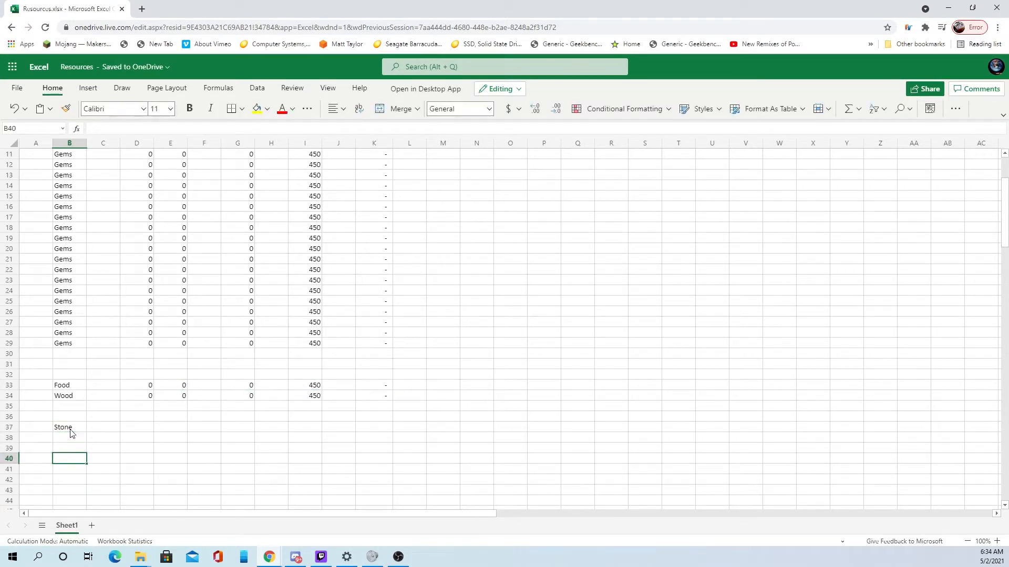
pyautogui.write('Iron')
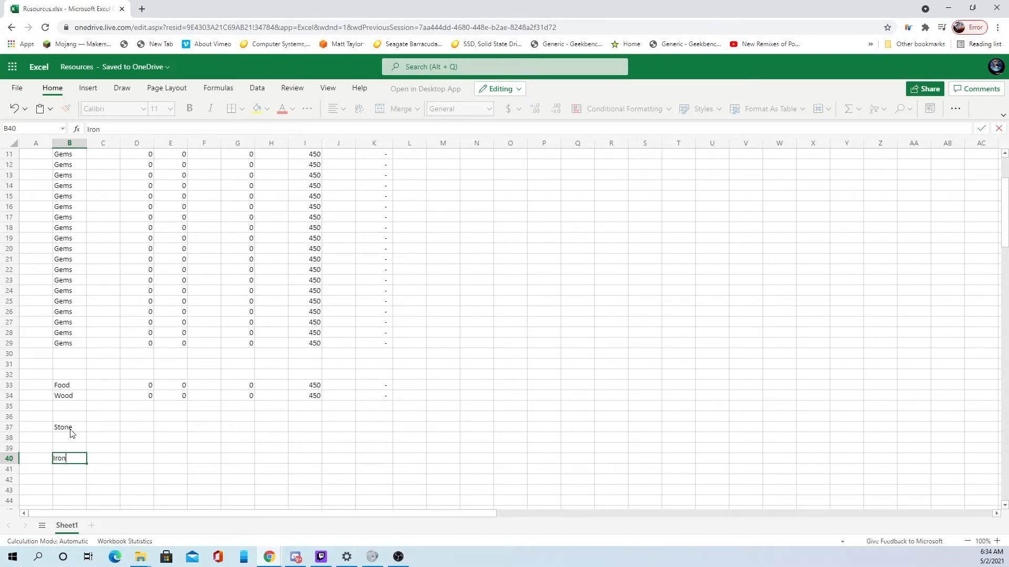
pyautogui.rightClick(72, 430)
pyautogui.press('Escape')
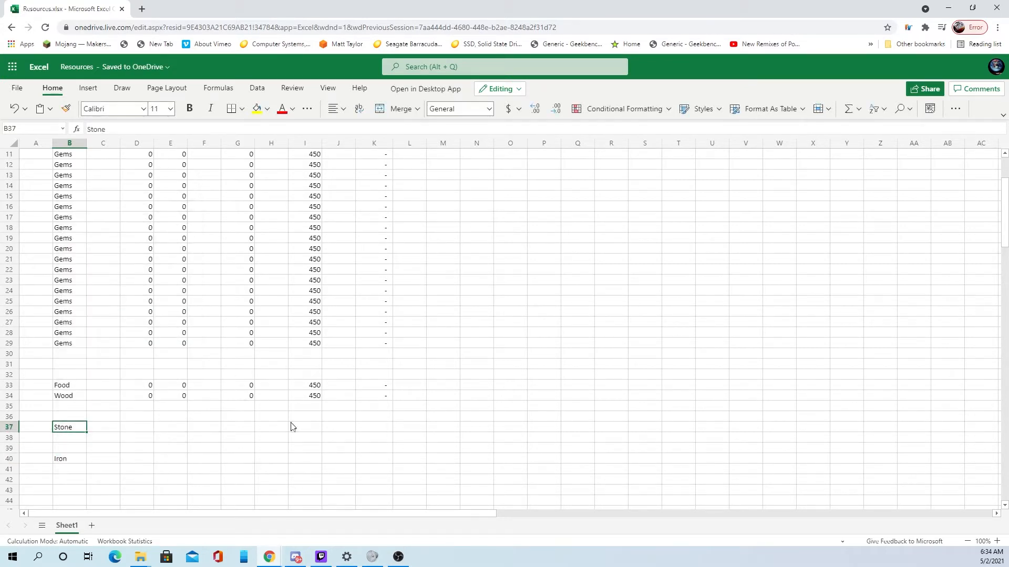
# Enter column J values of 1 for Food and Wood in J33 and J34, 5 for Stone in J37, and 10 for Iron in J40.
pyautogui.click(344, 386)
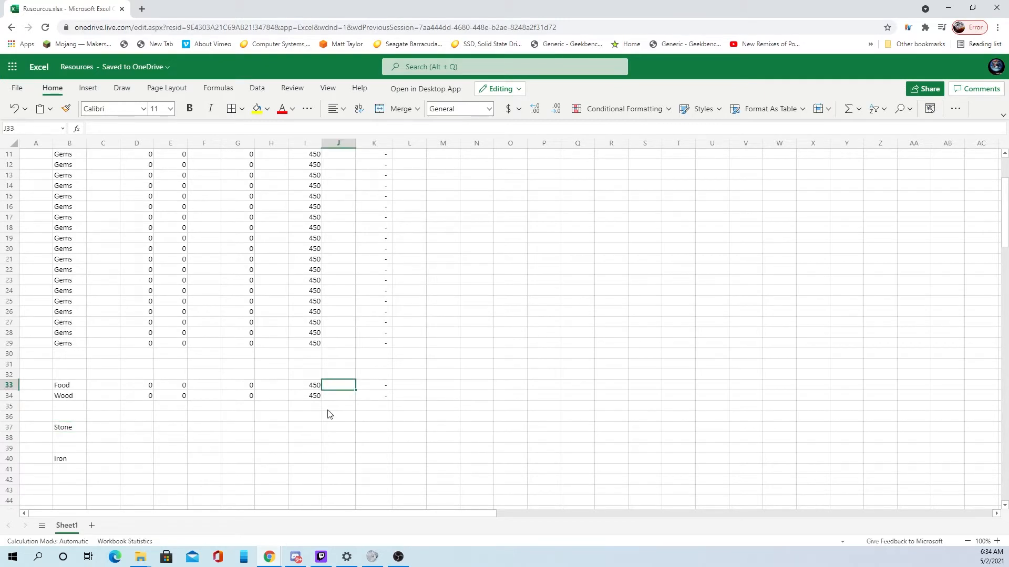
pyautogui.write('1')
pyautogui.press('Return')
pyautogui.write('1')
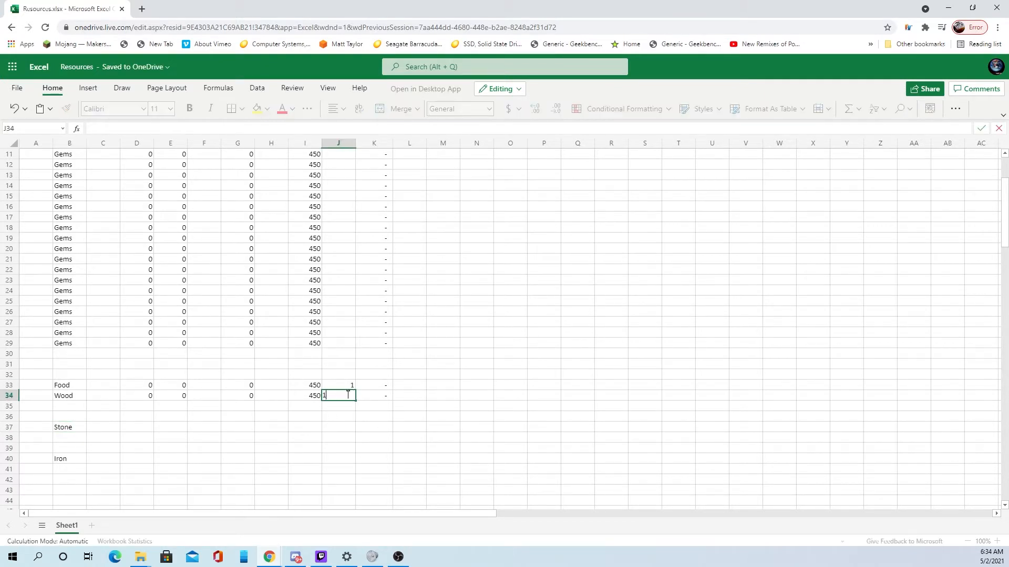
pyautogui.click(325, 429)
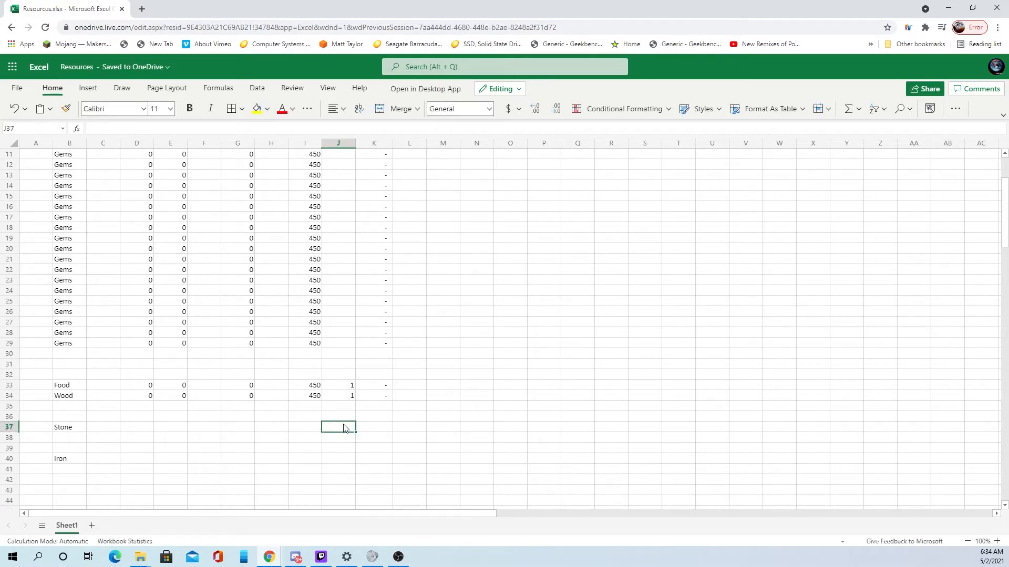
pyautogui.write('6')
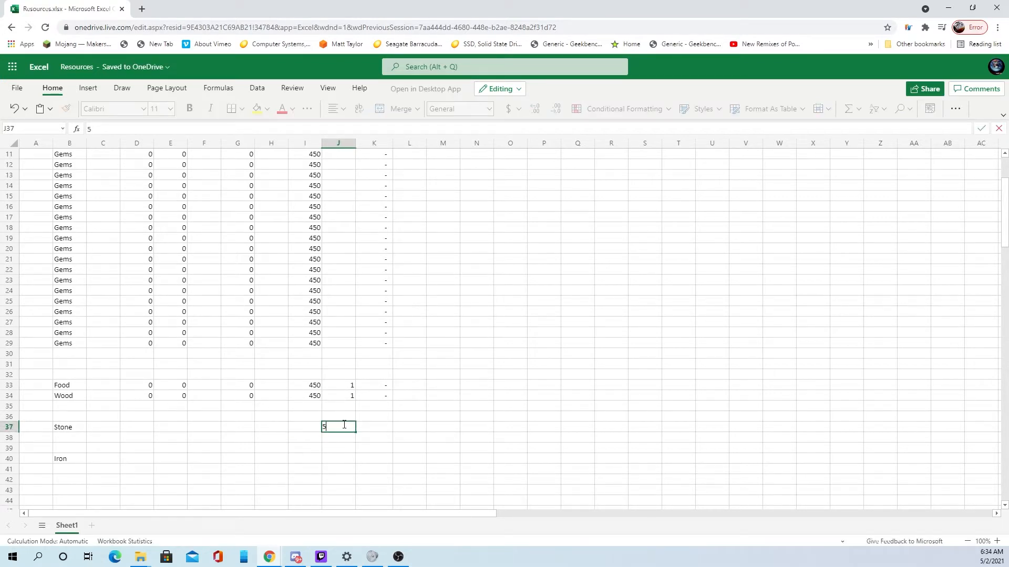
pyautogui.press('Return')
pyautogui.press('Down')
pyautogui.press('Down')
pyautogui.write('10')
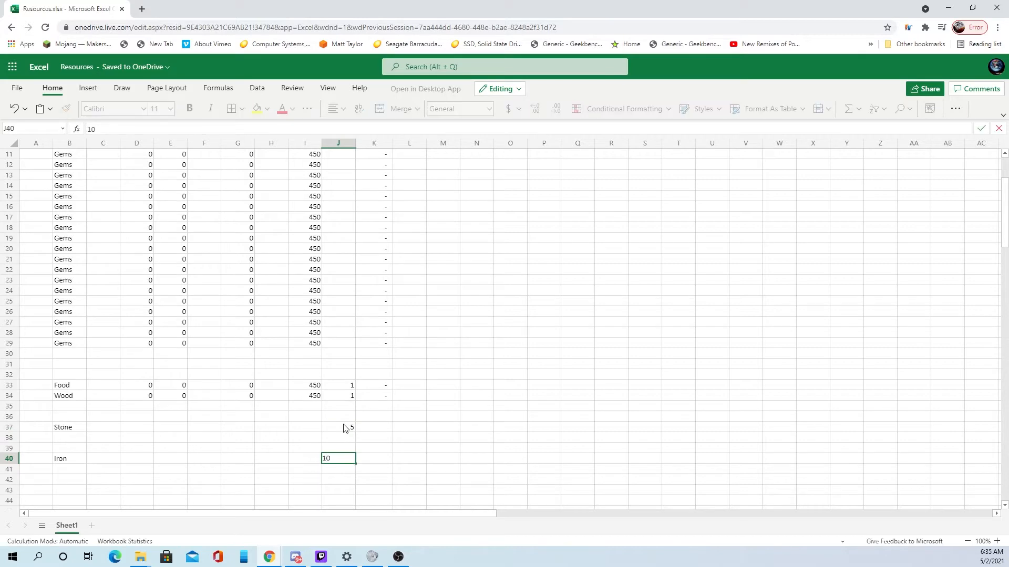
pyautogui.scroll(3, 302, 408)
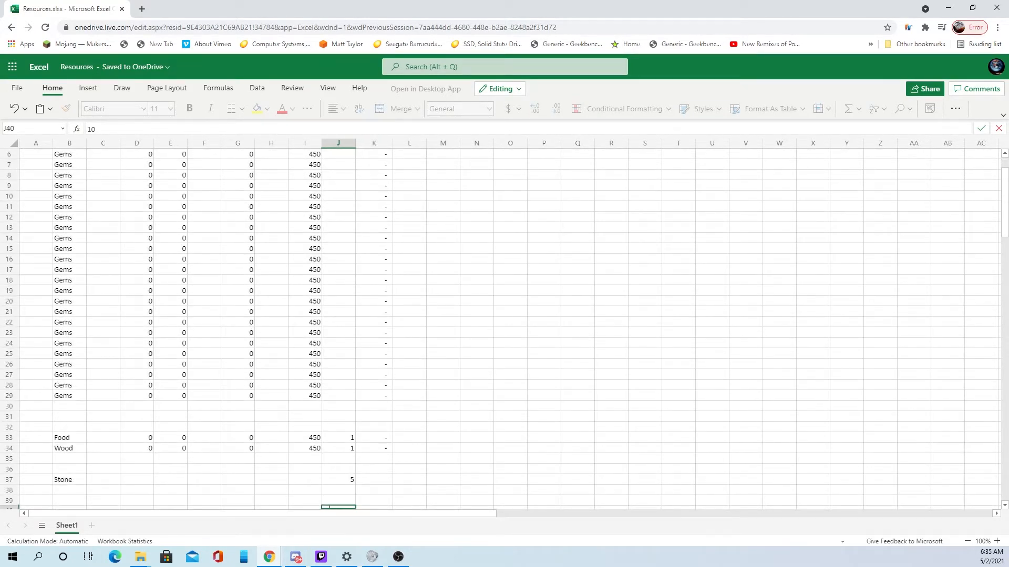
pyautogui.click(544, 427)
# Examine the Food row's formulas in K33 and D33 and its input cells C33 and F33.
pyautogui.scroll(-3, 435, 376)
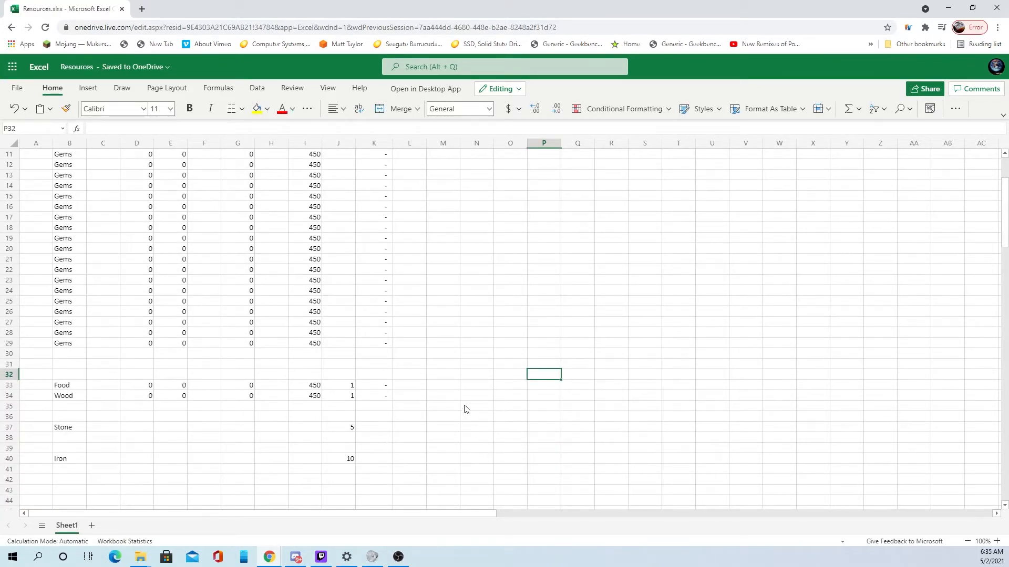
pyautogui.click(372, 386)
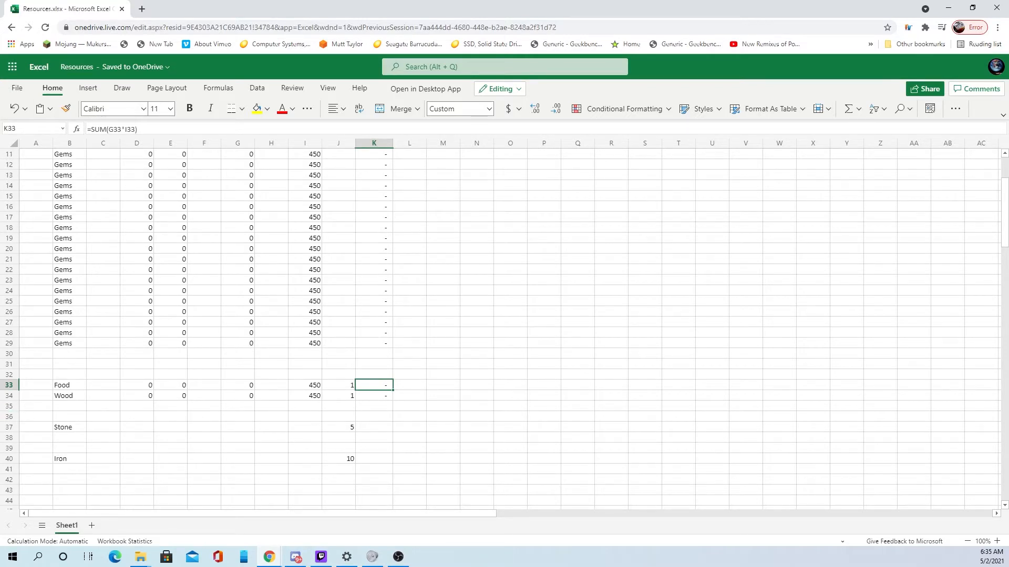
pyautogui.click(106, 394)
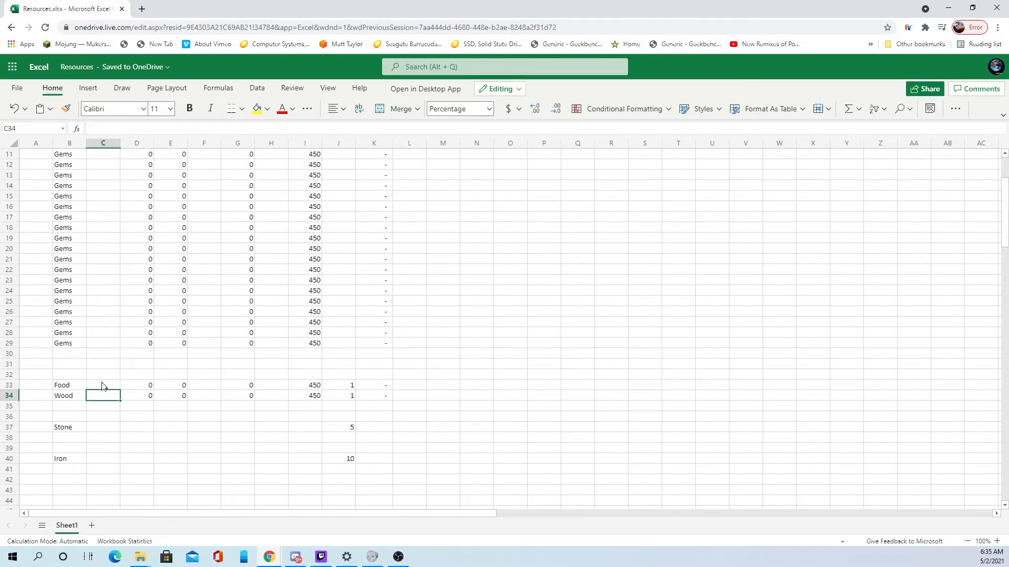
pyautogui.click(104, 386)
pyautogui.click(145, 385)
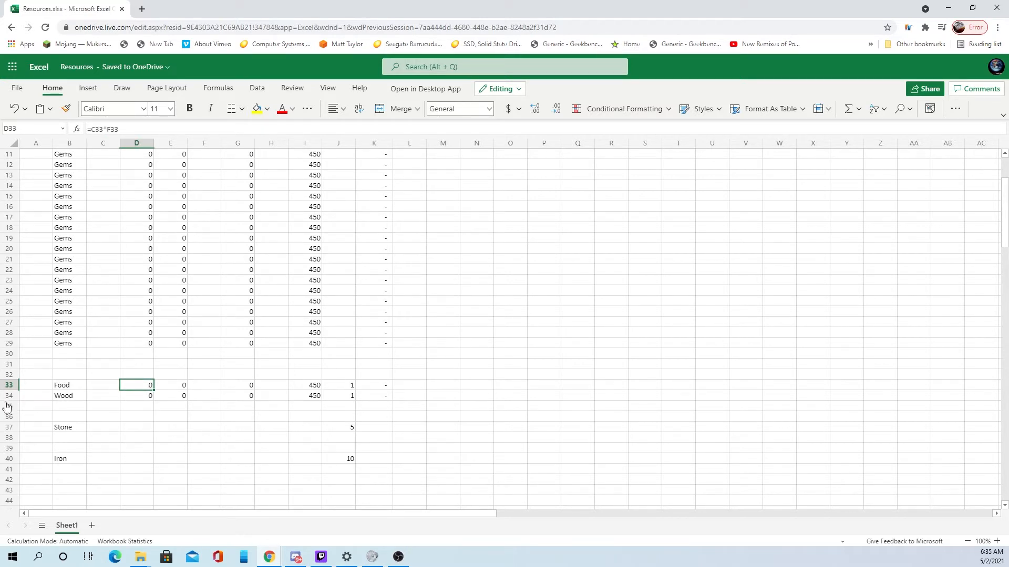
pyautogui.click(199, 388)
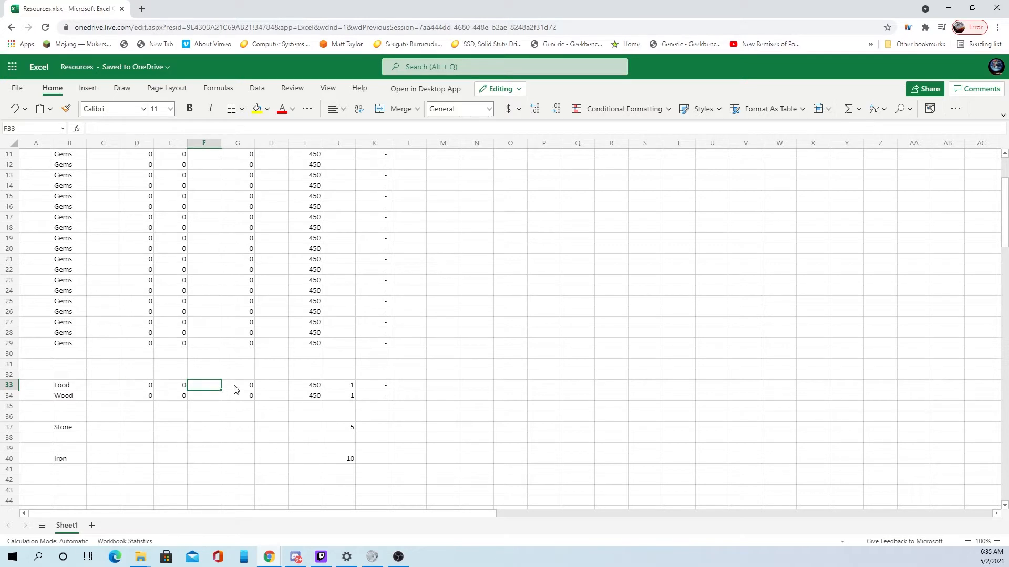
# Enter 300000 as the Food amount in F33.
pyautogui.doubleClick(205, 387)
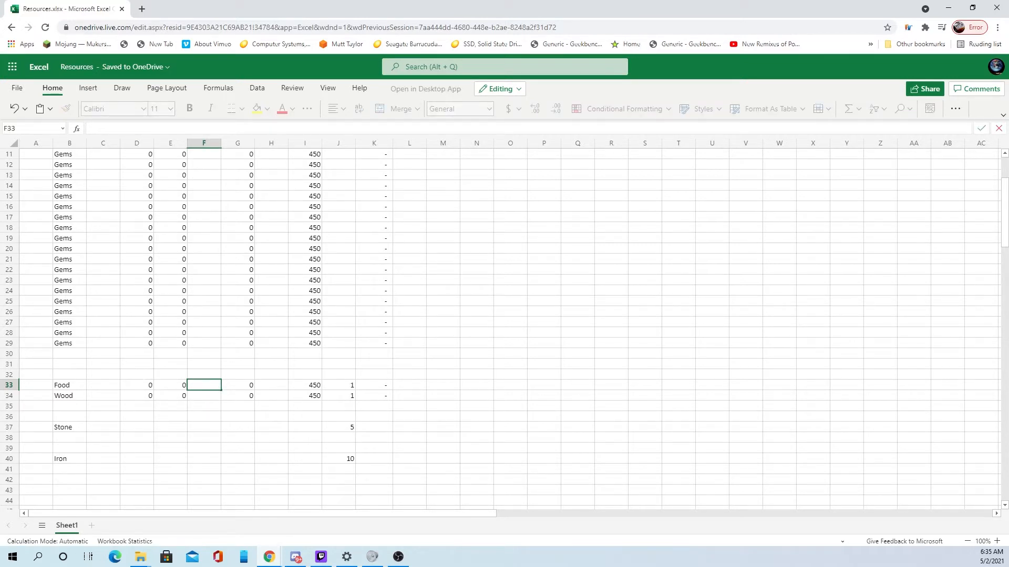
pyautogui.hotkey('alt', 'Tab')
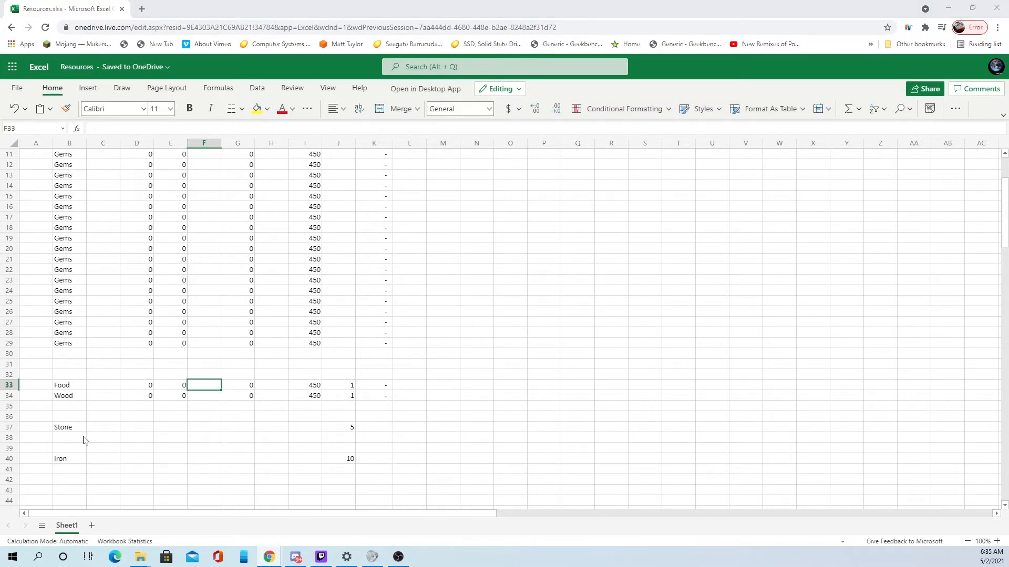
pyautogui.click(205, 389)
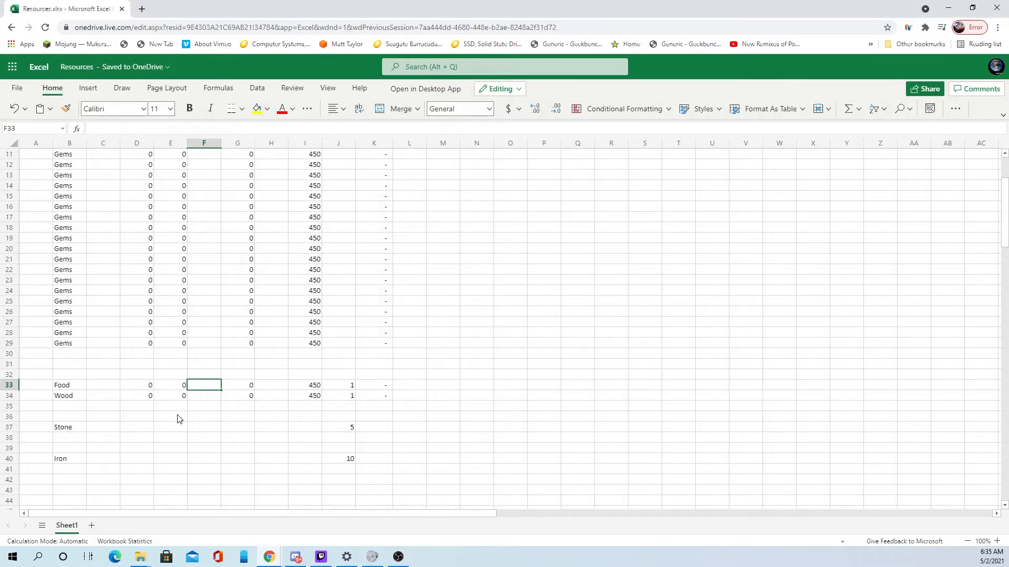
pyautogui.write('300')
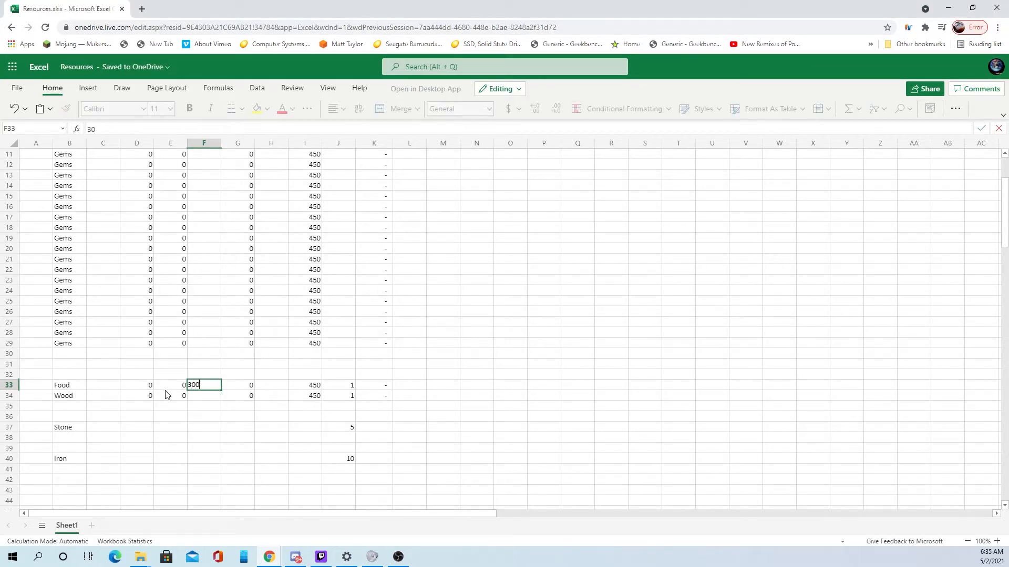
pyautogui.write('00')
pyautogui.press('Return')
pyautogui.press('Up')
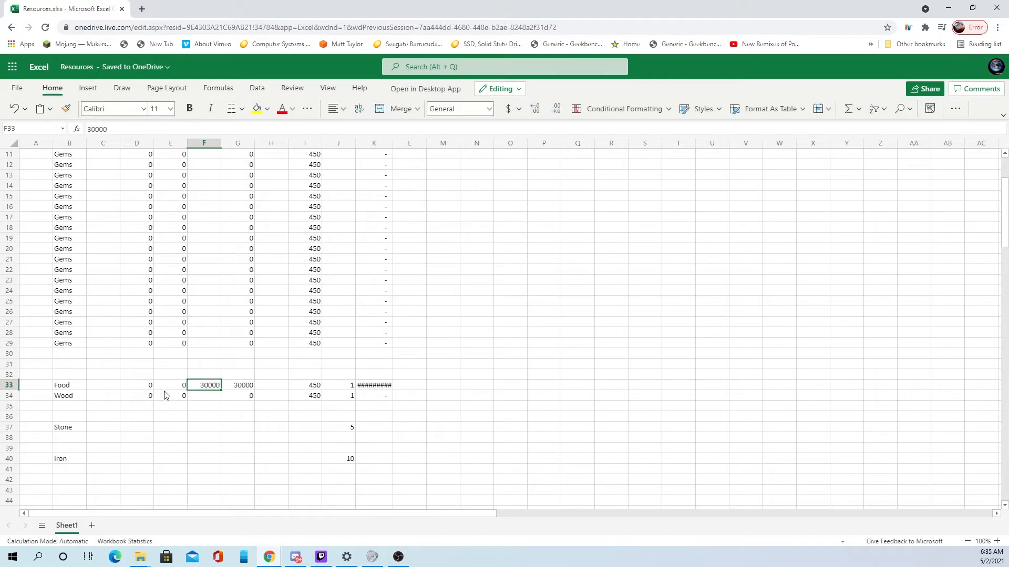
pyautogui.write('3000')
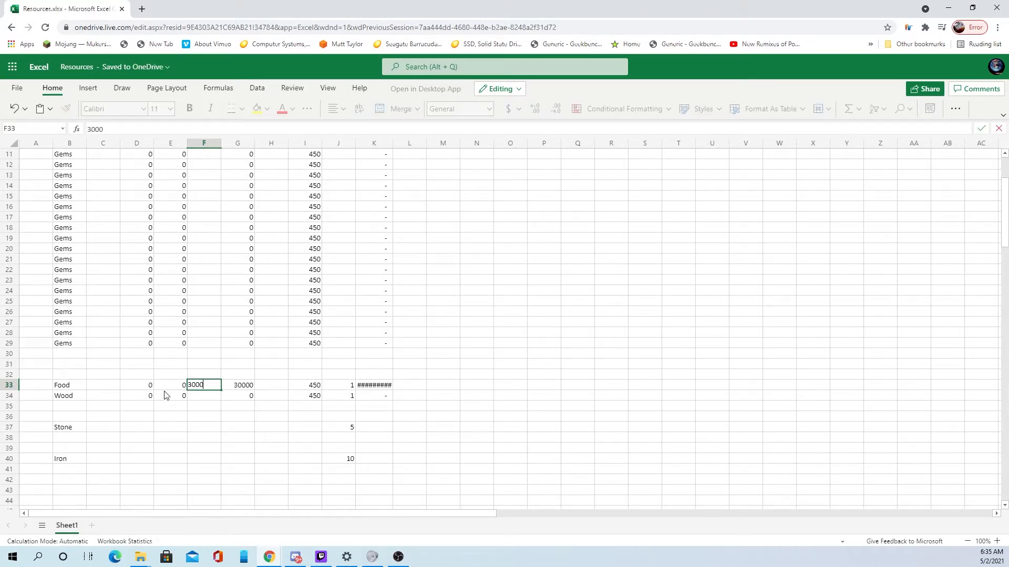
pyautogui.press('Return')
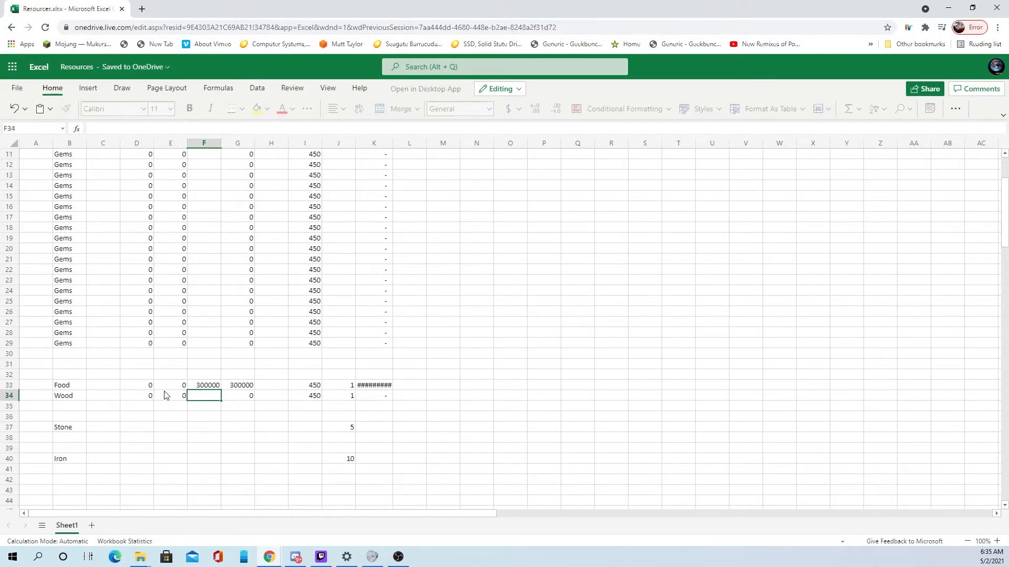
# Format the amount cells F33:F40 with comma thousands separators and no decimal places.
pyautogui.click(370, 386)
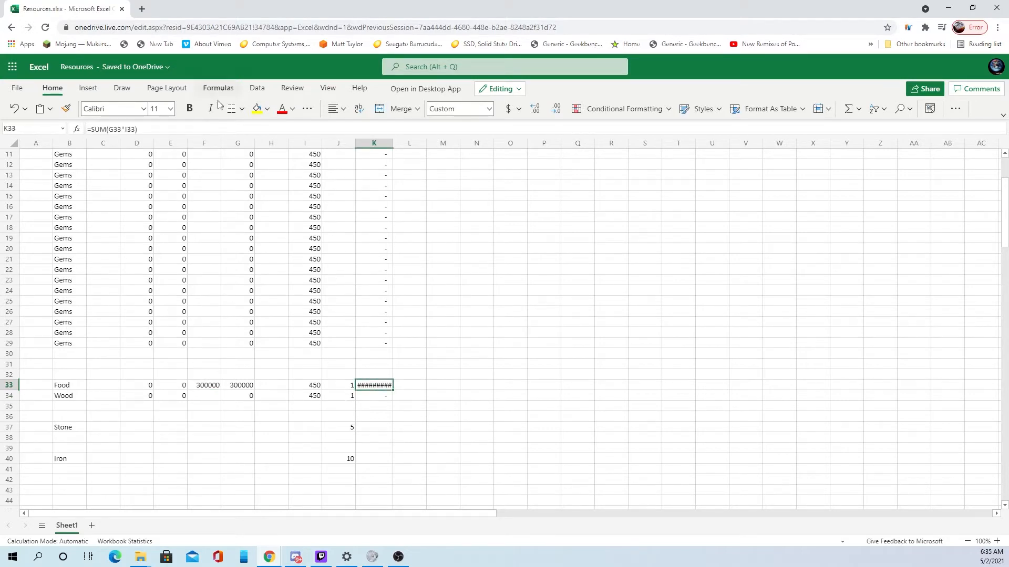
pyautogui.click(207, 387)
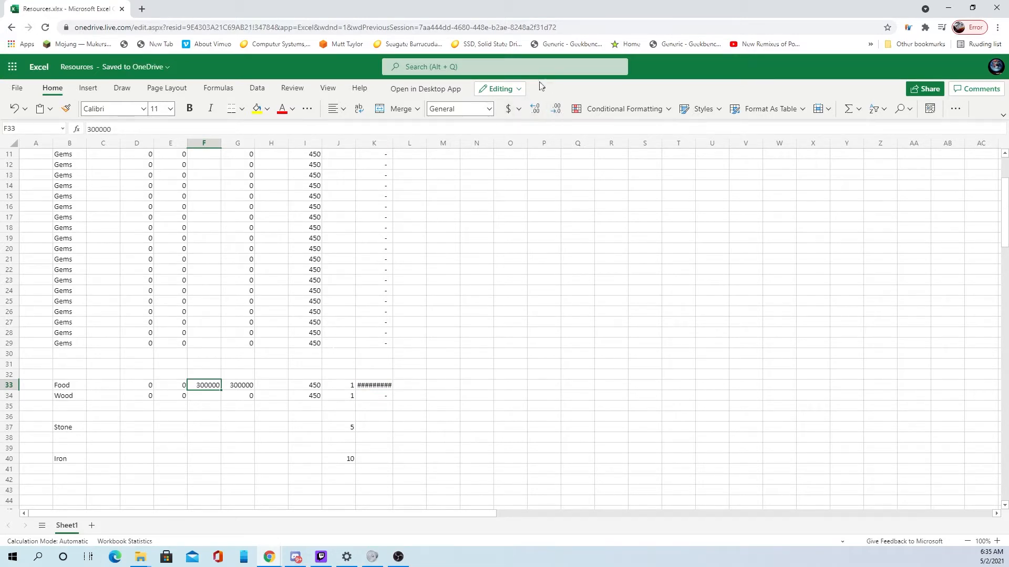
pyautogui.moveTo(263, 377); pyautogui.dragTo(265, 363)
pyautogui.click(198, 386)
pyautogui.moveTo(205, 388); pyautogui.dragTo(201, 462)
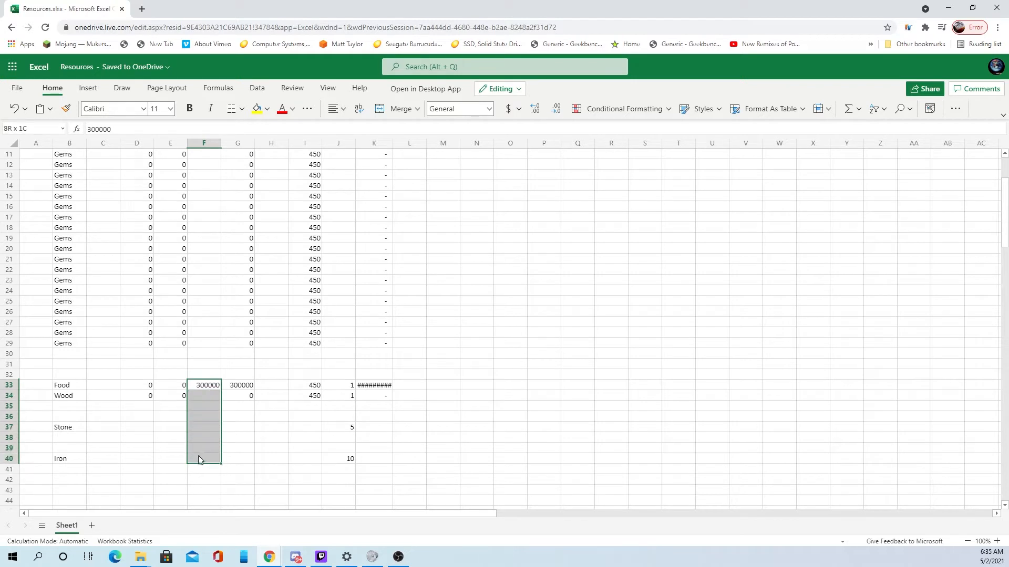
pyautogui.click(485, 109)
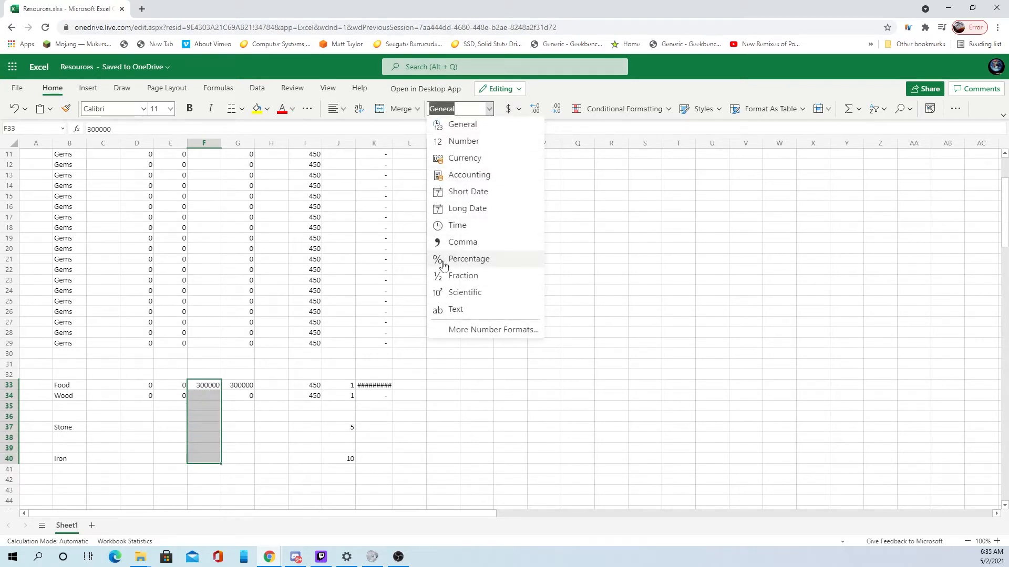
pyautogui.click(461, 173)
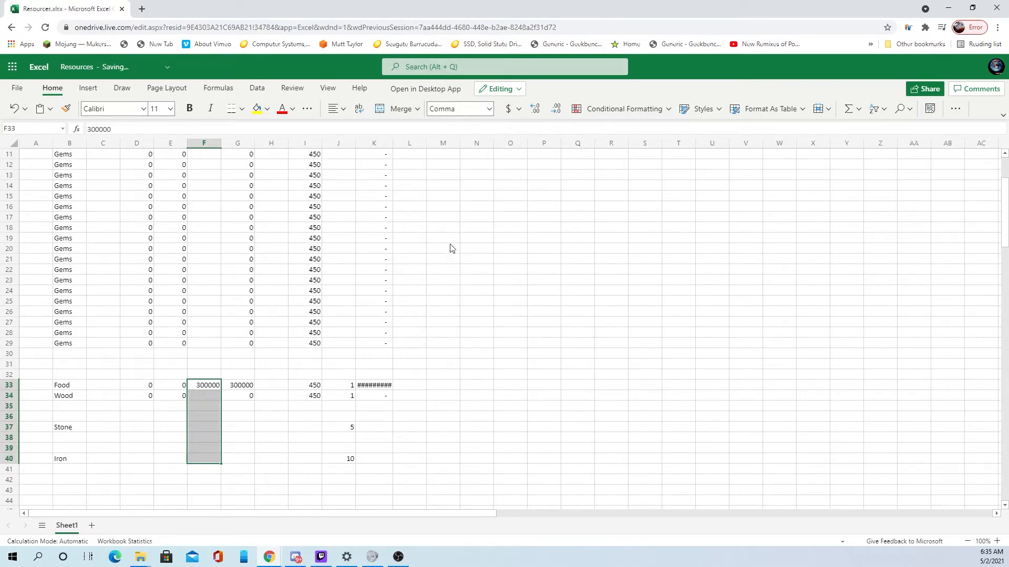
pyautogui.click(556, 109)
pyautogui.click(555, 109)
# Apply the Comma number format with no decimal places to the remainder cells G33:G40.
pyautogui.click(255, 385)
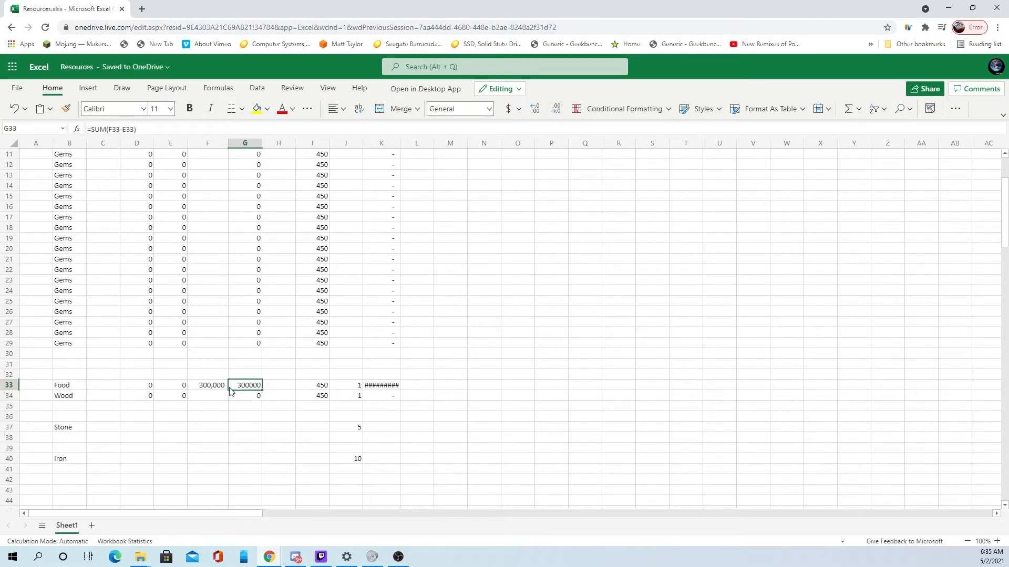
pyautogui.moveTo(245, 387); pyautogui.dragTo(247, 449)
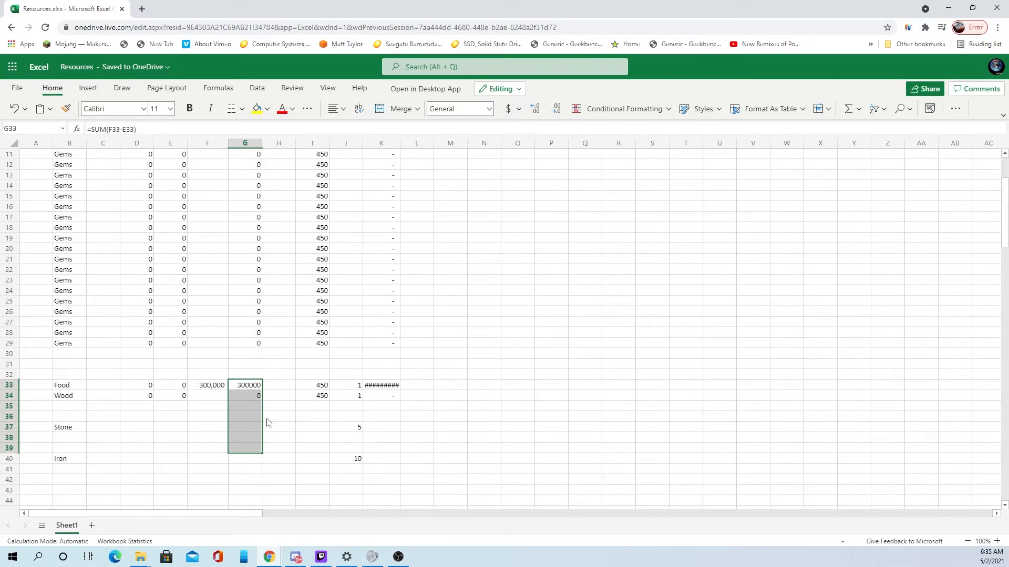
pyautogui.click(459, 109)
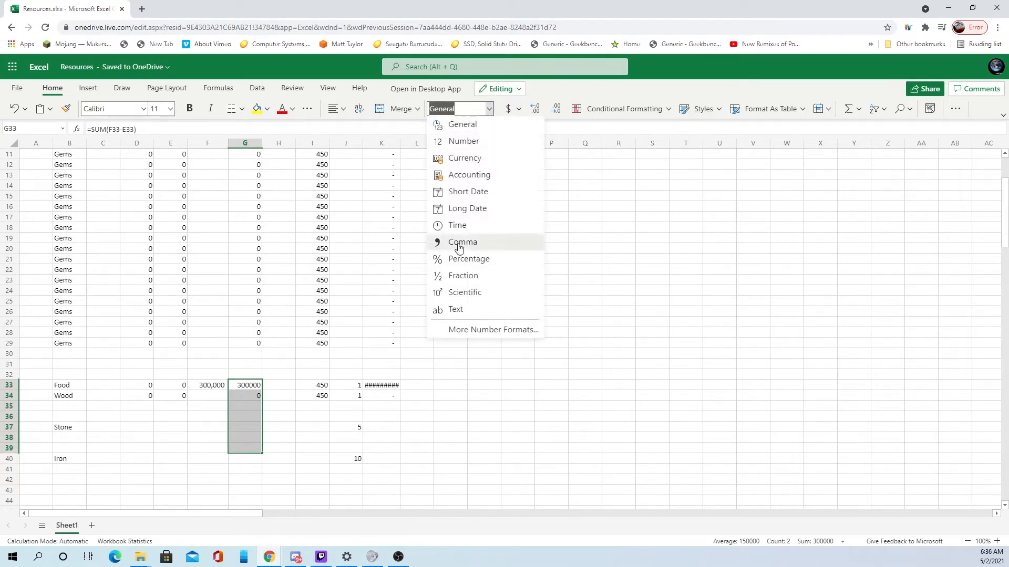
pyautogui.click(457, 242)
pyautogui.click(462, 373)
pyautogui.moveTo(257, 385)
pyautogui.mouseDown()
pyautogui.moveTo(259, 460)
pyautogui.moveTo(258, 386)
pyautogui.mouseUp()
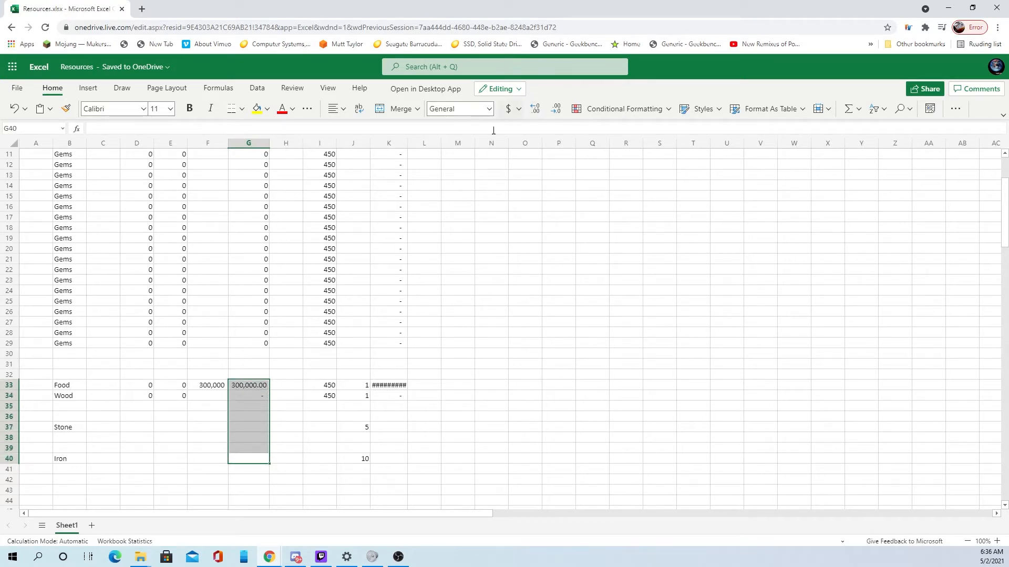
pyautogui.click(489, 109)
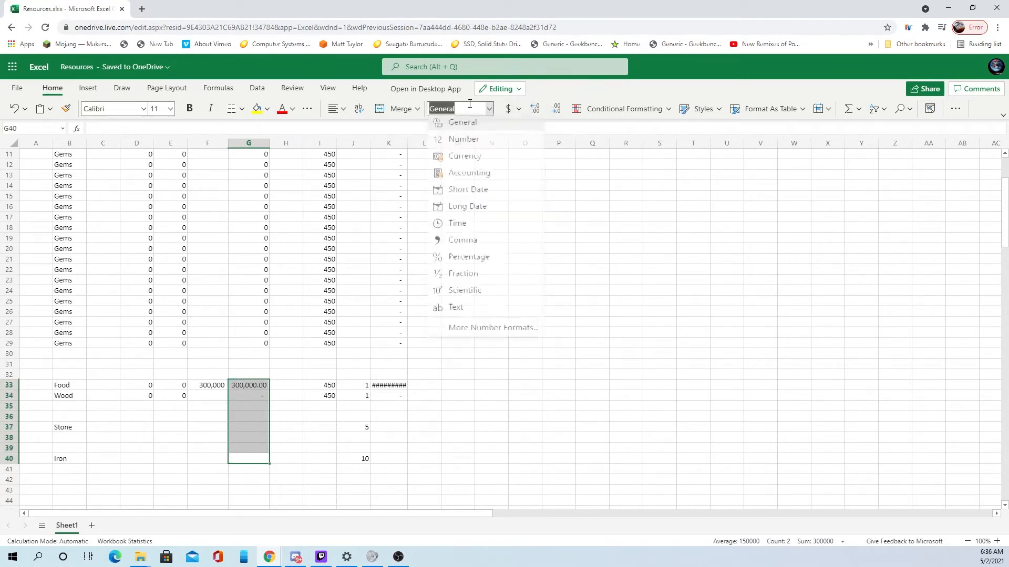
pyautogui.click(440, 243)
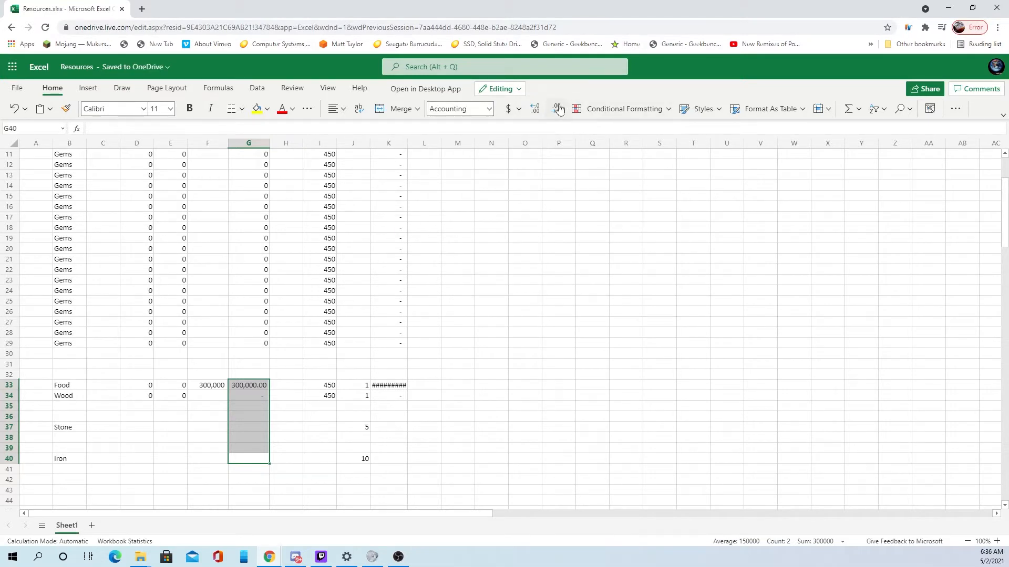
pyautogui.click(558, 108)
pyautogui.click(558, 109)
pyautogui.moveTo(539, 271); pyautogui.dragTo(535, 278)
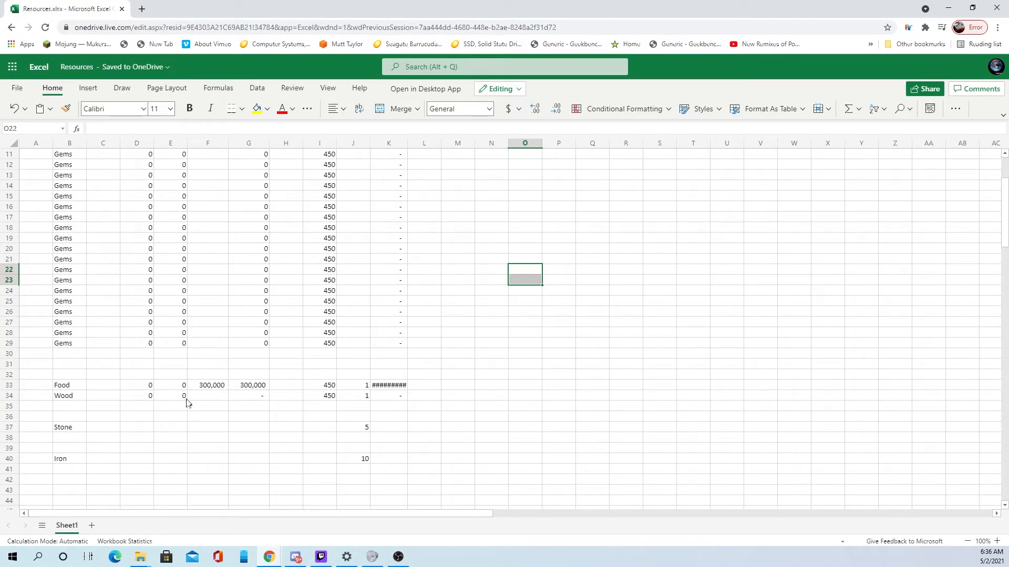
# Format D33:F40 with thousands separators and no decimal places, matching column G.
pyautogui.moveTo(141, 385); pyautogui.dragTo(188, 462)
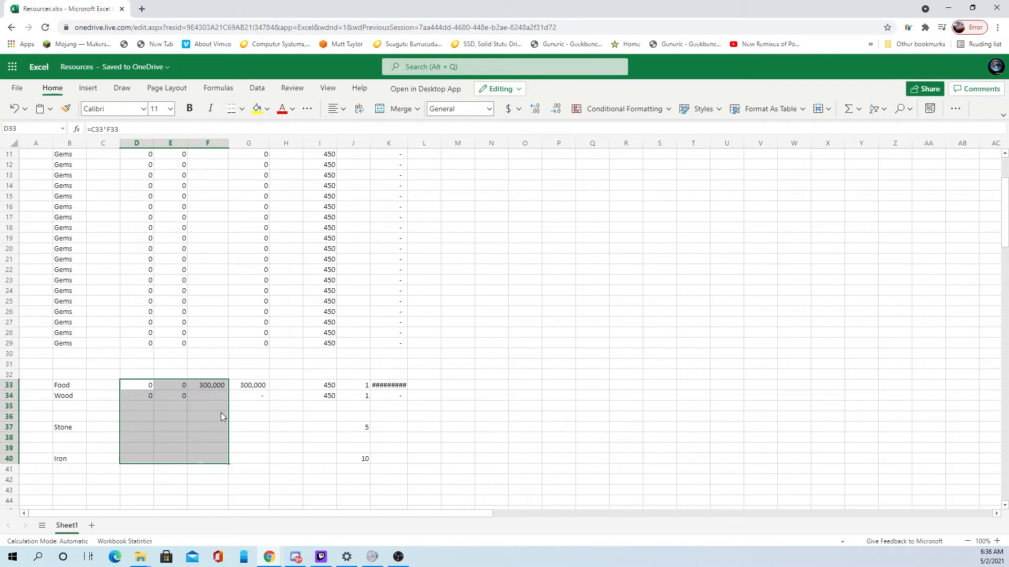
pyautogui.click(485, 110)
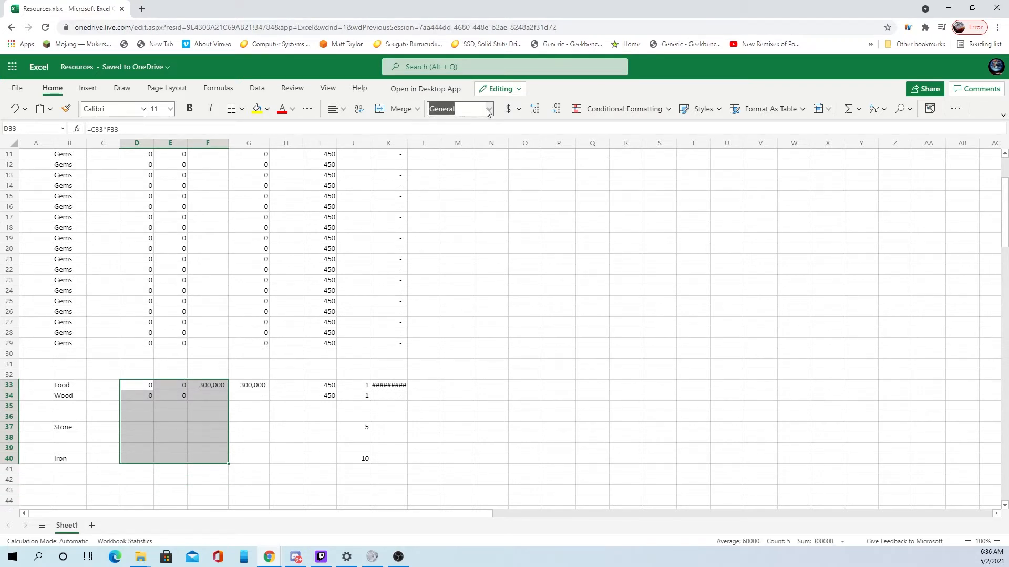
pyautogui.click(507, 115)
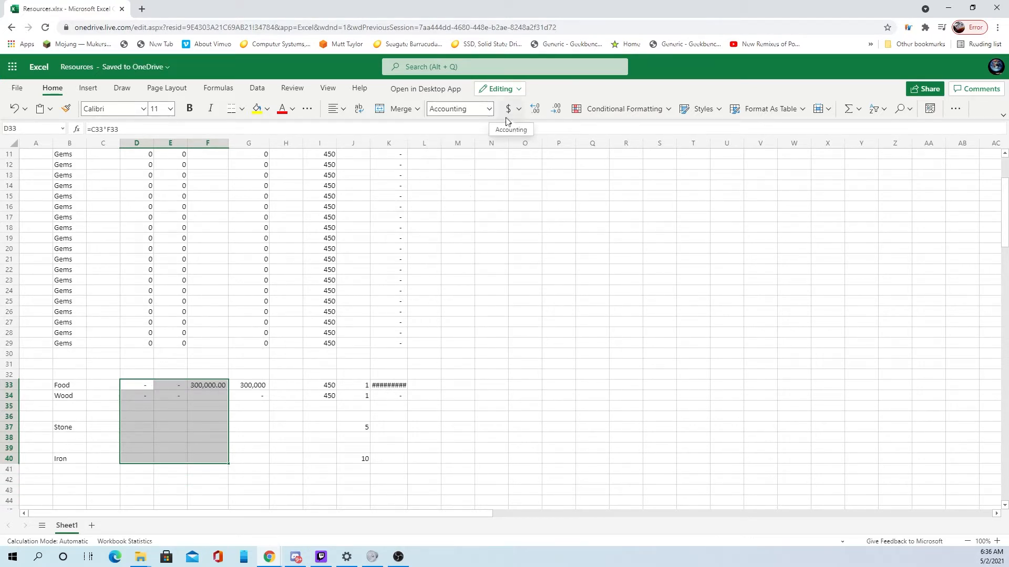
pyautogui.click(556, 108)
pyautogui.click(556, 109)
pyautogui.moveTo(592, 301); pyautogui.dragTo(559, 301)
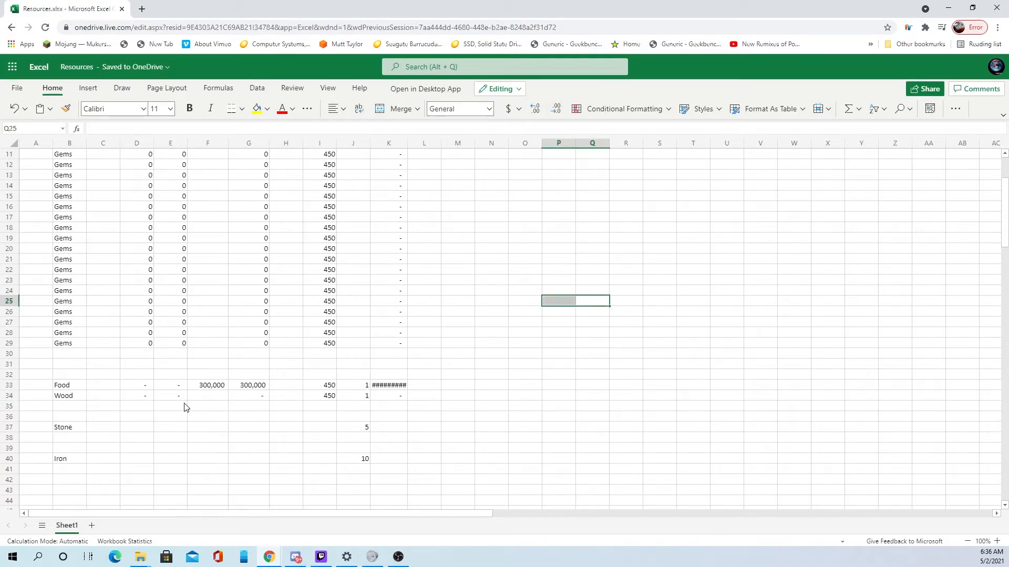
pyautogui.click(145, 384)
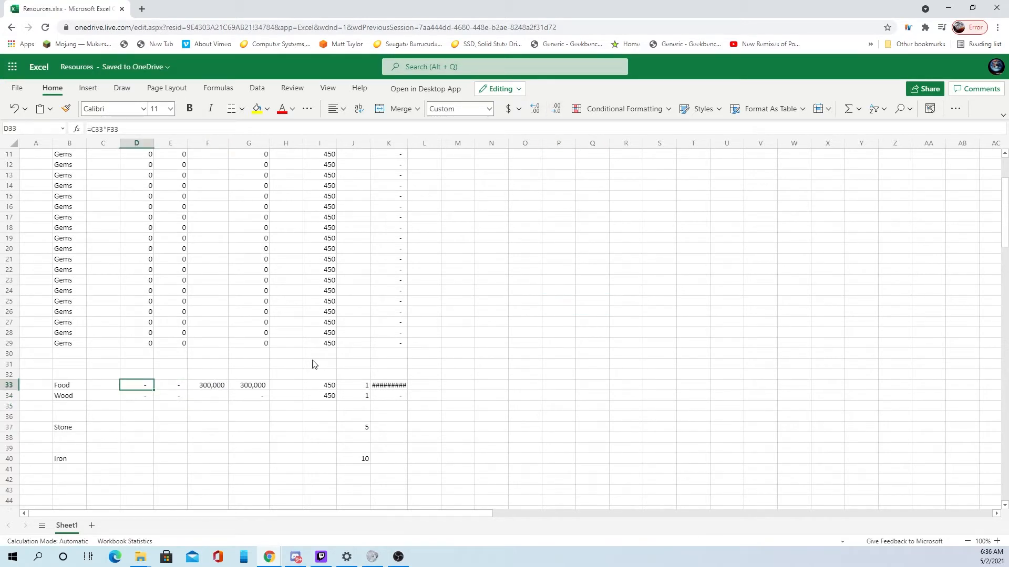
pyautogui.press('Left')
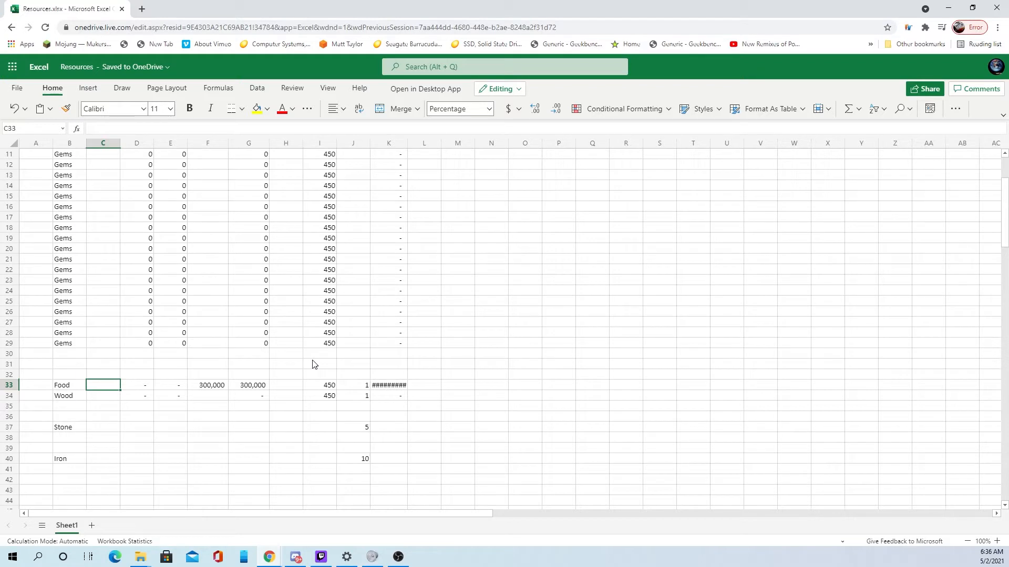
pyautogui.press('Left')
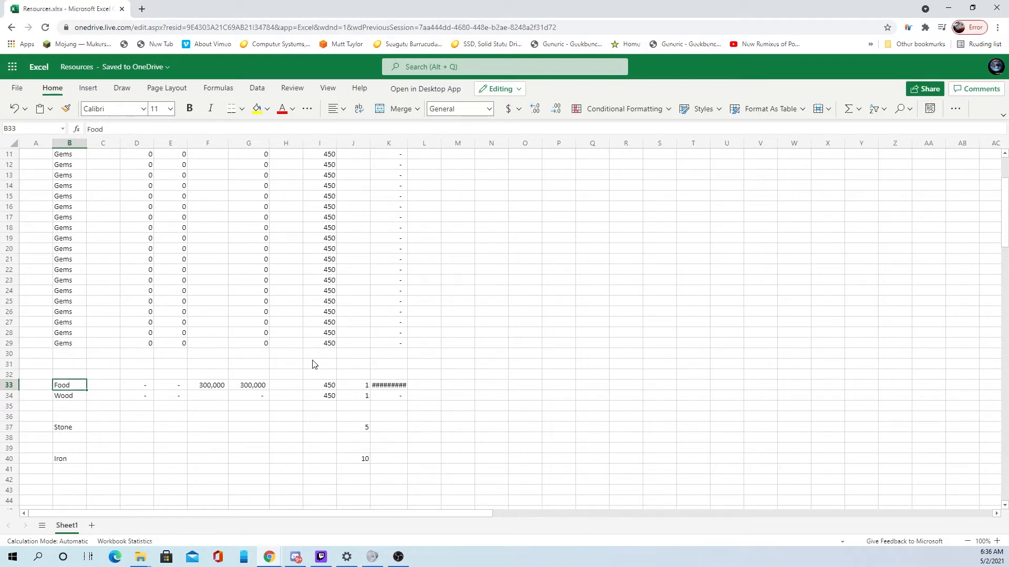
pyautogui.write('16')
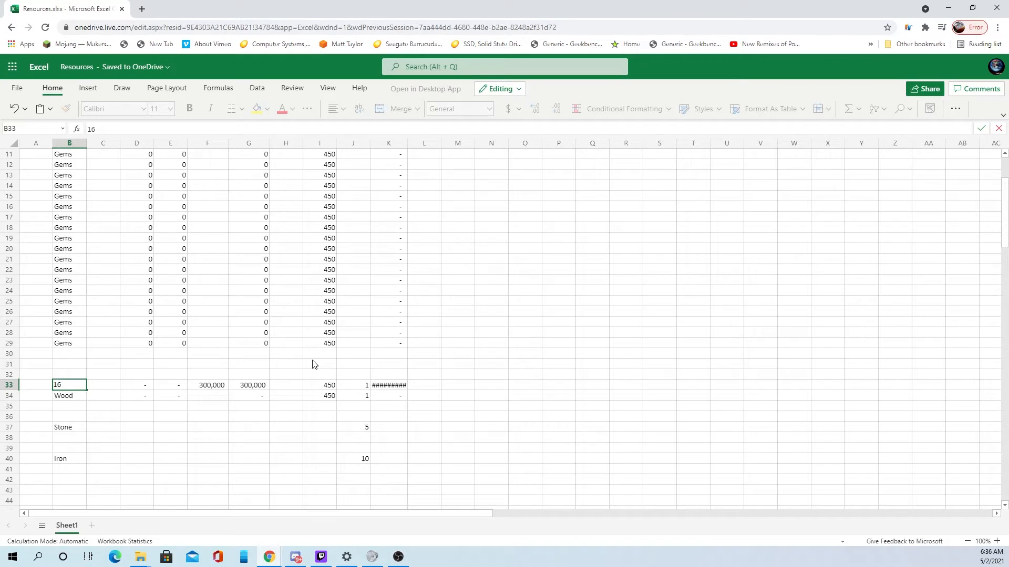
pyautogui.click(204, 453)
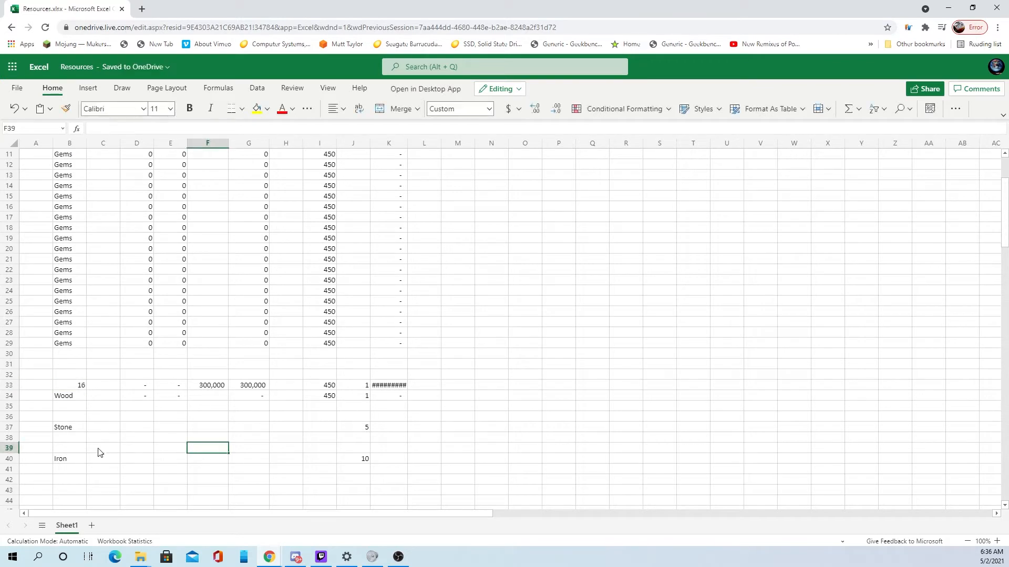
pyautogui.hotkey('ctrl', 'z')
# Set the Food percentage in C33 to 16%.
pyautogui.click(113, 389)
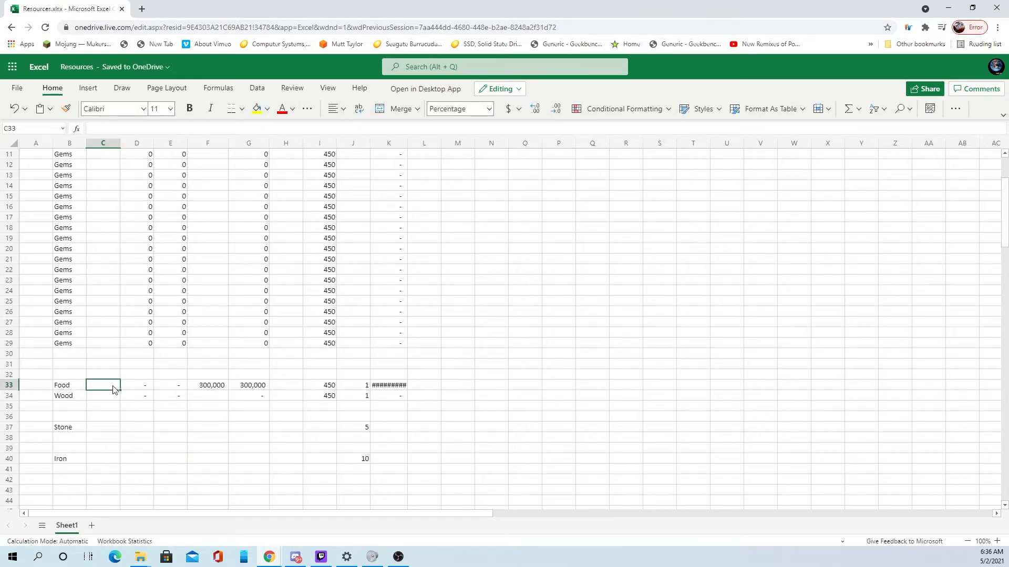
pyautogui.write('16')
pyautogui.press('Return')
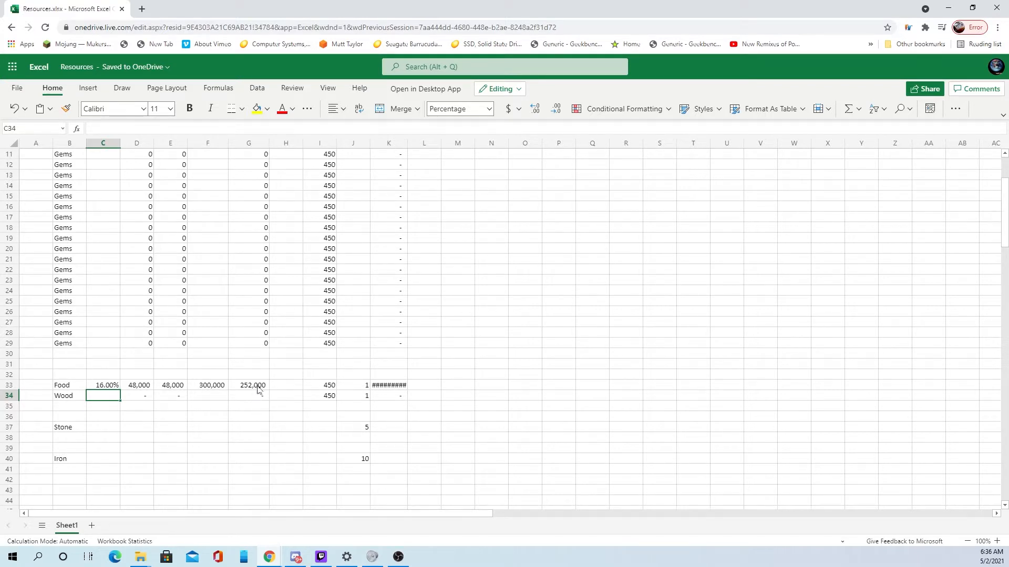
pyautogui.moveTo(259, 390); pyautogui.dragTo(259, 441)
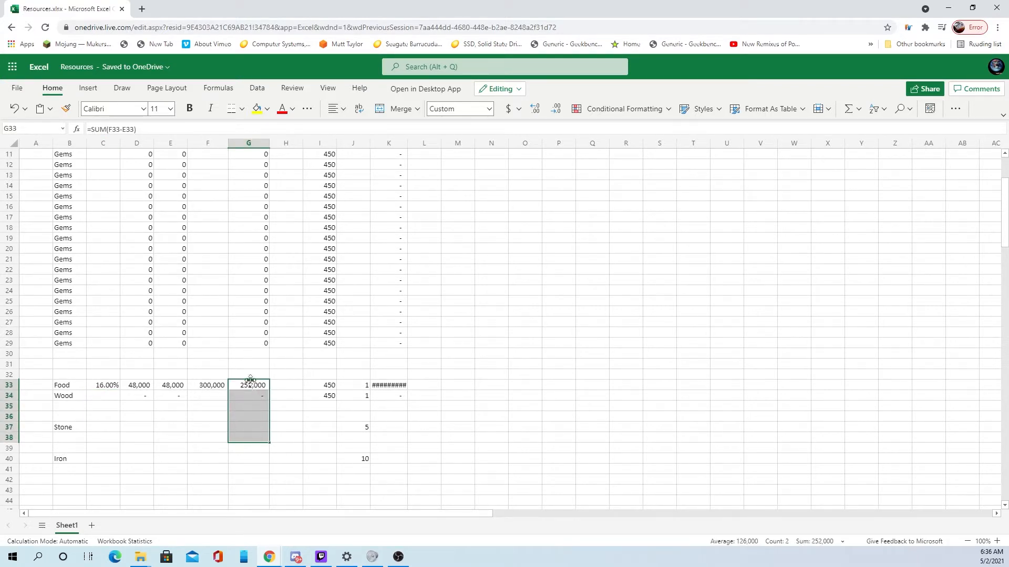
pyautogui.click(286, 387)
pyautogui.click(287, 376)
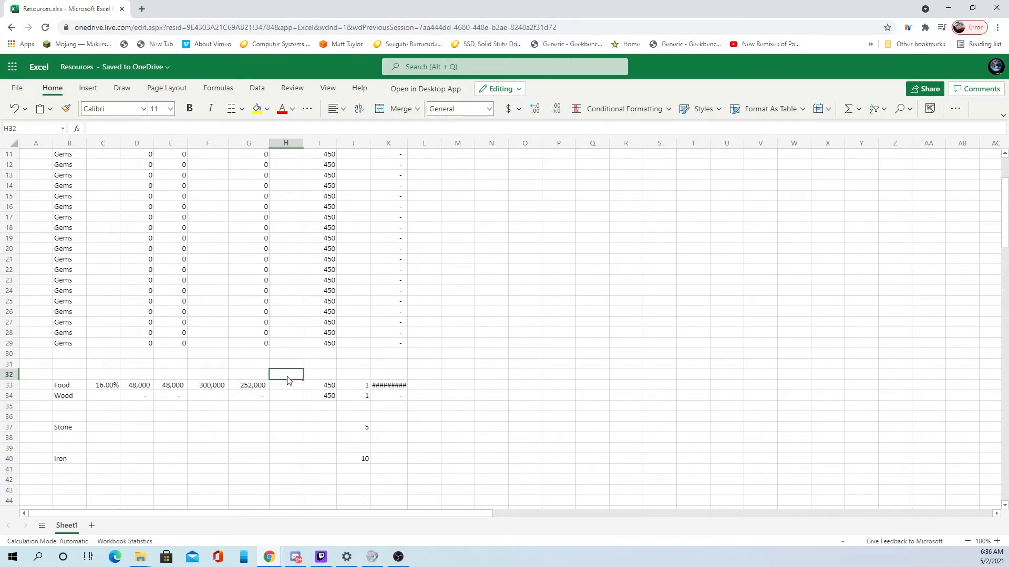
pyautogui.moveTo(283, 385)
pyautogui.mouseDown()
pyautogui.moveTo(286, 410)
pyautogui.moveTo(273, 380)
pyautogui.mouseUp()
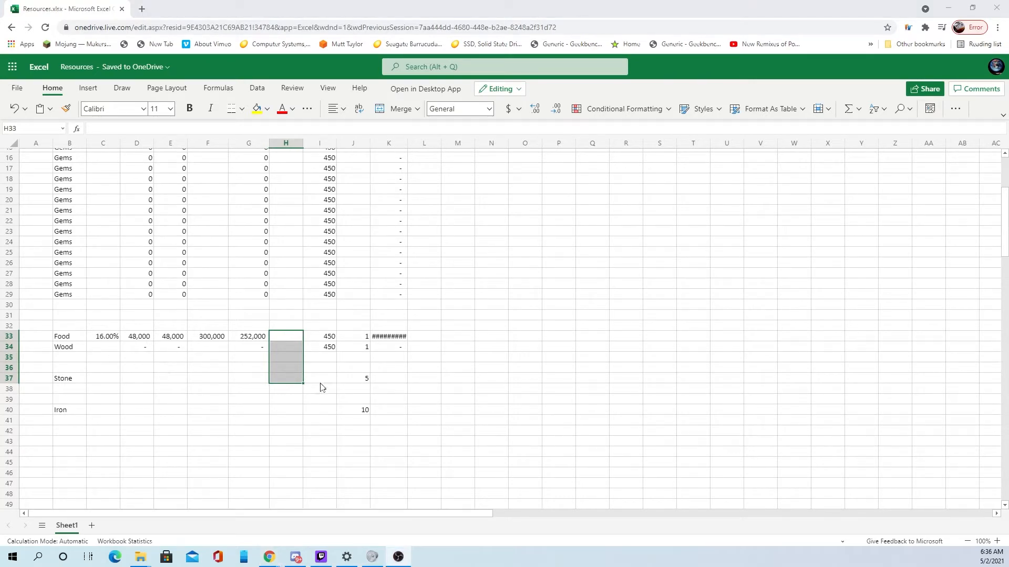
pyautogui.click(297, 334)
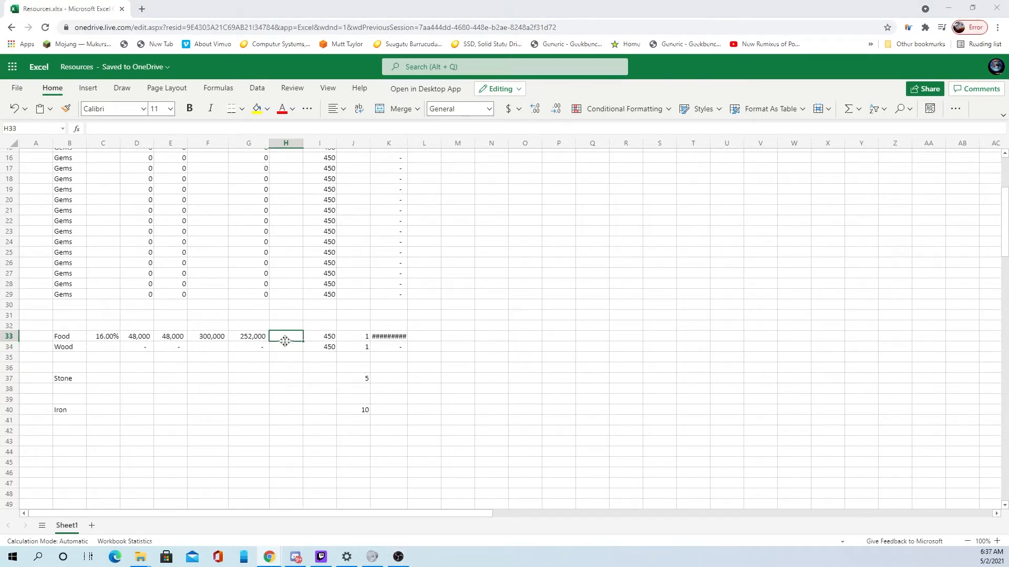
pyautogui.moveTo(287, 347); pyautogui.dragTo(291, 418)
pyautogui.scroll(5, 267, 158)
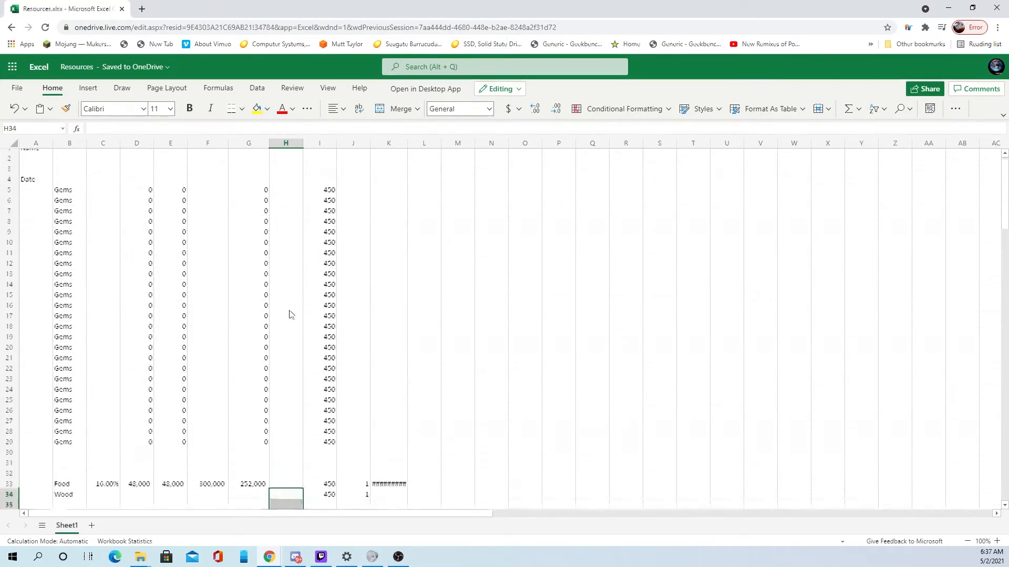
pyautogui.scroll(-2, 262, 319)
pyautogui.scroll(-2, 263, 319)
pyautogui.moveTo(286, 336); pyautogui.dragTo(286, 375)
pyautogui.moveTo(286, 417)
pyautogui.mouseDown()
pyautogui.moveTo(295, 392)
pyautogui.moveTo(298, 408)
pyautogui.mouseUp()
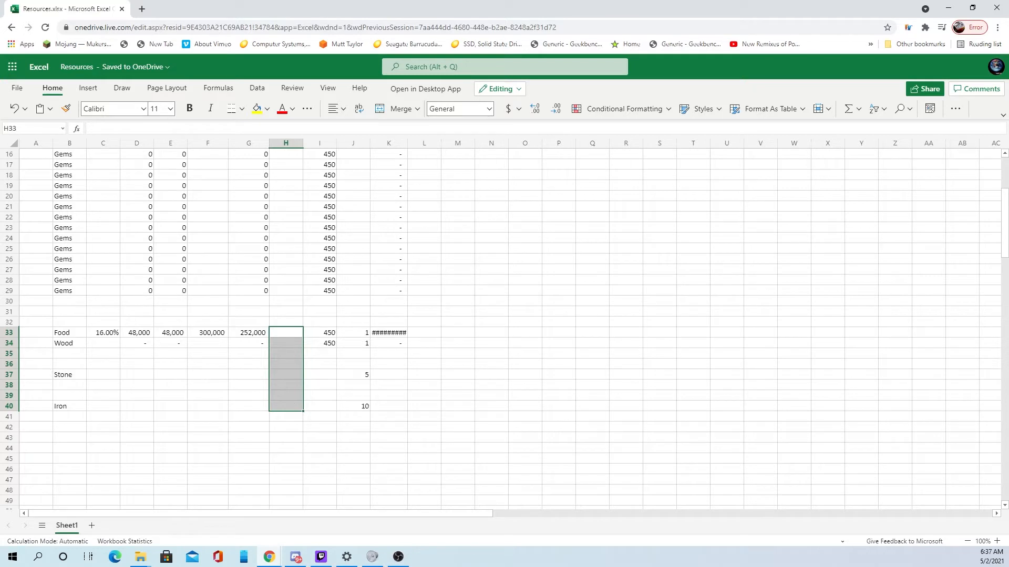
pyautogui.click(295, 366)
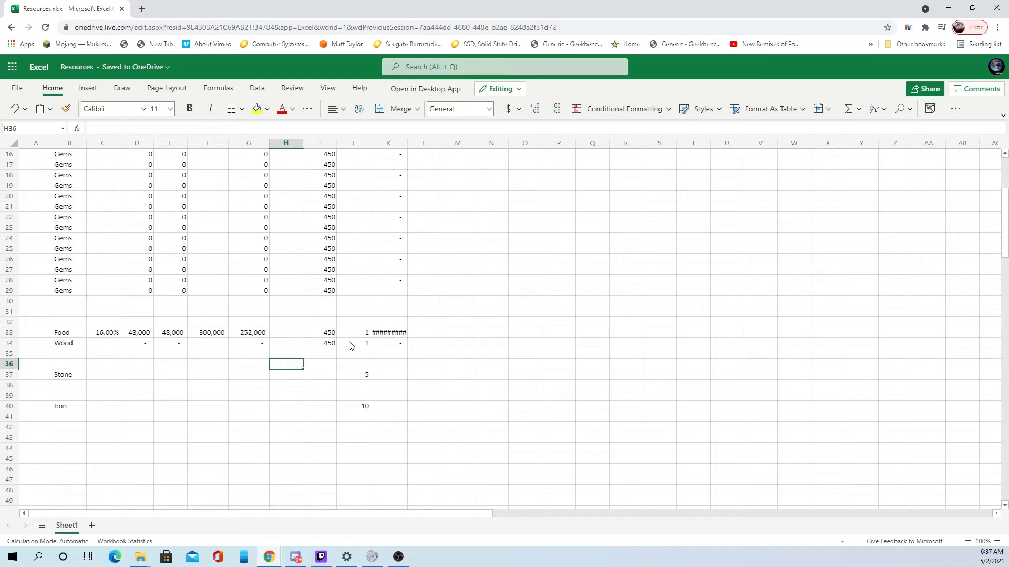
# Change the Food result formula in K33 to =SUM(G33/I33*J33).
pyautogui.click(394, 335)
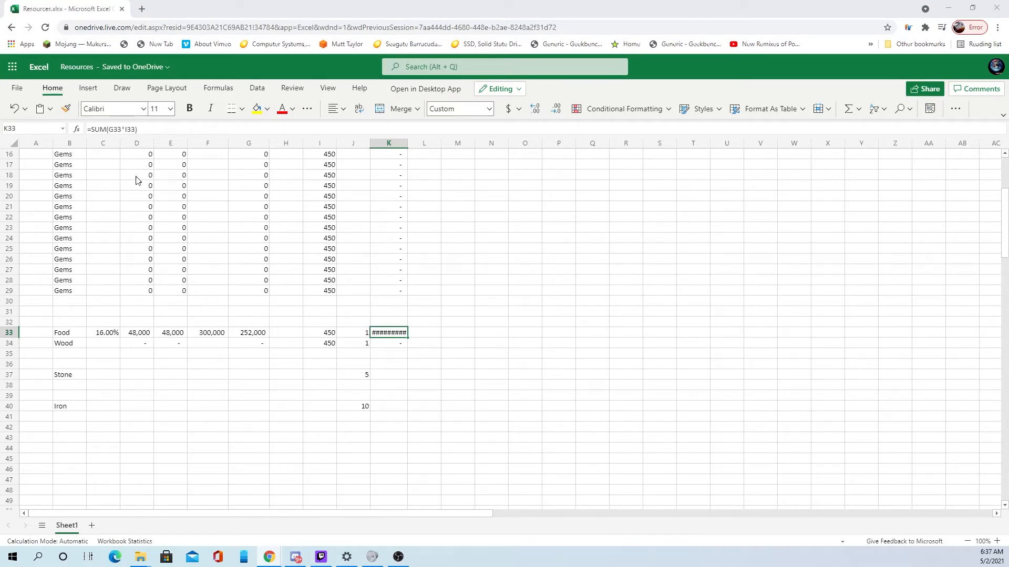
pyautogui.click(123, 128)
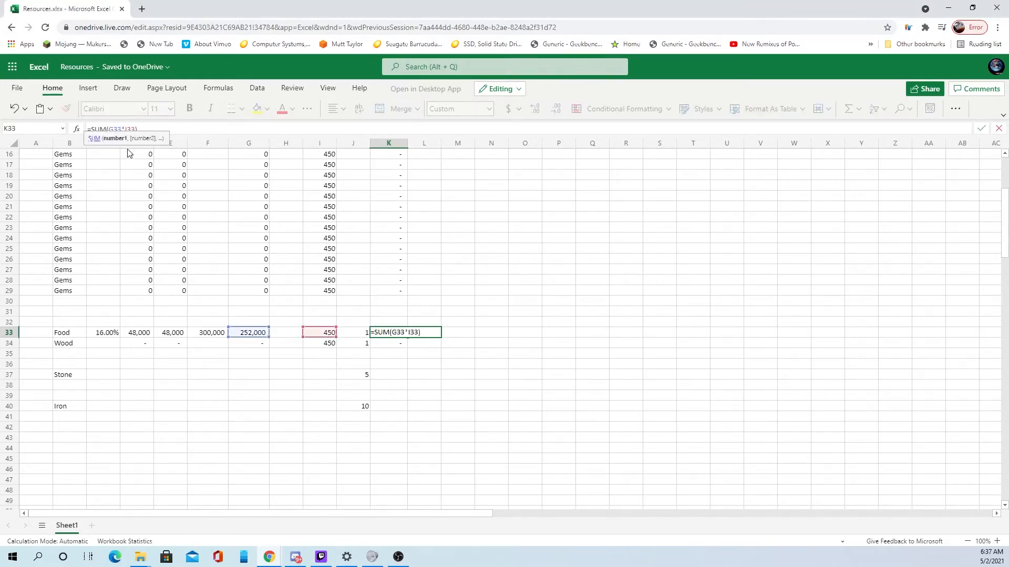
pyautogui.press('BackSpace')
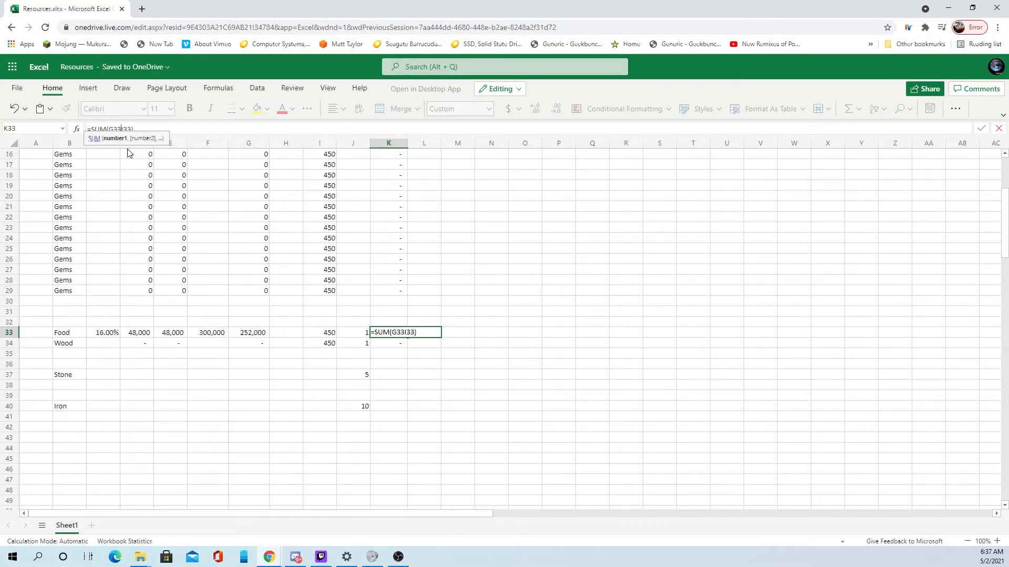
pyautogui.write('/')
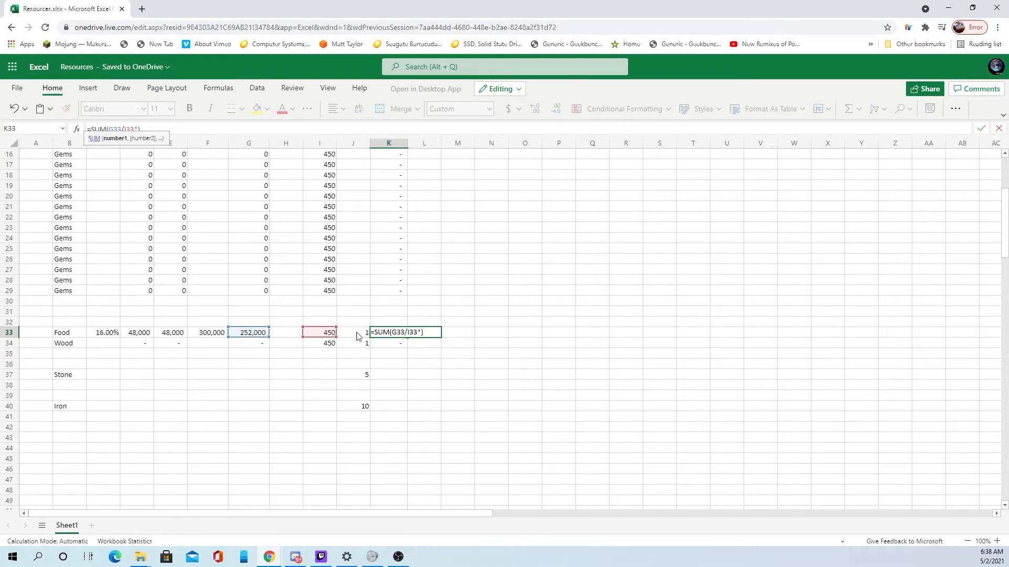
pyautogui.press('Left')
pyautogui.press('BackSpace')
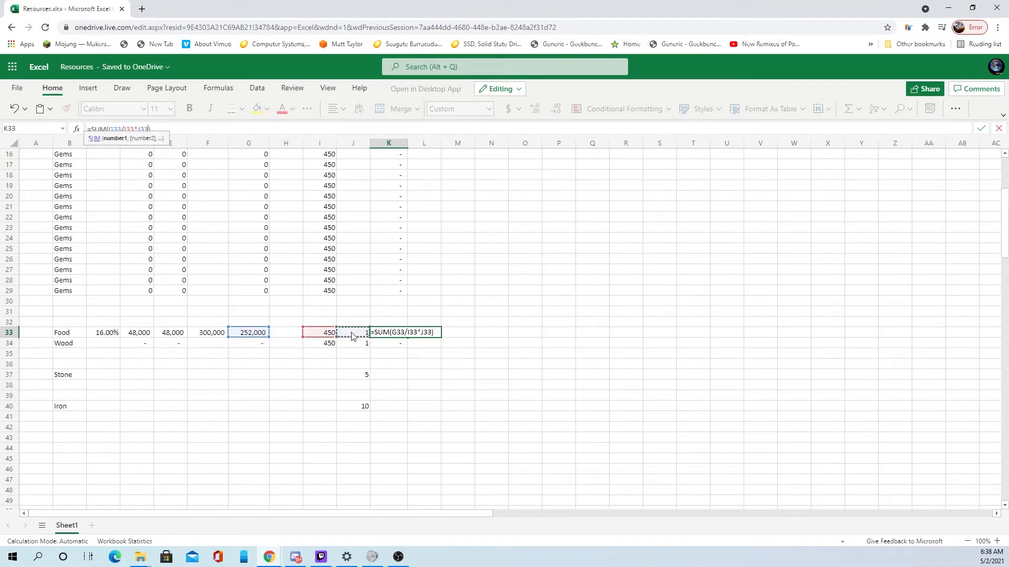
pyautogui.press('Return')
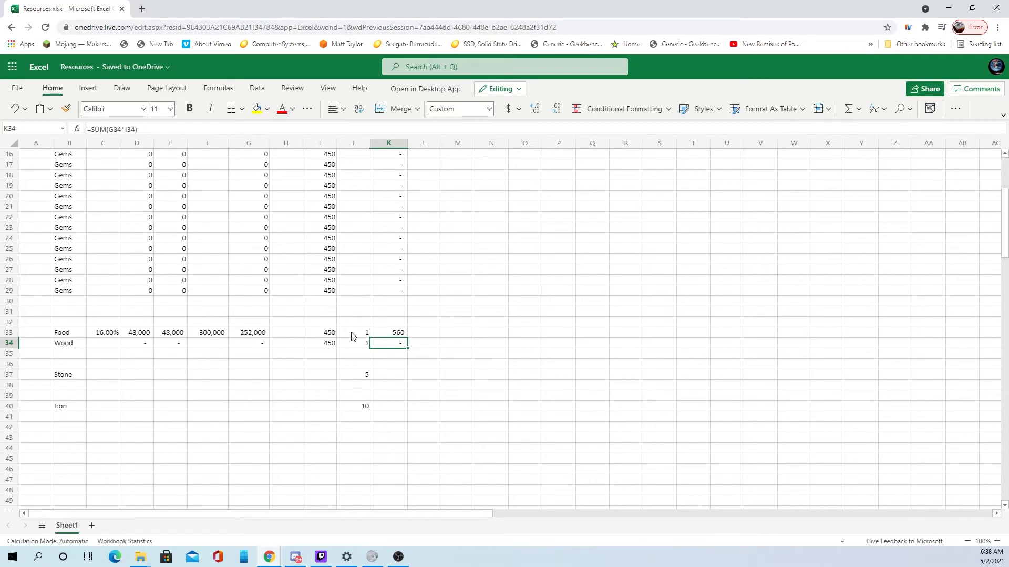
pyautogui.press('Up')
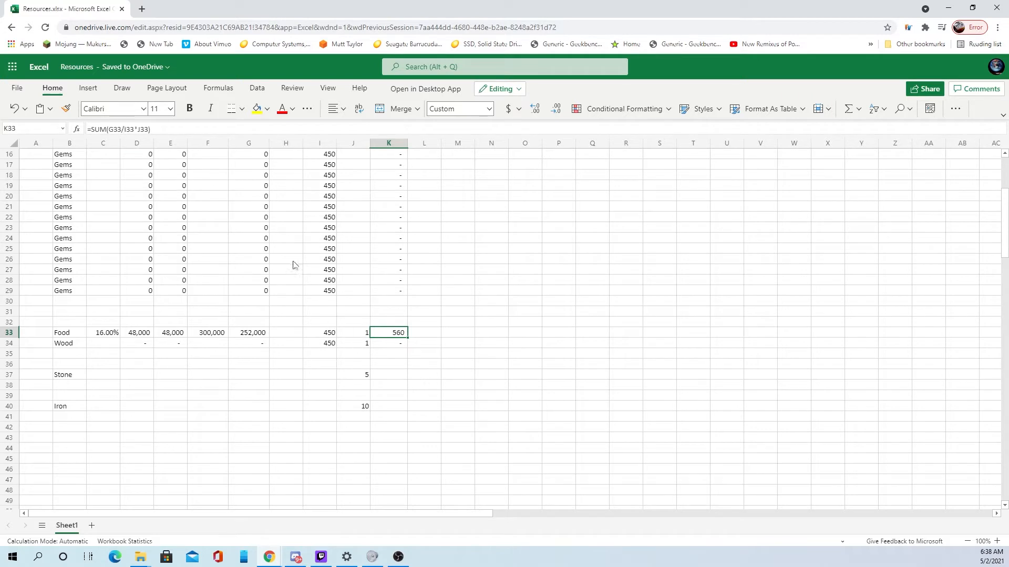
pyautogui.press('Down')
pyautogui.press('Up')
pyautogui.click(138, 128)
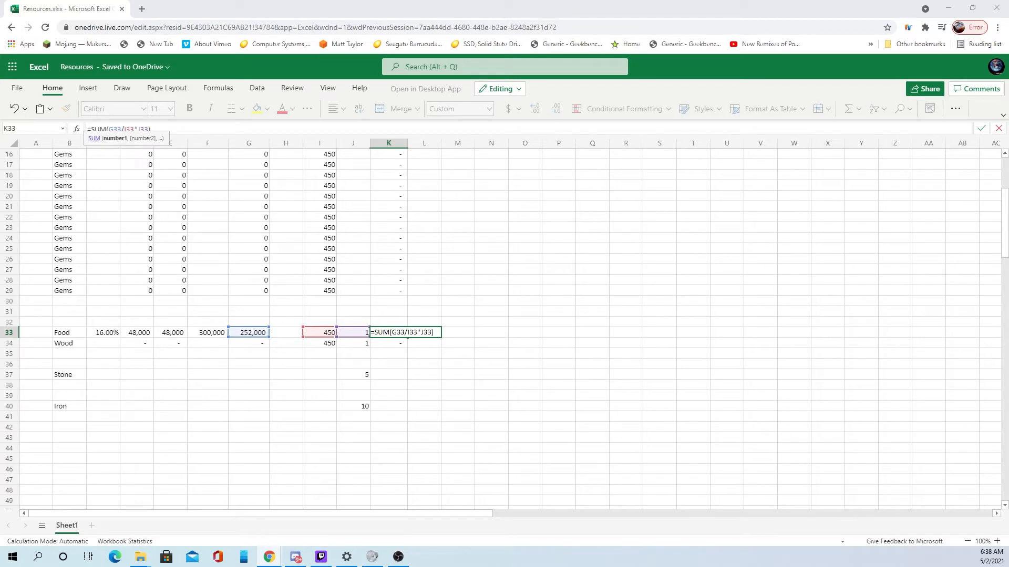
pyautogui.click(459, 355)
pyautogui.click(291, 360)
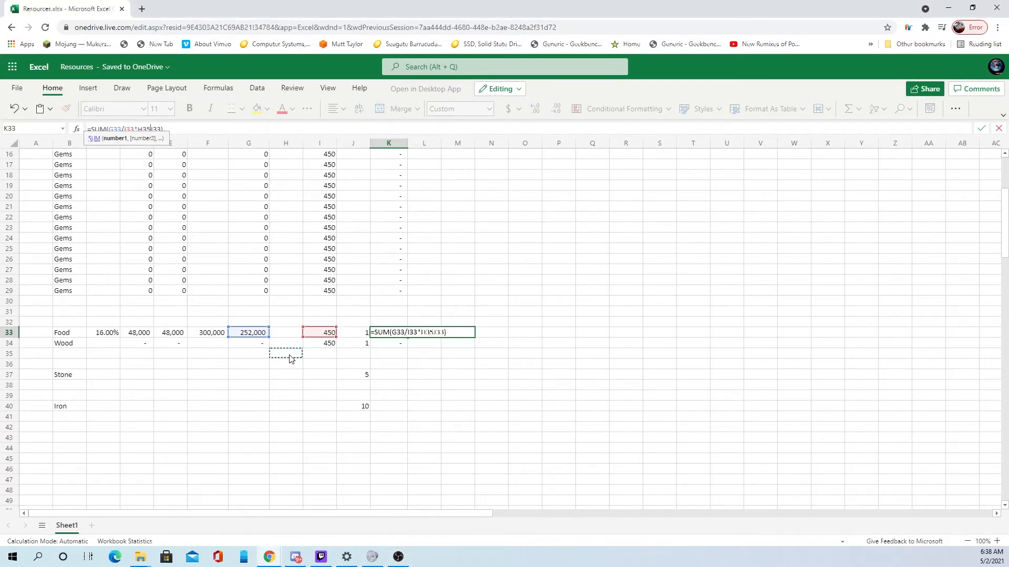
pyautogui.click(327, 364)
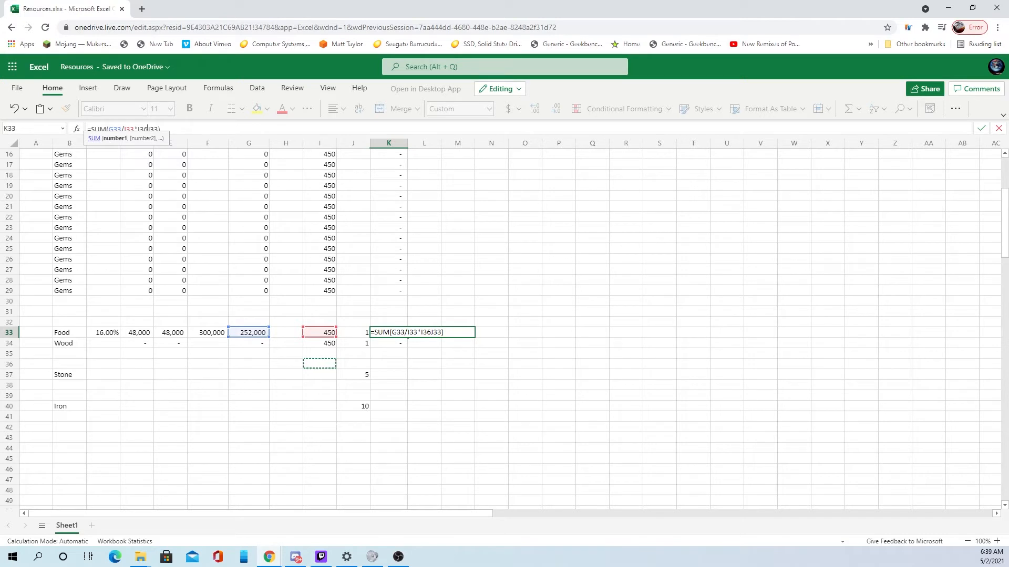
pyautogui.click(257, 395)
pyautogui.press('Return')
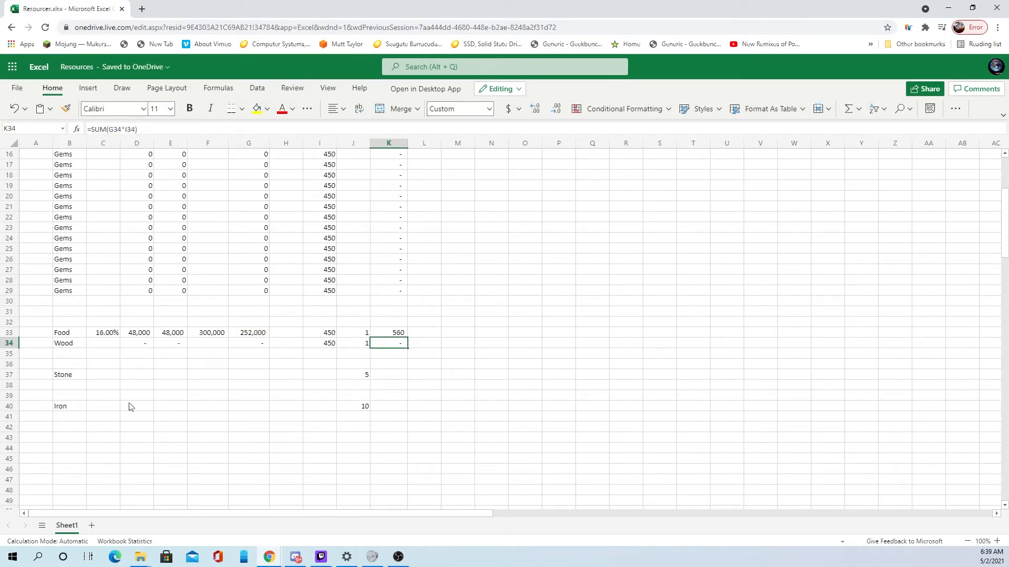
# Try 30 as the column I divisor for Food in I33 and Wood in I34.
pyautogui.click(324, 369)
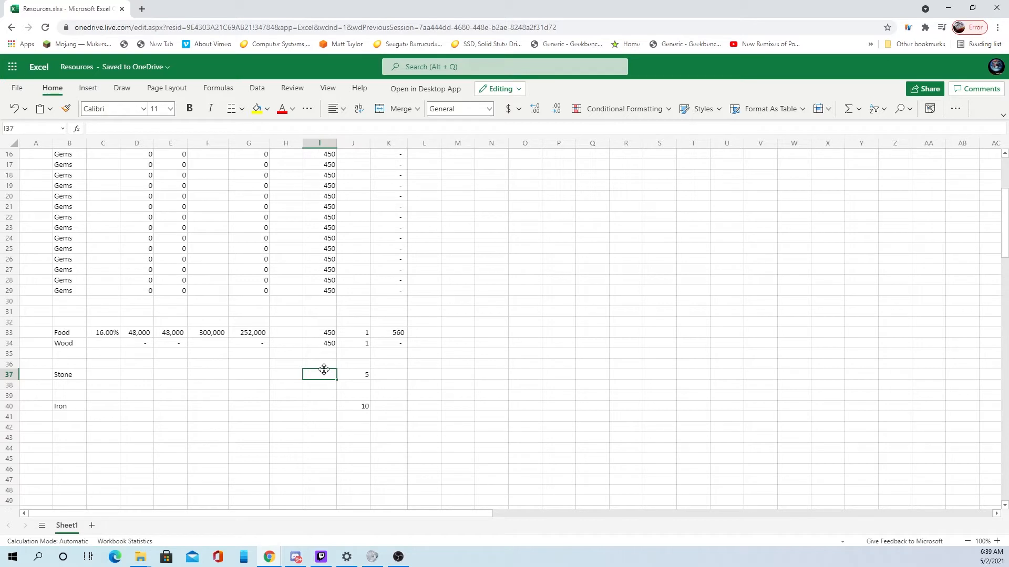
pyautogui.moveTo(332, 249); pyautogui.dragTo(332, 239)
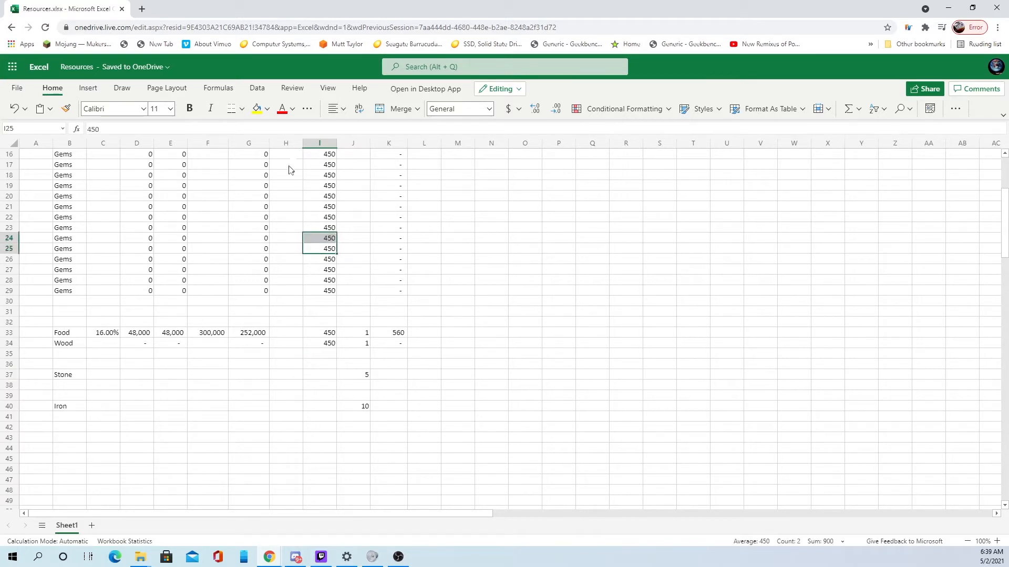
pyautogui.click(332, 334)
pyautogui.write('30')
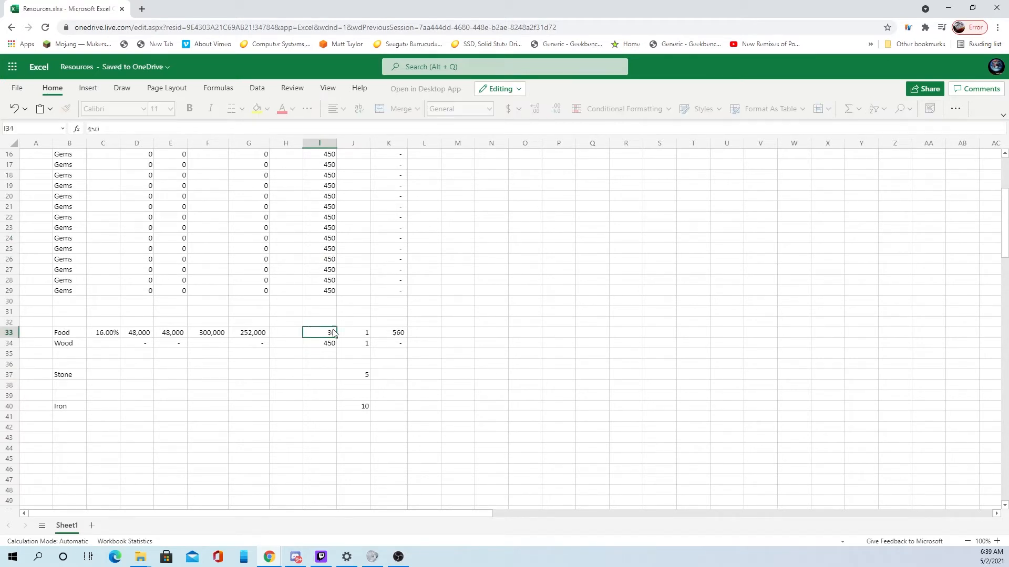
pyautogui.write('30')
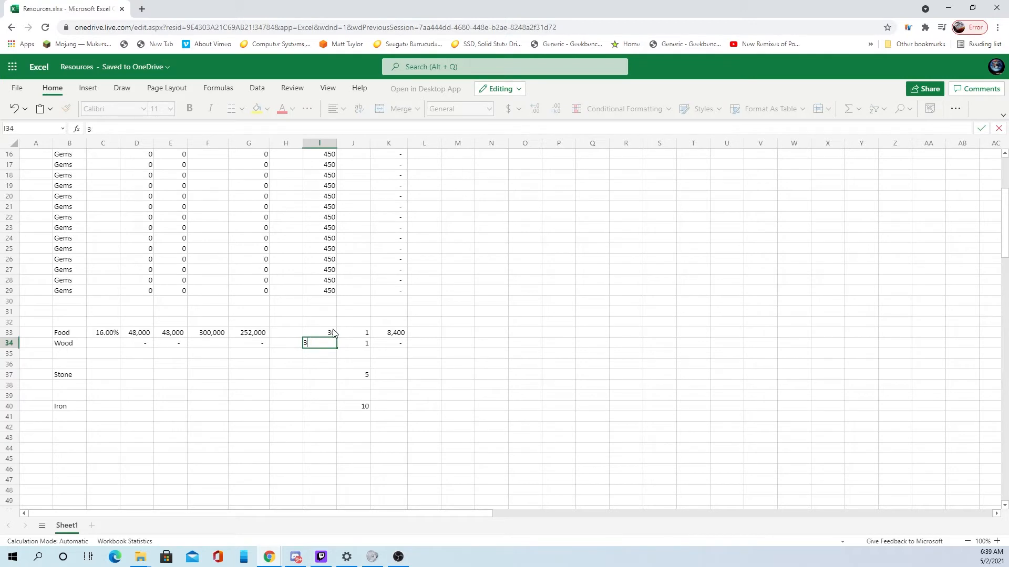
# Set the column I divisors for Wood in I34 and Food in I33 to 20.
pyautogui.write('20')
pyautogui.press('Up')
pyautogui.write('20')
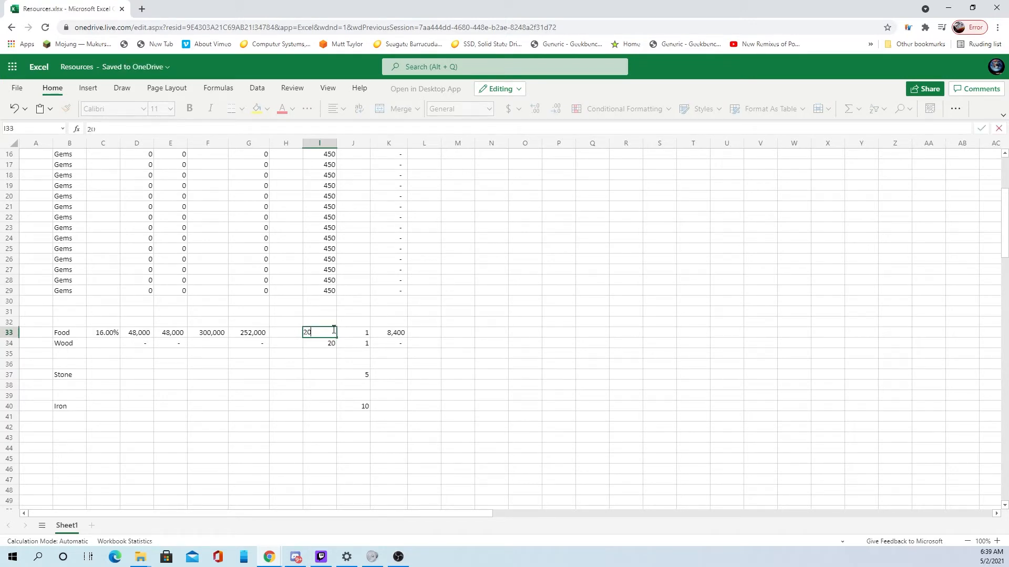
pyautogui.press('Down')
# Enter 20 as the column I divisor for Stone in I37 and Iron in I40.
pyautogui.press('Down')
pyautogui.press('Down')
pyautogui.press('Down')
pyautogui.write('20')
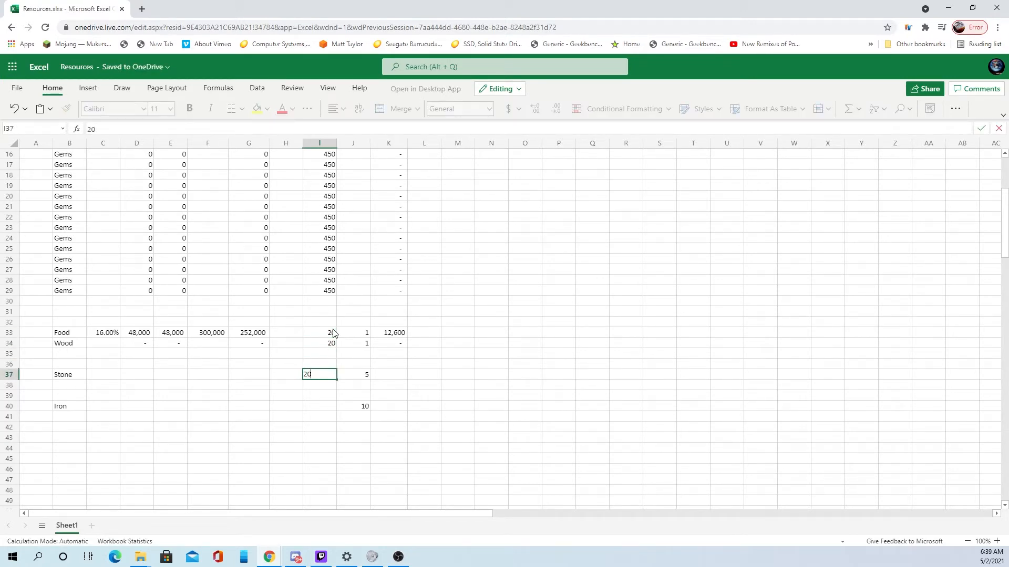
pyautogui.press('Down')
pyautogui.press('Down')
pyautogui.press('Down')
pyautogui.press('Down')
pyautogui.press('Up')
pyautogui.write('20')
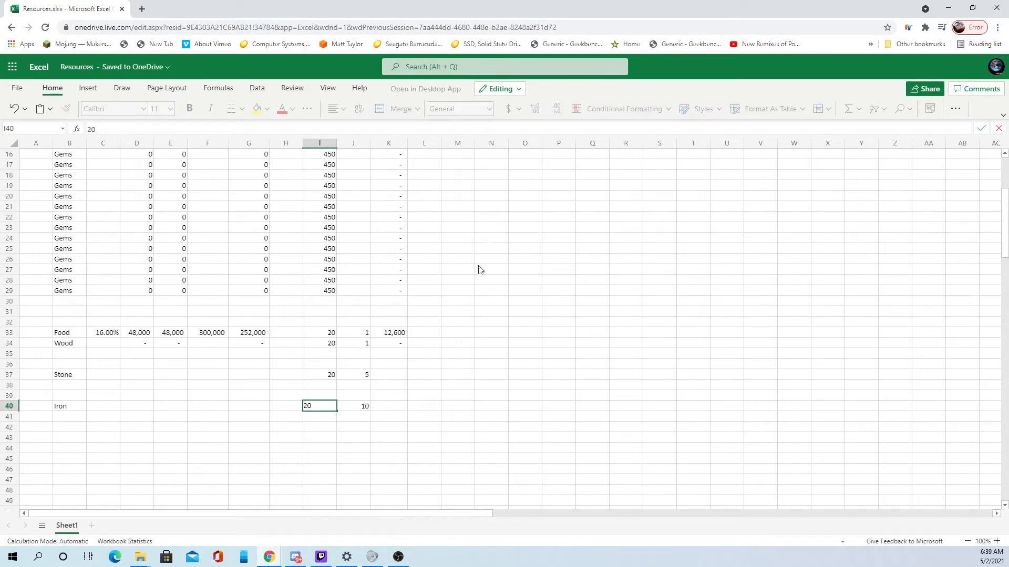
pyautogui.click(469, 343)
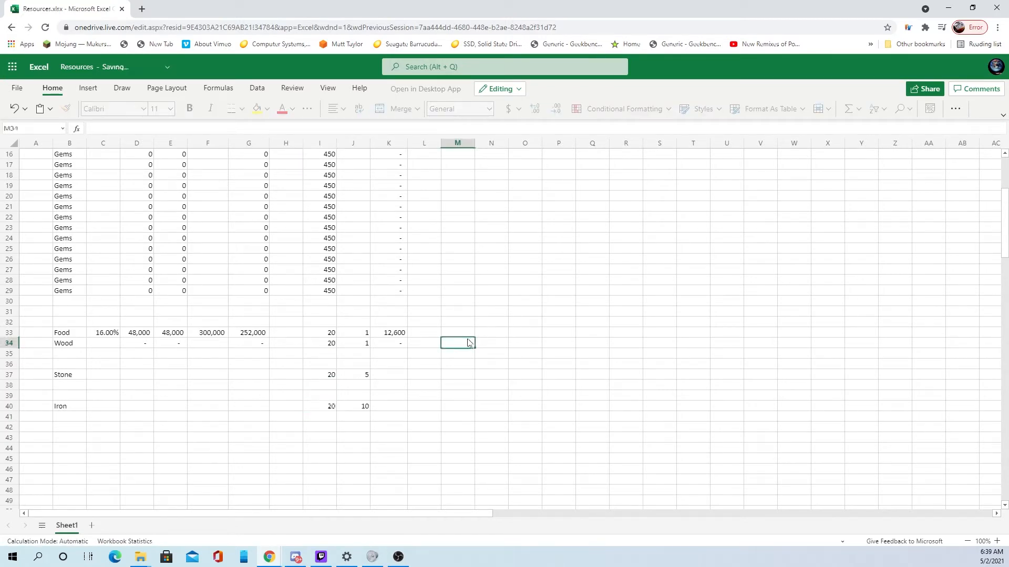
# Examine which cells the Food result formula in K33 refers to.
pyautogui.click(334, 333)
pyautogui.click(393, 334)
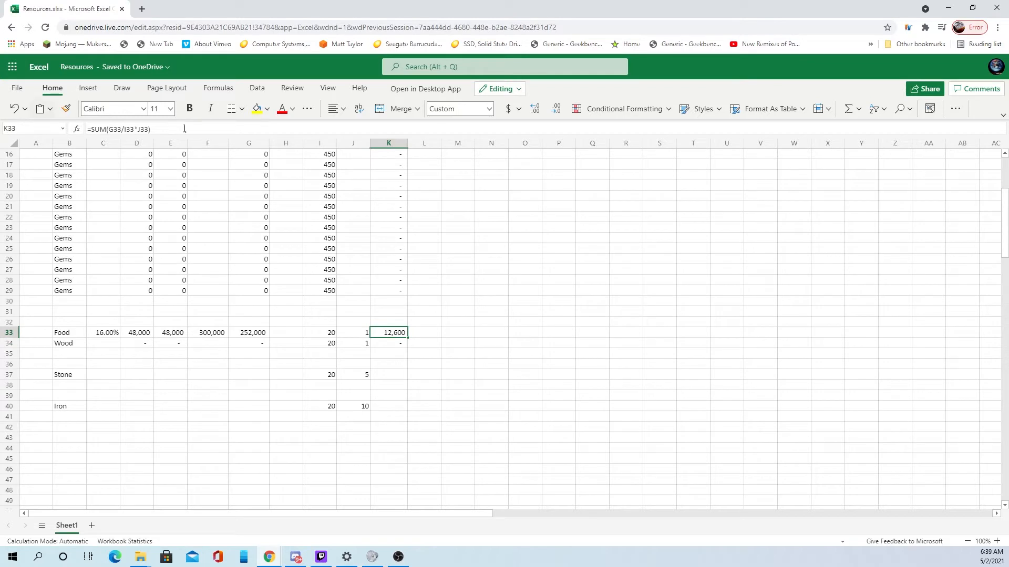
pyautogui.click(125, 129)
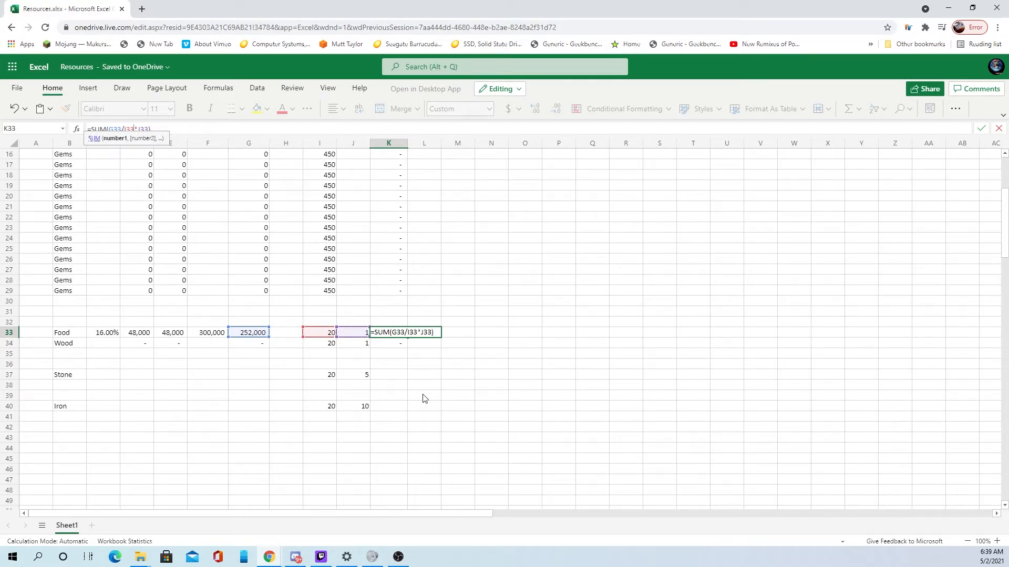
pyautogui.press('Return')
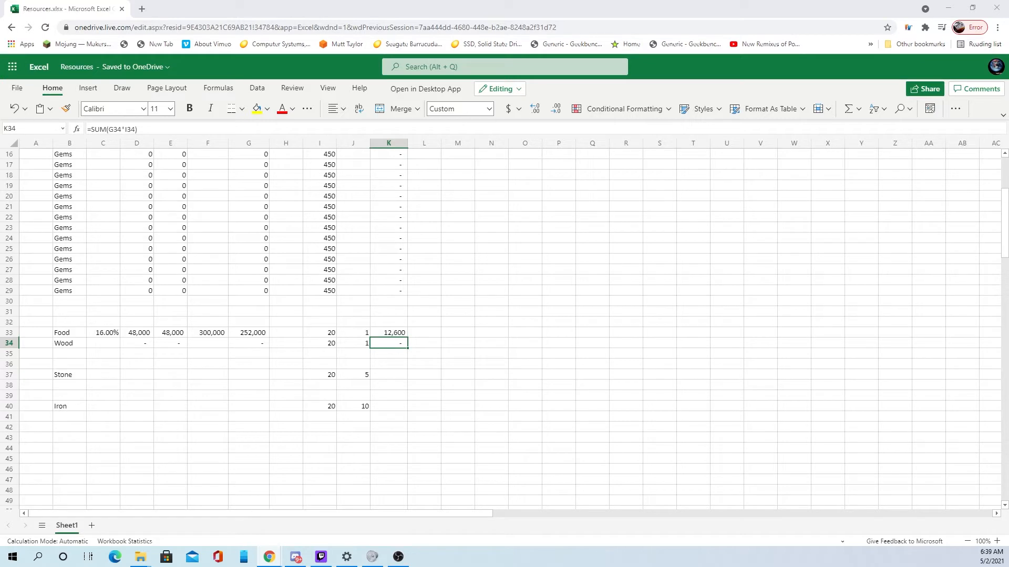
pyautogui.click(400, 340)
pyautogui.click(399, 336)
pyautogui.click(134, 129)
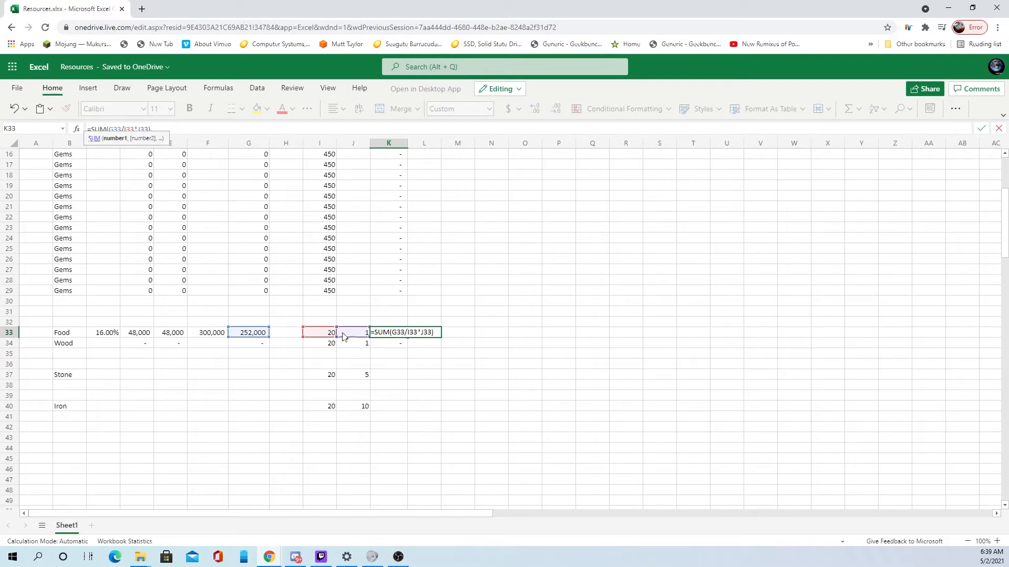
pyautogui.press('Return')
pyautogui.press('Up')
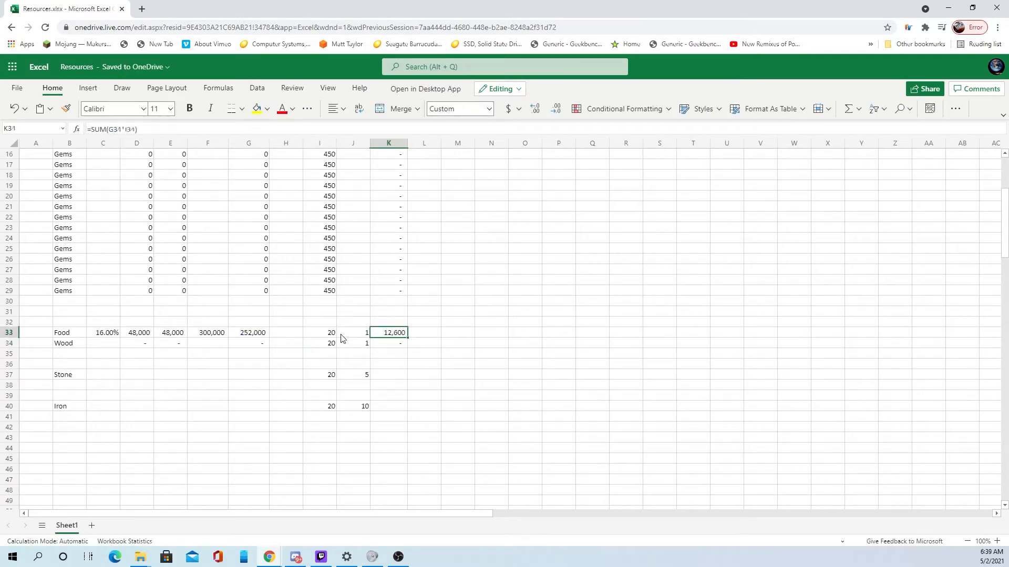
# Copy the Food result formula from K33 to the Wood row in K34.
pyautogui.press('Down')
pyautogui.press('Up')
pyautogui.hotkey('ctrl', 'c')
pyautogui.press('Down')
pyautogui.hotkey('ctrl', 'v')
# Paste the copied K33 formula into the Stone row at K37 and the Iron row at K40.
pyautogui.press('Down')
pyautogui.press('Down')
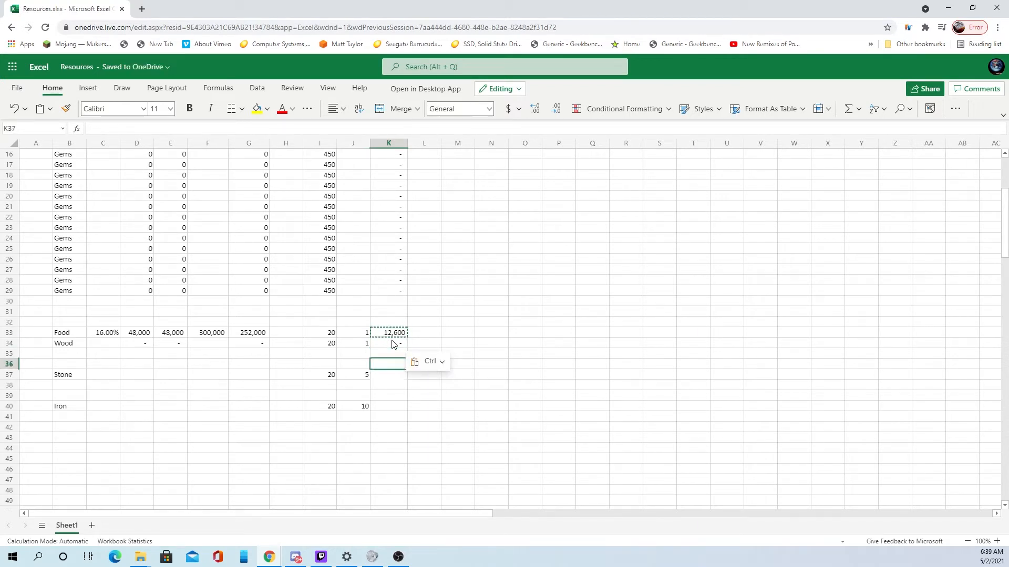
pyautogui.press('Down')
pyautogui.press('Down')
pyautogui.press('Up')
pyautogui.hotkey('ctrl', 'v')
pyautogui.press('Down')
pyautogui.press('Down')
pyautogui.press('Down')
pyautogui.hotkey('ctrl', 'v')
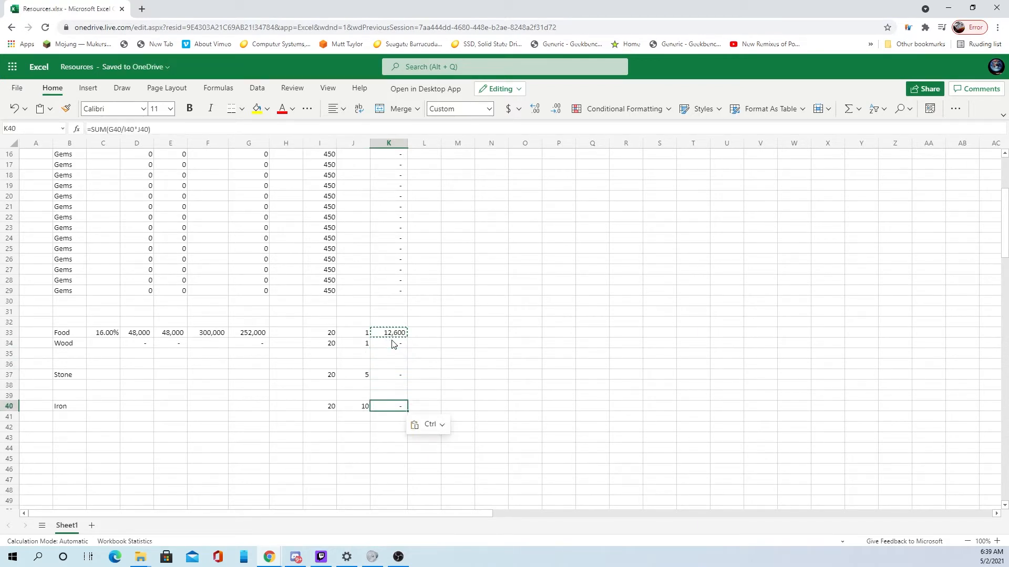
# Set the Stone percentage in C37 to 22.00%.
pyautogui.click(166, 392)
pyautogui.click(99, 375)
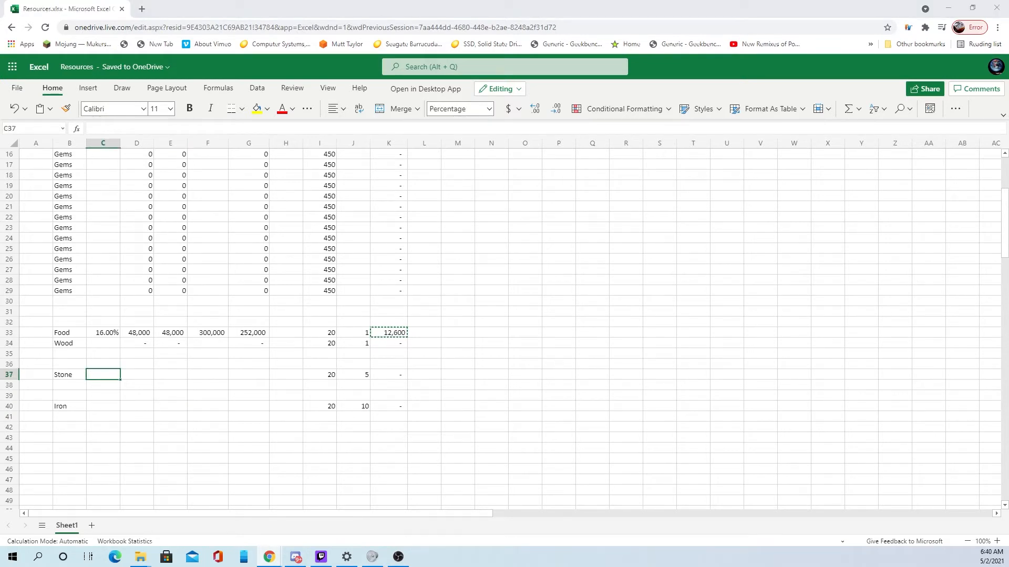
pyautogui.click(101, 381)
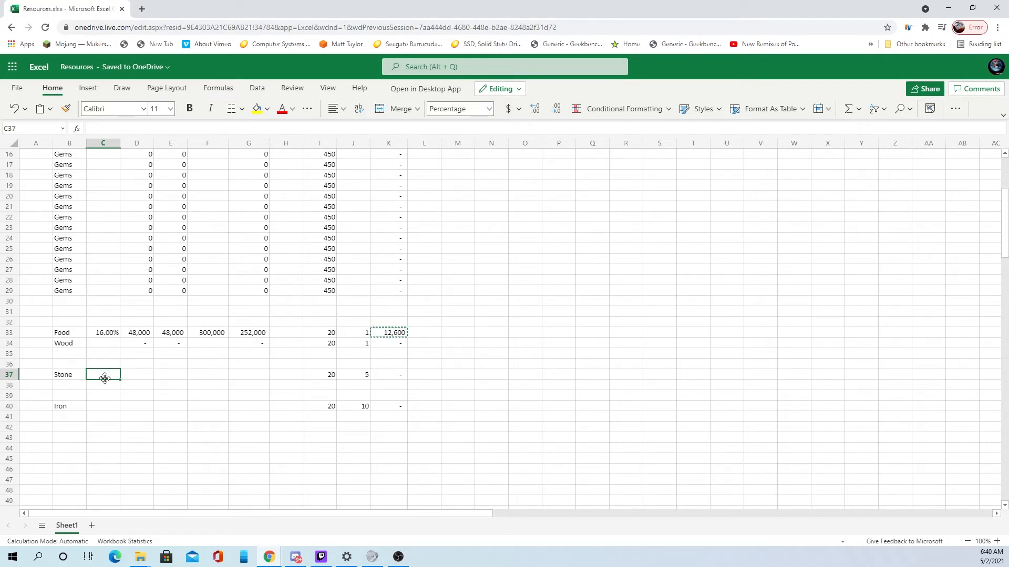
pyautogui.write('22')
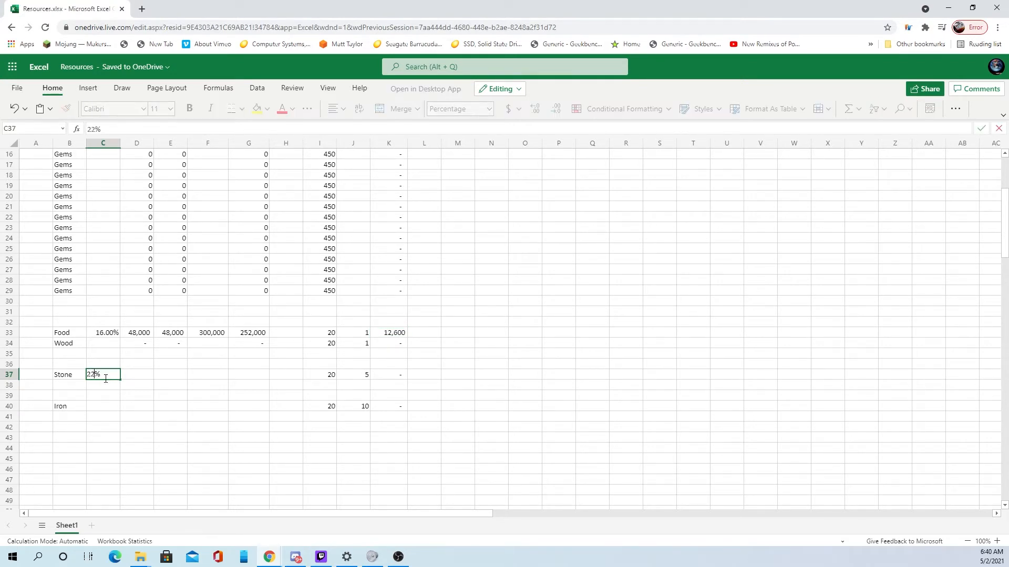
pyautogui.write('.00')
pyautogui.press('Tab')
# Enter 72000 as the Stone amount in F37 and go to the Stone result in K37.
pyautogui.press('Tab')
pyautogui.press('Tab')
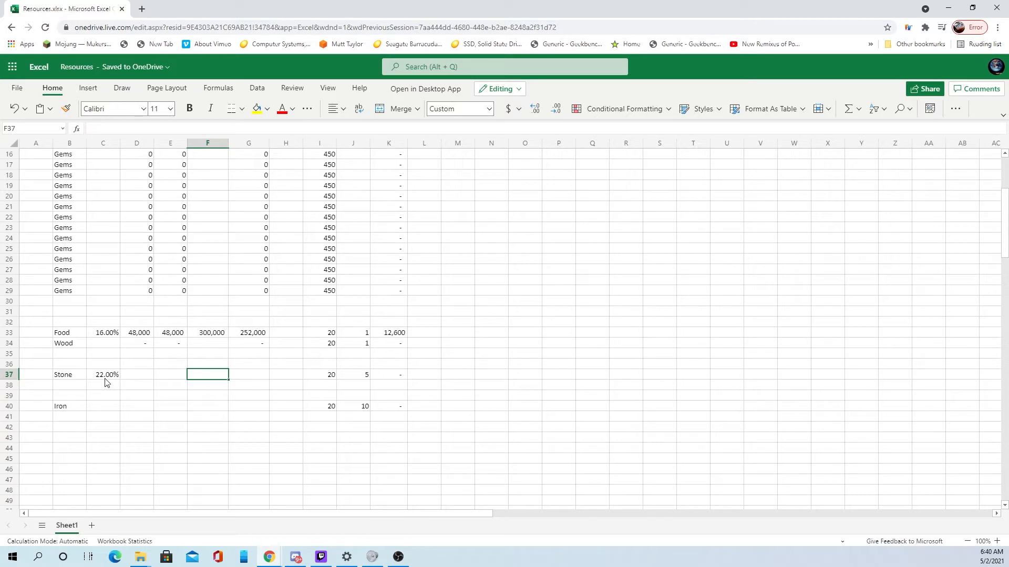
pyautogui.write('72')
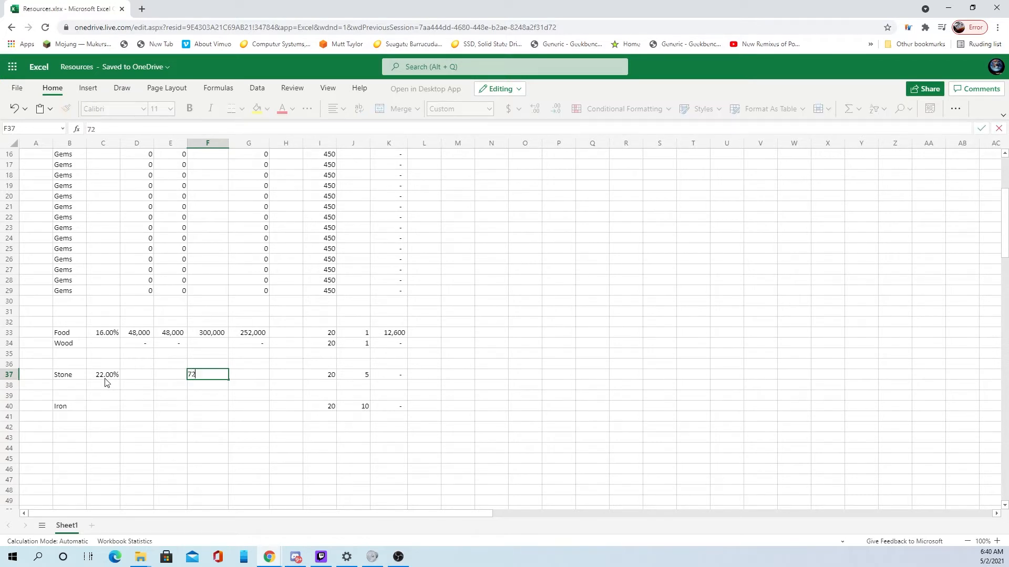
pyautogui.write('000')
pyautogui.hotkey('ctrl', 'Return')
pyautogui.press('Tab')
pyautogui.press('Tab')
pyautogui.press('Tab')
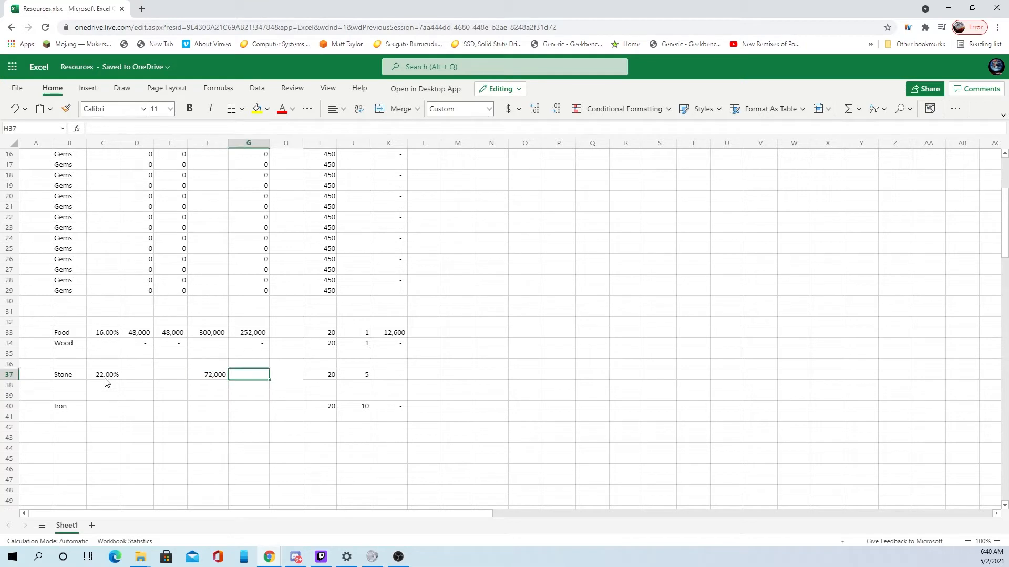
pyautogui.press('Tab')
pyautogui.press('Tab')
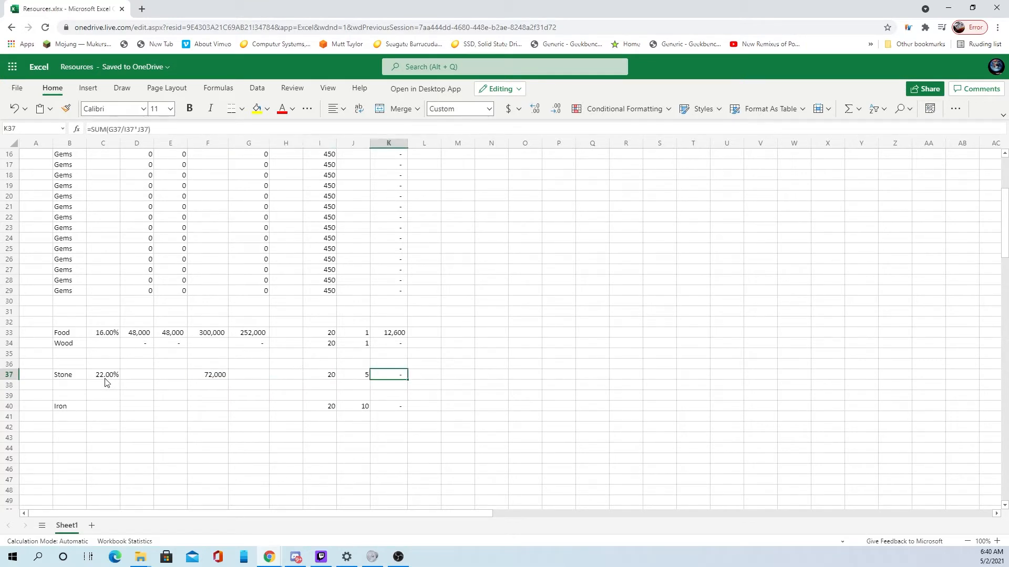
# Compare the Stone result formula in K37 with the Food result formula in K33.
pyautogui.click(127, 129)
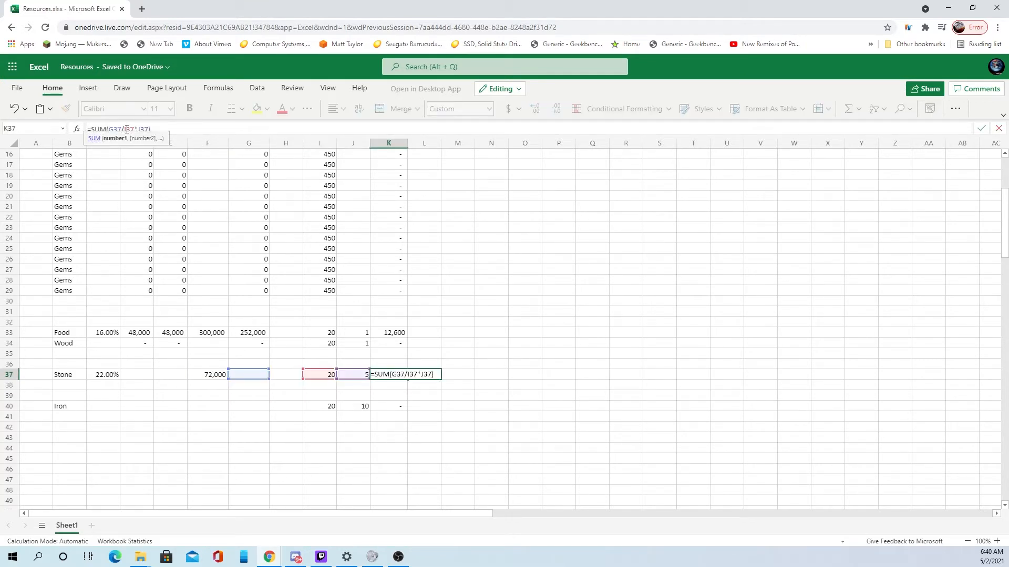
pyautogui.press('Escape')
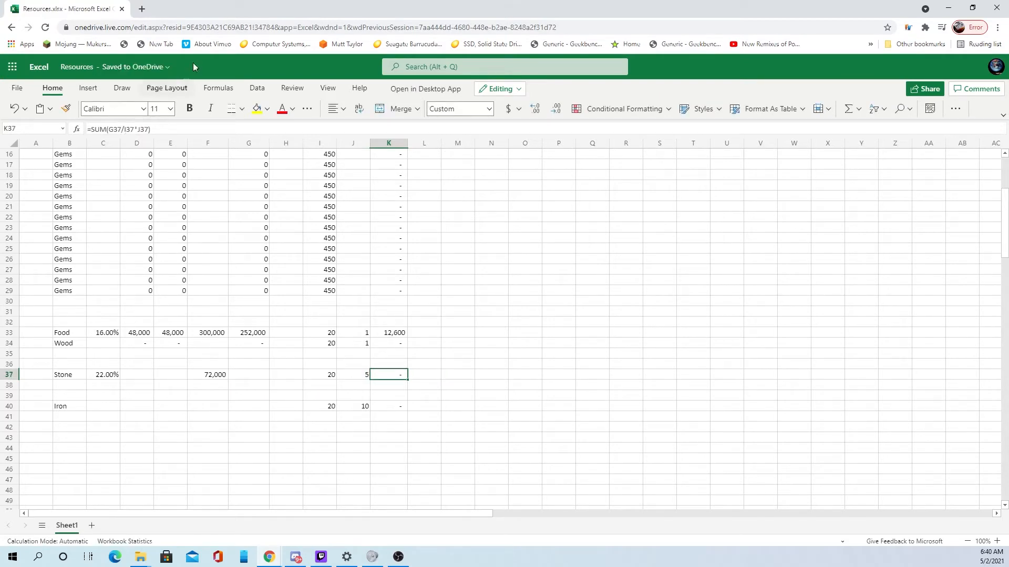
pyautogui.click(244, 376)
pyautogui.scroll(3, 247, 399)
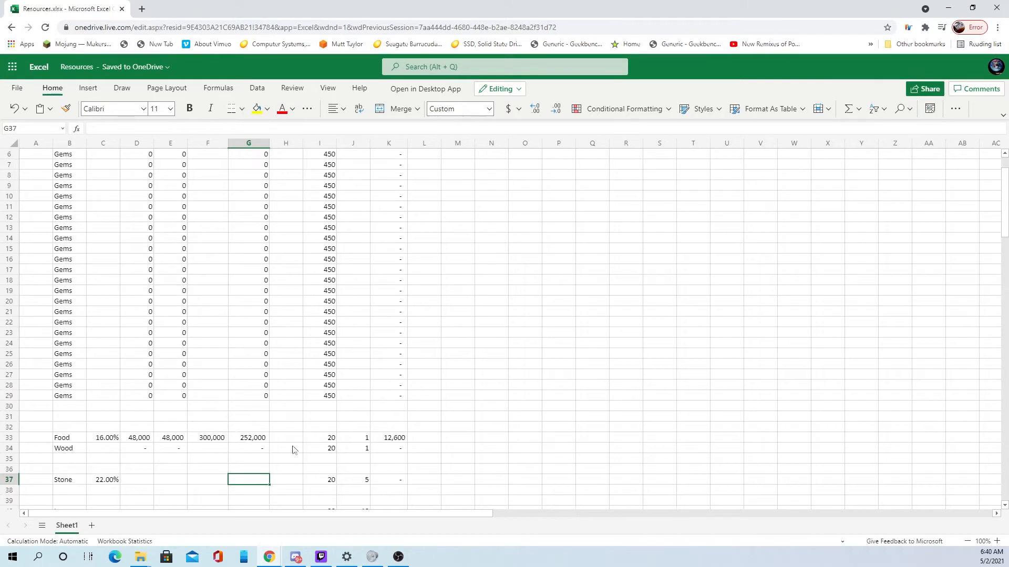
pyautogui.click(383, 440)
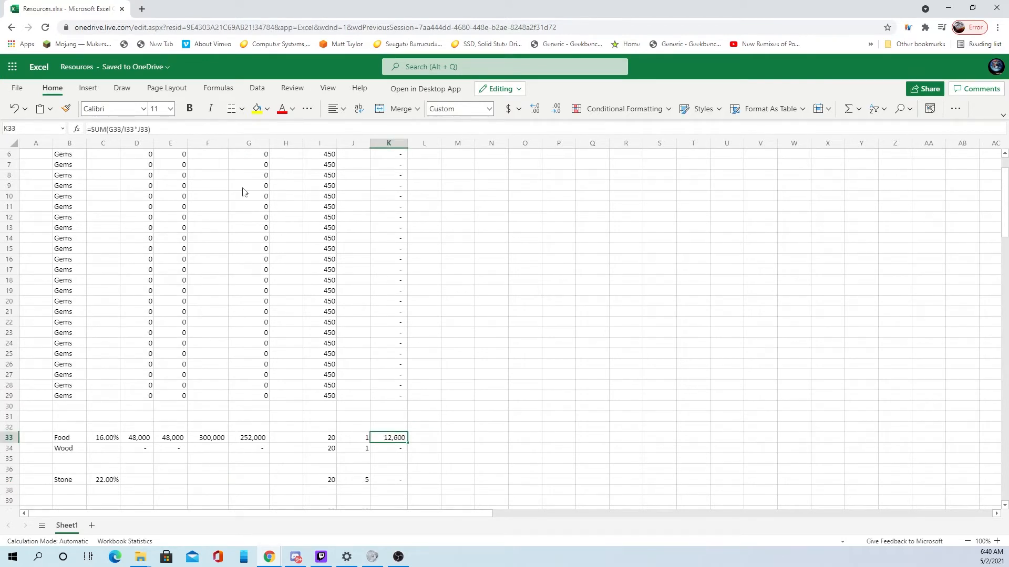
pyautogui.click(152, 130)
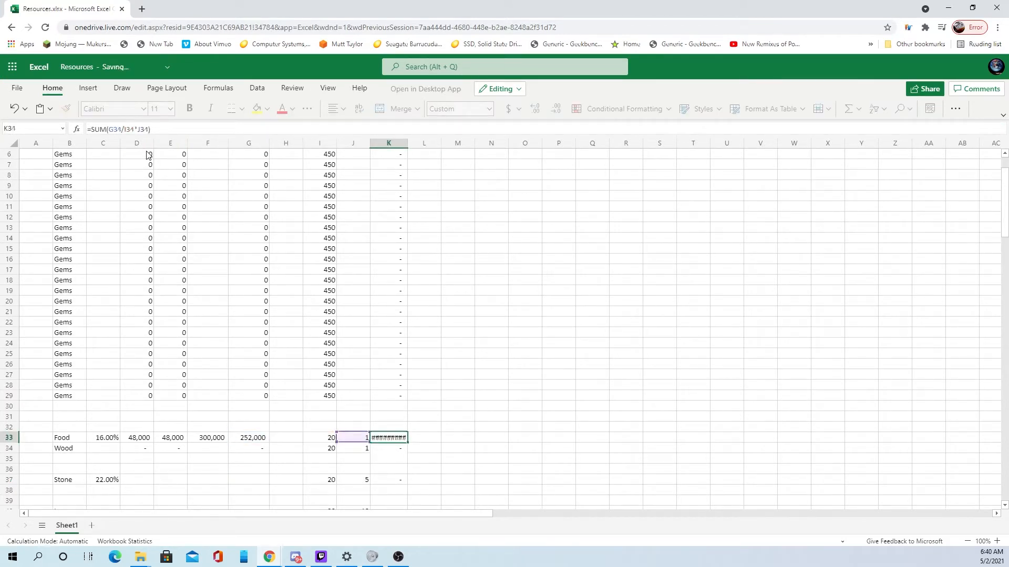
pyautogui.press('Return')
pyautogui.scroll(-2, 231, 460)
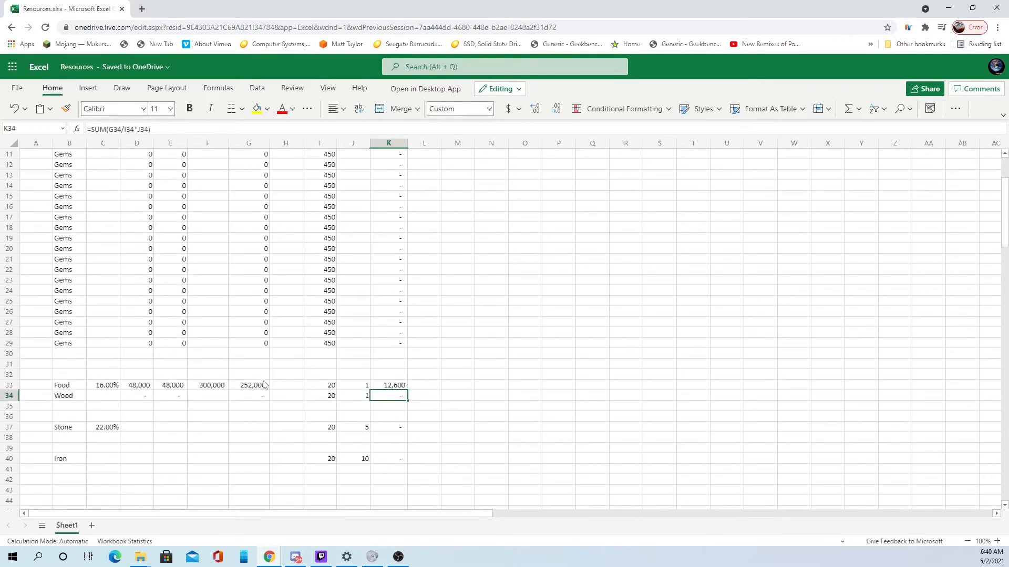
# Copy the Wood row formulas from D34:G34 into the Stone row starting at D37.
pyautogui.click(108, 386)
pyautogui.moveTo(108, 387); pyautogui.dragTo(251, 395)
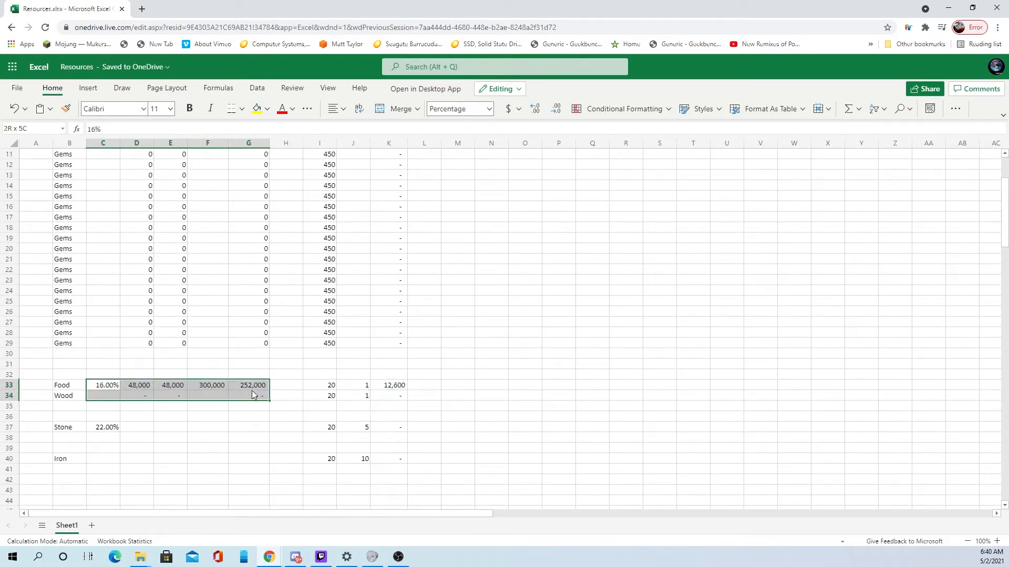
pyautogui.click(153, 438)
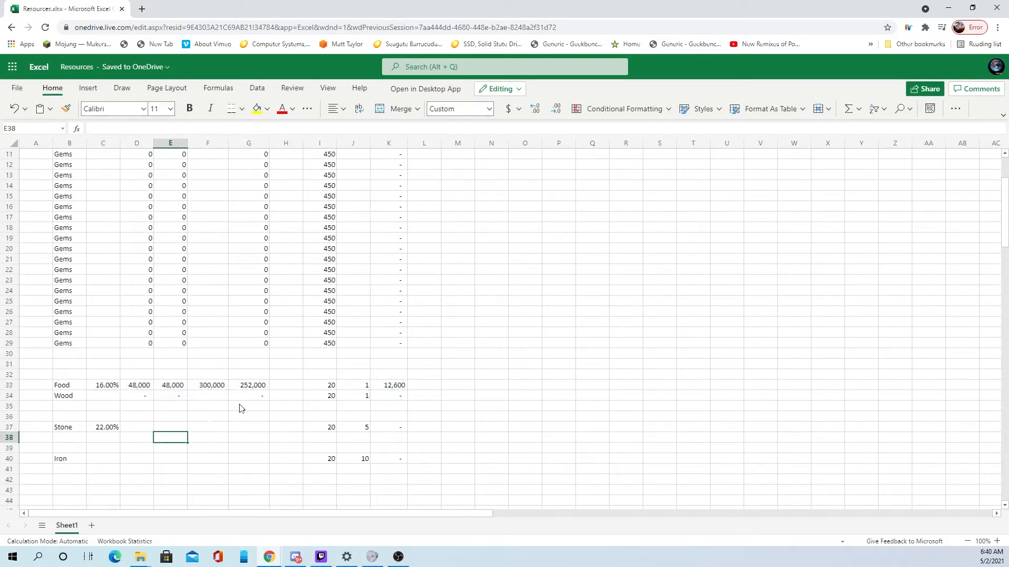
pyautogui.moveTo(255, 395)
pyautogui.mouseDown()
pyautogui.moveTo(98, 400)
pyautogui.moveTo(259, 402)
pyautogui.mouseUp()
pyautogui.hotkey('ctrl', 'c')
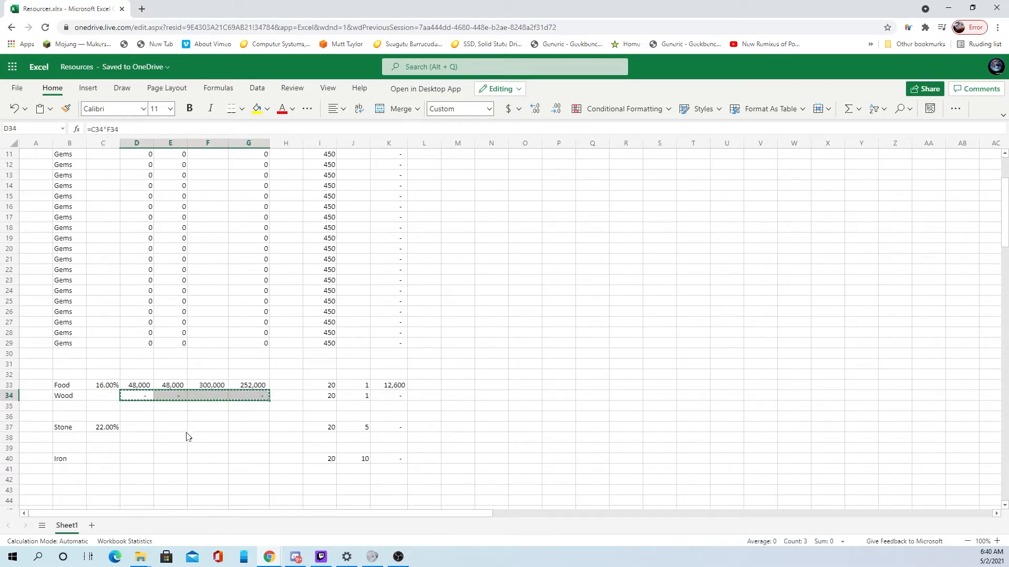
pyautogui.click(140, 427)
pyautogui.hotkey('ctrl', 'v')
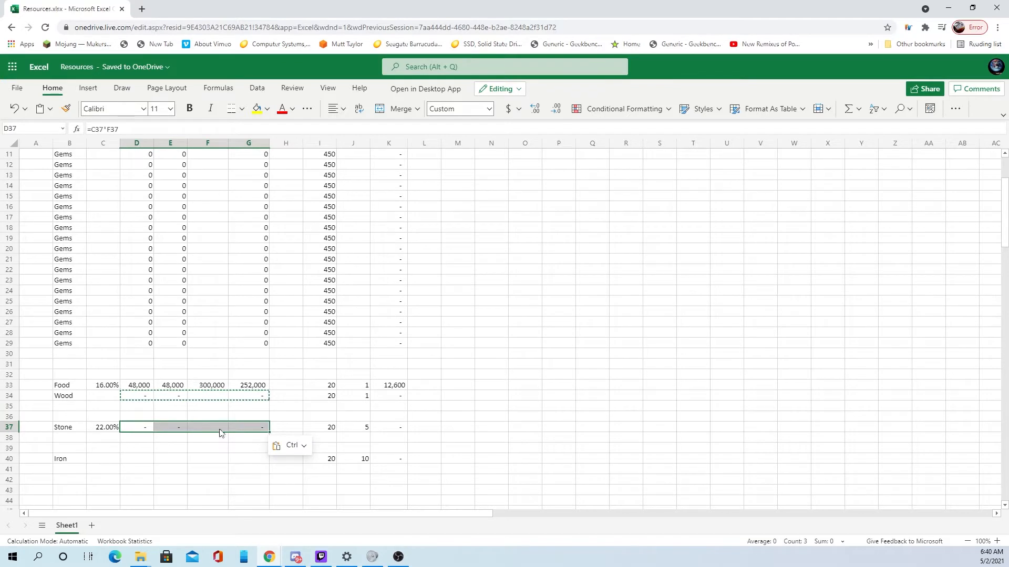
# Enter 720,000 as the Stone amount in F37.
pyautogui.click(210, 428)
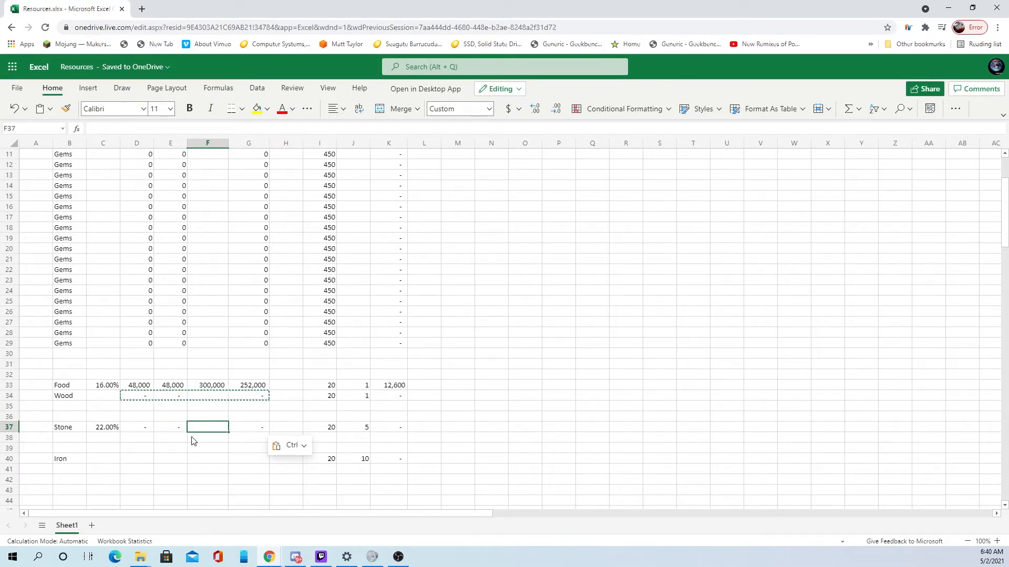
pyautogui.write('72')
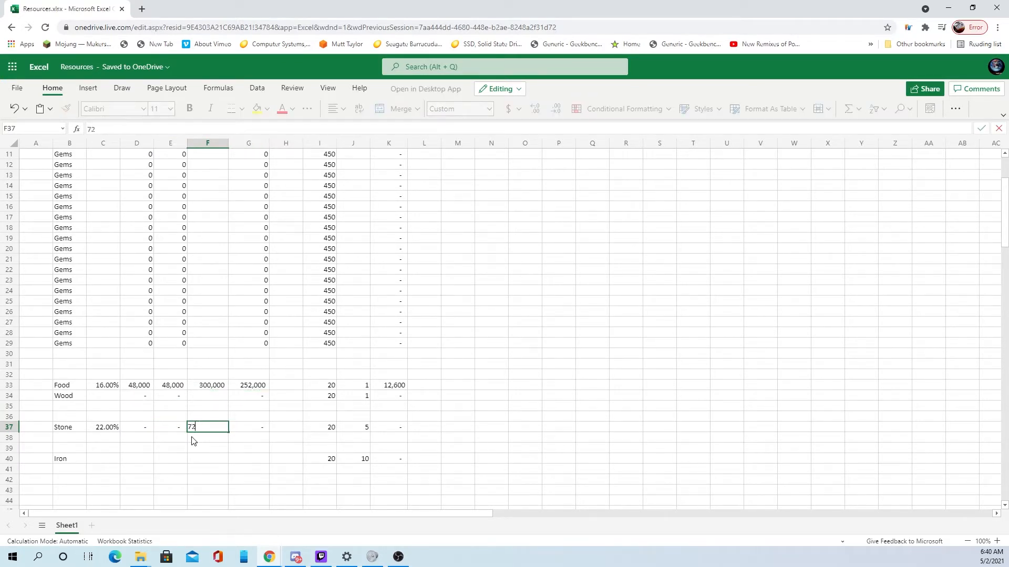
pyautogui.write('0,000')
pyautogui.press('Return')
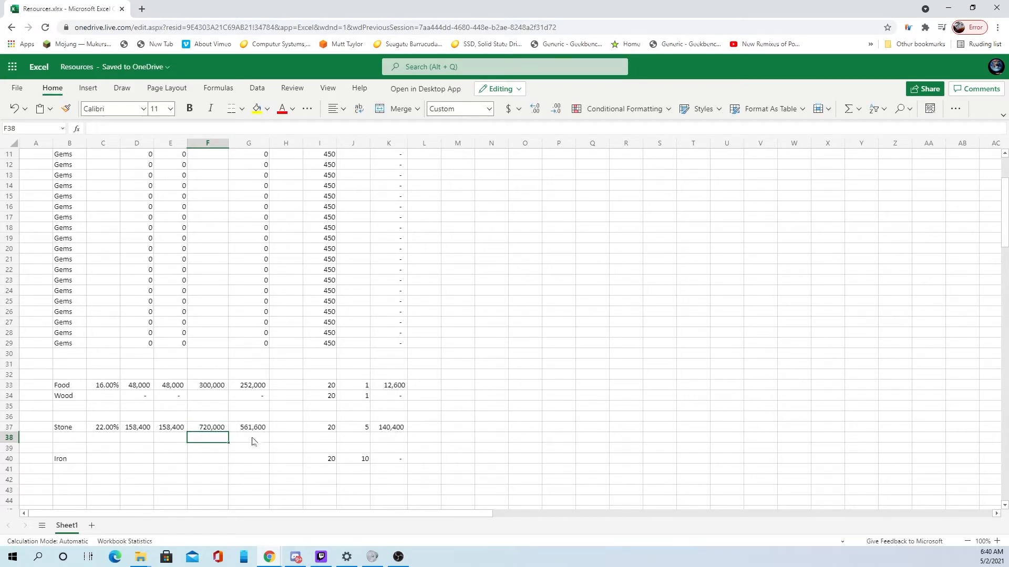
# Correct the Stone amount in F37 to 72,000.
pyautogui.click(220, 429)
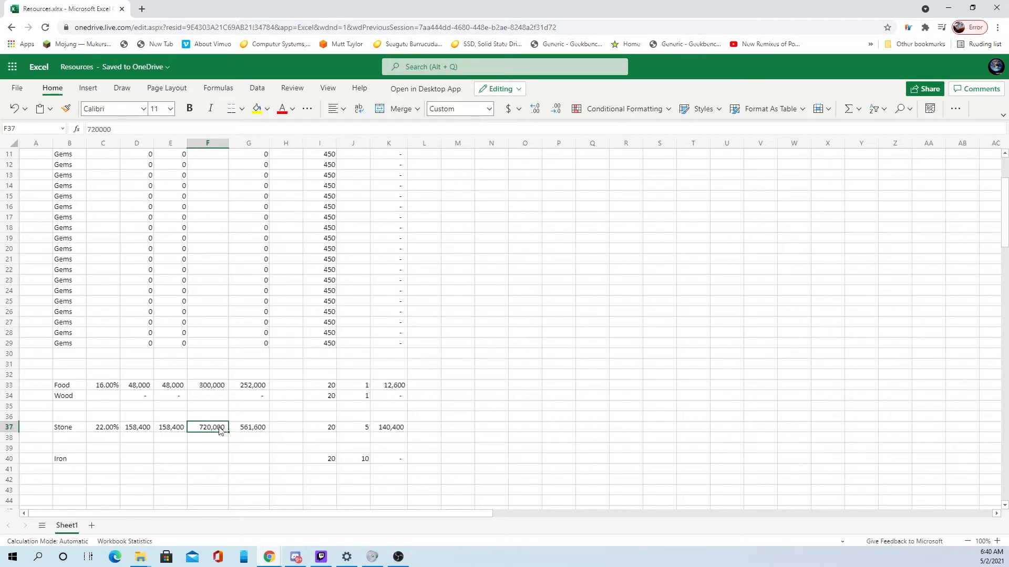
pyautogui.write('72')
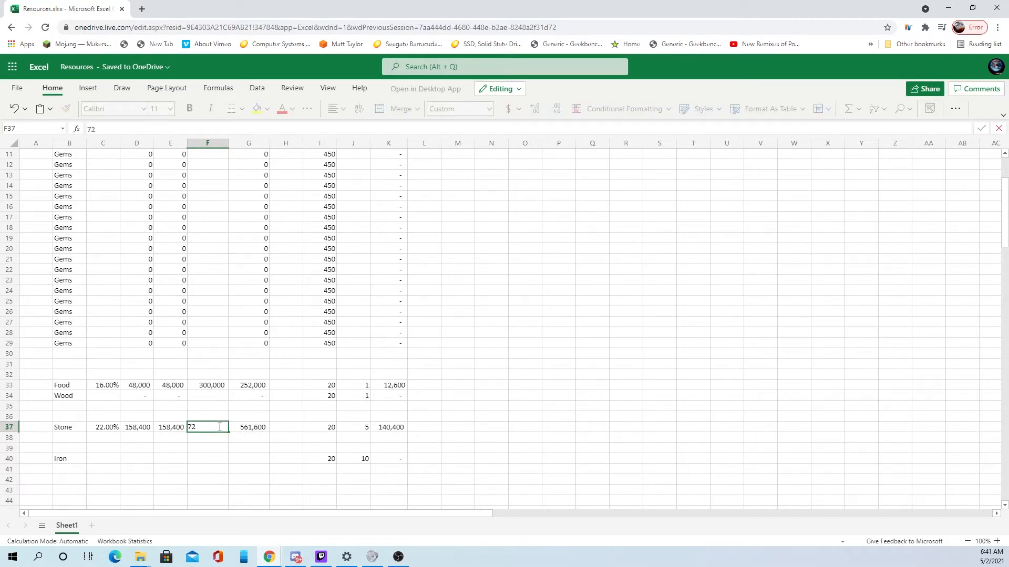
pyautogui.write('000')
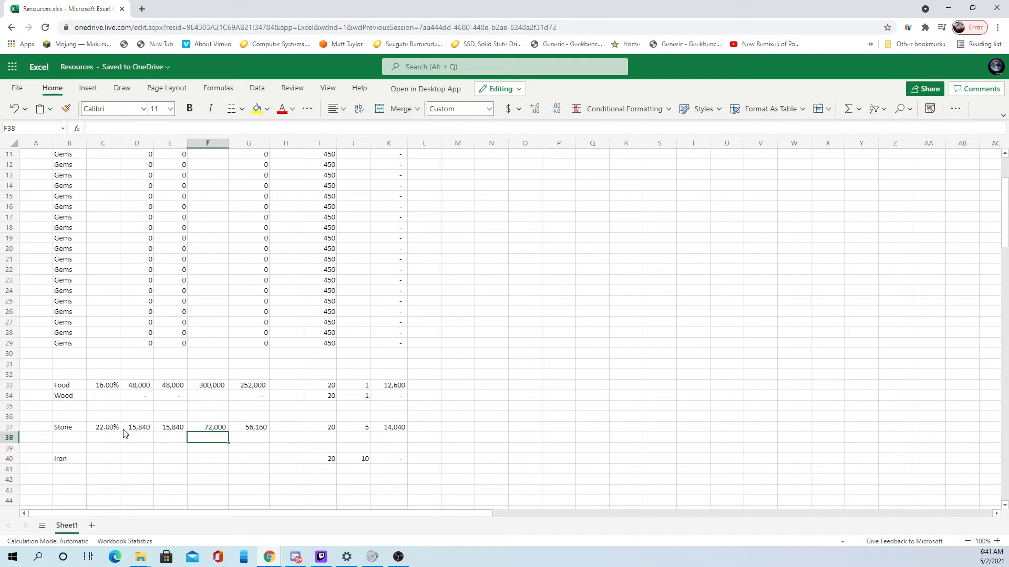
pyautogui.hotkey('alt', 'Tab')
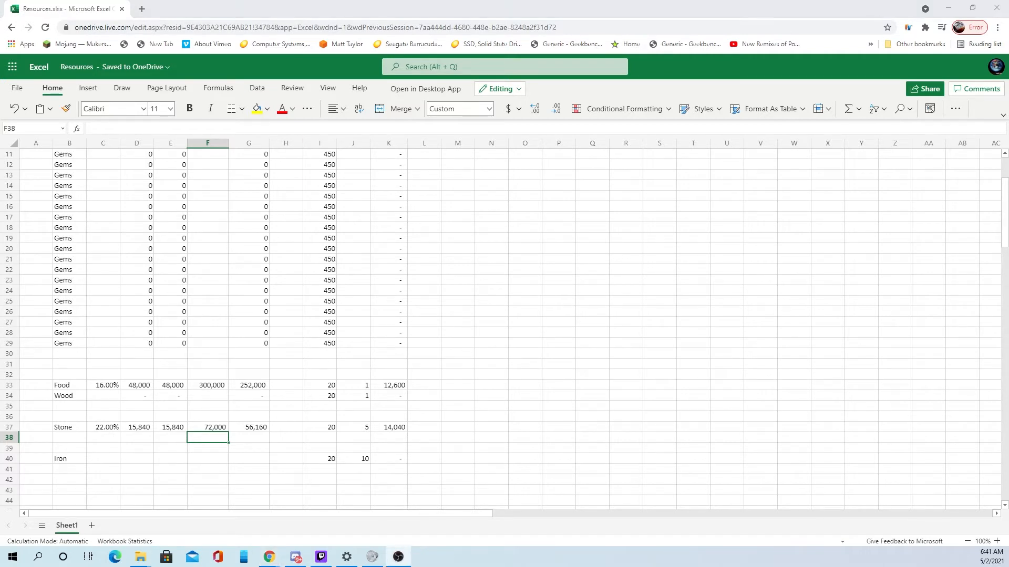
pyautogui.click(174, 460)
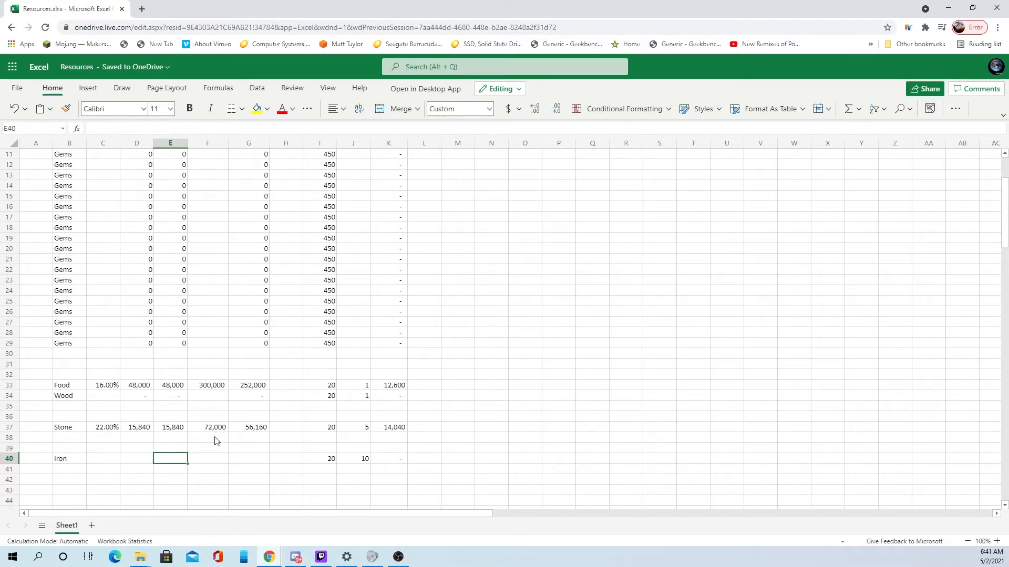
# Try clearing the Stone percentage in C37 and undo the deletion.
pyautogui.click(109, 429)
pyautogui.press('Delete')
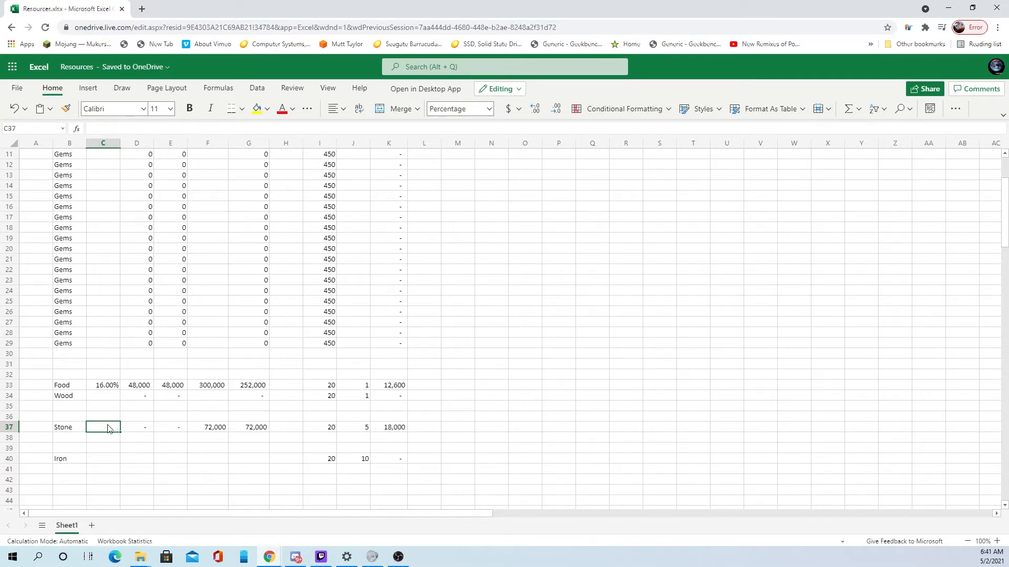
pyautogui.hotkey('ctrl', 'z')
# Enter 300,000 as the Wood amount in F34.
pyautogui.click(233, 398)
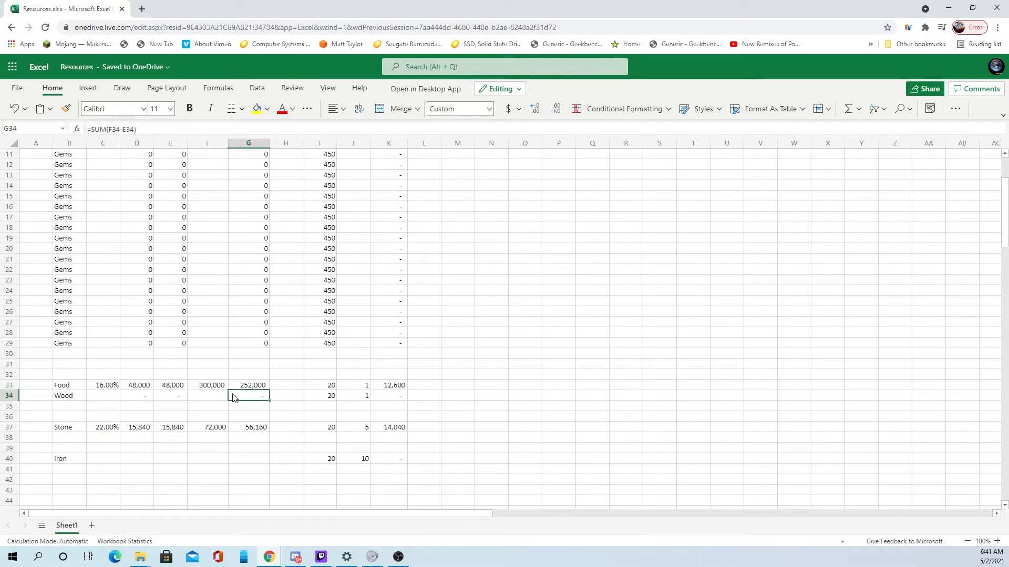
pyautogui.press('Left')
pyautogui.write('30000')
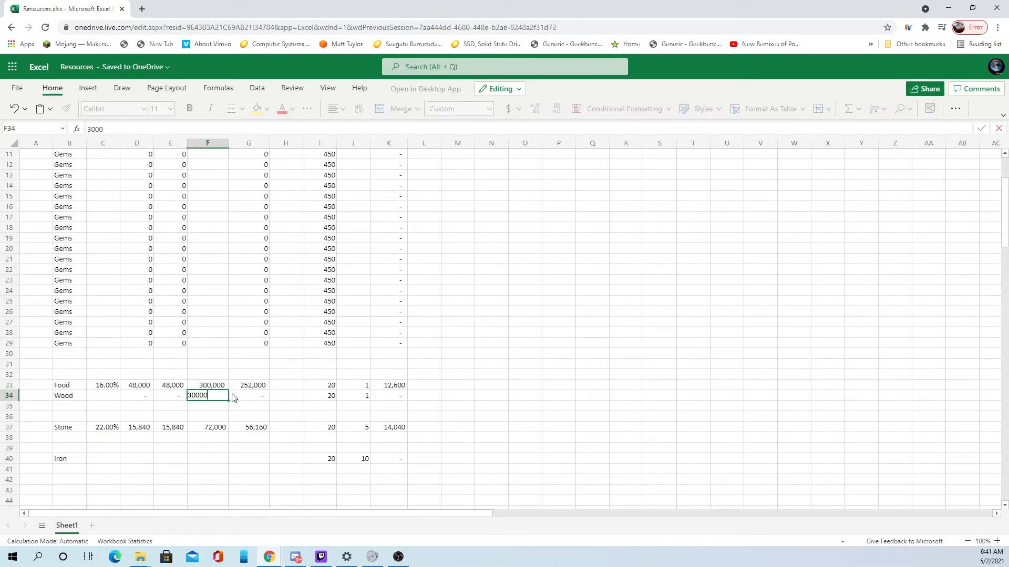
pyautogui.press('Return')
pyautogui.press('Up')
pyautogui.write('3')
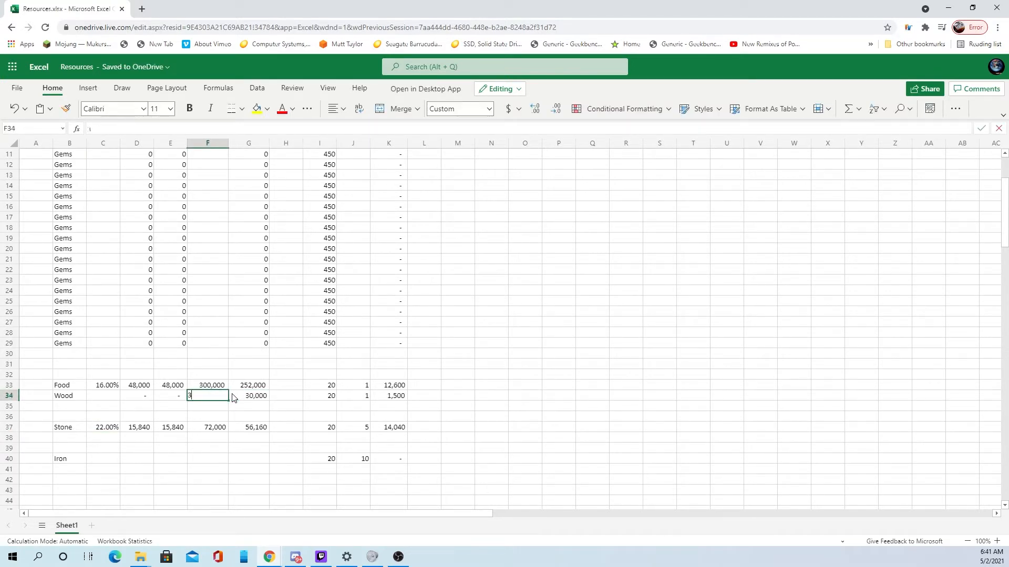
pyautogui.write('00,000')
pyautogui.press('Return')
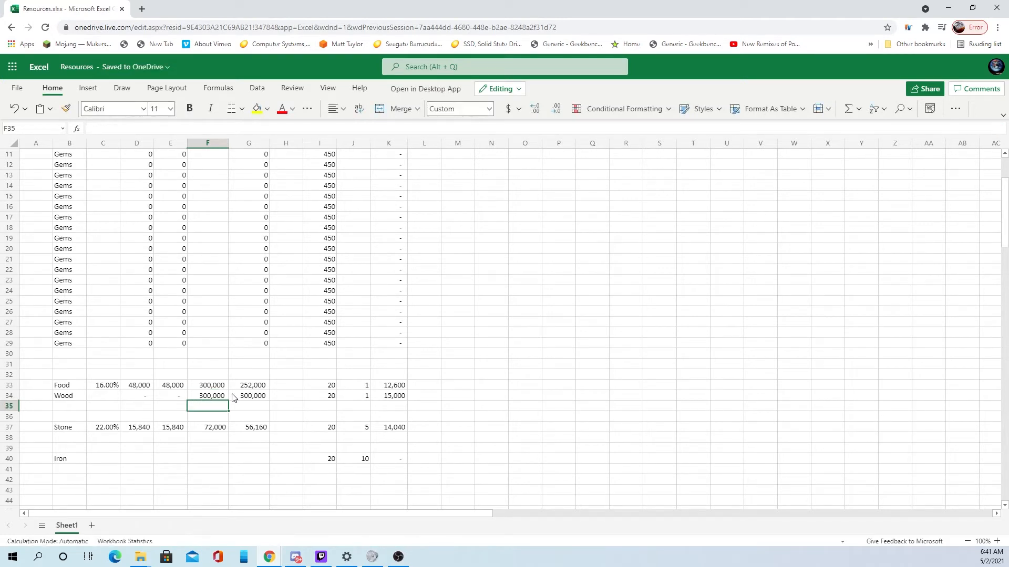
# Set the Iron percentage in C40 to 17.50%.
pyautogui.scroll(-2, 489, 390)
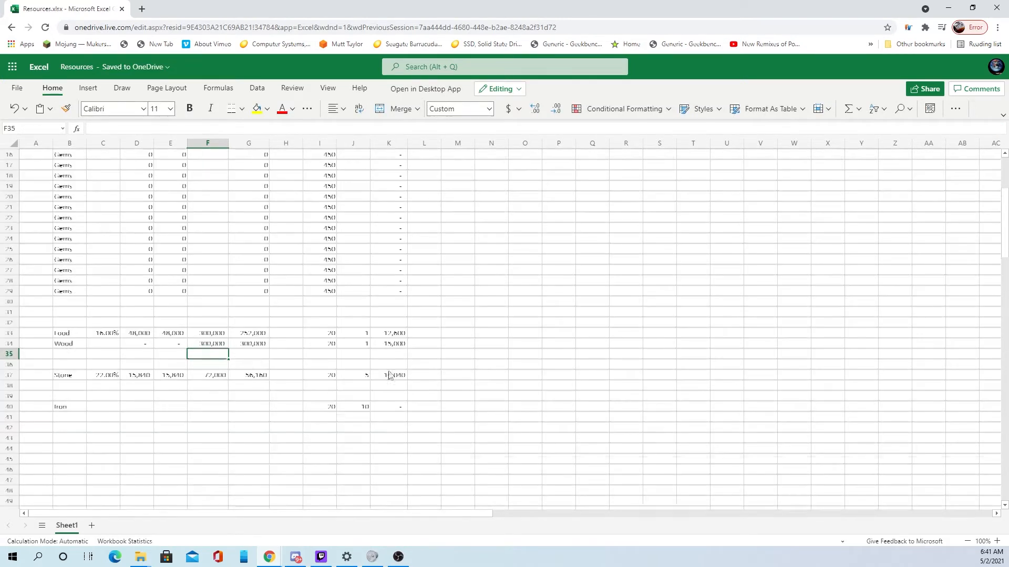
pyautogui.click(88, 410)
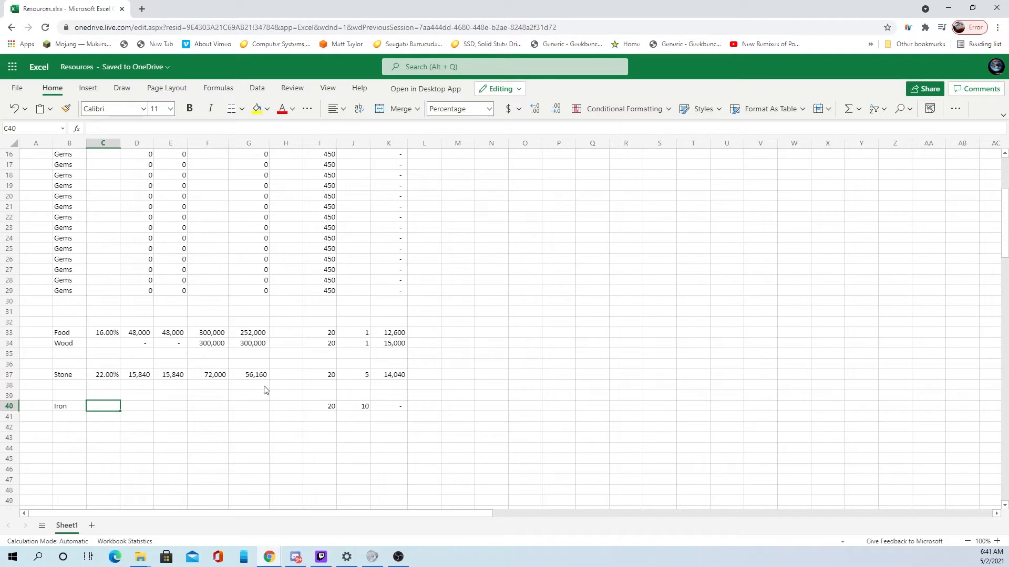
pyautogui.click(285, 409)
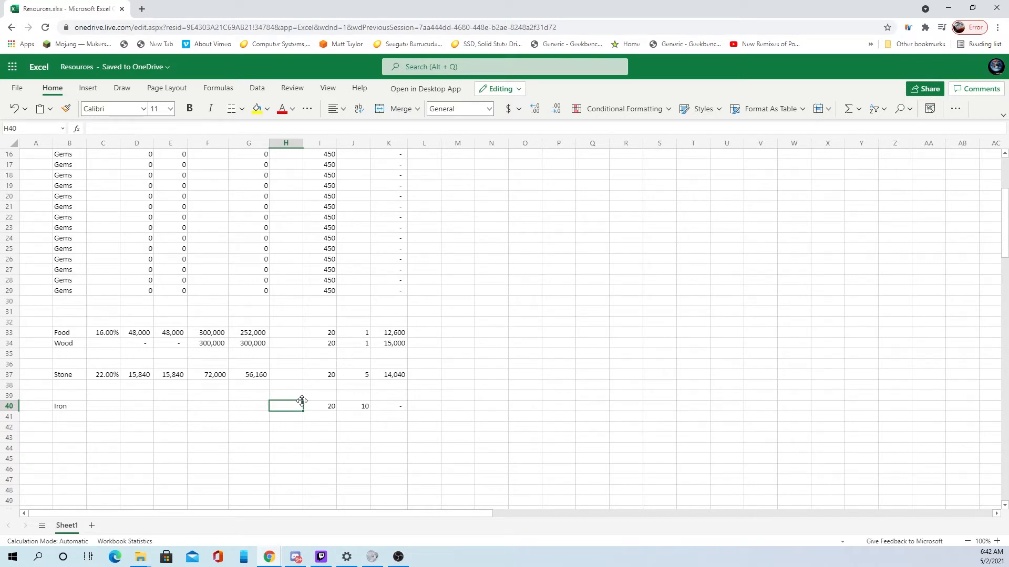
pyautogui.click(105, 408)
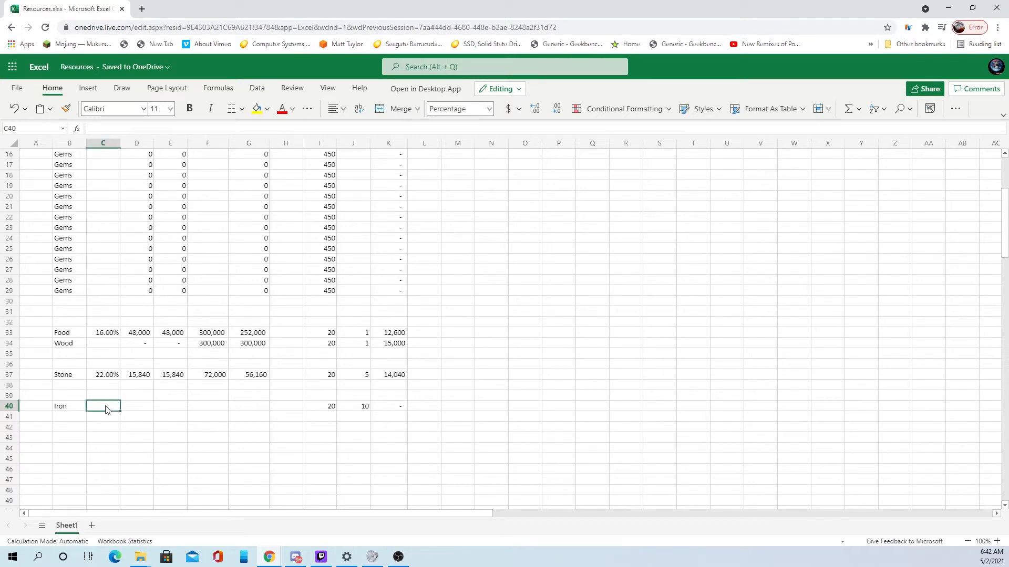
pyautogui.write('17')
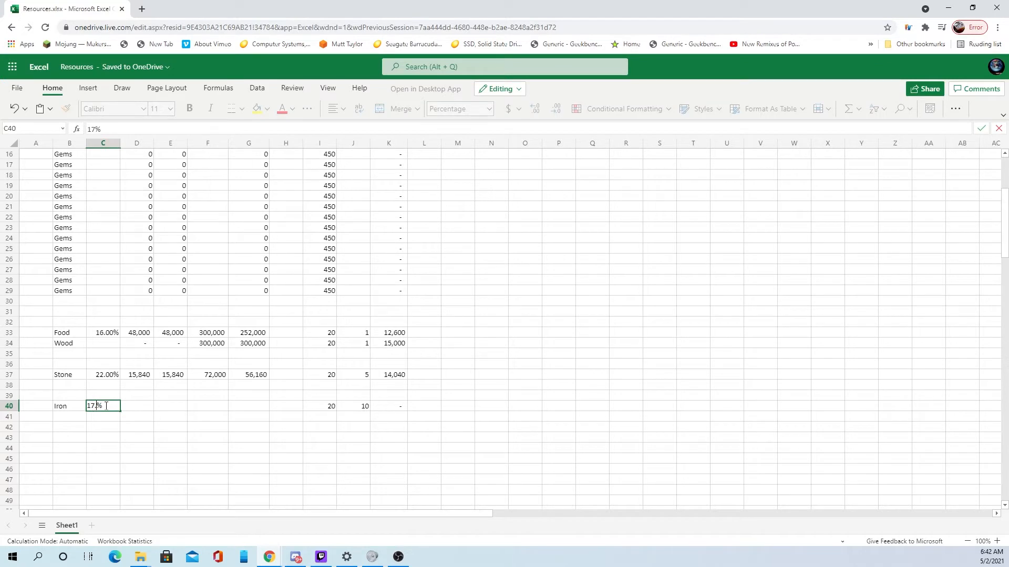
pyautogui.write('.25')
pyautogui.press('BackSpace')
pyautogui.press('BackSpace')
pyautogui.write('5')
pyautogui.press('Tab')
pyautogui.press('Tab')
pyautogui.press('Tab')
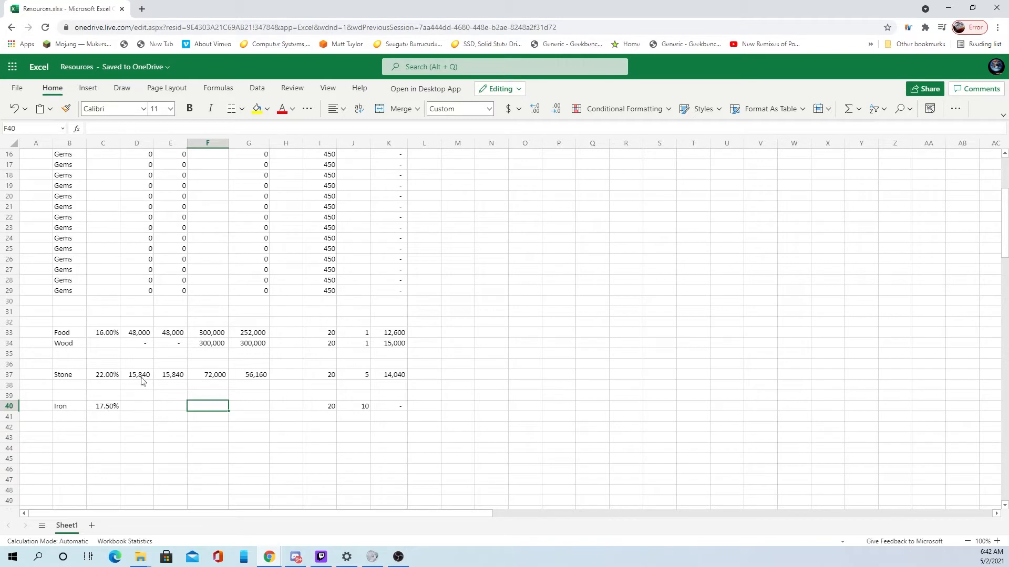
# Copy the Stone row cells D37:G37 into the Iron row starting at D40.
pyautogui.moveTo(141, 376); pyautogui.dragTo(246, 376)
pyautogui.hotkey('ctrl', 'c')
pyautogui.click(139, 408)
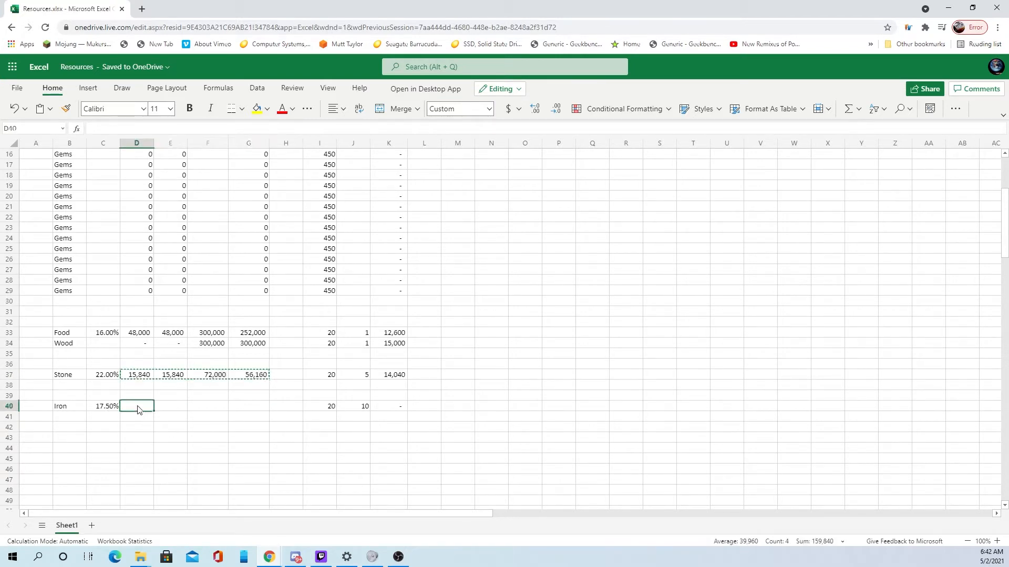
pyautogui.hotkey('ctrl', 'v')
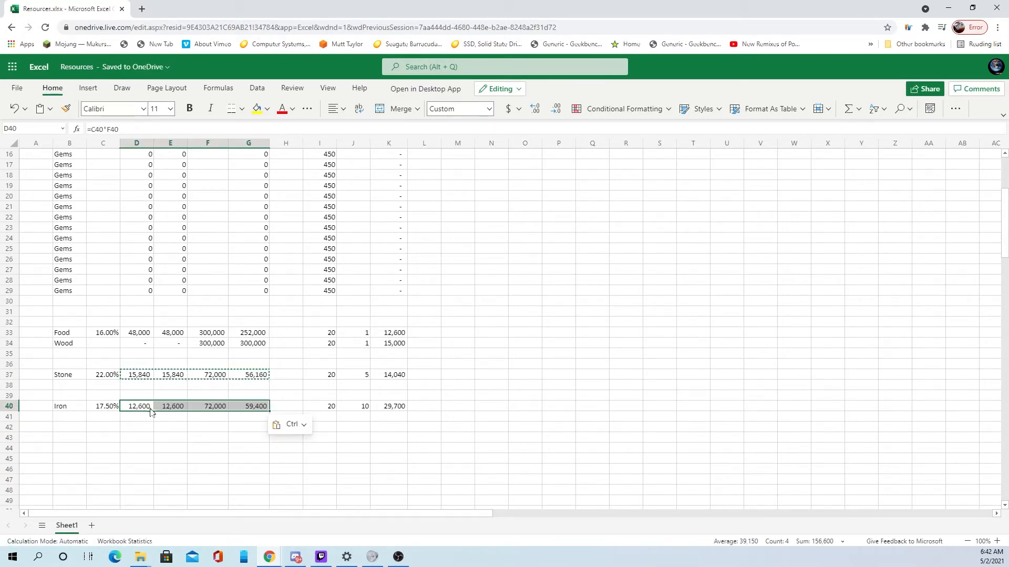
# Replace the pasted Iron amount in F40 with 30,000 and go to the remainder formula in G40.
pyautogui.click(211, 408)
pyautogui.press('Delete')
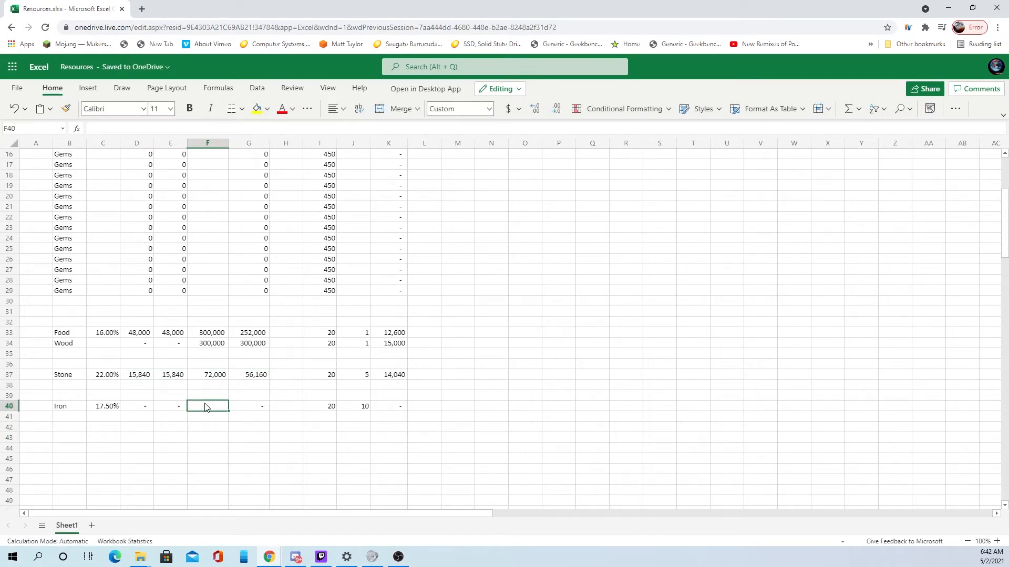
pyautogui.write('30000')
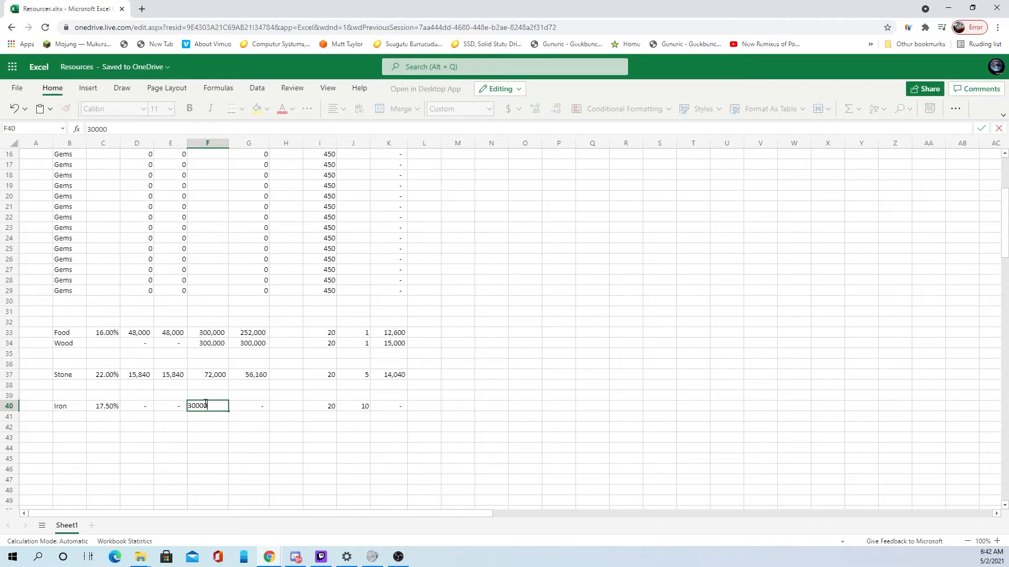
pyautogui.press('Return')
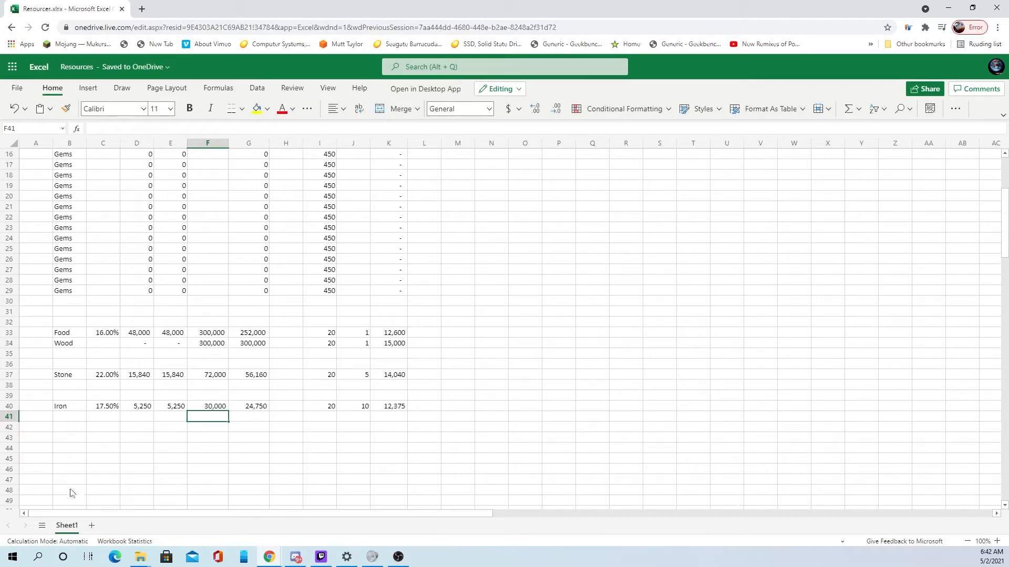
pyautogui.click(261, 408)
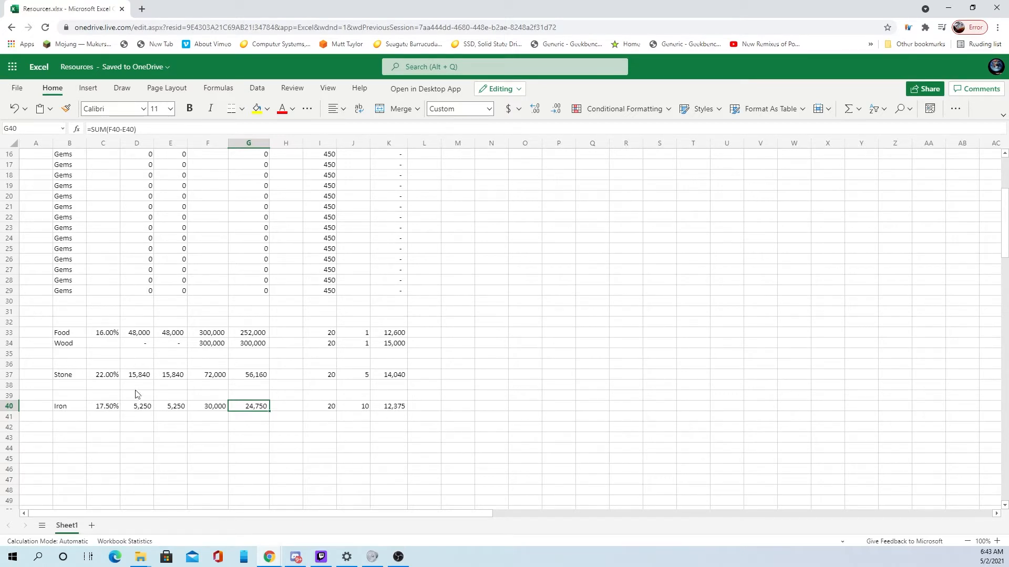
# Enter 247400 in H40 of the Iron row.
pyautogui.click(293, 410)
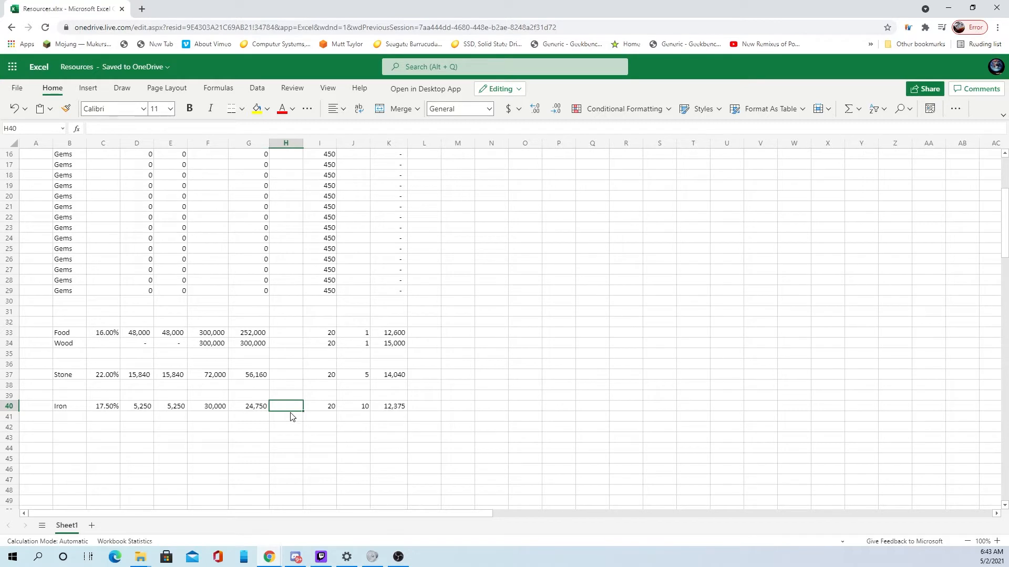
pyautogui.click(398, 408)
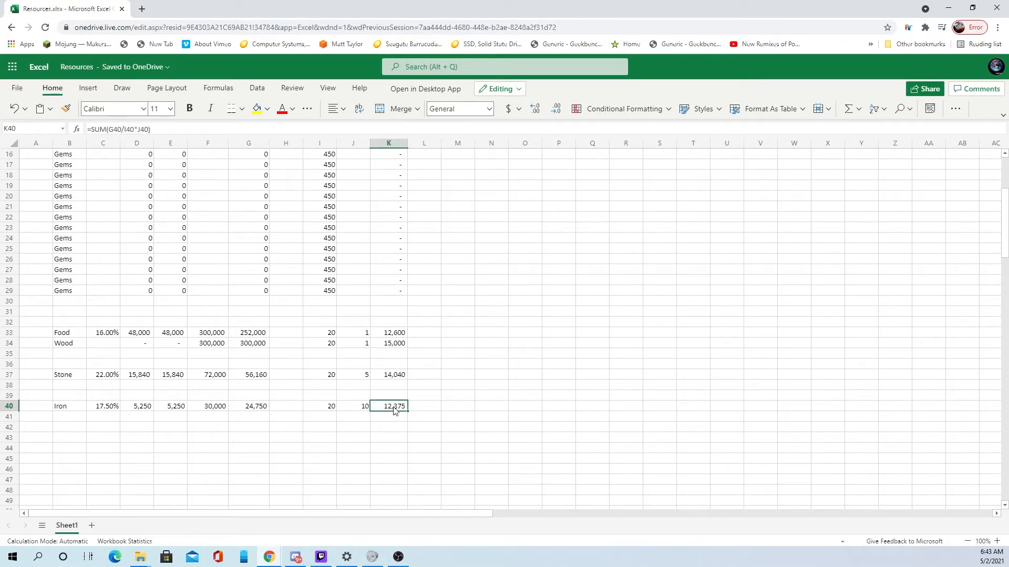
pyautogui.click(288, 408)
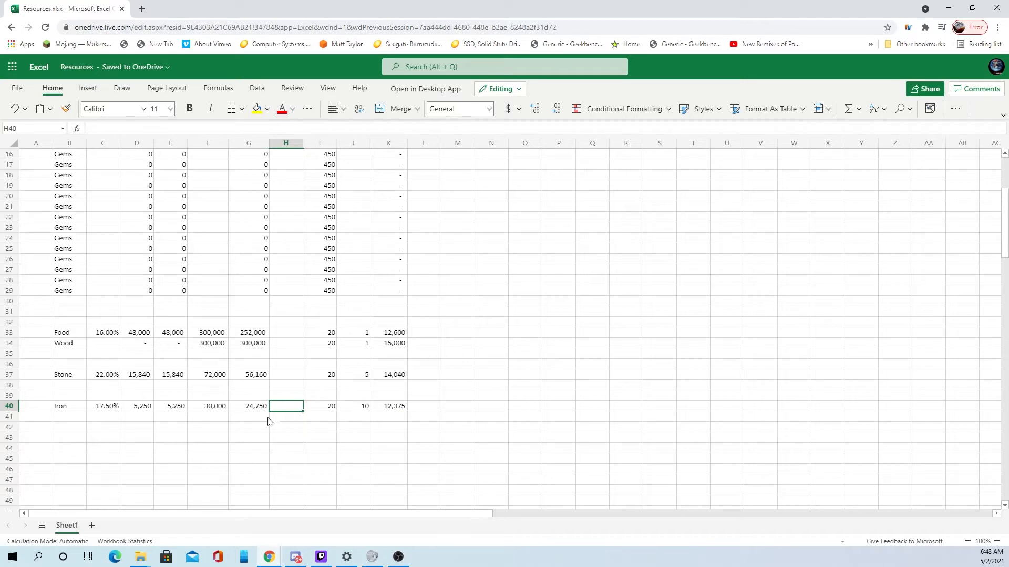
pyautogui.write('247400')
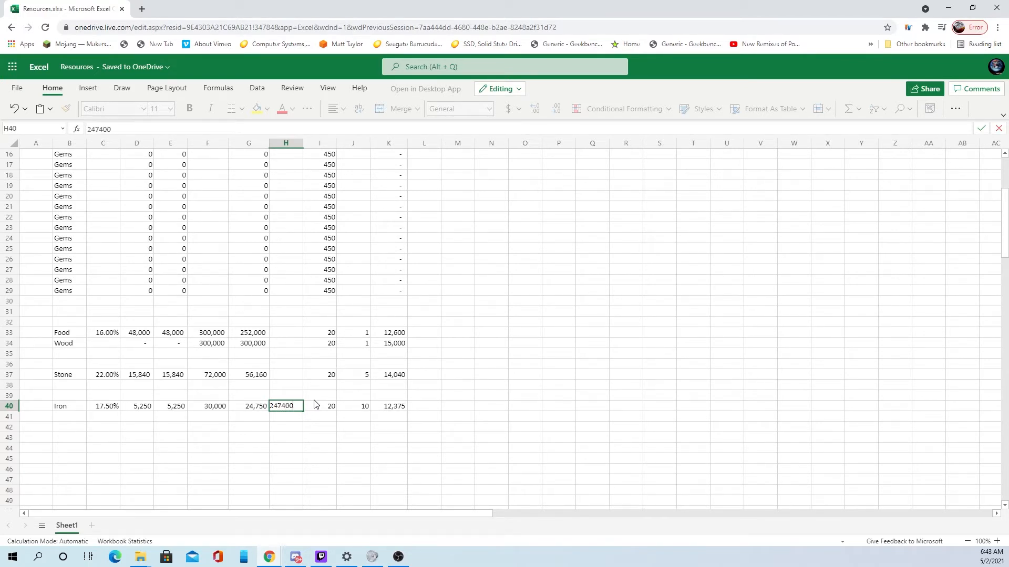
pyautogui.press('Return')
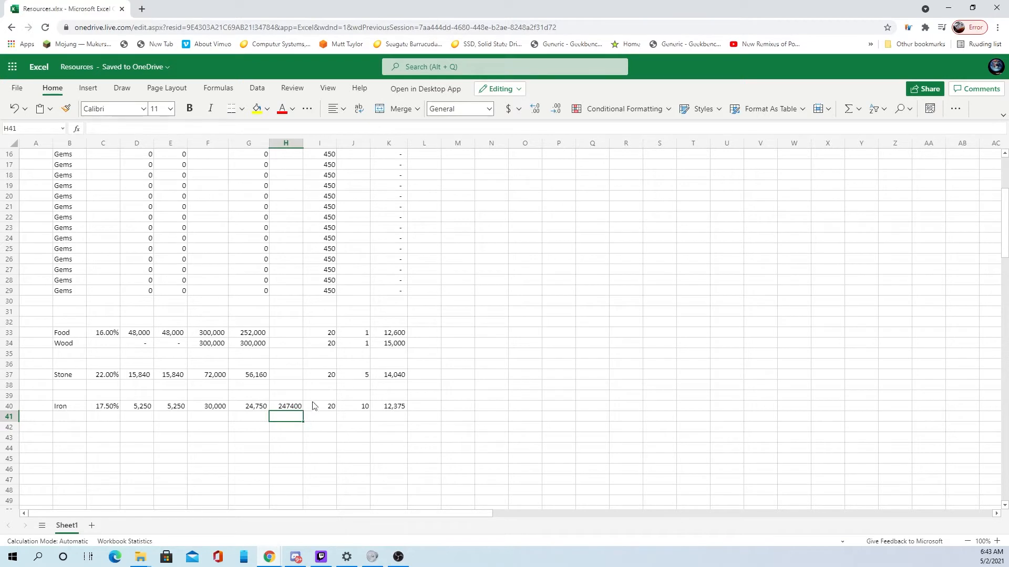
pyautogui.click(290, 409)
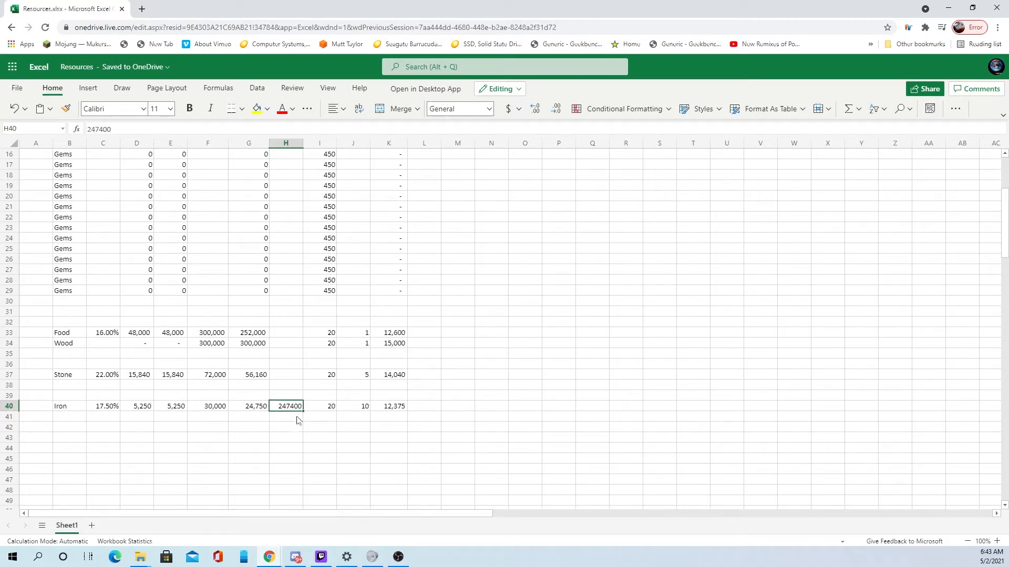
# Format cells H33:H40 as Accounting with no decimal places.
pyautogui.click(293, 332)
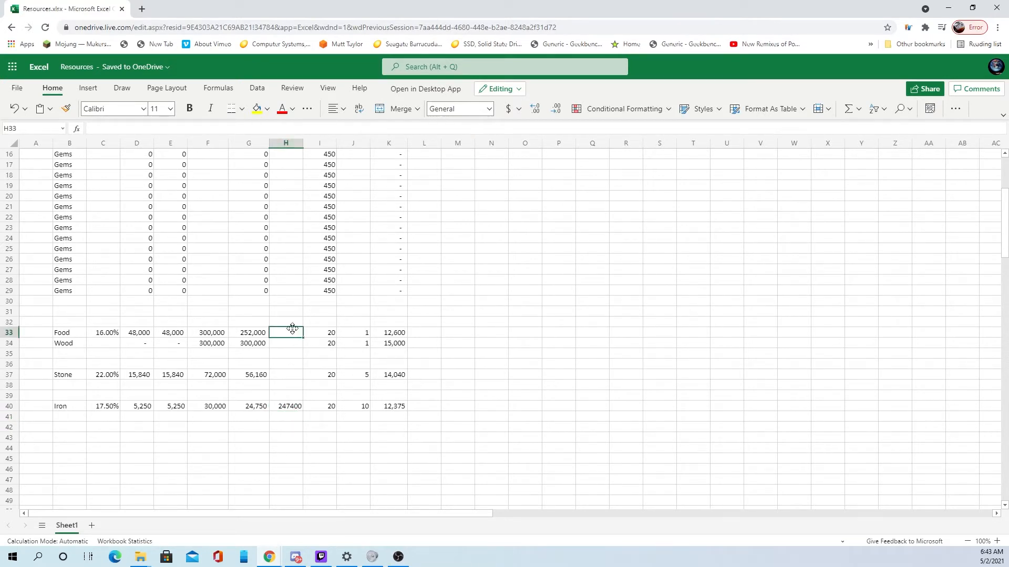
pyautogui.moveTo(292, 338); pyautogui.dragTo(293, 407)
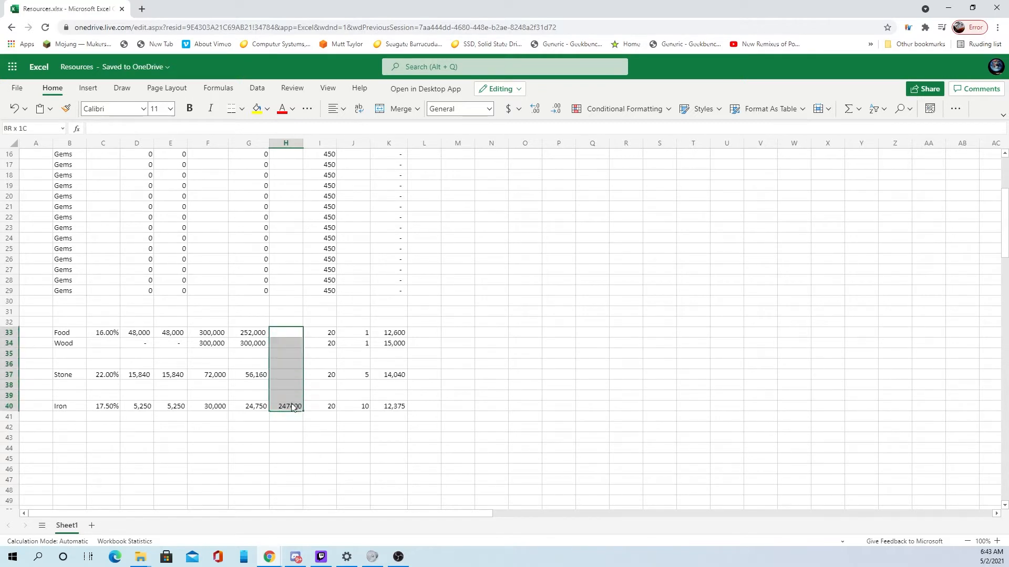
pyautogui.click(488, 109)
pyautogui.click(457, 242)
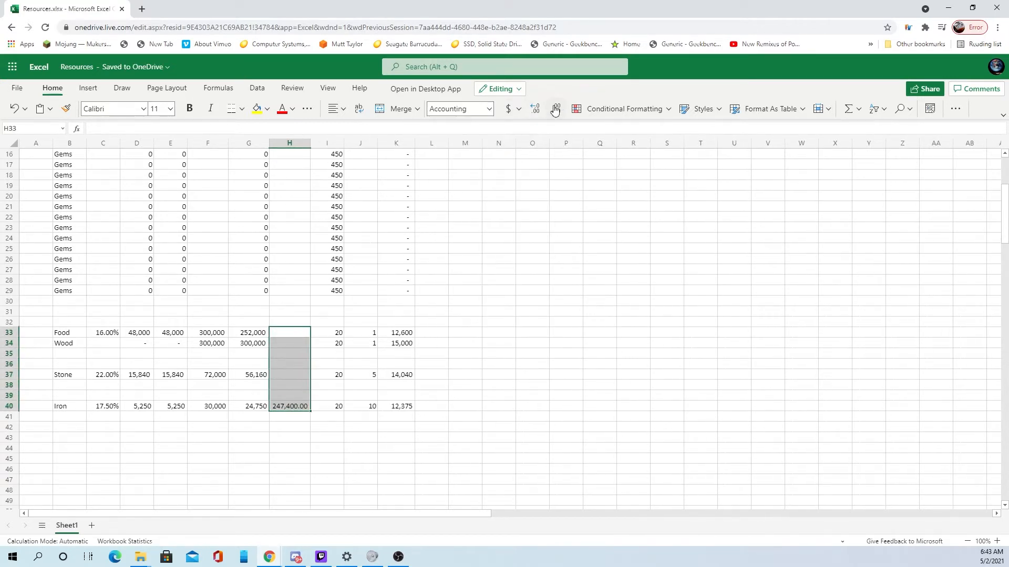
pyautogui.click(562, 364)
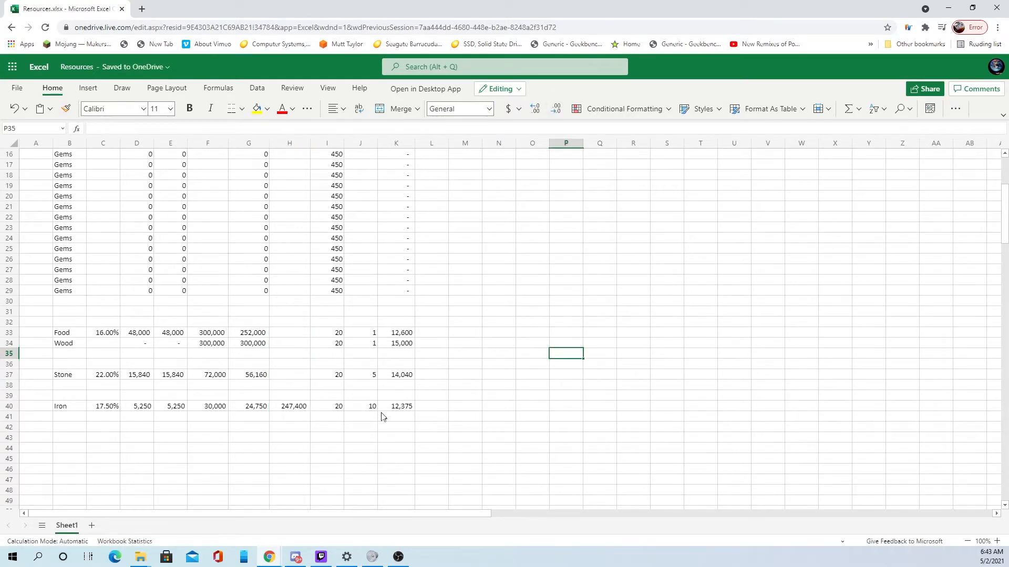
# Change the Iron conversion formula in K40 to use H40 instead of G40, giving =SUM(H40/I40*J40).
pyautogui.click(394, 408)
pyautogui.click(127, 129)
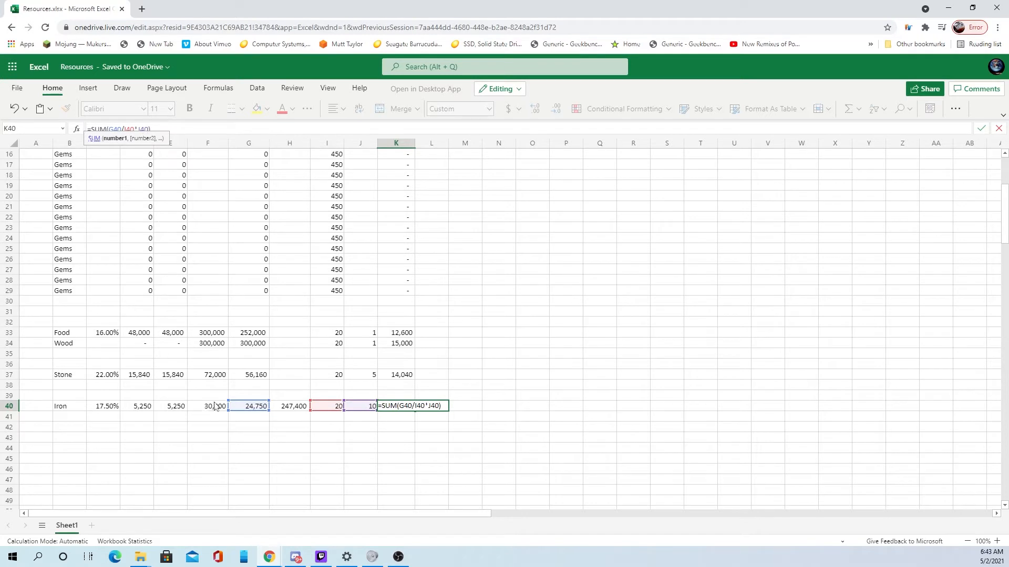
pyautogui.moveTo(250, 415); pyautogui.dragTo(273, 415)
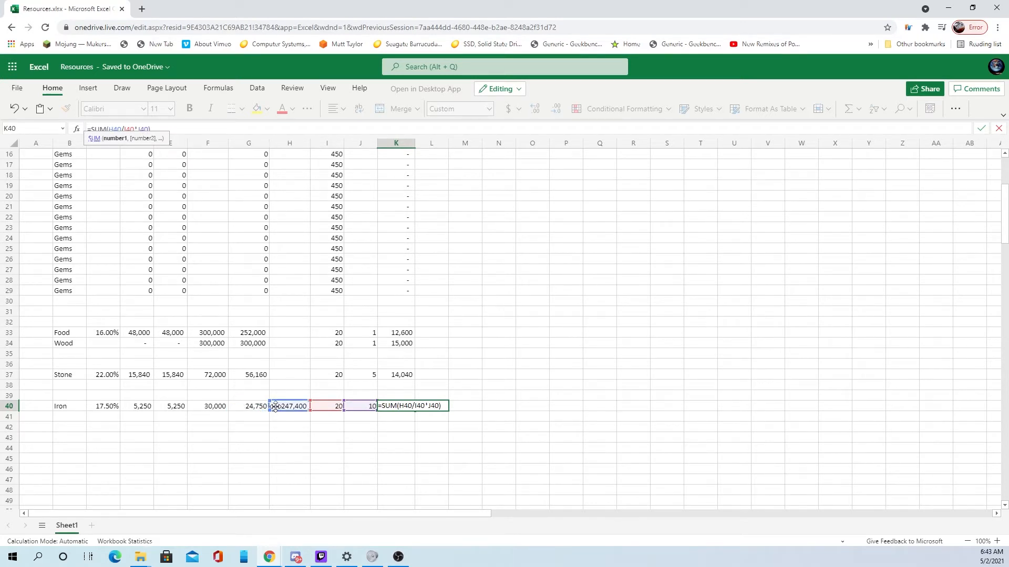
pyautogui.press('Return')
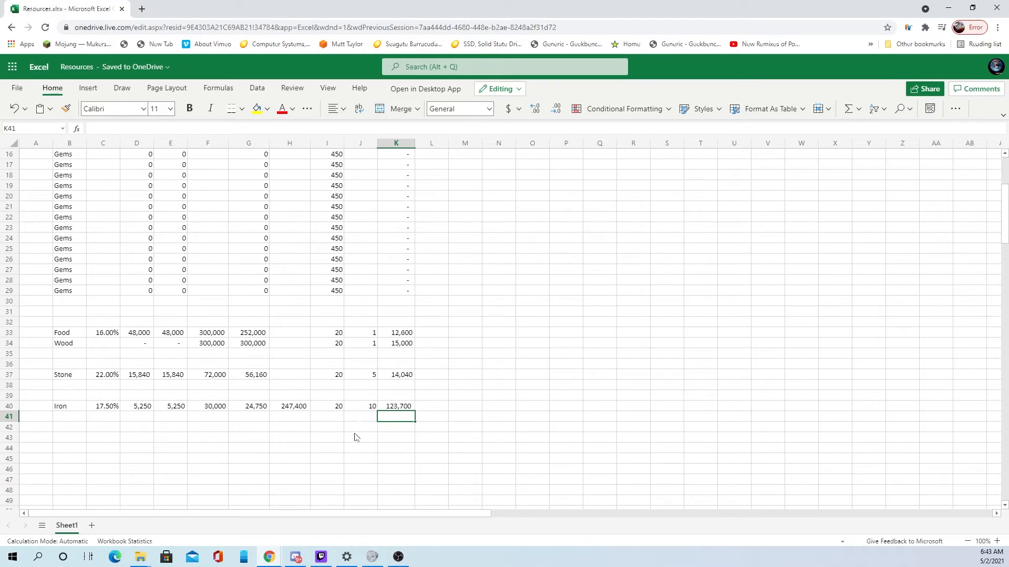
pyautogui.click(380, 404)
pyautogui.click(130, 129)
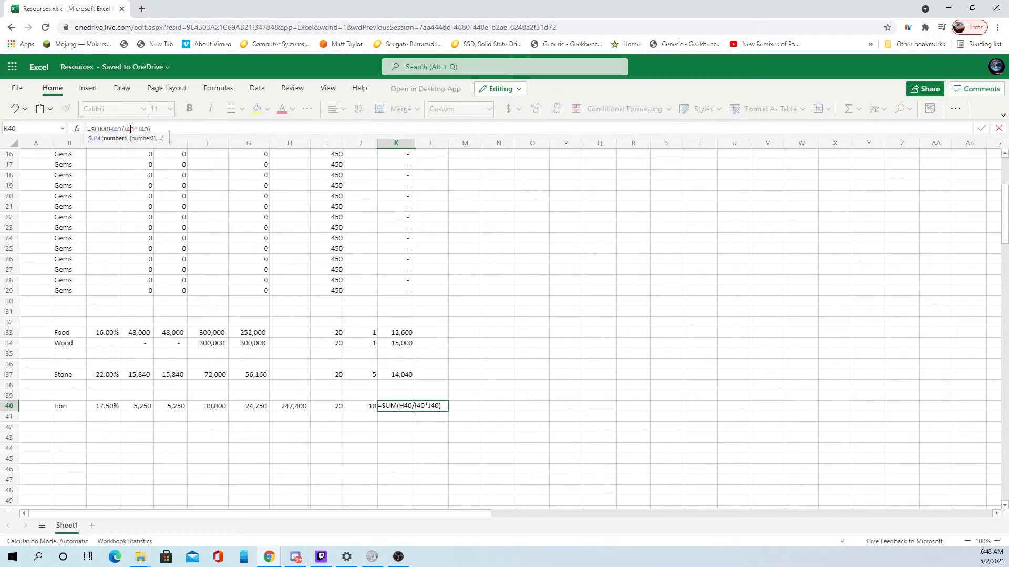
pyautogui.press('Return')
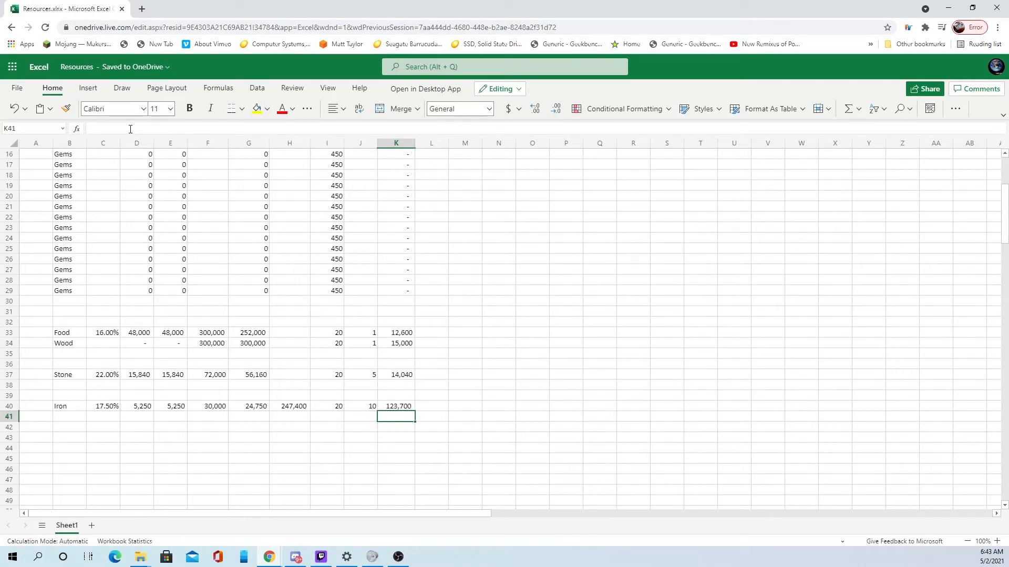
pyautogui.press('Up')
pyautogui.click(130, 128)
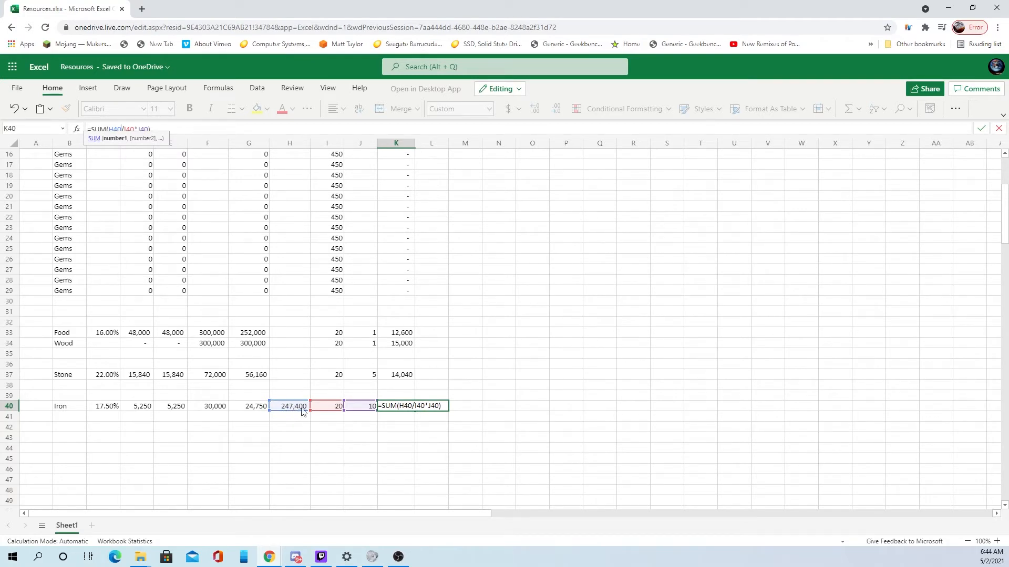
pyautogui.press('Return')
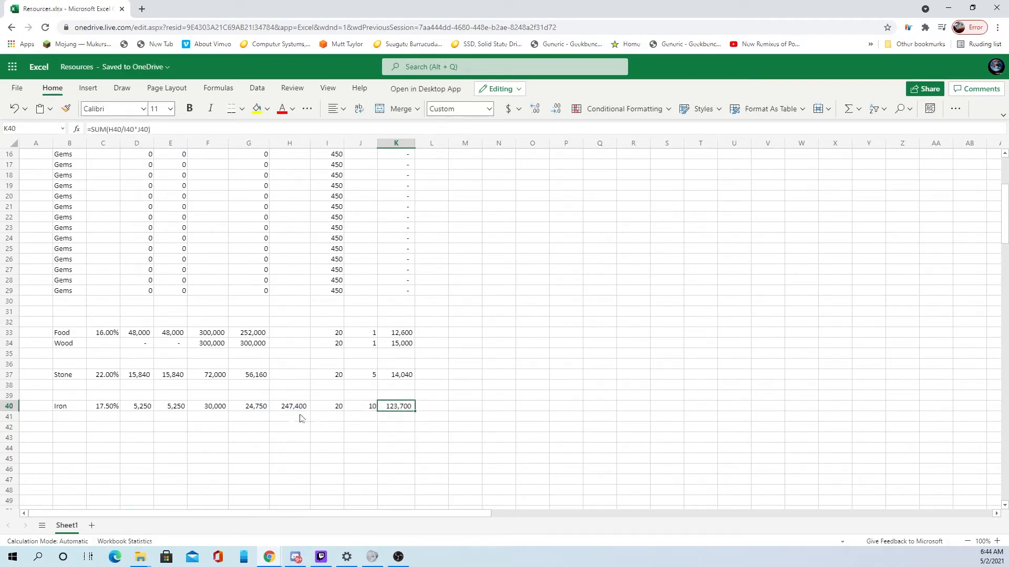
# Correct the Iron value in H40 to 24,740 and select the conversion result in K40.
pyautogui.click(295, 409)
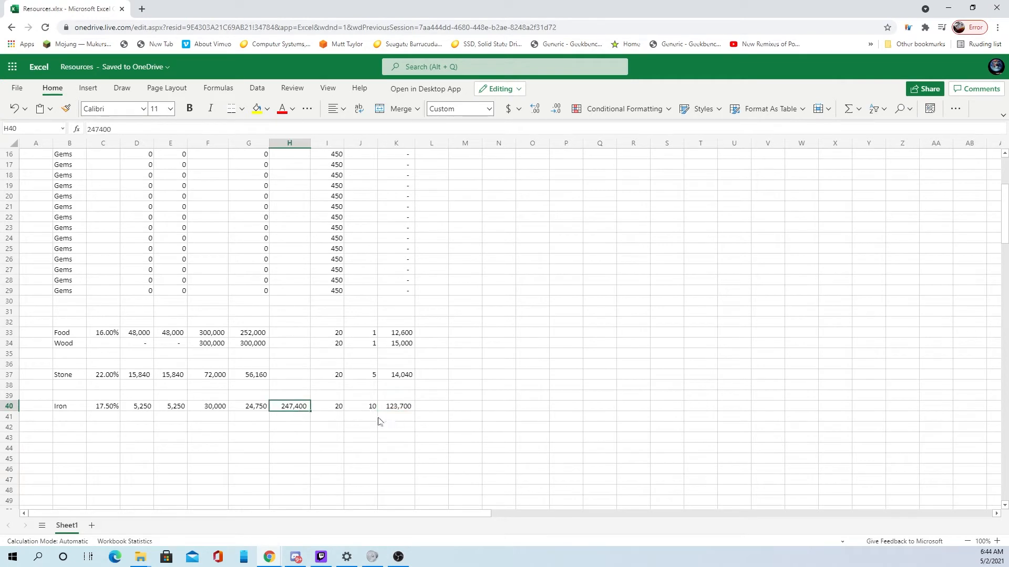
pyautogui.doubleClick(296, 408)
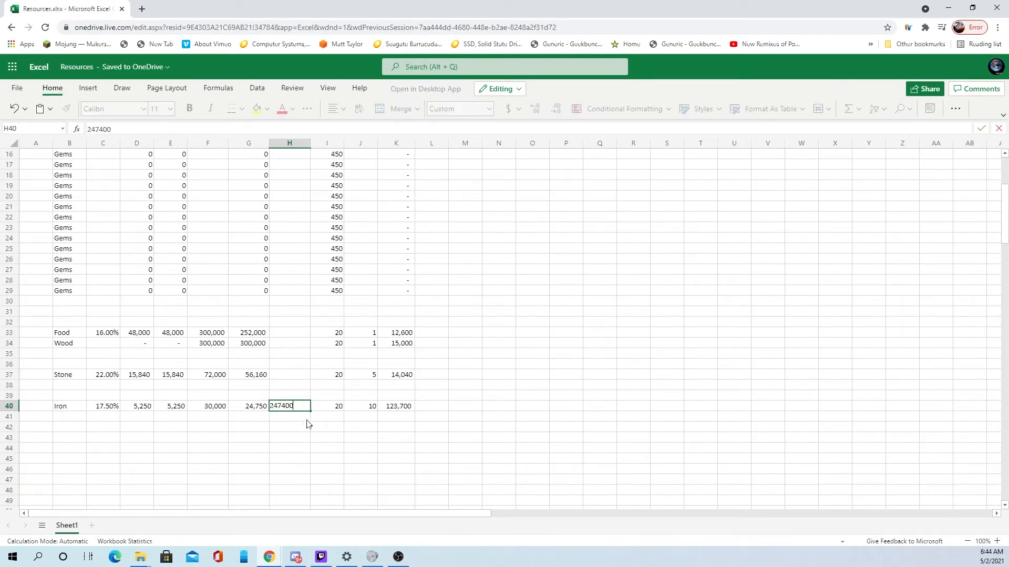
pyautogui.click(600, 410)
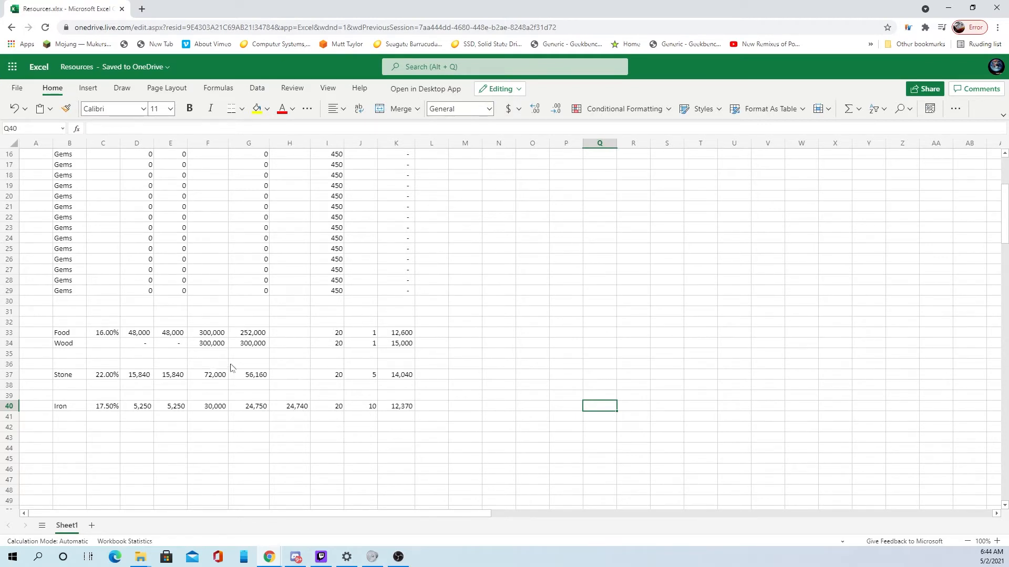
pyautogui.click(400, 407)
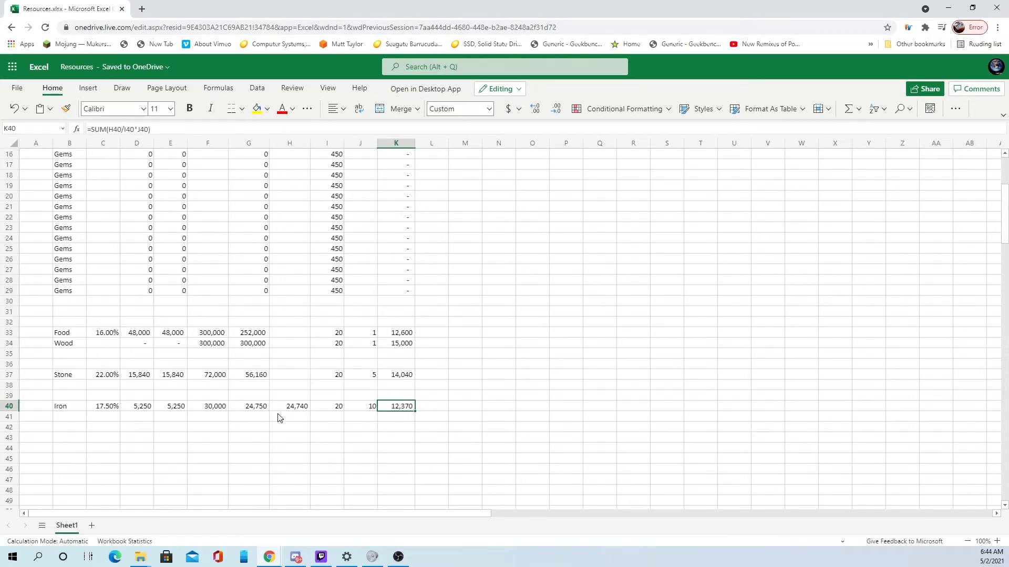
# Move the Wood, Stone and Iron block B34:K40 down so it starts at B54.
pyautogui.scroll(5, 299, 367)
pyautogui.scroll(-3, 292, 378)
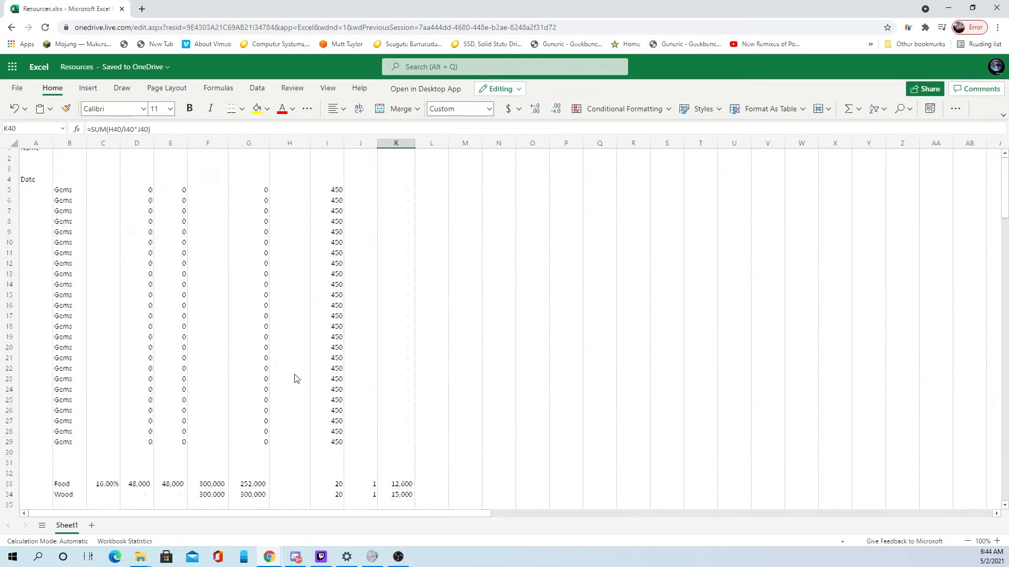
pyautogui.scroll(-1, 297, 381)
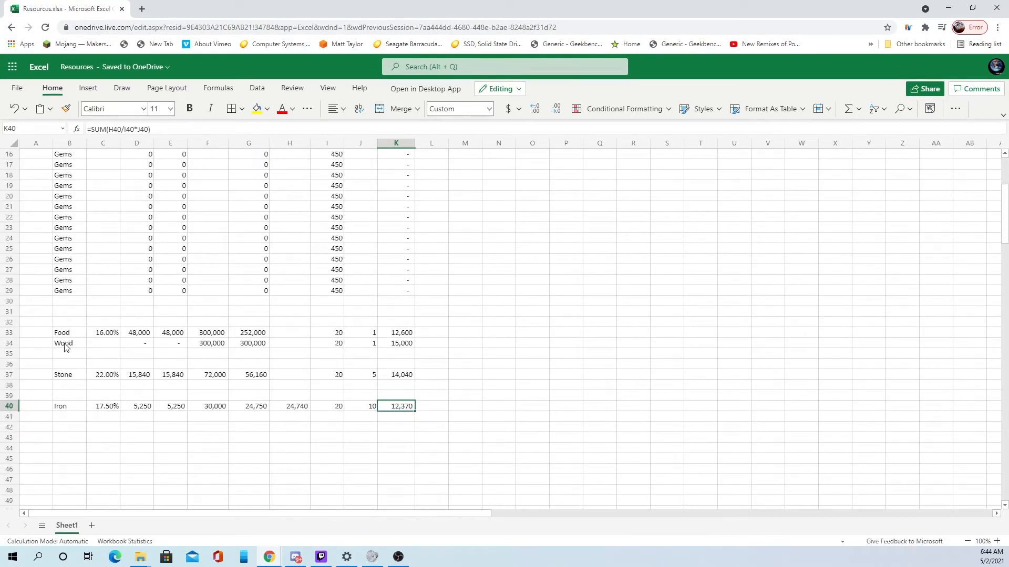
pyautogui.moveTo(65, 347); pyautogui.dragTo(401, 407)
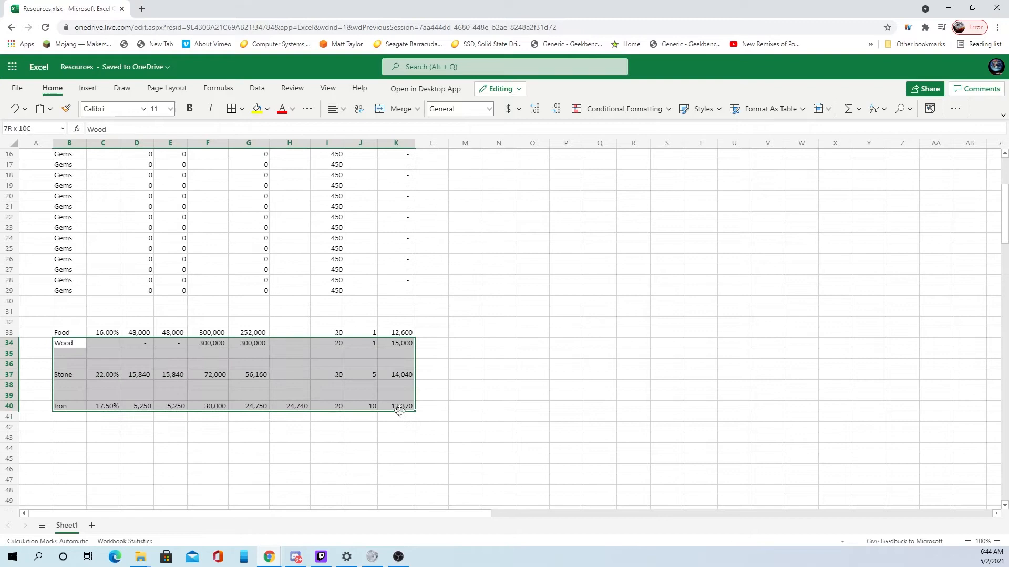
pyautogui.rightClick(398, 358)
pyautogui.click(444, 125)
pyautogui.scroll(-3, 90, 434)
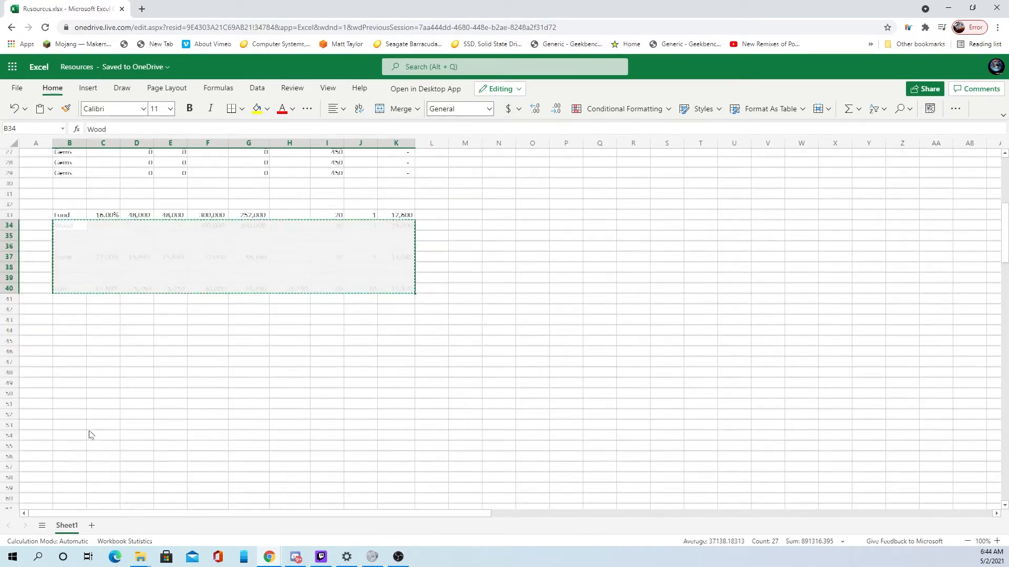
pyautogui.rightClick(75, 400)
pyautogui.click(87, 221)
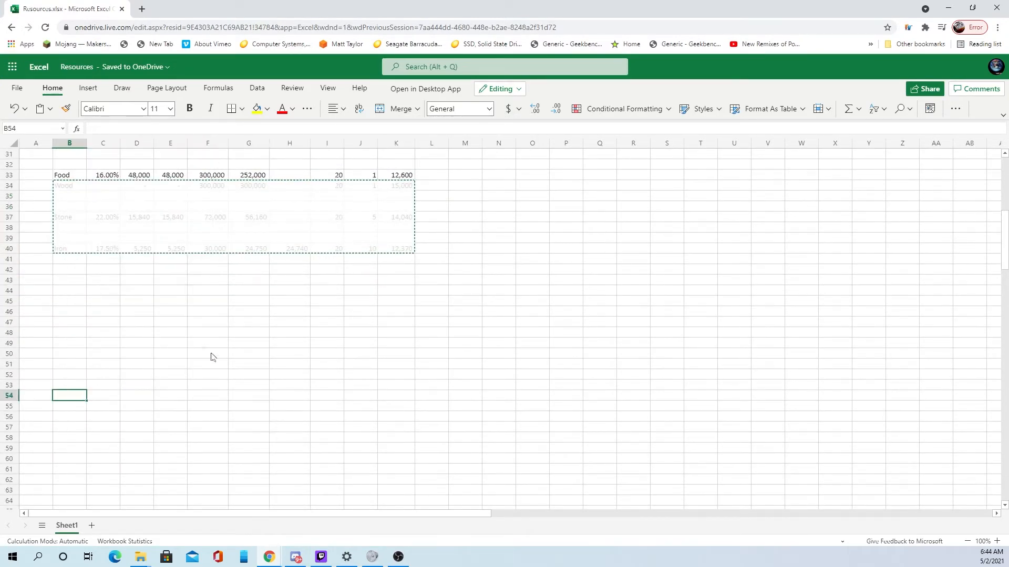
# Copy the Food row B33:K33 into the row below, starting at B34.
pyautogui.scroll(2, 211, 361)
pyautogui.moveTo(401, 227); pyautogui.dragTo(69, 226)
pyautogui.rightClick(68, 226)
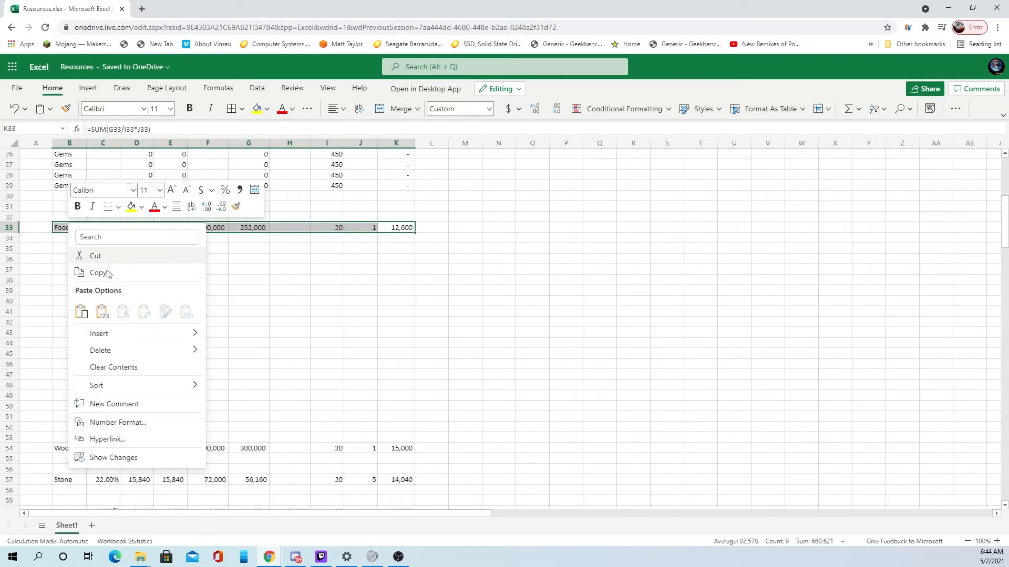
pyautogui.click(107, 273)
pyautogui.click(77, 240)
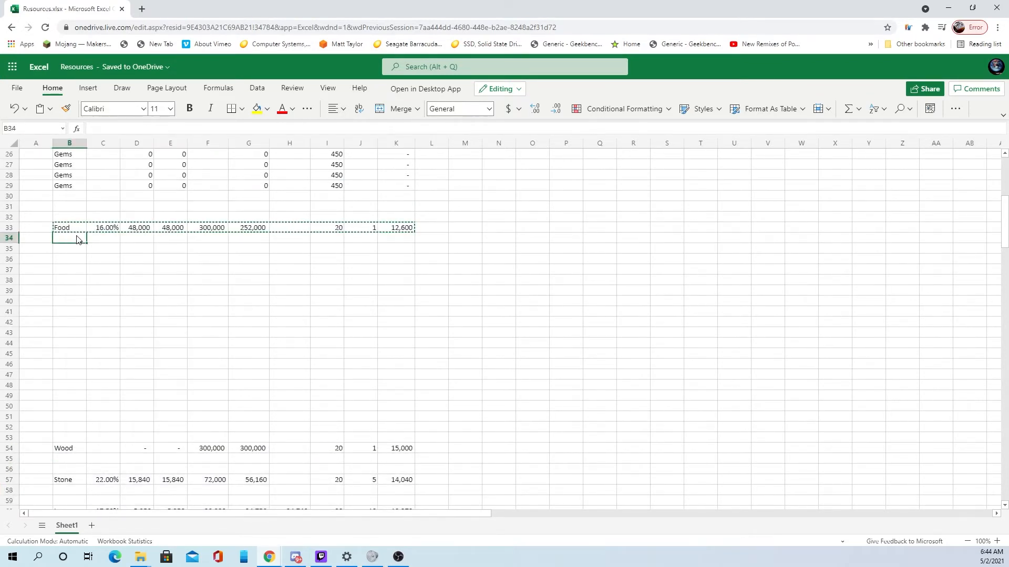
pyautogui.hotkey('ctrl', 'v')
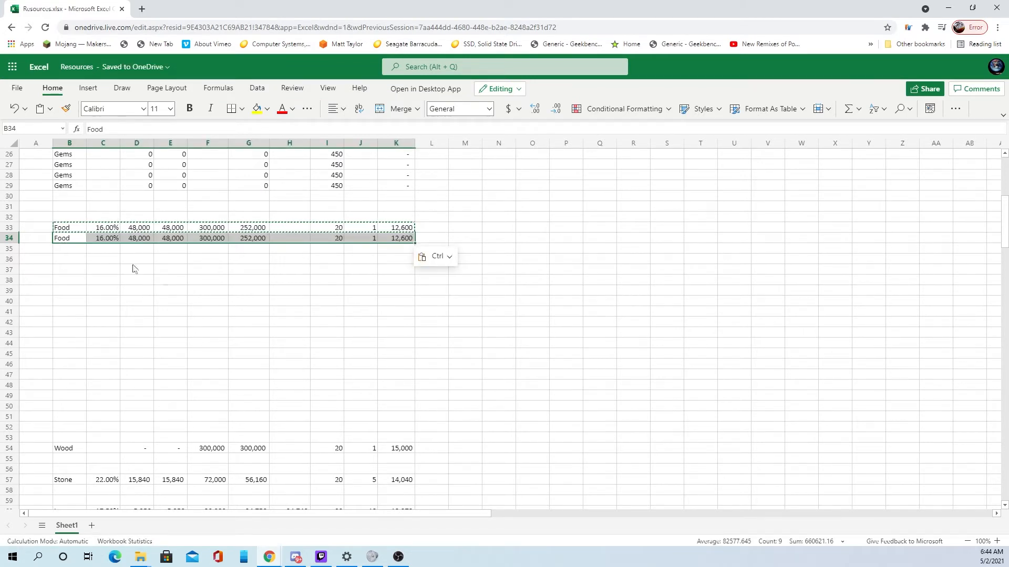
# Clear the Food amounts in F33:F34 and the percentages in C33:C34.
pyautogui.click(207, 300)
pyautogui.click(219, 239)
pyautogui.click(211, 230)
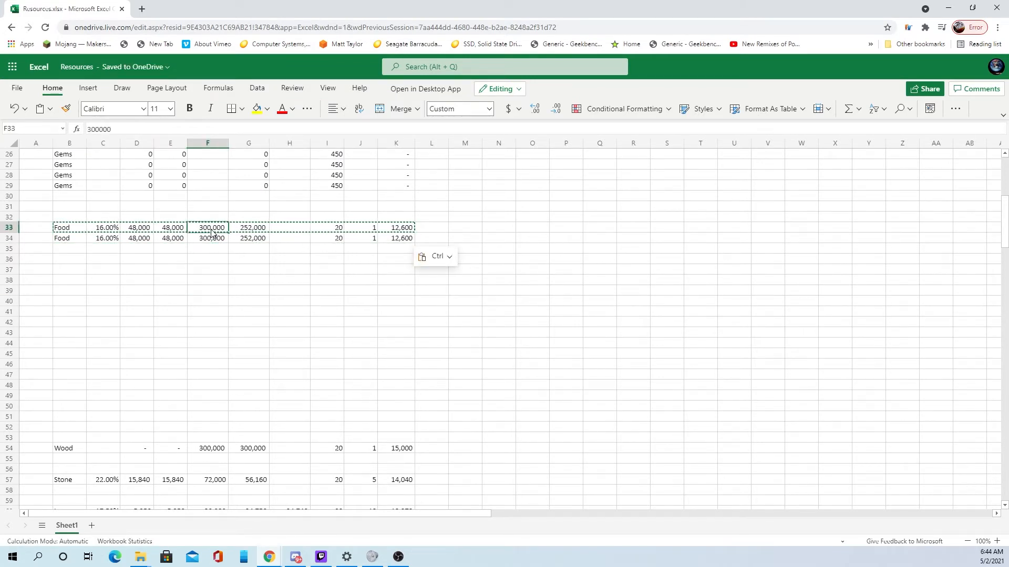
pyautogui.press('Delete')
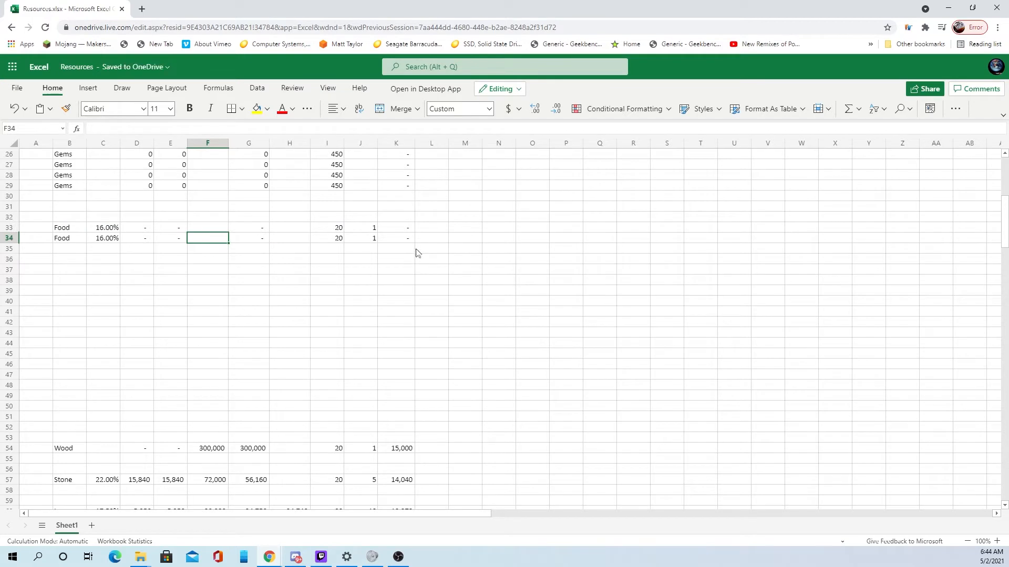
pyautogui.click(417, 244)
pyautogui.click(115, 230)
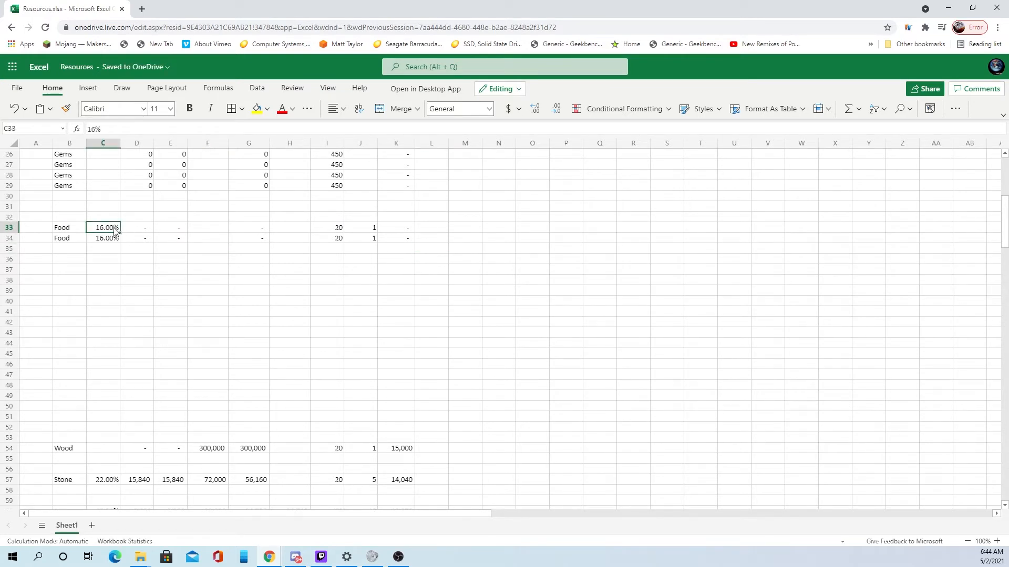
# Copy the two Food rows B33:K34 repeatedly down column B to fill rows 35 to 44.
pyautogui.moveTo(65, 232); pyautogui.dragTo(396, 239)
pyautogui.click(74, 250)
pyautogui.hotkey('ctrl', 'v')
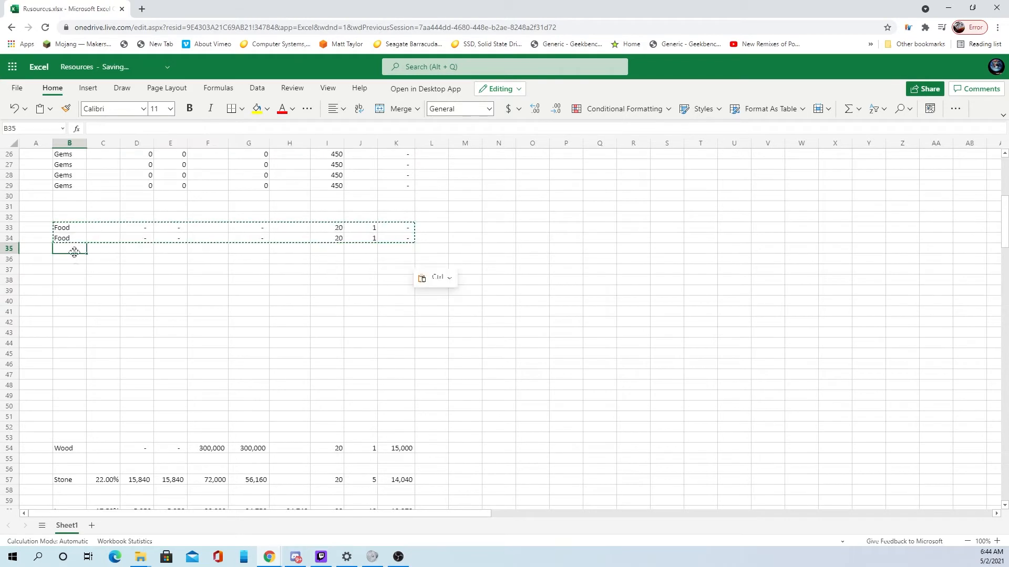
pyautogui.click(72, 260)
pyautogui.click(70, 271)
pyautogui.hotkey('ctrl', 'v')
pyautogui.click(73, 290)
pyautogui.hotkey('ctrl', 'v')
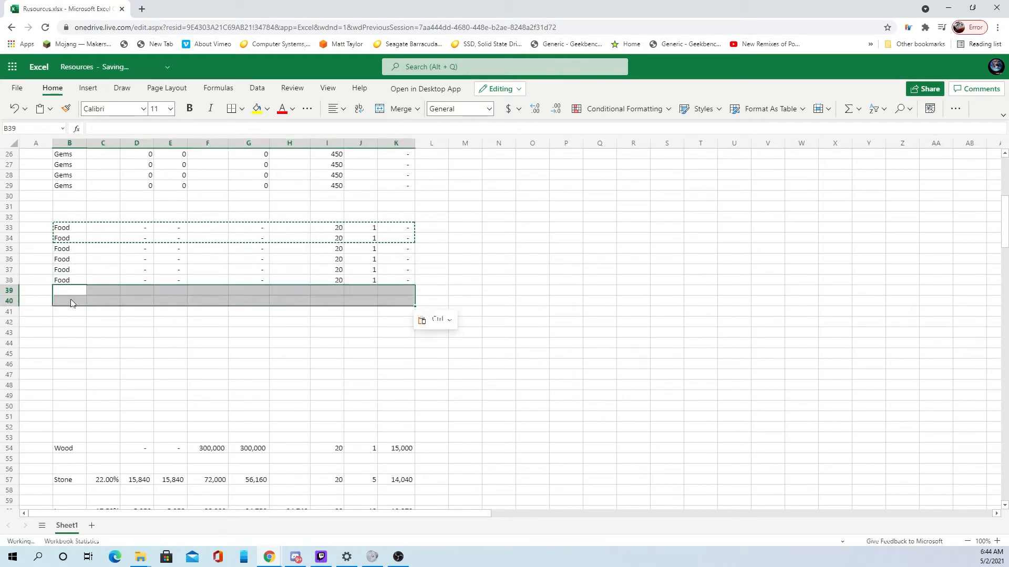
pyautogui.click(72, 311)
pyautogui.hotkey('ctrl', 'v')
pyautogui.click(72, 334)
pyautogui.hotkey('ctrl', 'v')
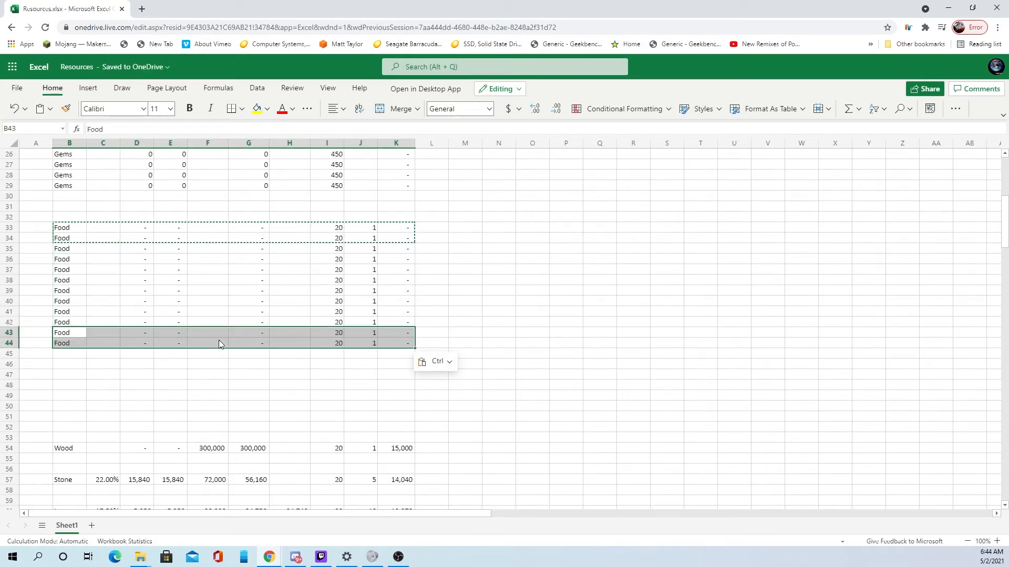
# Paste the two copied Food rows into rows 45 and 46, starting at B45.
pyautogui.scroll(-3, 221, 341)
pyautogui.scroll(3, 227, 355)
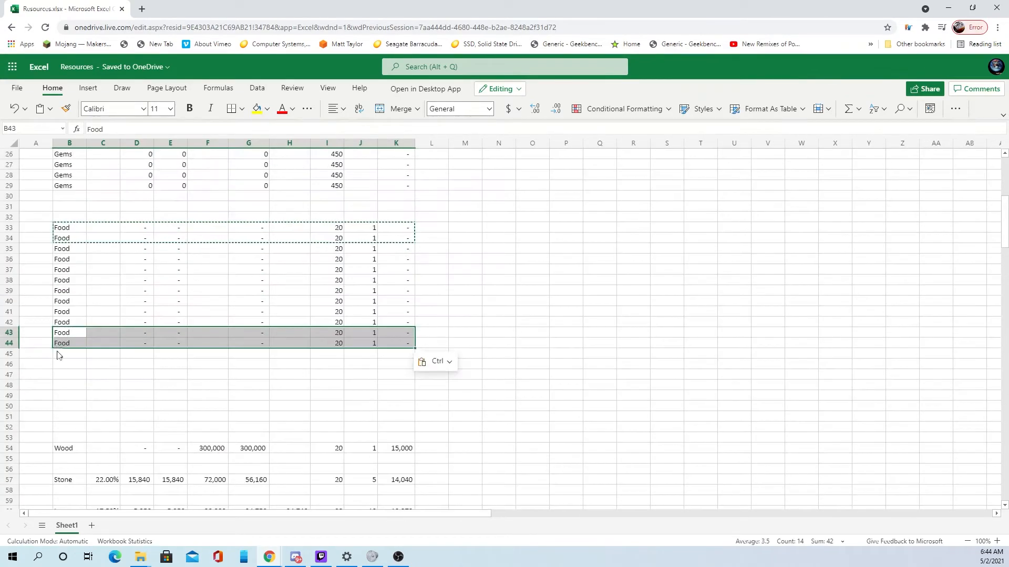
pyautogui.click(61, 353)
pyautogui.hotkey('ctrl', 'v')
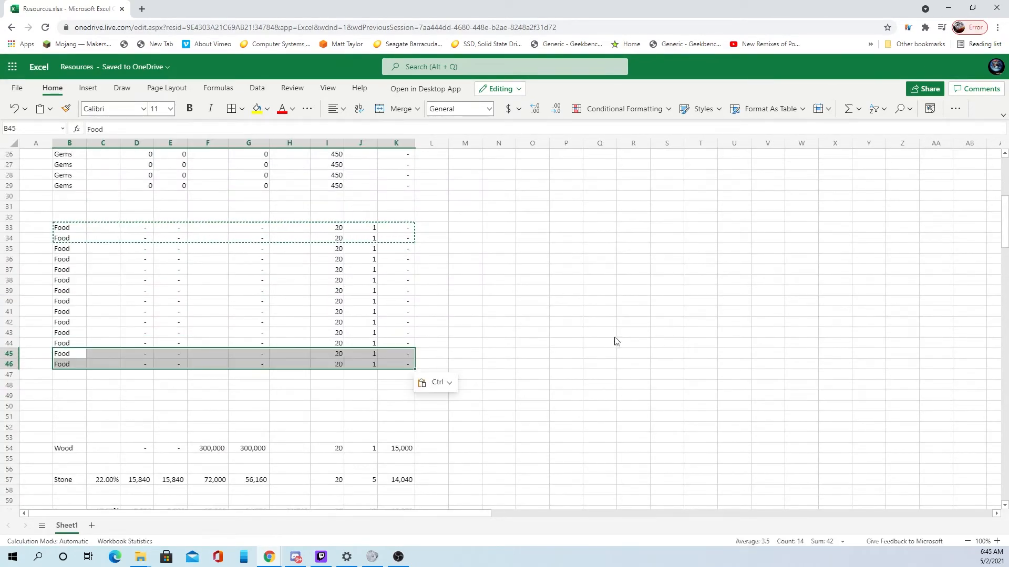
# Move the Wood row B54:K54 up to row 49, starting at B49.
pyautogui.scroll(10, 606, 356)
pyautogui.scroll(-18, 580, 401)
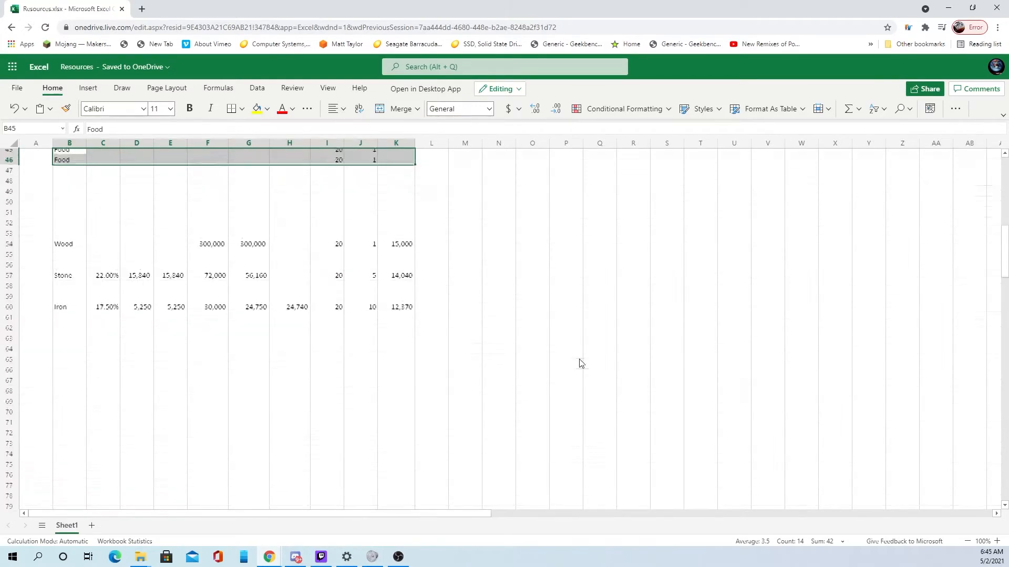
pyautogui.scroll(4, 310, 218)
pyautogui.scroll(2, 704, 337)
pyautogui.click(566, 322)
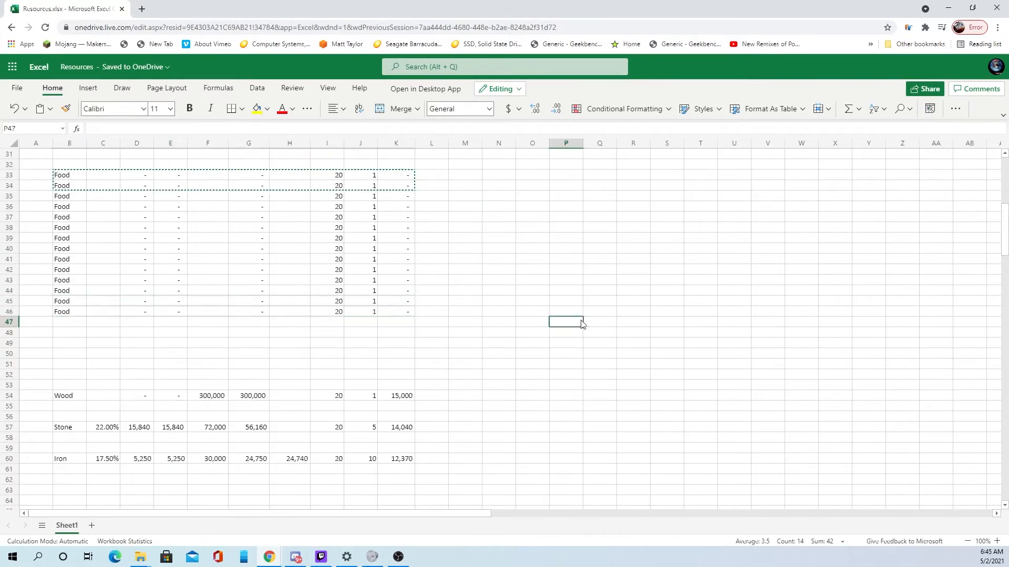
pyautogui.moveTo(66, 386)
pyautogui.mouseDown()
pyautogui.moveTo(106, 398)
pyautogui.moveTo(382, 406)
pyautogui.moveTo(386, 398)
pyautogui.moveTo(76, 403)
pyautogui.mouseUp()
pyautogui.rightClick(72, 402)
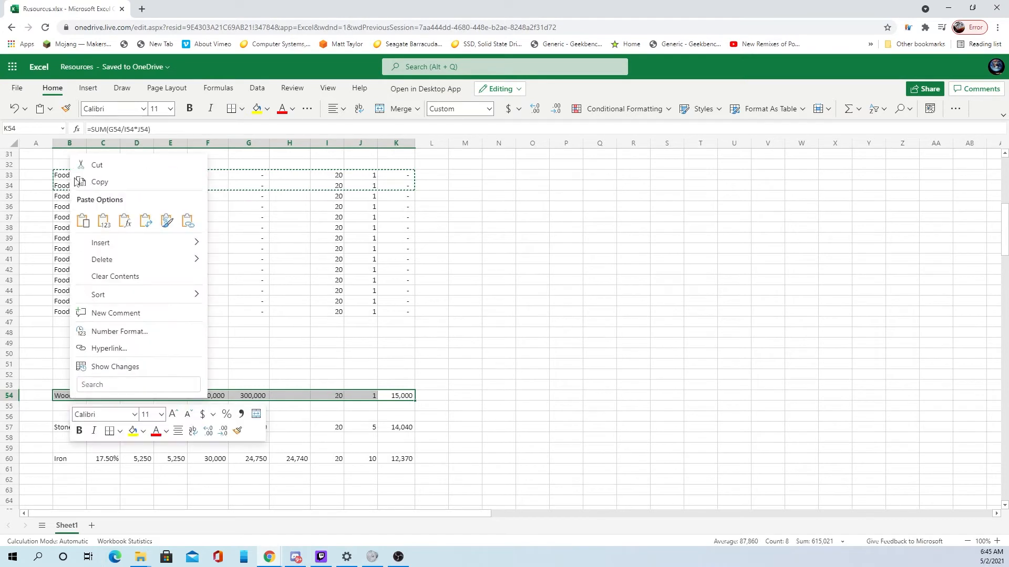
pyautogui.click(100, 165)
pyautogui.click(72, 336)
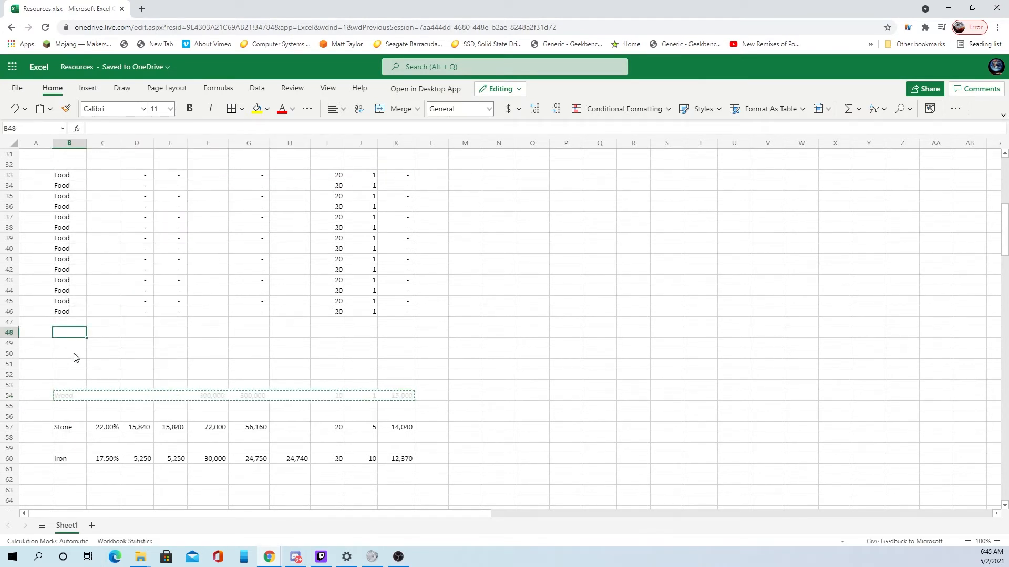
pyautogui.press('Down')
pyautogui.hotkey('ctrl', 'v')
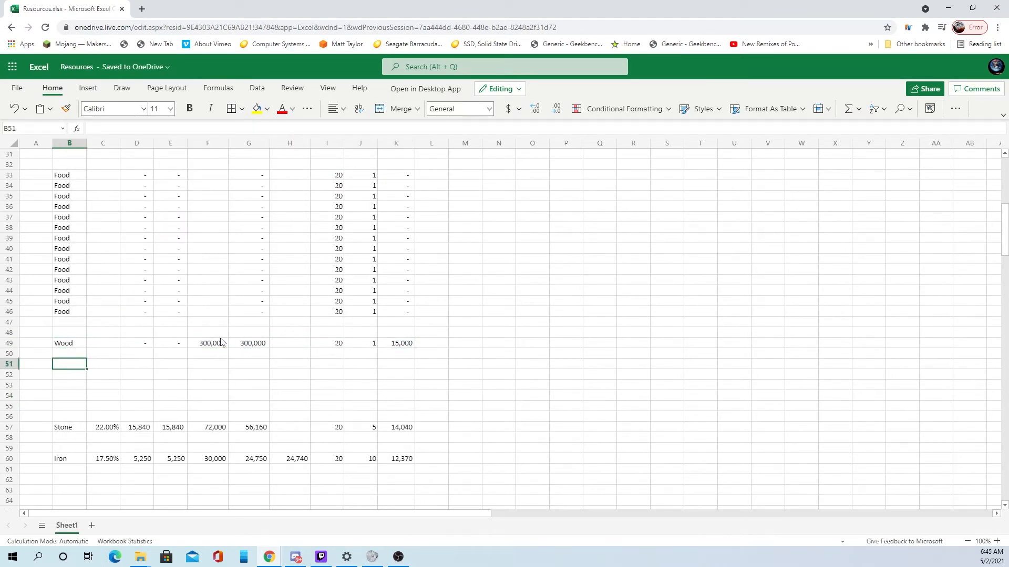
# Clear the Wood amount in F49 and copy the Wood row B49:K49 into rows 50 to 53.
pyautogui.click(205, 345)
pyautogui.moveTo(418, 345); pyautogui.dragTo(382, 351)
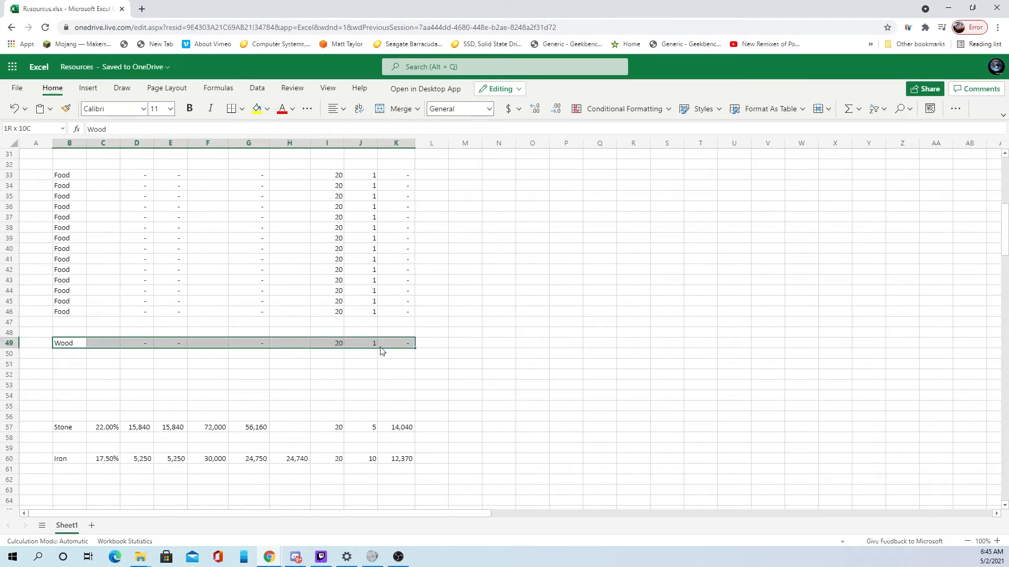
pyautogui.click(77, 356)
pyautogui.hotkey('ctrl', 'v')
pyautogui.click(78, 365)
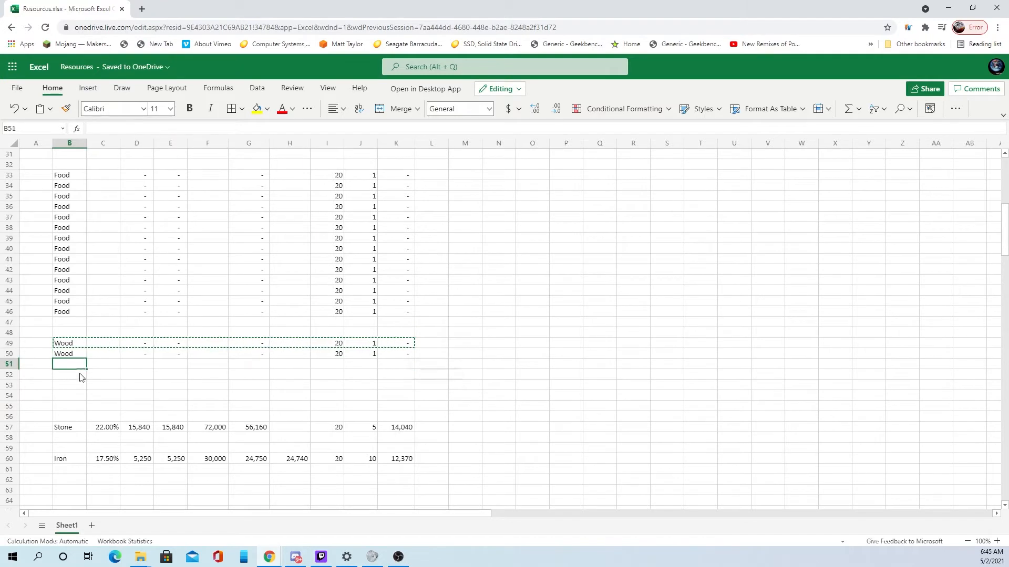
pyautogui.hotkey('ctrl', 'v')
pyautogui.click(75, 386)
pyautogui.hotkey('ctrl', 'v')
pyautogui.click(72, 372)
pyautogui.hotkey('ctrl', 'v')
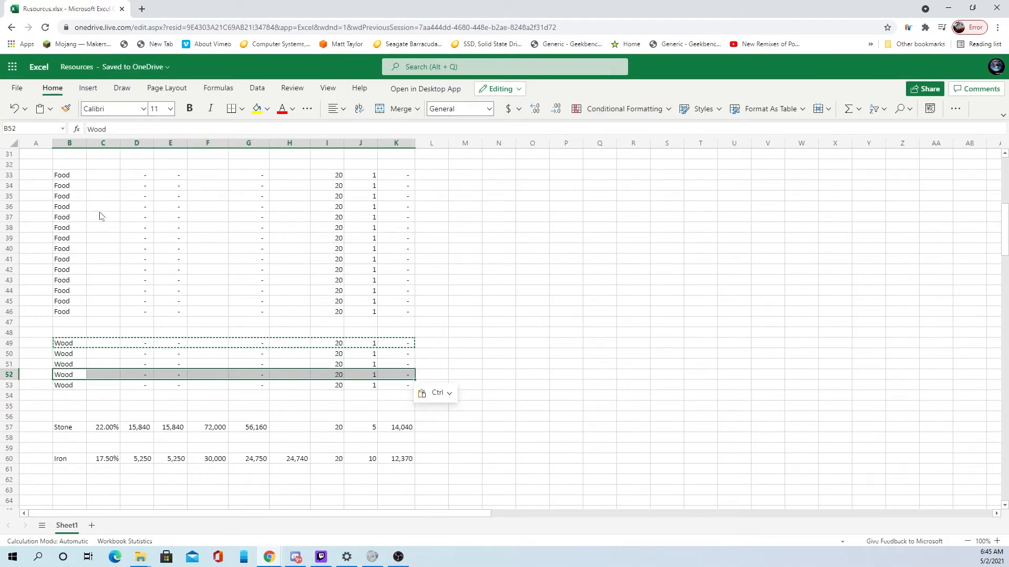
# Copy the last Food row B46:K46 into row 47, starting at B47.
pyautogui.click(69, 181)
pyautogui.click(65, 178)
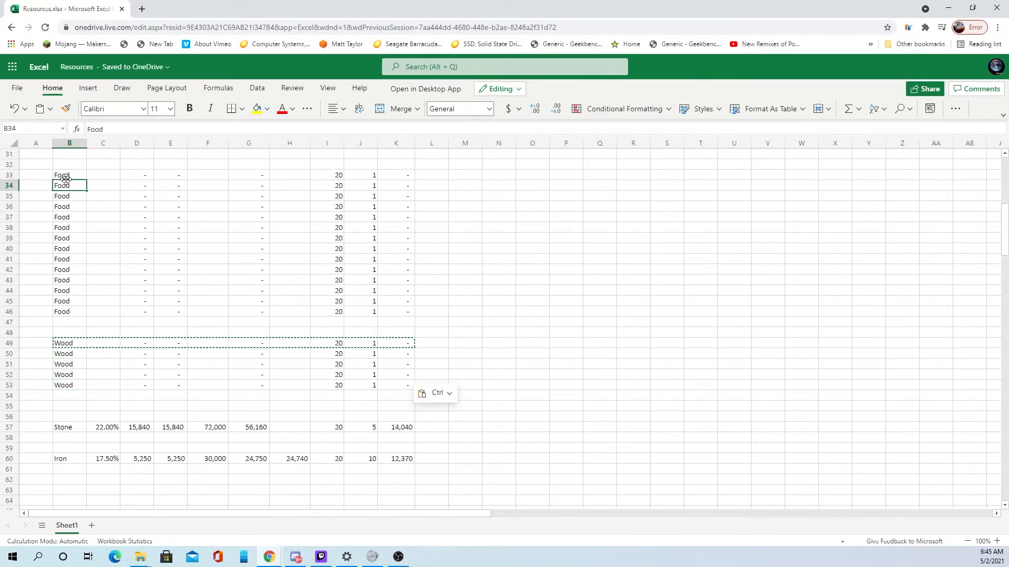
pyautogui.press('Down')
pyautogui.press('Down')
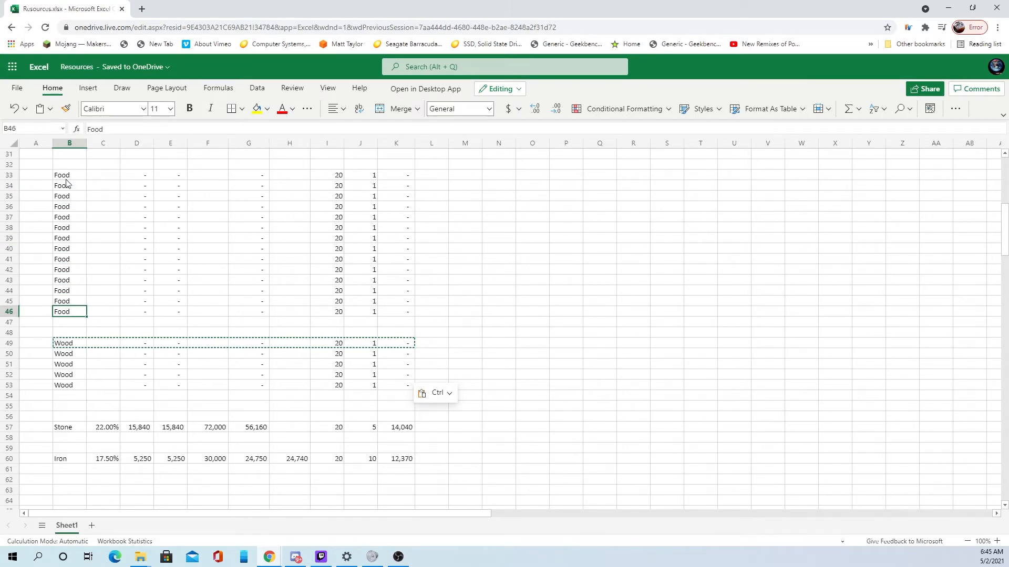
pyautogui.moveTo(67, 314); pyautogui.dragTo(395, 315)
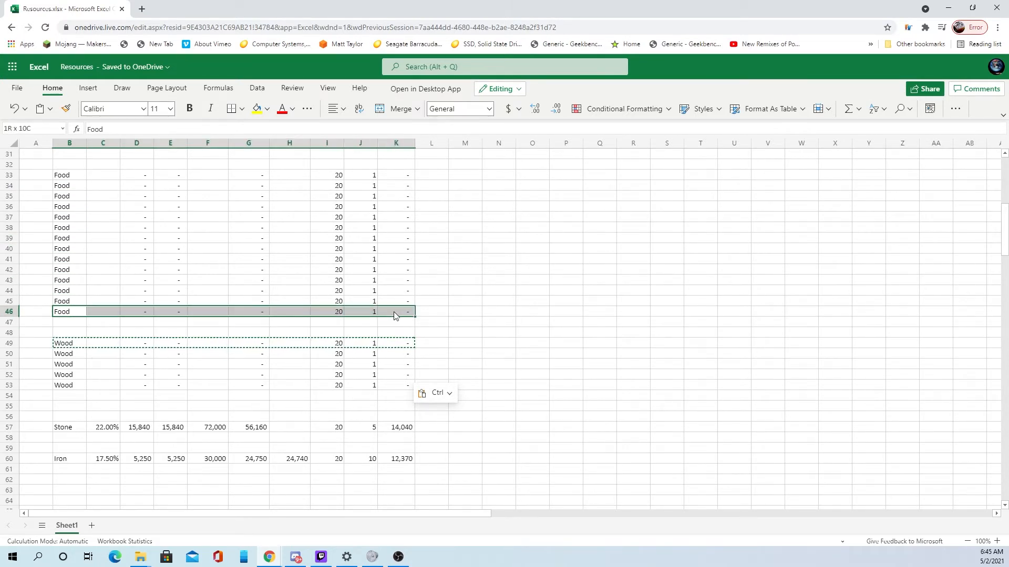
pyautogui.hotkey('ctrl', 'c')
pyautogui.click(67, 323)
pyautogui.hotkey('ctrl', 'v')
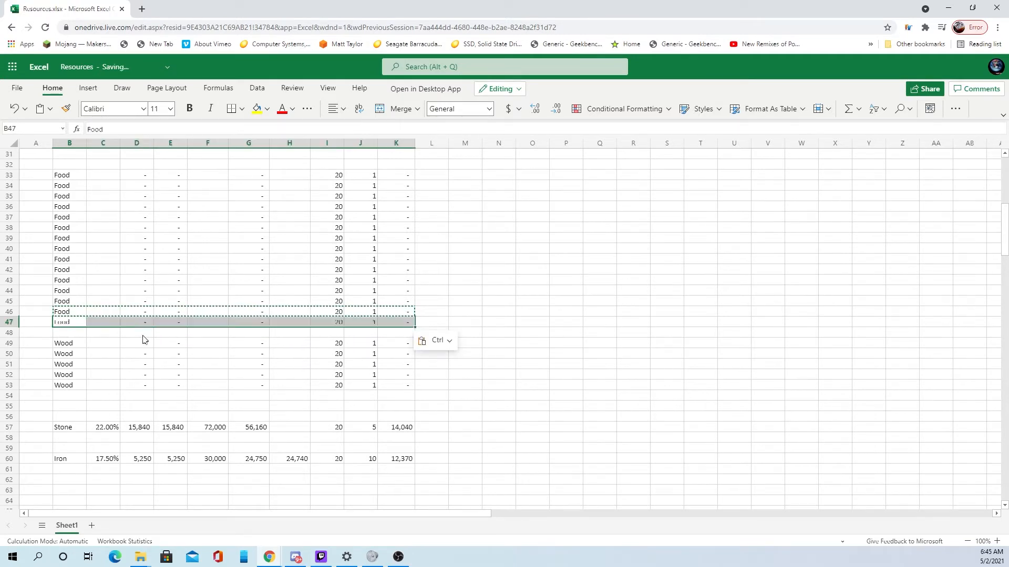
# Move the Stone and Iron block B57:K60 down so it starts at B81.
pyautogui.moveTo(67, 347); pyautogui.dragTo(61, 409)
pyautogui.scroll(-2, 451, 417)
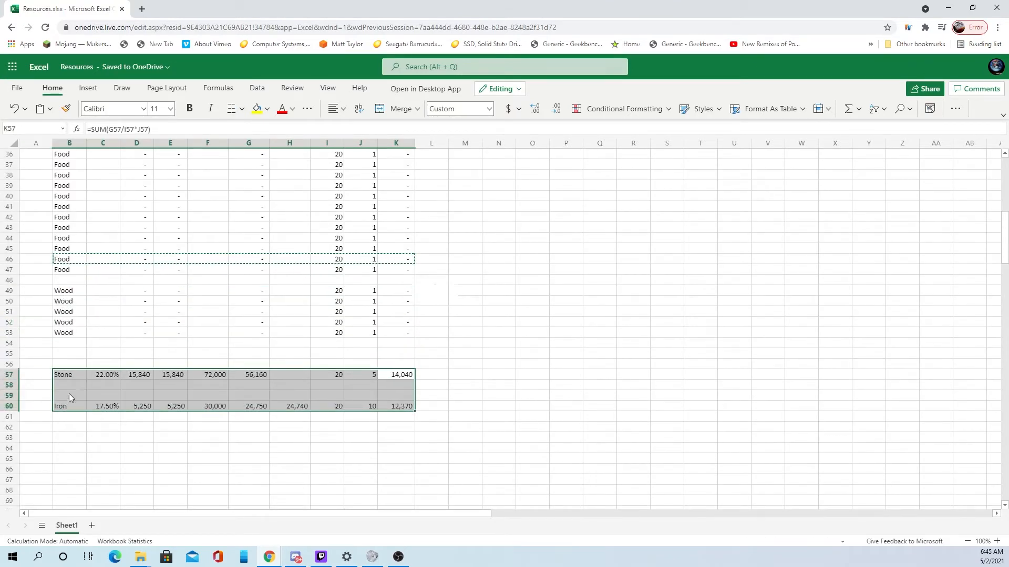
pyautogui.rightClick(69, 393)
pyautogui.click(126, 162)
pyautogui.scroll(-5, 105, 362)
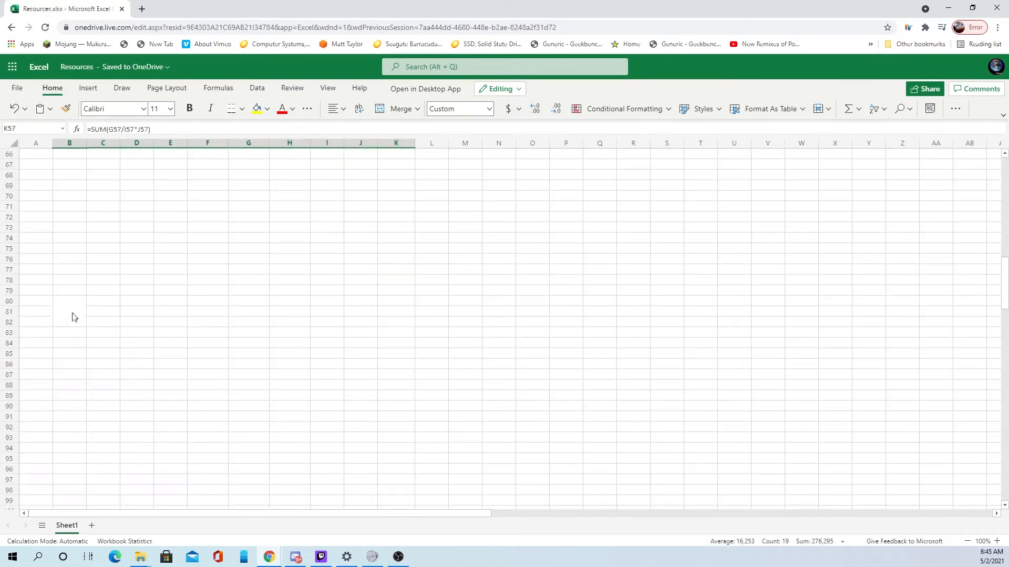
pyautogui.rightClick(72, 311)
pyautogui.click(87, 136)
pyautogui.click(170, 382)
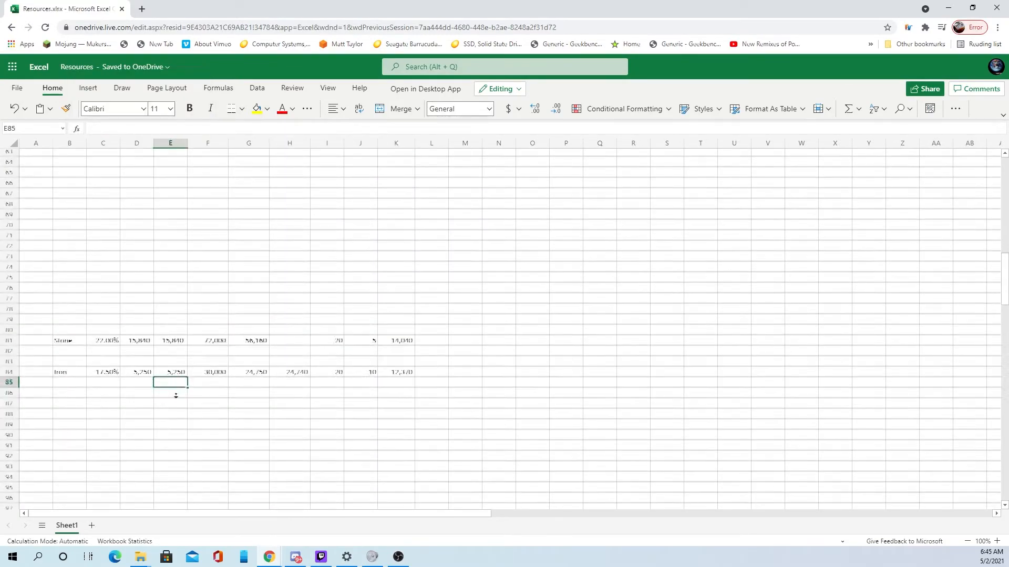
pyautogui.scroll(-8, 171, 400)
pyautogui.scroll(20, 215, 399)
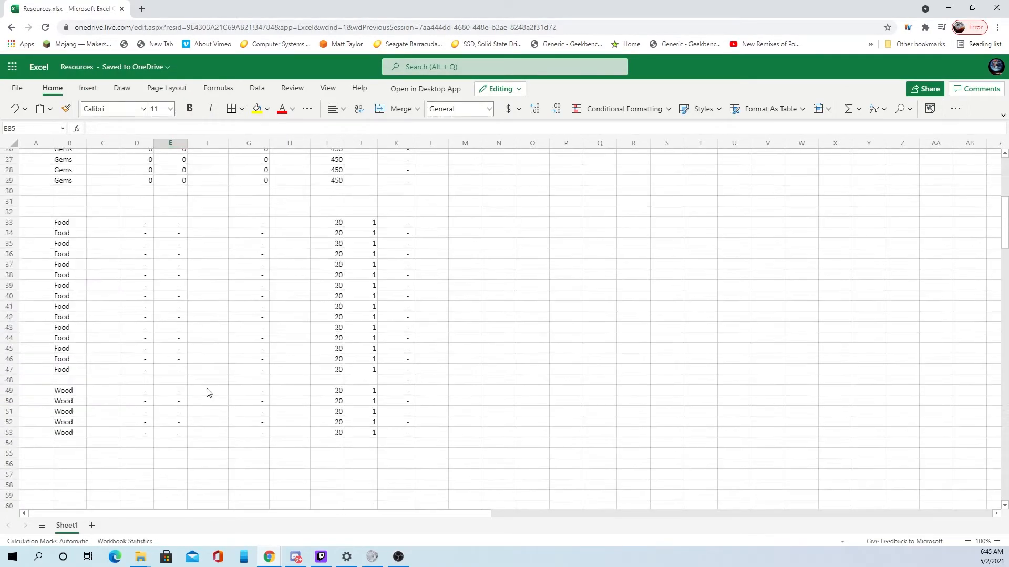
pyautogui.scroll(-6, 247, 363)
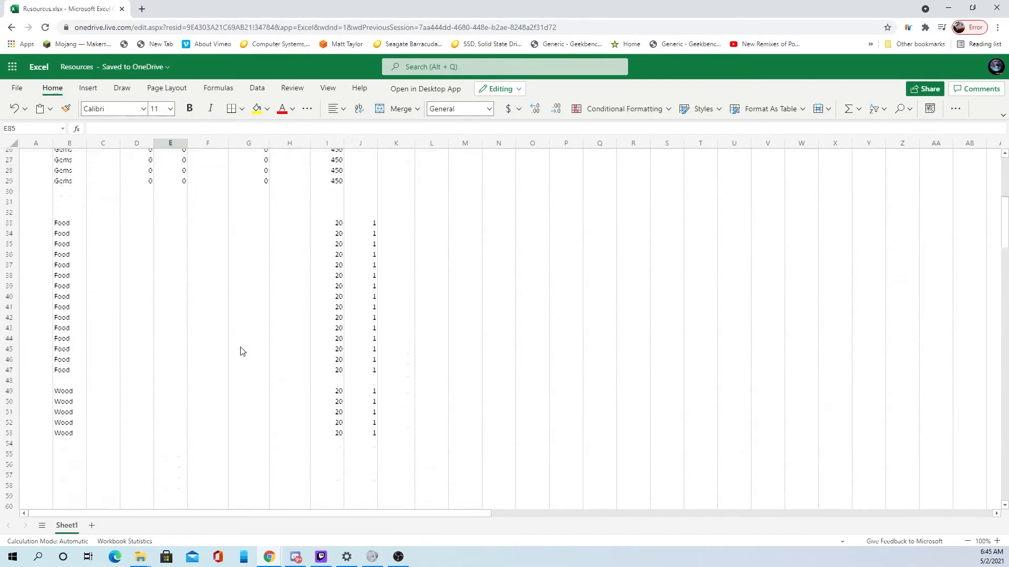
pyautogui.scroll(2, 74, 237)
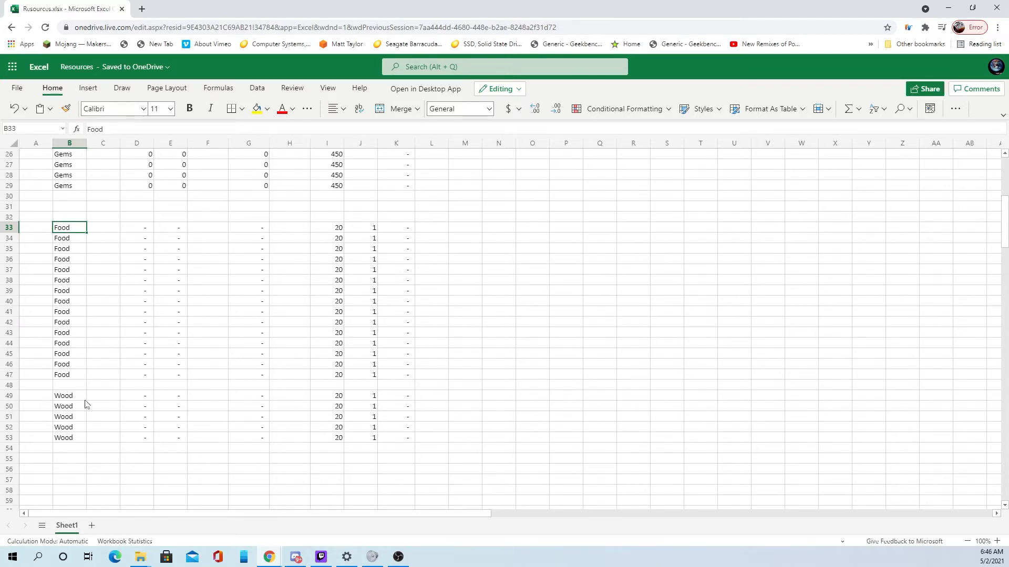
pyautogui.moveTo(64, 401); pyautogui.dragTo(401, 446)
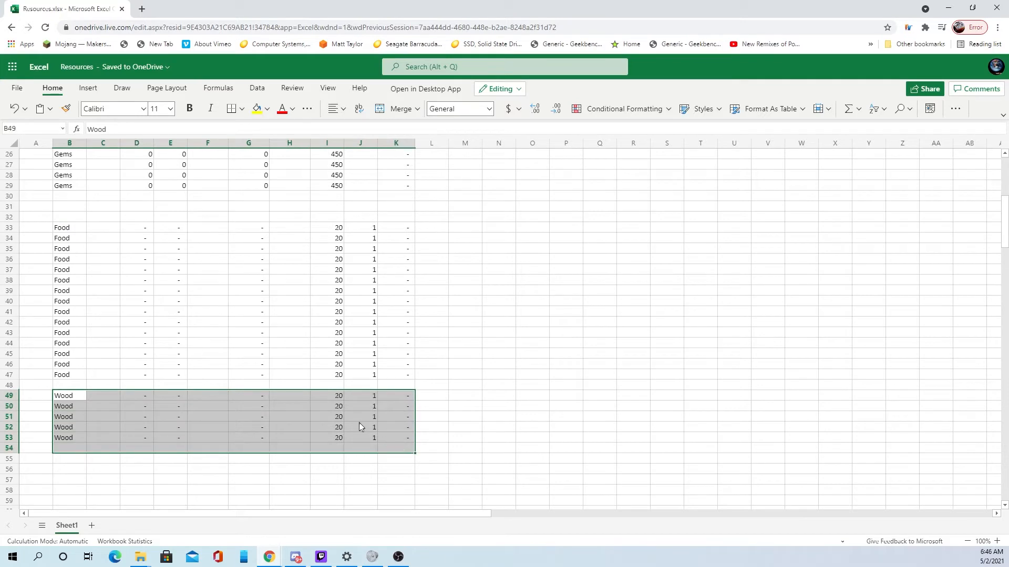
pyautogui.click(381, 443)
pyautogui.moveTo(71, 400); pyautogui.dragTo(401, 445)
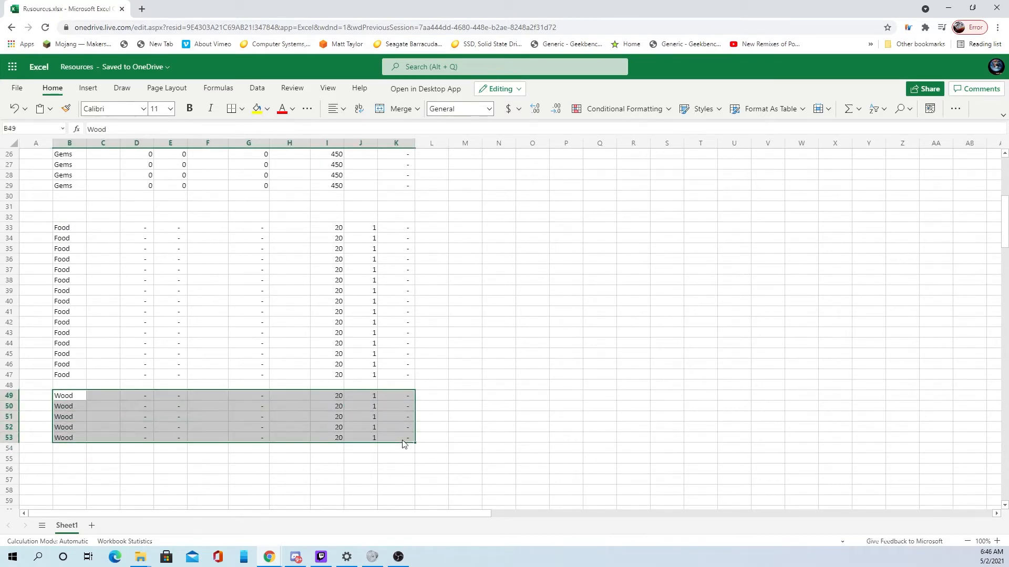
pyautogui.rightClick(343, 420)
pyautogui.click(369, 184)
pyautogui.scroll(-3, 202, 360)
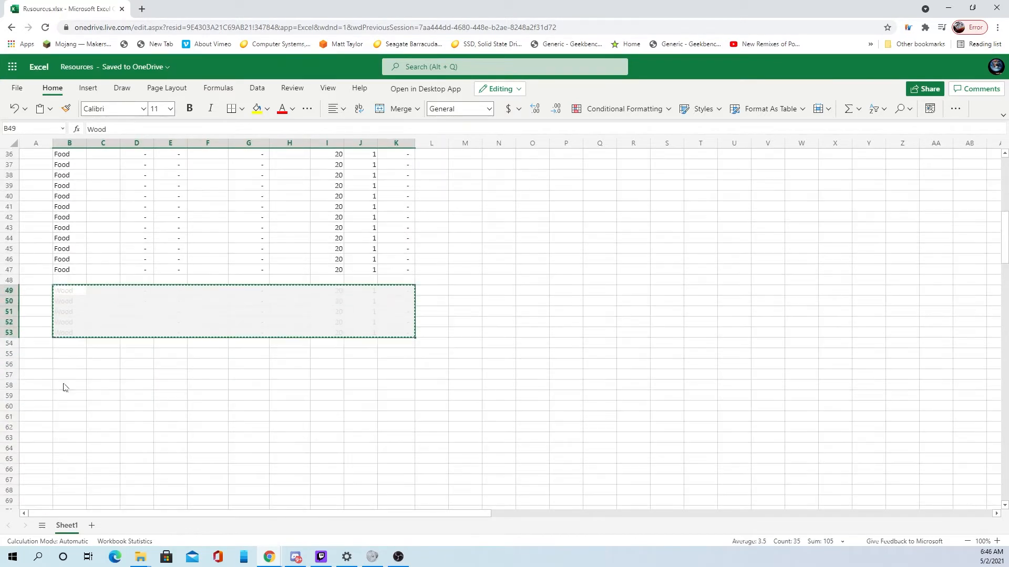
pyautogui.scroll(1, 84, 390)
pyautogui.scroll(3, 72, 340)
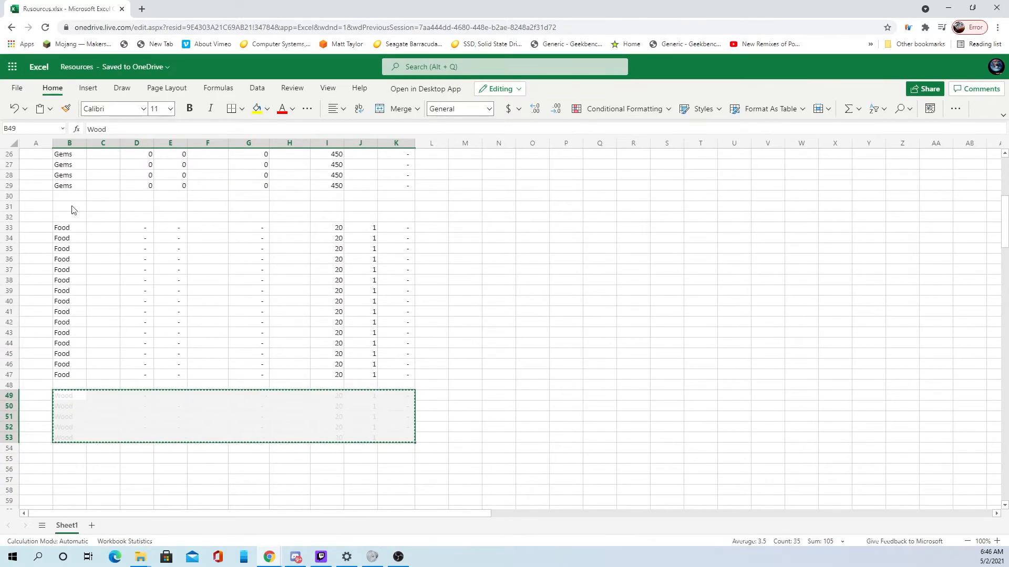
# Move the Food and Wood block B33:K53 down so it starts at B35.
pyautogui.moveTo(58, 227); pyautogui.dragTo(381, 439)
pyautogui.rightClick(355, 380)
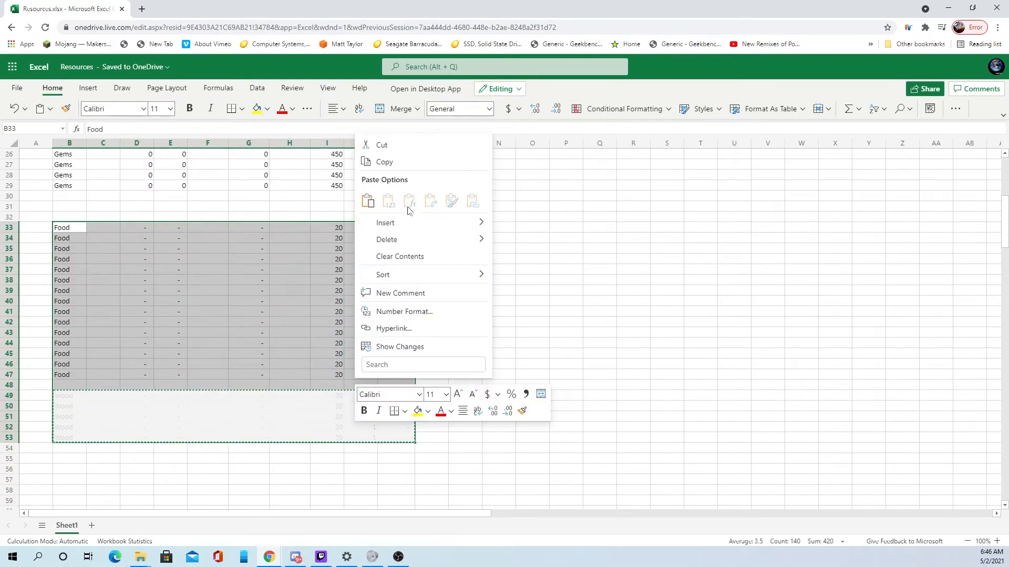
pyautogui.click(363, 161)
pyautogui.click(78, 206)
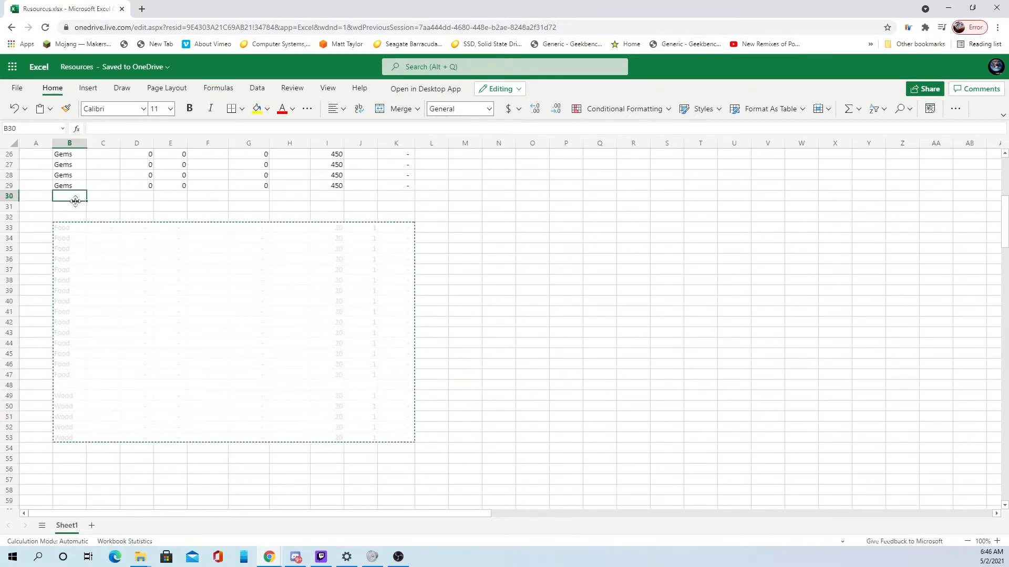
pyautogui.click(79, 218)
pyautogui.click(68, 249)
pyautogui.rightClick(67, 249)
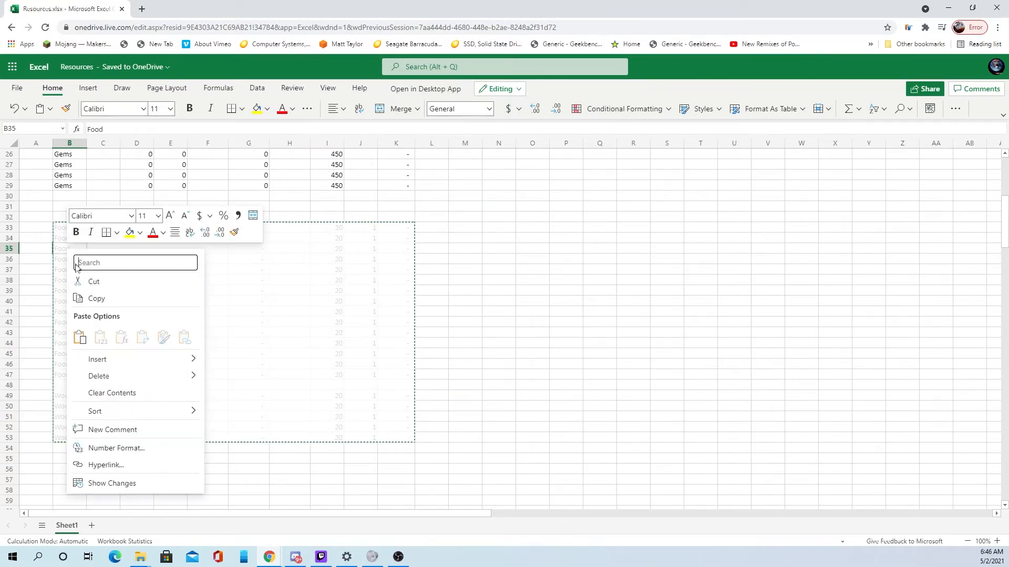
pyautogui.click(81, 335)
pyautogui.click(62, 209)
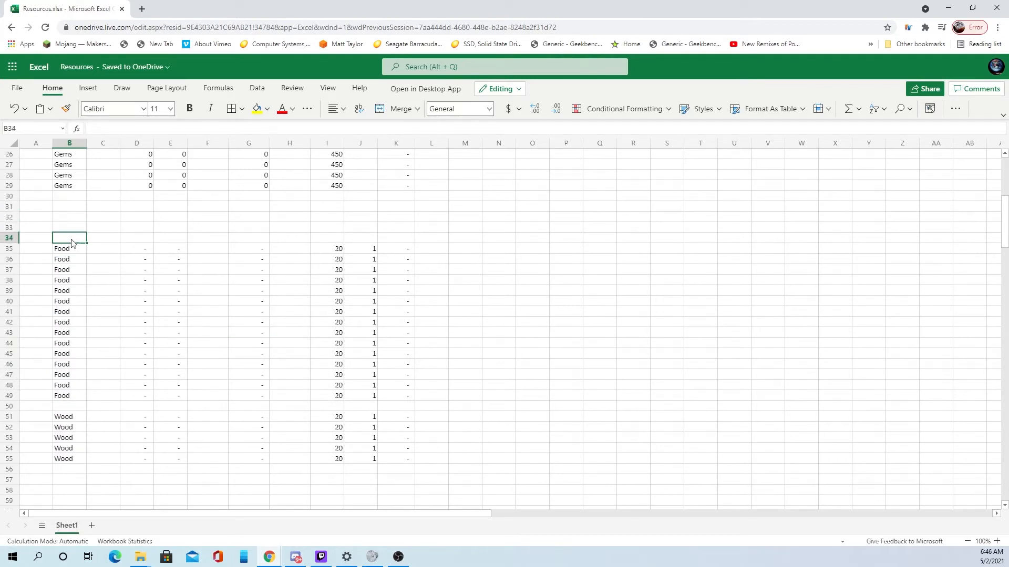
# Move the five Wood rows B51:K55 down so they start at B57.
pyautogui.scroll(-3, 74, 242)
pyautogui.moveTo(65, 367); pyautogui.dragTo(404, 409)
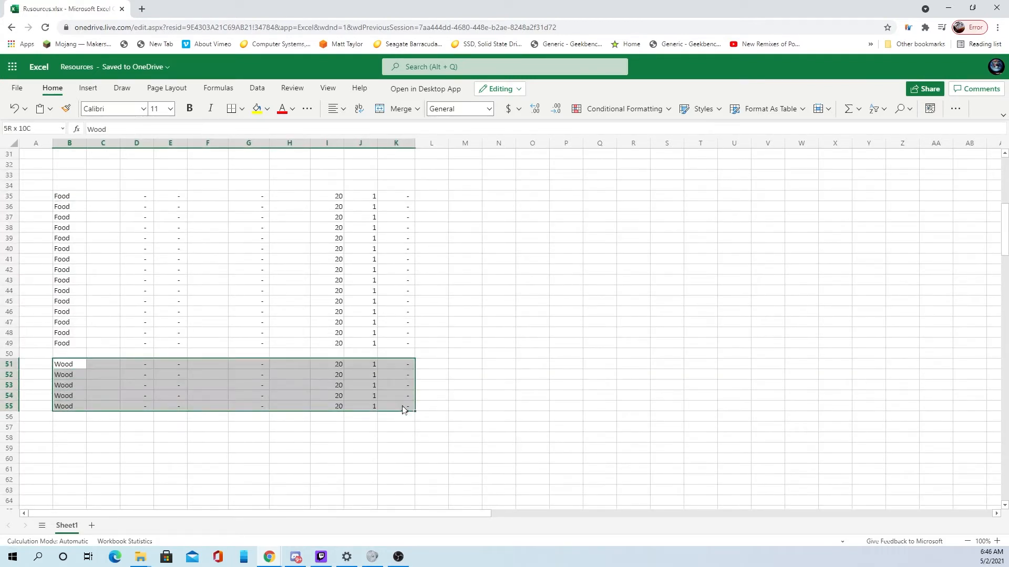
pyautogui.rightClick(386, 396)
pyautogui.click(415, 161)
pyautogui.scroll(-3, 74, 320)
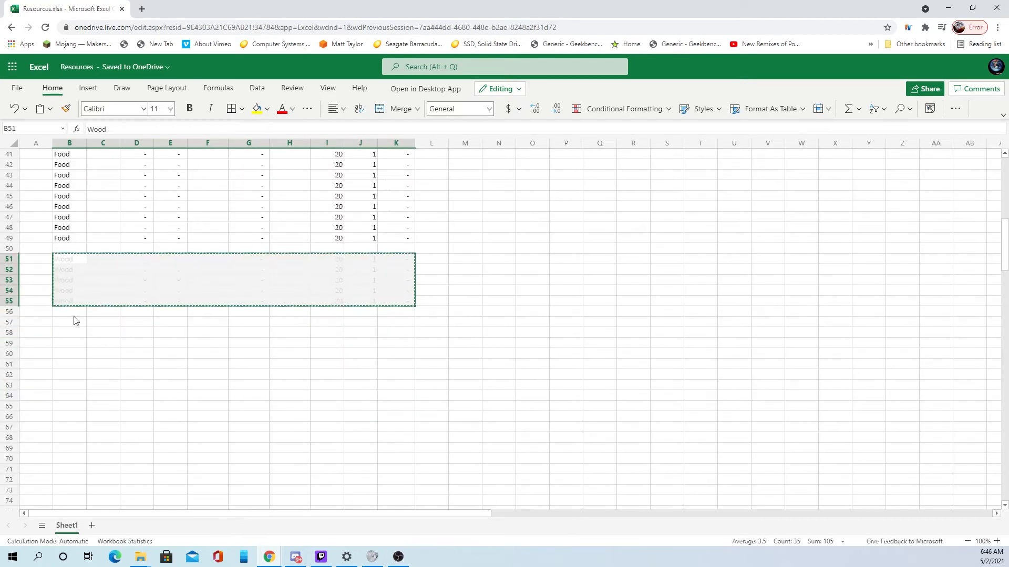
pyautogui.click(75, 320)
pyautogui.rightClick(75, 321)
pyautogui.click(83, 143)
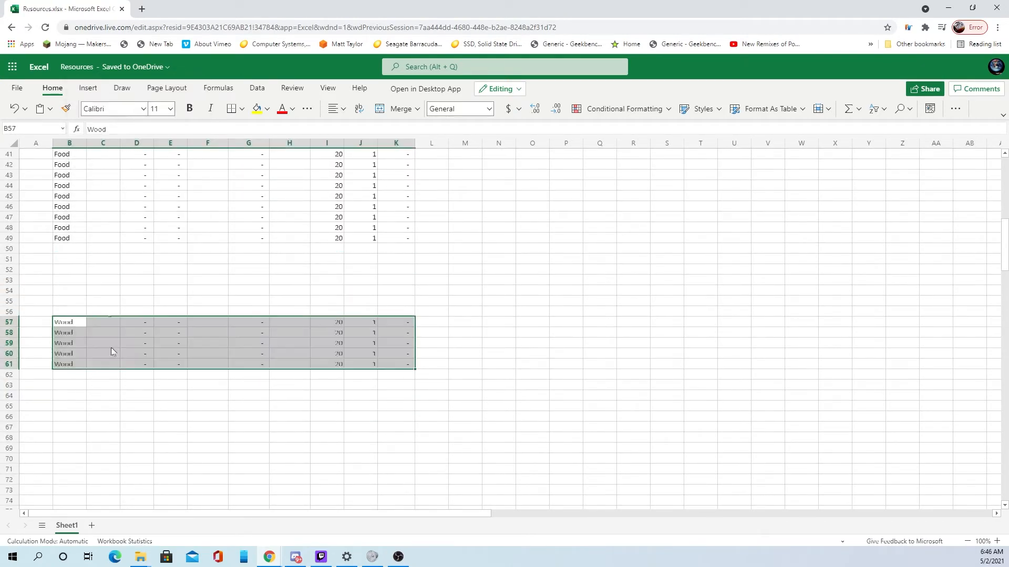
# Try to paste the clipboard contents into B54.
pyautogui.click(70, 250)
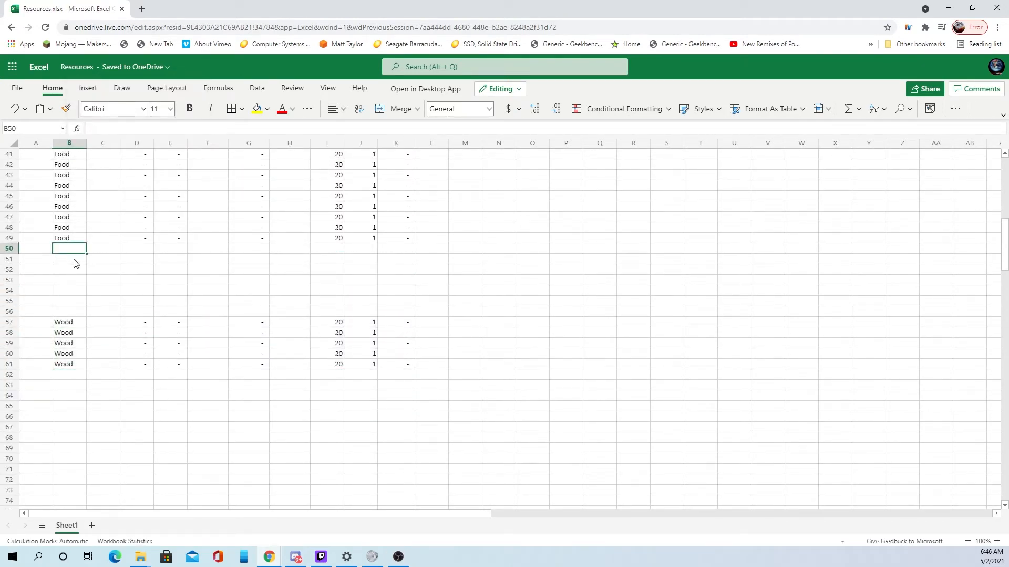
pyautogui.rightClick(75, 296)
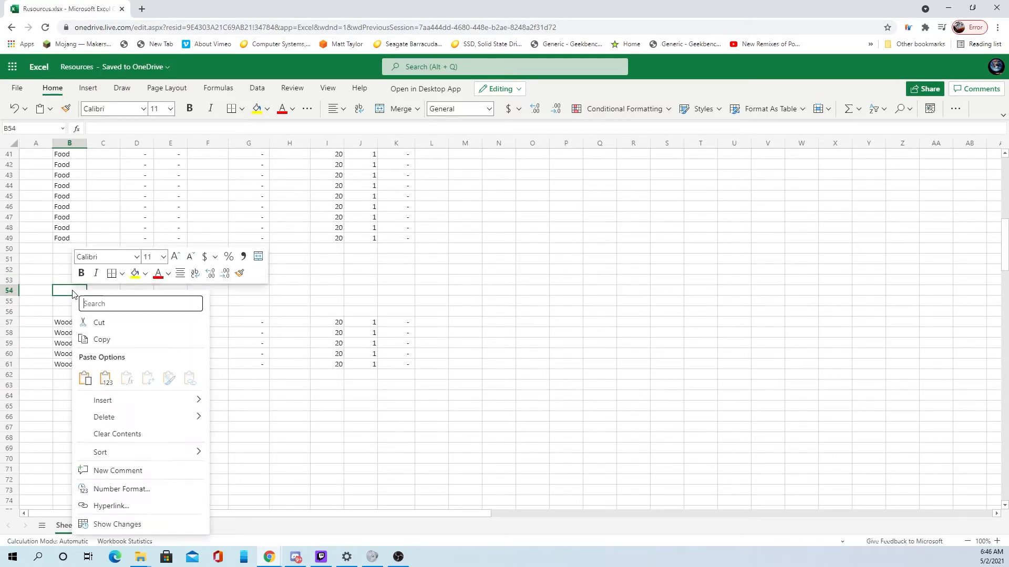
pyautogui.click(84, 378)
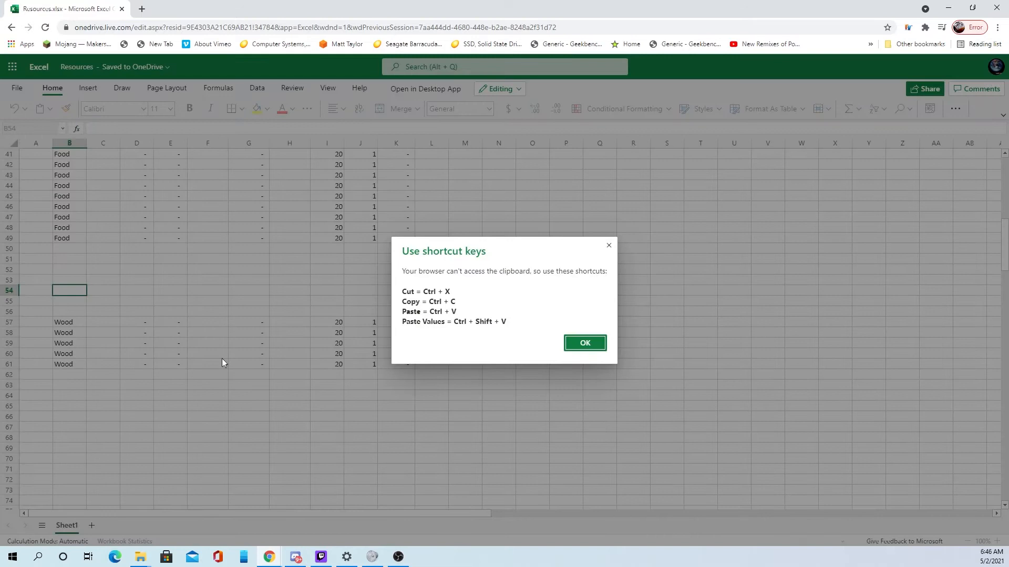
pyautogui.click(573, 348)
# Select the first two Wood rows, B57:K58.
pyautogui.moveTo(406, 328); pyautogui.dragTo(65, 336)
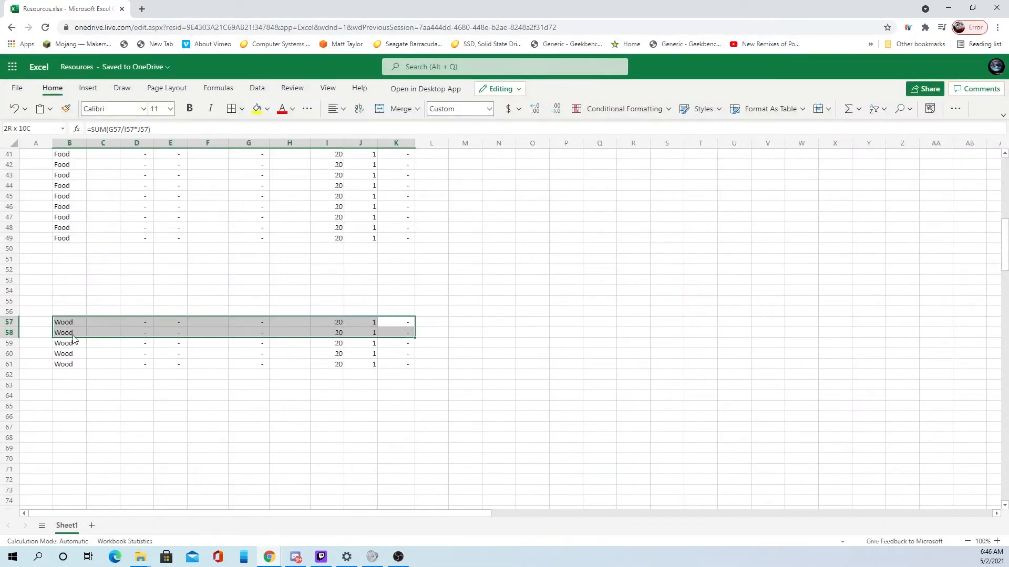
# Move the two Wood rows in B57:K58 up so the block starts at B54.
pyautogui.rightClick(76, 338)
pyautogui.click(113, 118)
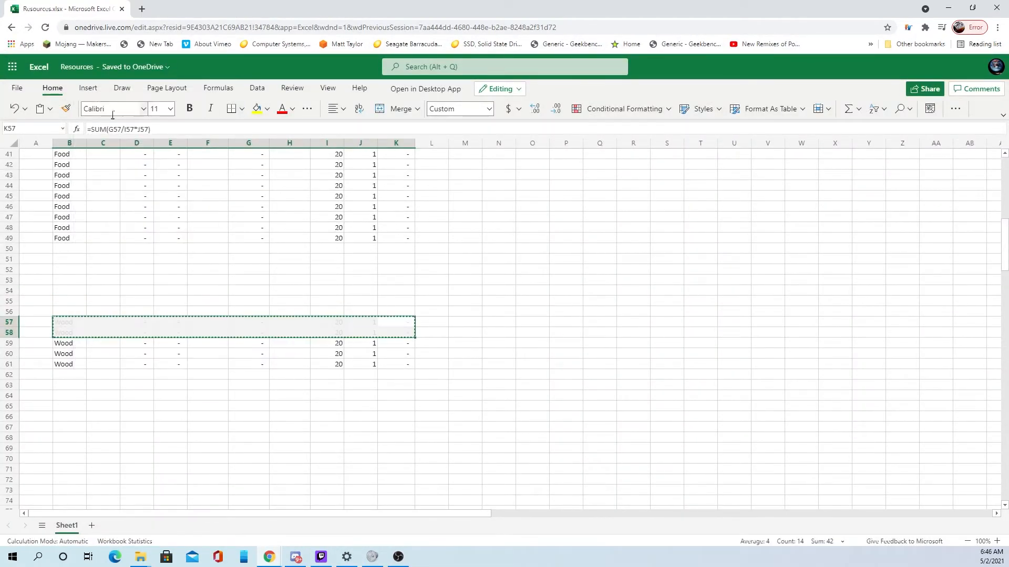
pyautogui.click(70, 248)
pyautogui.press('Down')
pyautogui.press('Down')
pyautogui.press('Down')
pyautogui.press('Down')
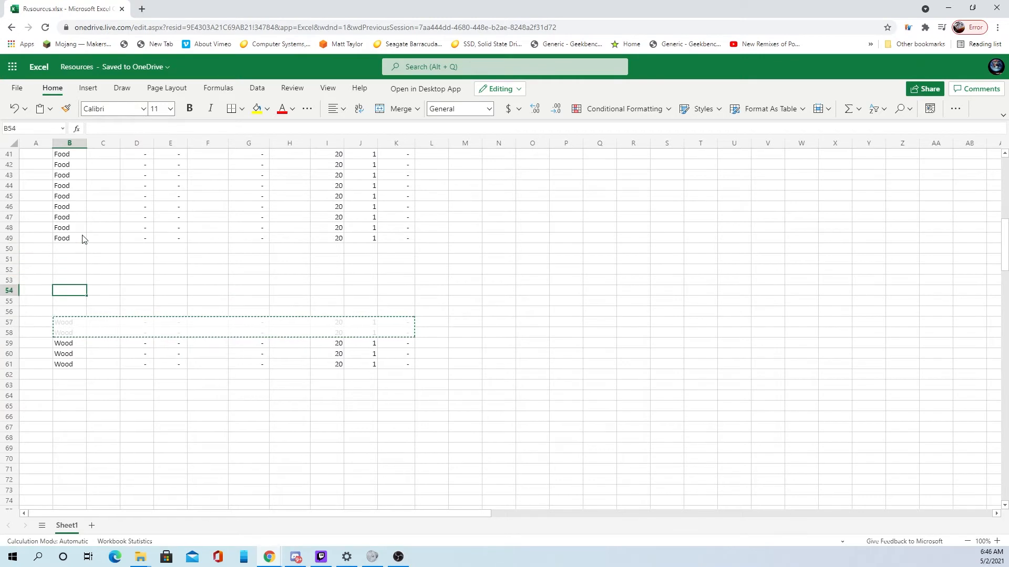
pyautogui.hotkey('ctrl', 'v')
pyautogui.press('Down')
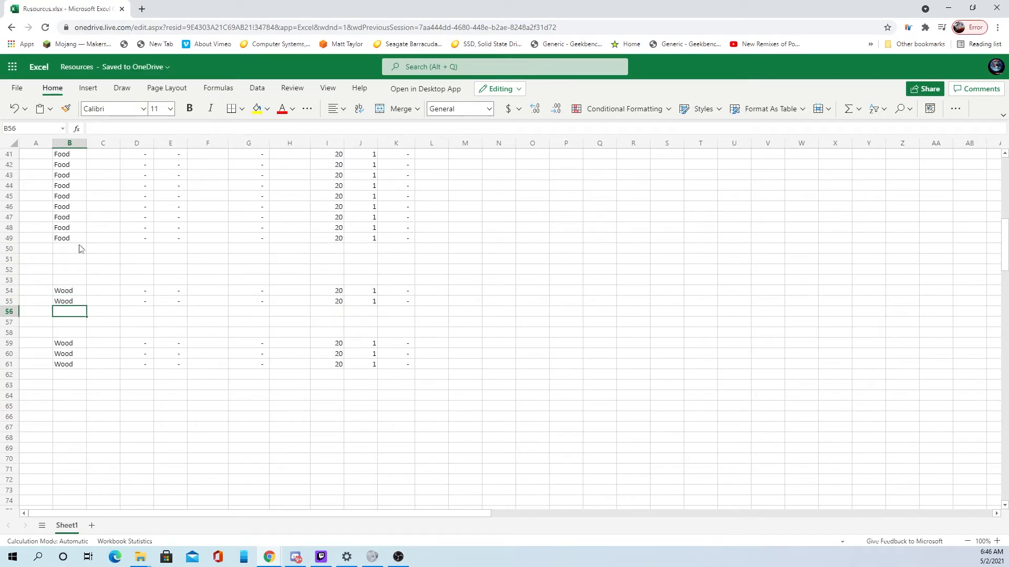
# Move the Wood row in B54:K54 down to row 56.
pyautogui.moveTo(65, 292); pyautogui.dragTo(409, 294)
pyautogui.rightClick(415, 290)
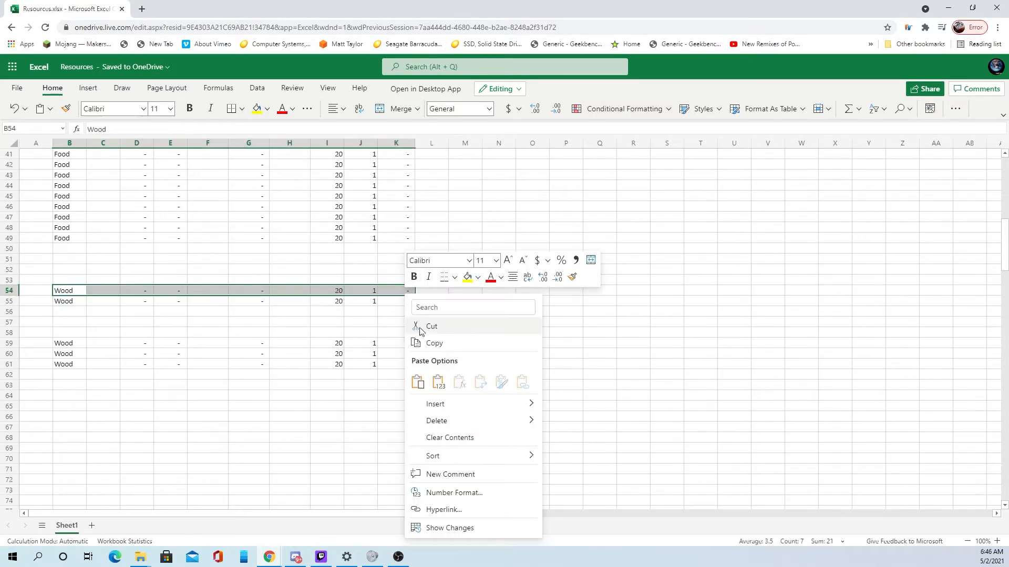
pyautogui.click(432, 326)
pyautogui.click(82, 311)
pyautogui.hotkey('ctrl', 'v')
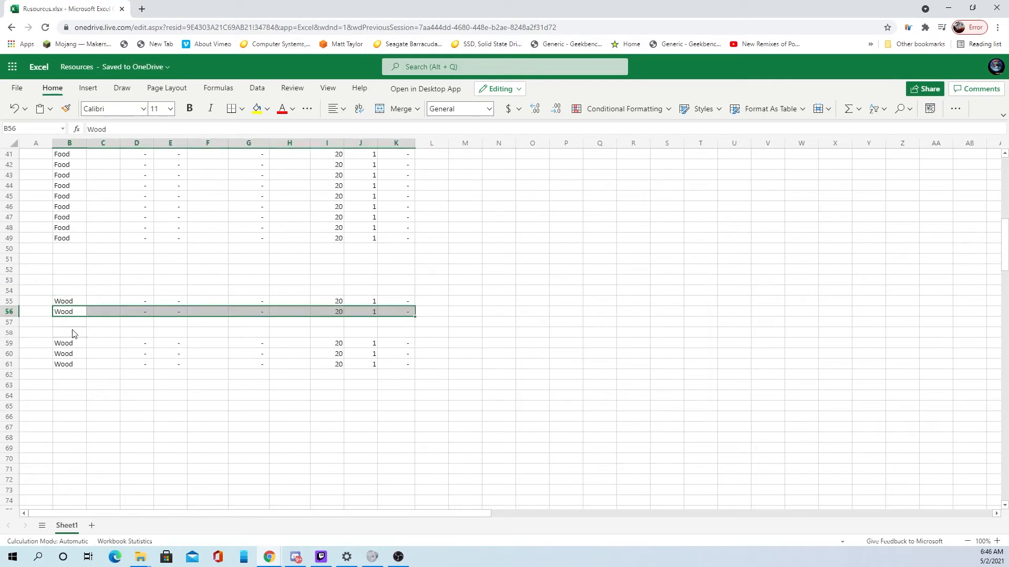
# Move the three Wood rows in B59:K61 up to start at B57, directly below the other Wood rows.
pyautogui.click(77, 333)
pyautogui.moveTo(382, 336); pyautogui.dragTo(396, 359)
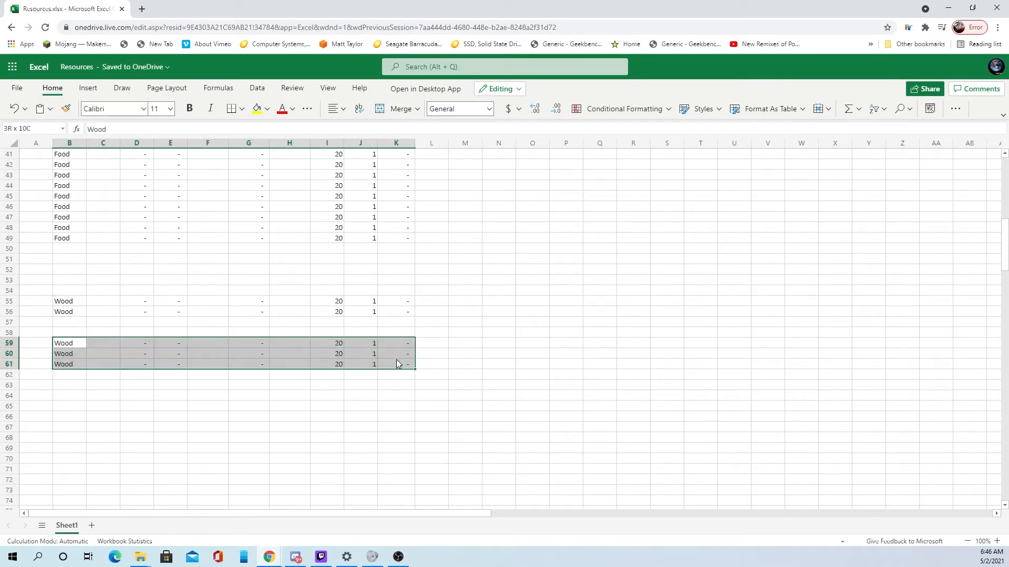
pyautogui.rightClick(396, 359)
pyautogui.click(418, 126)
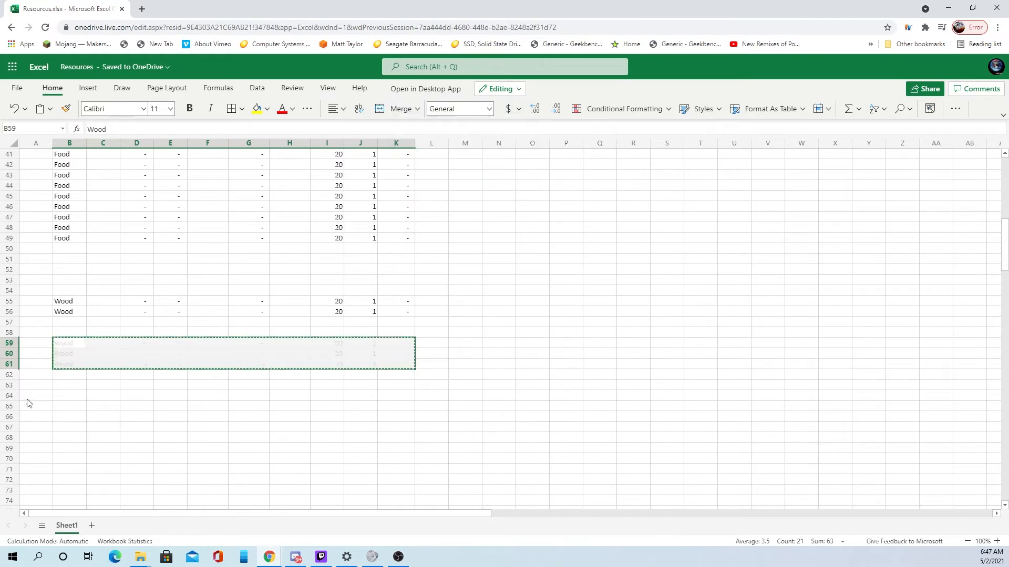
pyautogui.click(64, 322)
pyautogui.hotkey('ctrl', 'v')
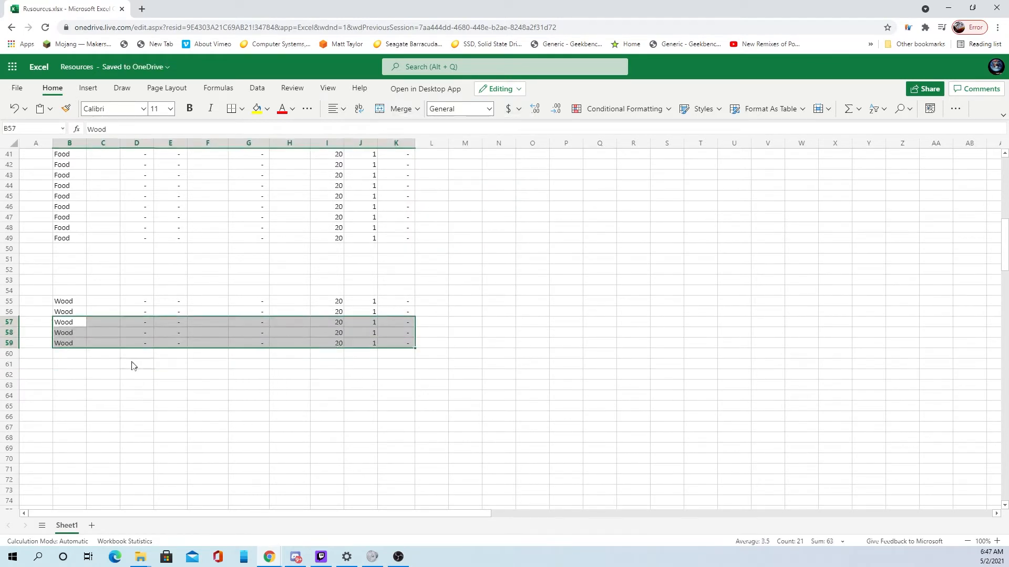
pyautogui.click(131, 364)
pyautogui.click(69, 314)
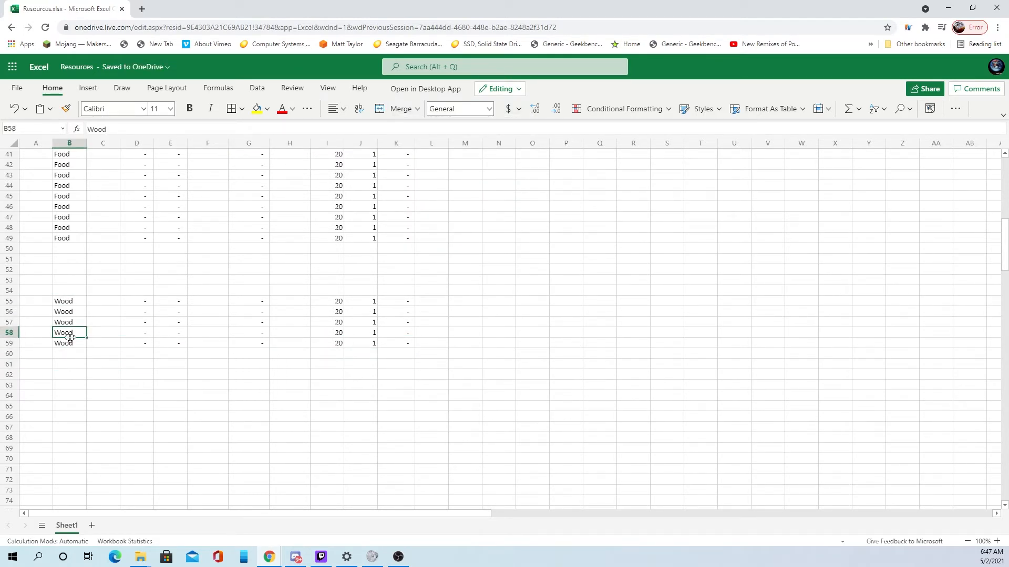
# Duplicate the five Wood rows in B55:K59 into the rows starting at B60.
pyautogui.moveTo(68, 303); pyautogui.dragTo(387, 340)
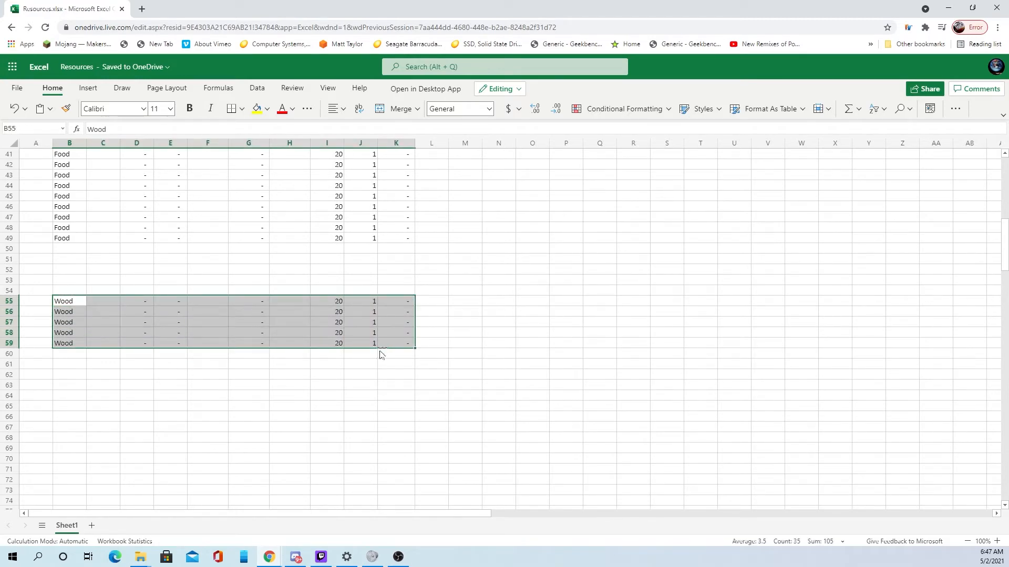
pyautogui.hotkey('ctrl', 'x')
pyautogui.click(74, 354)
pyautogui.hotkey('ctrl', 'v')
pyautogui.scroll(3, 71, 377)
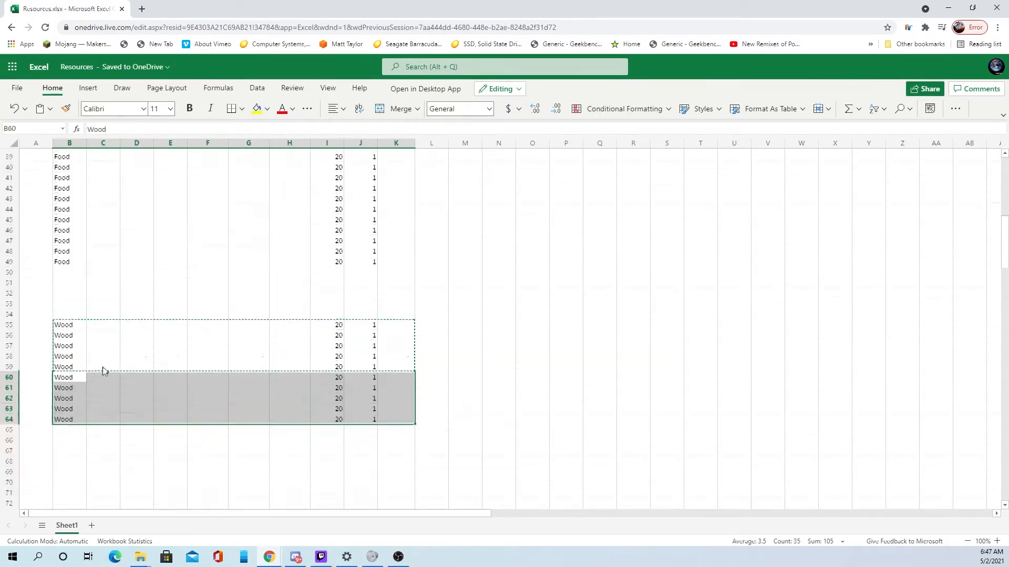
# Count the Food rows by stepping through column B from row 35 to row 49.
pyautogui.click(65, 198)
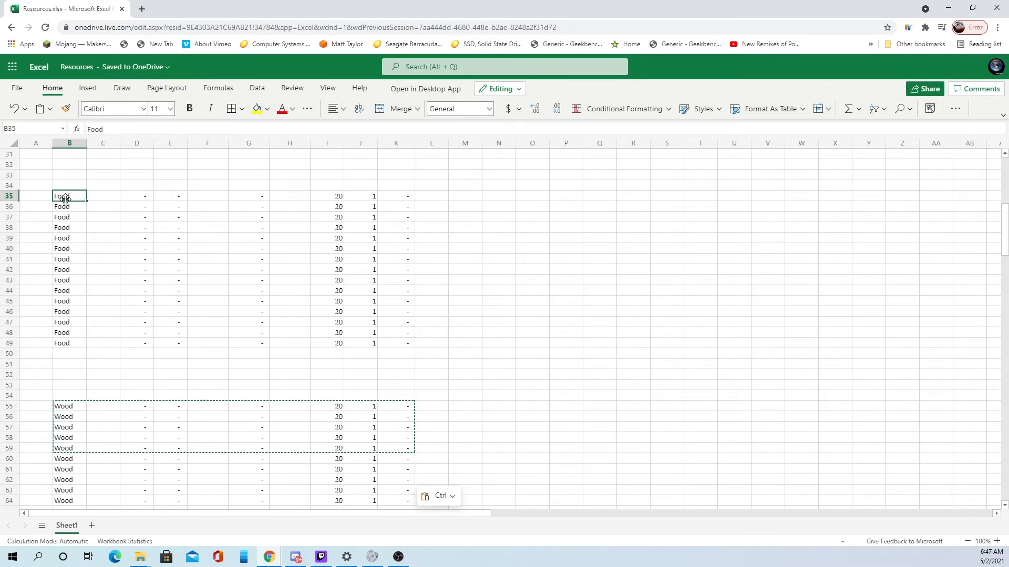
pyautogui.press('Down')
pyautogui.press('Down')
pyautogui.press('Down')
pyautogui.press('Down')
pyautogui.press('Down')
pyautogui.press('Down')
pyautogui.press('Down')
pyautogui.press('Down')
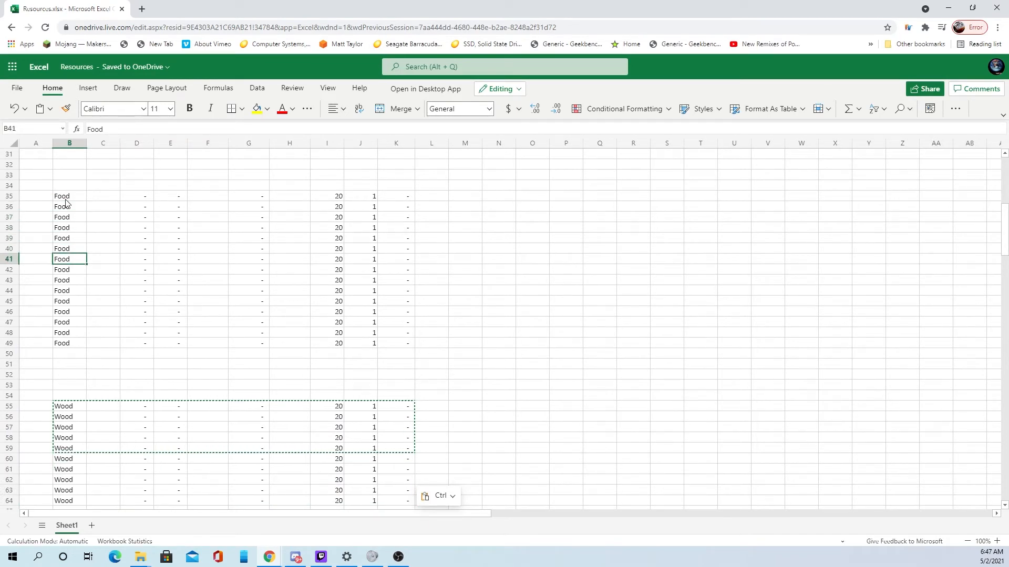
pyautogui.press('Down')
pyautogui.press('Up')
pyautogui.press('Up')
pyautogui.press('Up')
pyautogui.press('Up')
pyautogui.press('Up')
pyautogui.press('Up')
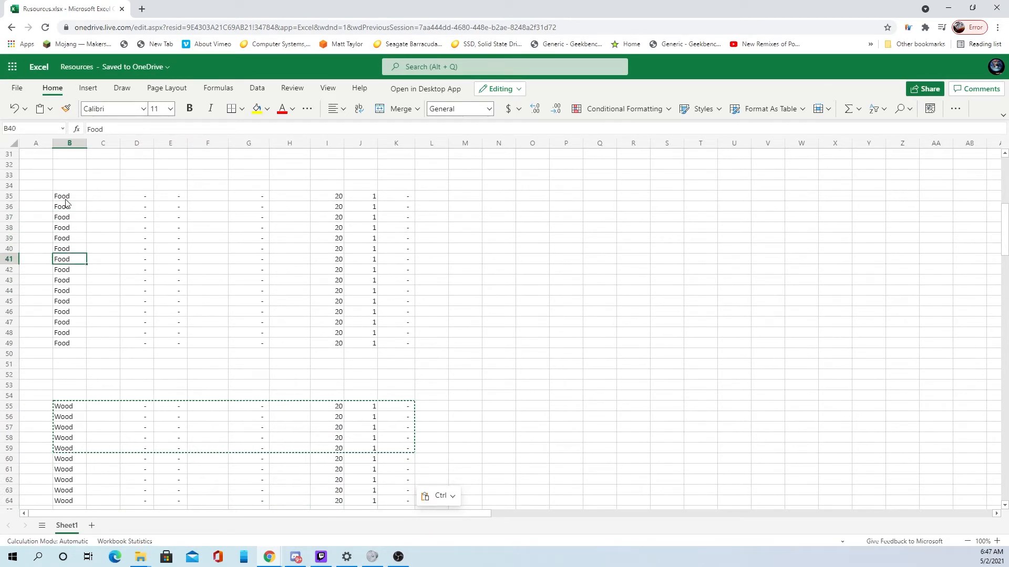
pyautogui.press('Up')
pyautogui.press('Up')
pyautogui.press('Up')
pyautogui.press('Down')
pyautogui.press('Down')
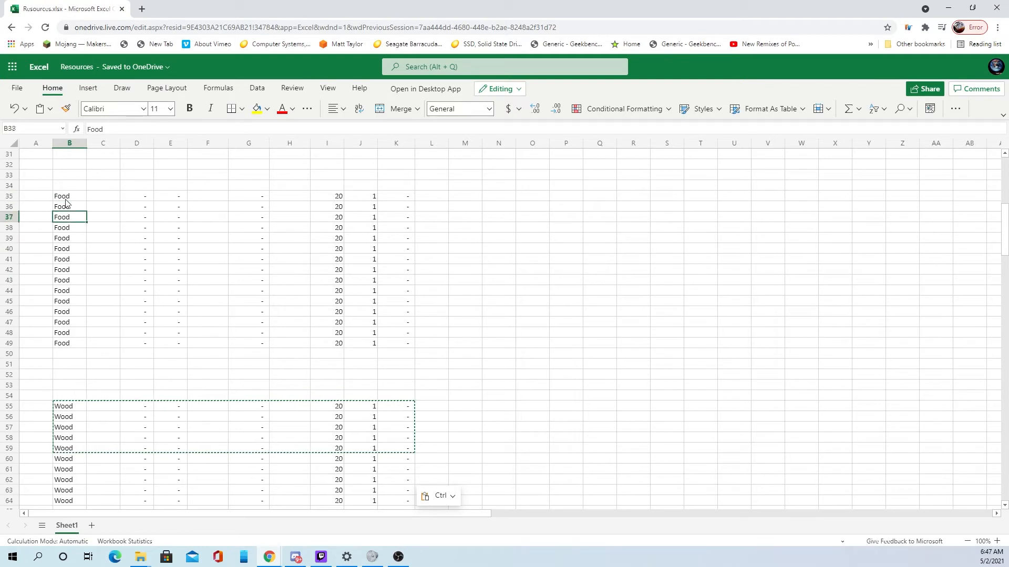
pyautogui.press('Down')
pyautogui.press('Down')
pyautogui.press('Down')
pyautogui.press('Down')
pyautogui.press('Down')
pyautogui.press('Down')
pyautogui.press('Down')
pyautogui.press('Down')
pyautogui.press('Down')
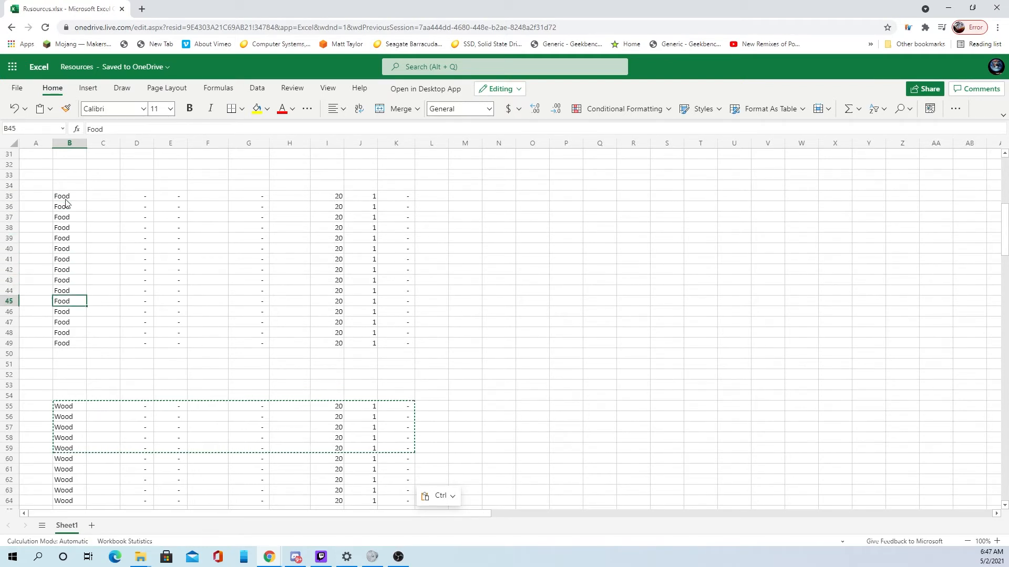
pyautogui.press('Down')
pyautogui.press('Down')
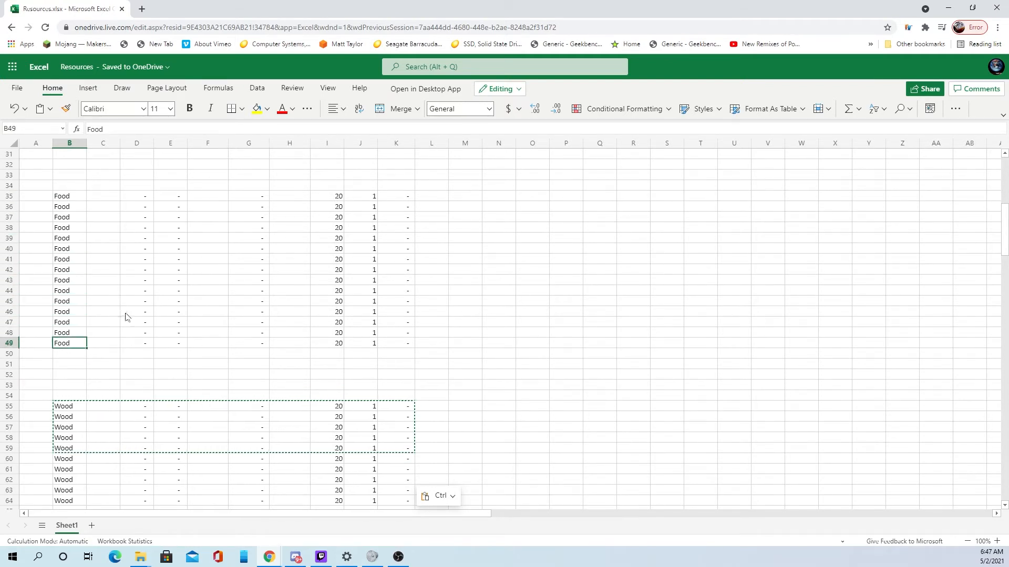
# Paste the copied five Wood rows again, starting at B65.
pyautogui.scroll(-3, 85, 391)
pyautogui.click(70, 406)
pyautogui.hotkey('ctrl', 'v')
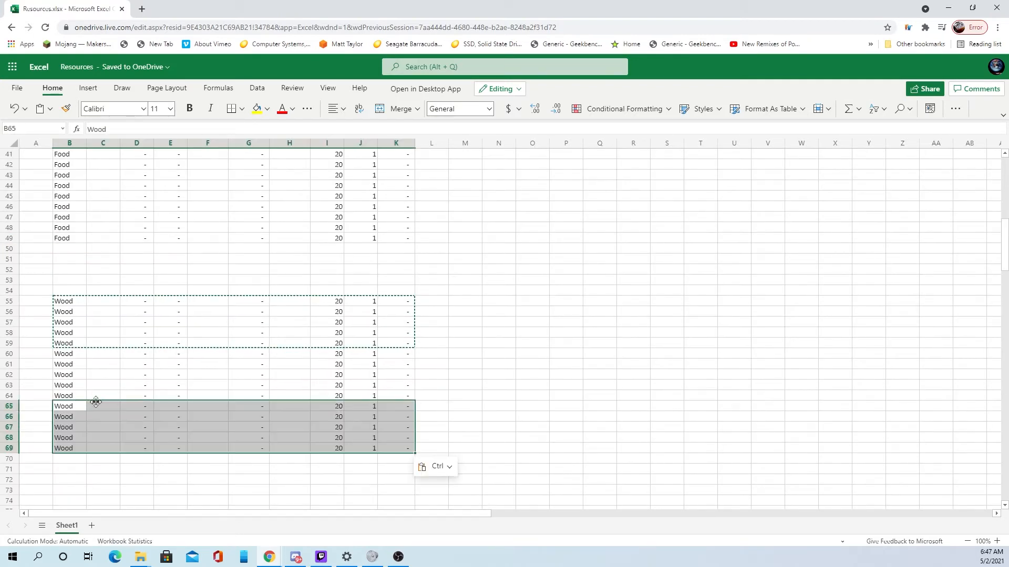
pyautogui.scroll(-3, 100, 415)
pyautogui.scroll(3, 103, 422)
# Count the Wood rows by stepping through column B from row 55 to row 69.
pyautogui.click(68, 303)
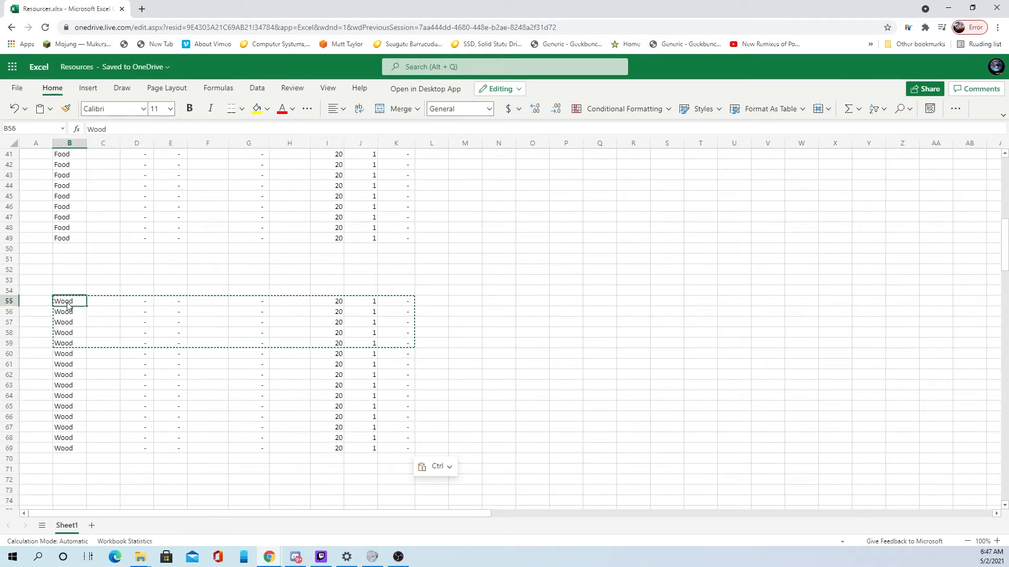
pyautogui.press('Down')
pyautogui.press('Down')
pyautogui.press('Down')
pyautogui.press('Down')
pyautogui.press('Down')
pyautogui.press('Down')
pyautogui.press('Down')
pyautogui.press('Down')
pyautogui.press('Down')
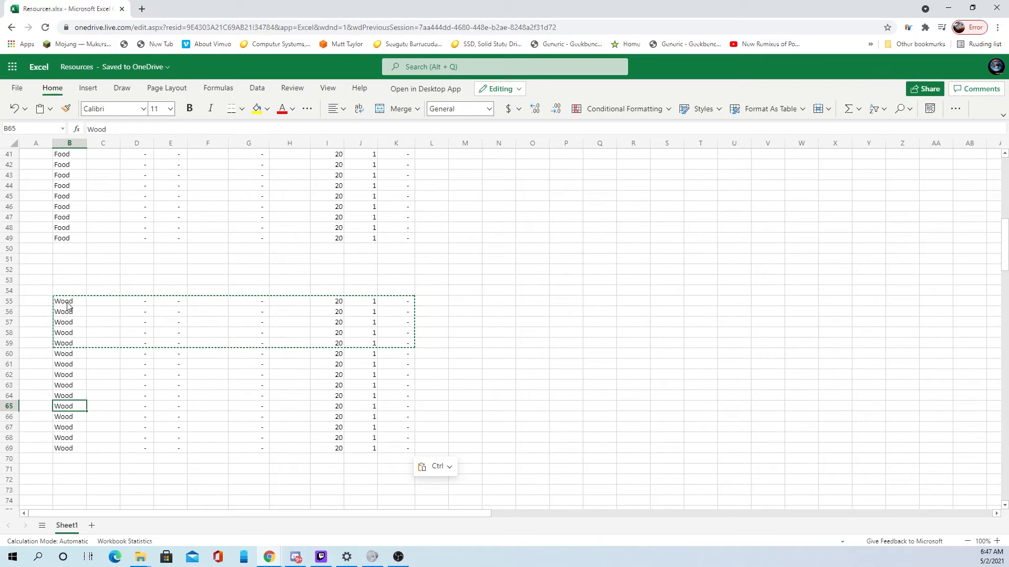
pyautogui.press('Down')
pyautogui.press('Down')
pyautogui.press('Down')
pyautogui.press('Down')
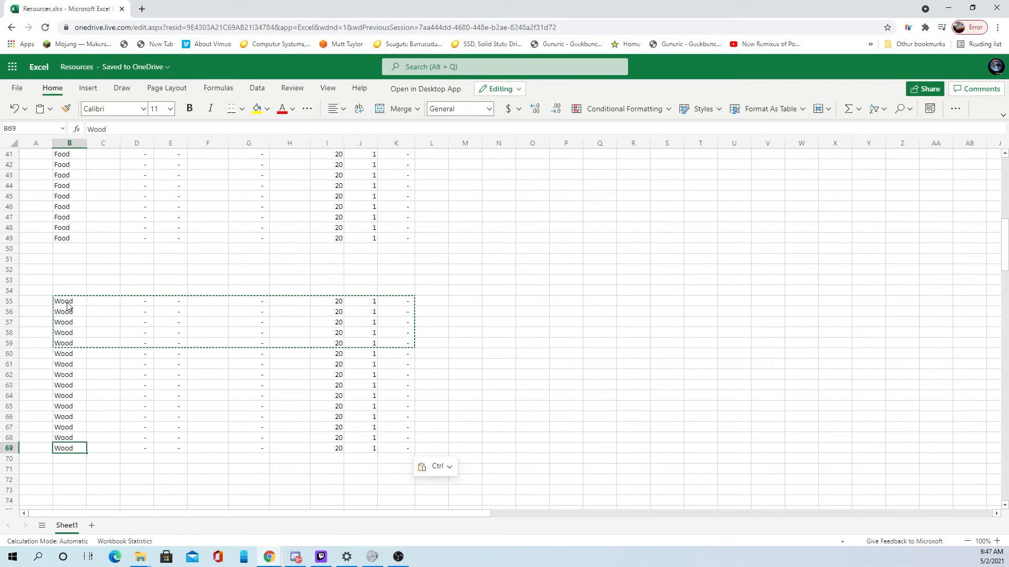
# Copy the Stone row in B81:K81 to row 76, starting at B76.
pyautogui.scroll(-5, 135, 256)
pyautogui.scroll(-3, 157, 334)
pyautogui.scroll(3, 106, 356)
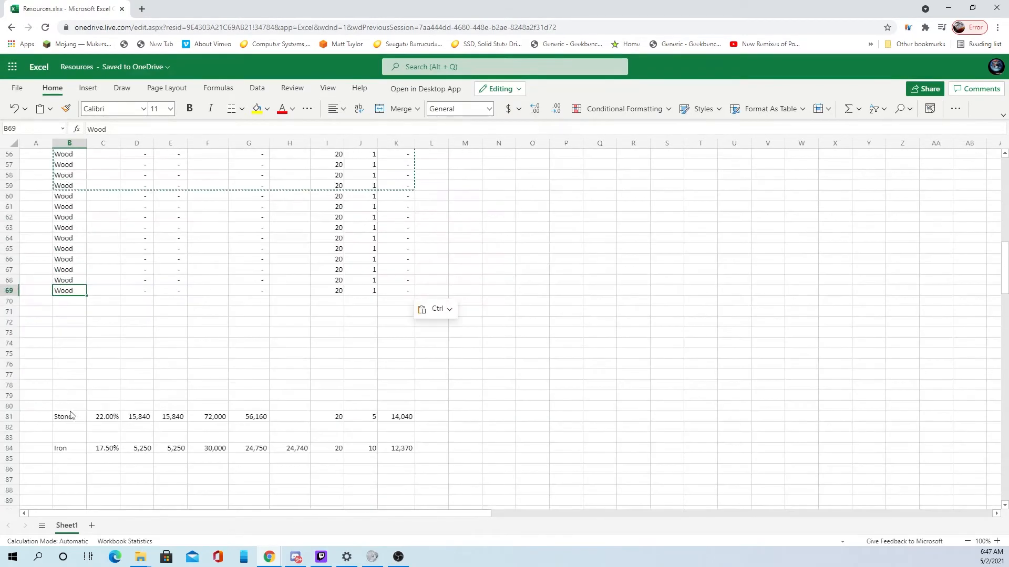
pyautogui.moveTo(63, 417); pyautogui.dragTo(396, 423)
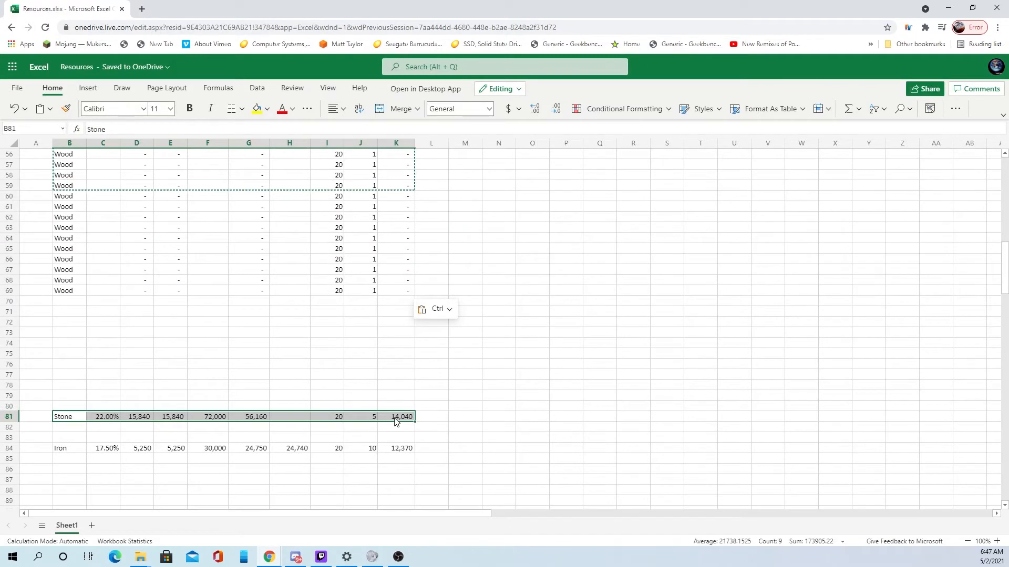
pyautogui.hotkey('ctrl', 'c')
pyautogui.click(49, 303)
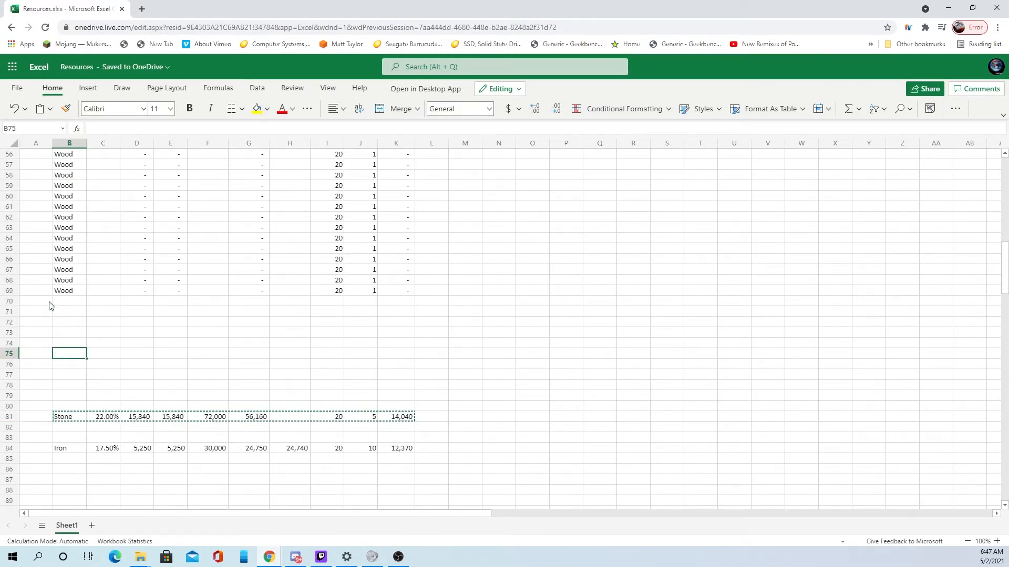
pyautogui.press('Down')
pyautogui.hotkey('ctrl', 'v')
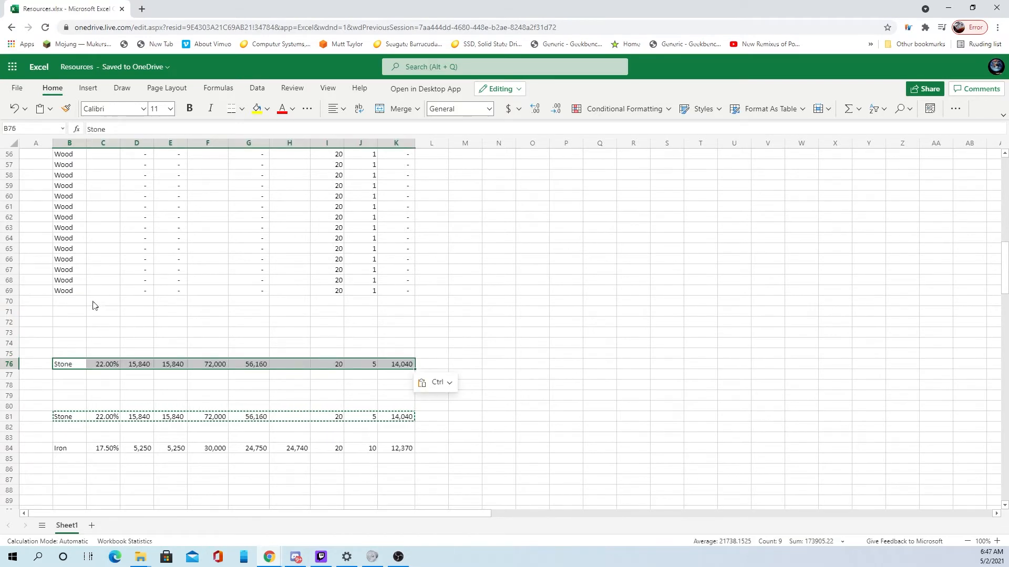
# Clear the amount in F76 and the percentage in C76 of the copied Stone row.
pyautogui.click(93, 306)
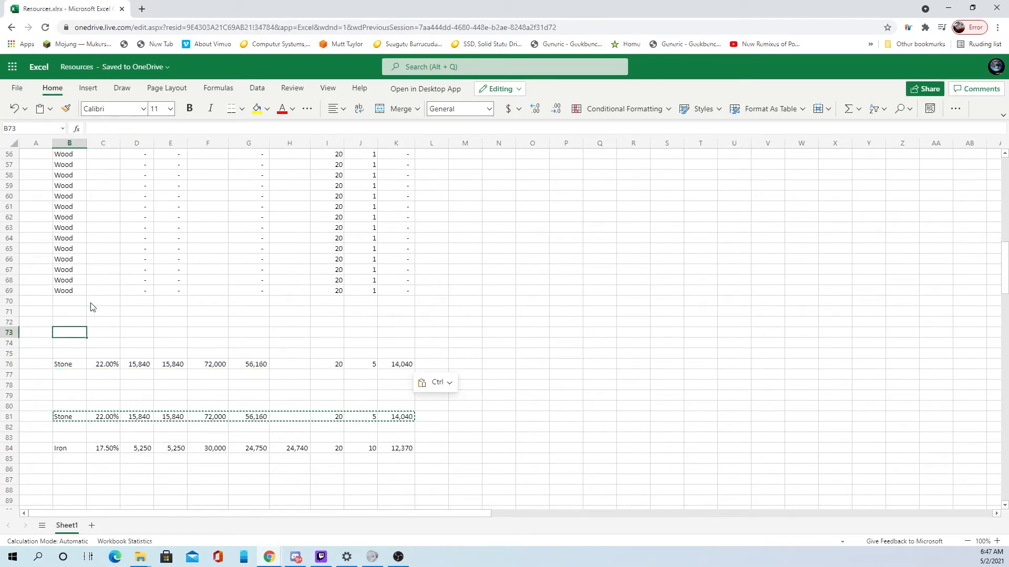
pyautogui.click(208, 364)
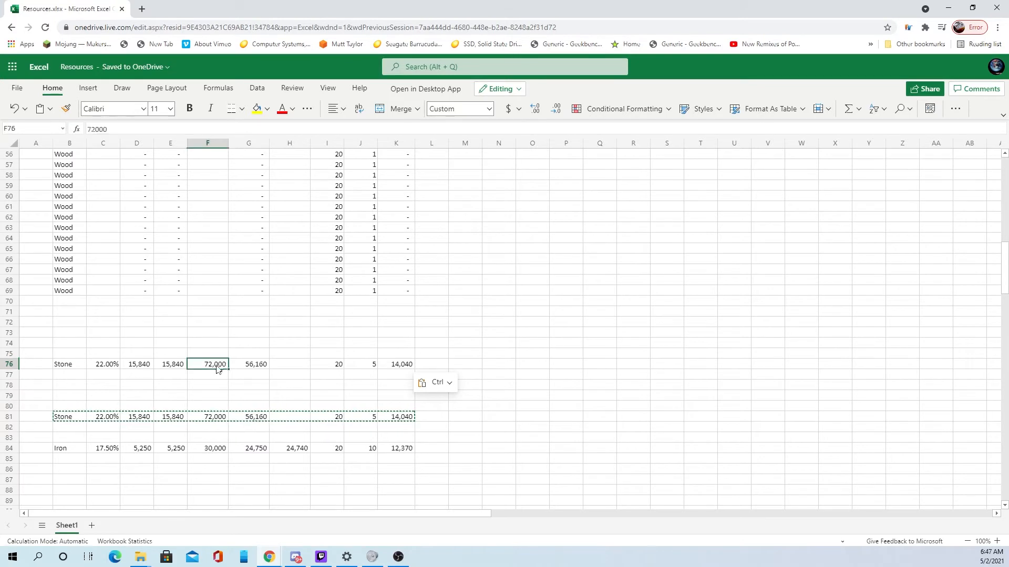
pyautogui.press('BackSpace')
pyautogui.click(92, 366)
pyautogui.press('BackSpace')
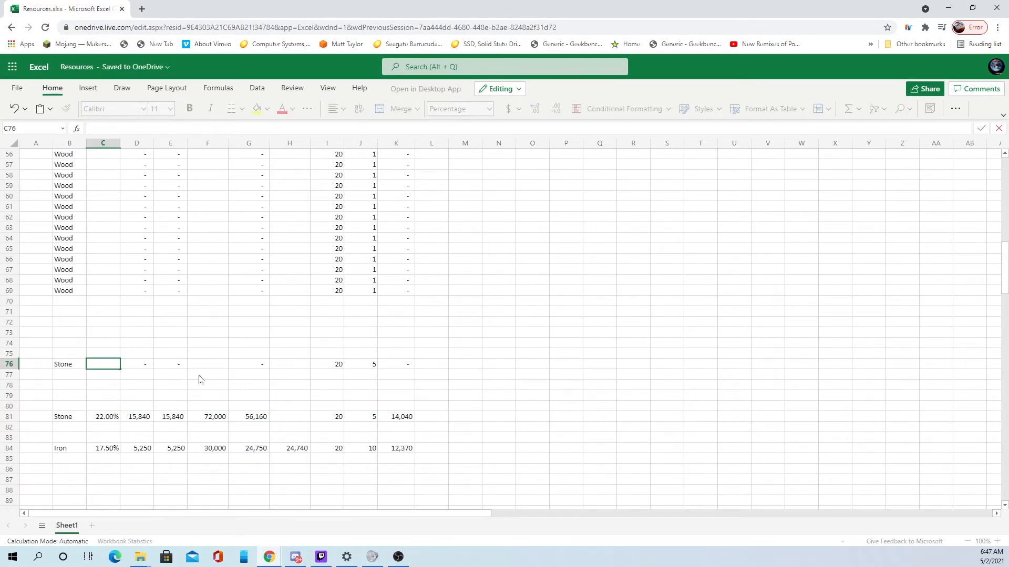
pyautogui.click(389, 399)
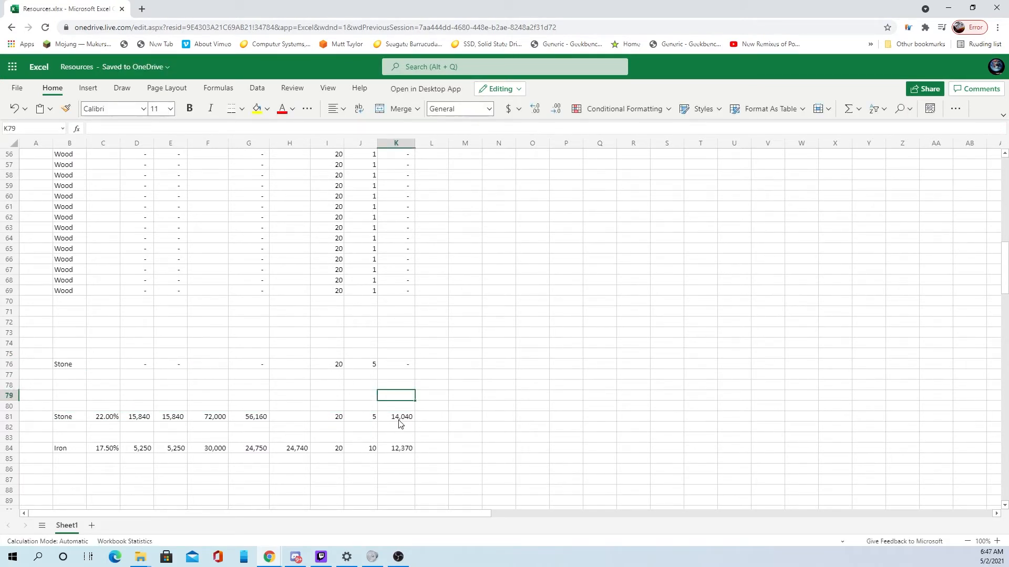
# Delete the contents of the original Stone row in row 81.
pyautogui.moveTo(399, 418); pyautogui.dragTo(74, 417)
pyautogui.rightClick(74, 418)
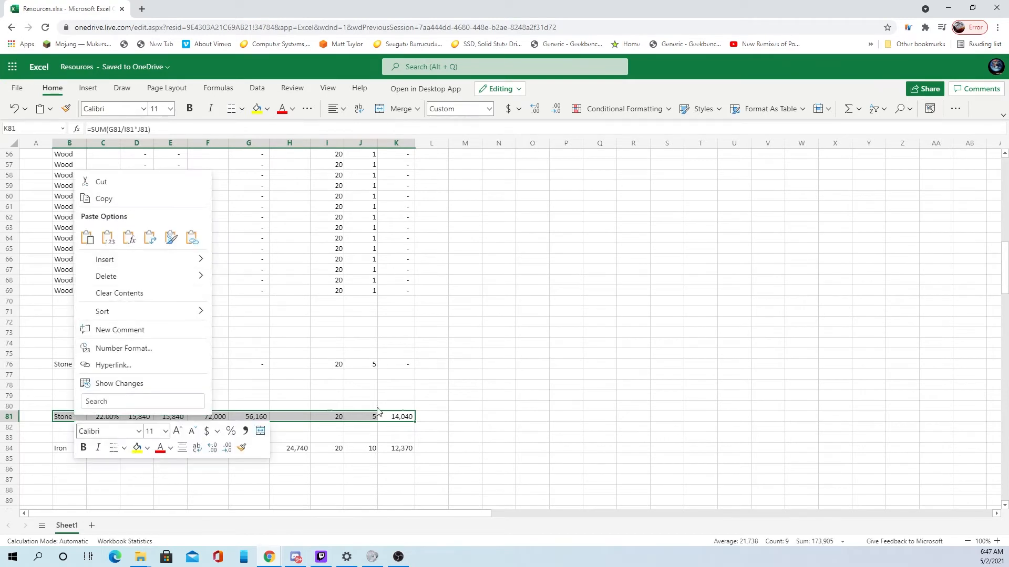
pyautogui.press('Escape')
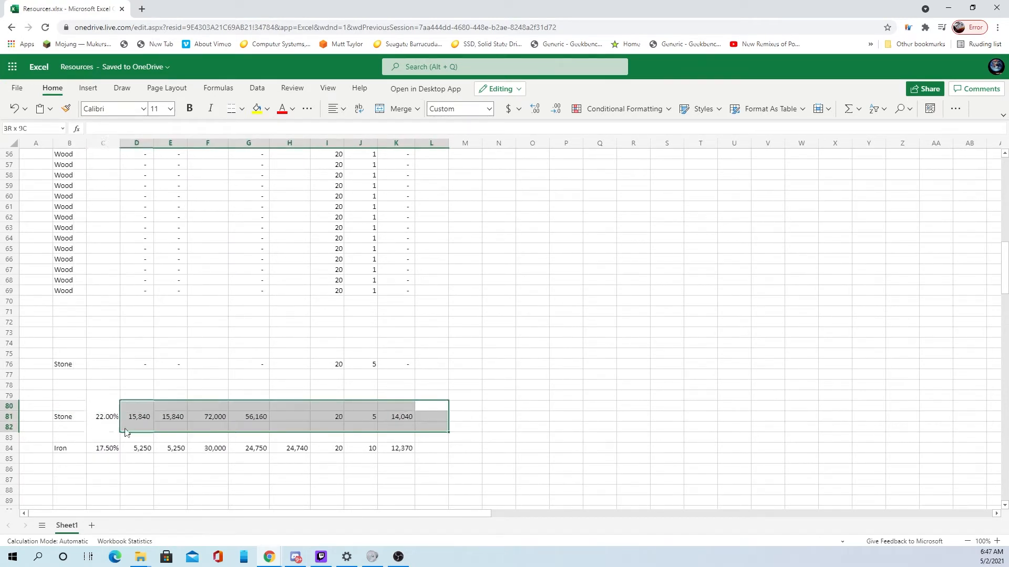
pyautogui.press('Delete')
# Copy the Stone row in B76:K76 into rows 77 to 80 and check the five Stone rows.
pyautogui.moveTo(58, 356); pyautogui.dragTo(142, 385)
pyautogui.click(64, 367)
pyautogui.doubleClick(63, 366)
pyautogui.moveTo(395, 367); pyautogui.dragTo(68, 368)
pyautogui.hotkey('ctrl', 'c')
pyautogui.click(62, 375)
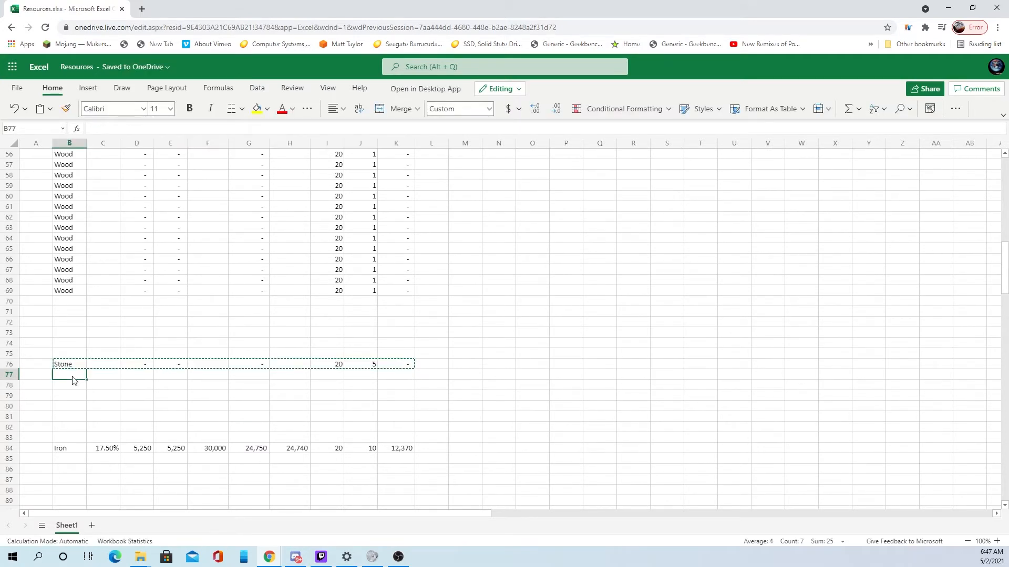
pyautogui.hotkey('ctrl', 'v')
pyautogui.click(67, 387)
pyautogui.hotkey('ctrl', 'v')
pyautogui.click(66, 396)
pyautogui.hotkey('ctrl', 'v')
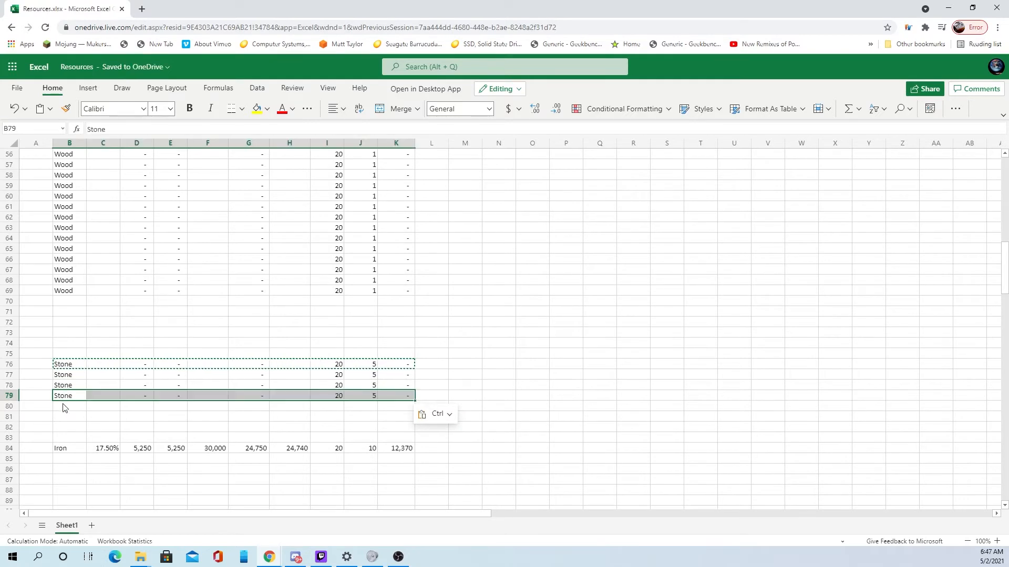
pyautogui.click(66, 407)
pyautogui.hotkey('ctrl', 'v')
pyautogui.click(64, 368)
pyautogui.click(64, 378)
pyautogui.click(66, 387)
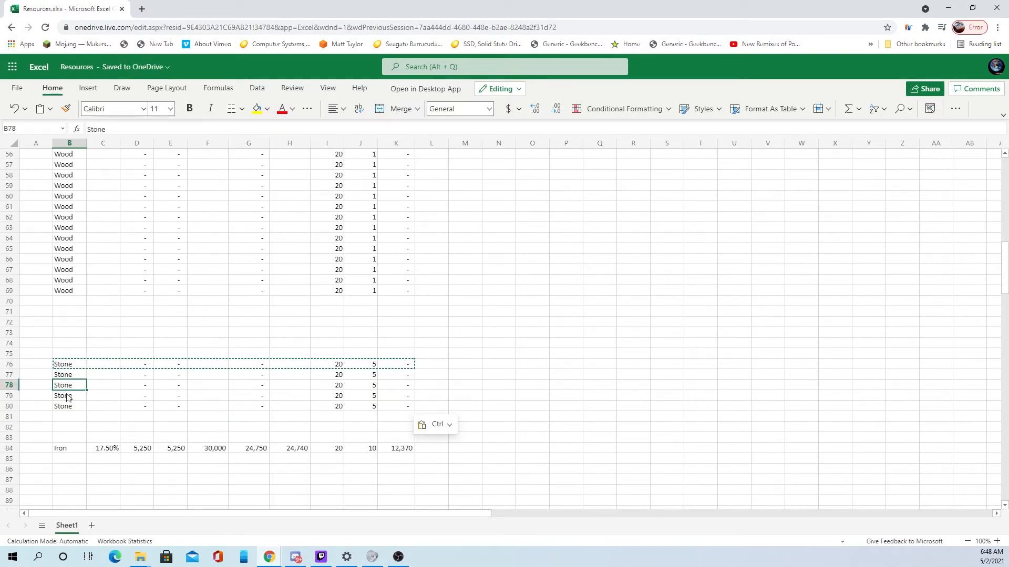
pyautogui.click(66, 397)
pyautogui.click(67, 407)
# Move the Iron row from B84:K84 down to row 96, starting at B96.
pyautogui.moveTo(401, 448); pyautogui.dragTo(62, 448)
pyautogui.rightClick(63, 448)
pyautogui.click(92, 211)
pyautogui.scroll(-12, 156, 389)
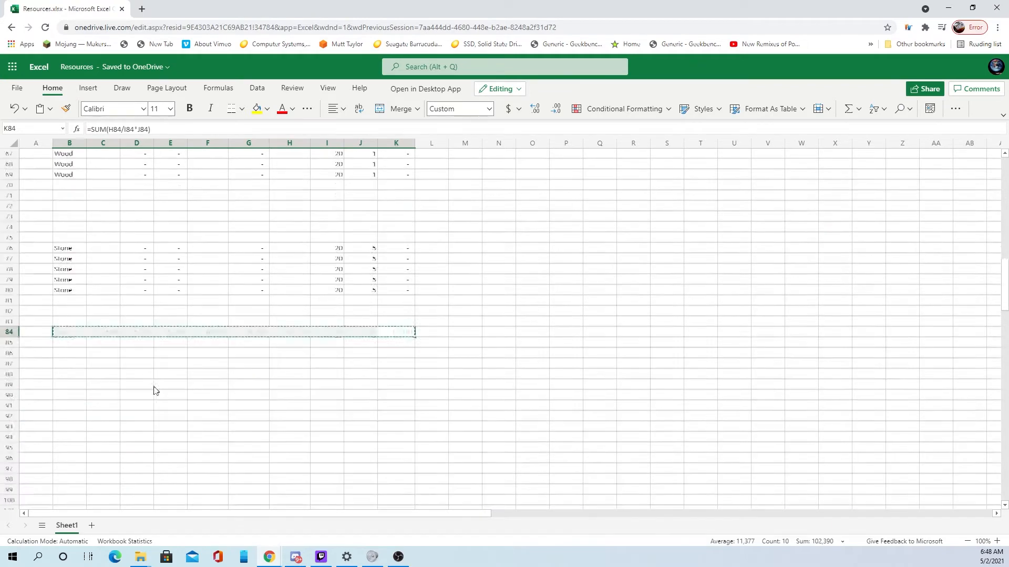
pyautogui.click(82, 362)
pyautogui.rightClick(82, 360)
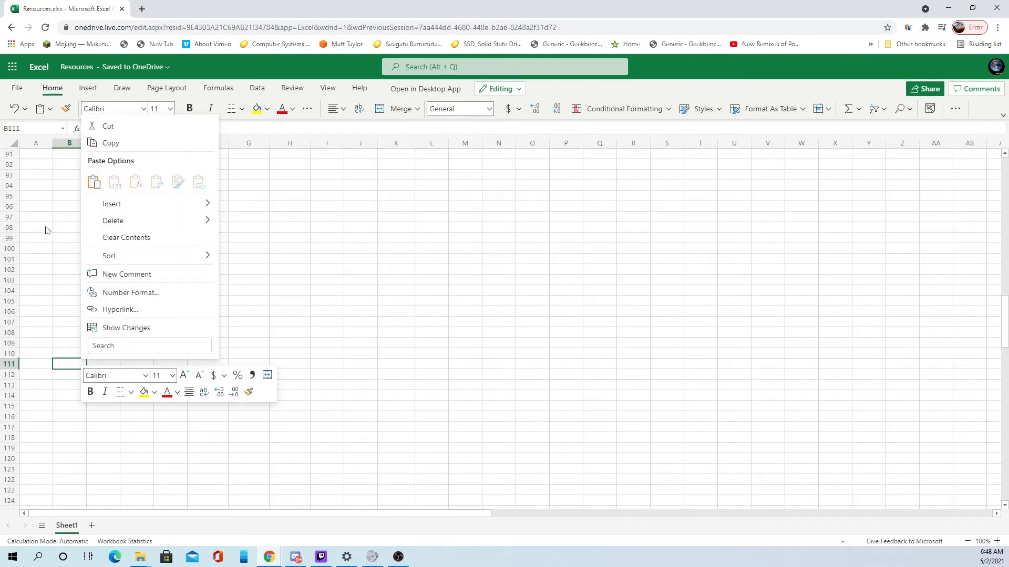
pyautogui.click(63, 212)
pyautogui.rightClick(63, 209)
pyautogui.click(73, 297)
pyautogui.click(105, 354)
pyautogui.scroll(8, 124, 356)
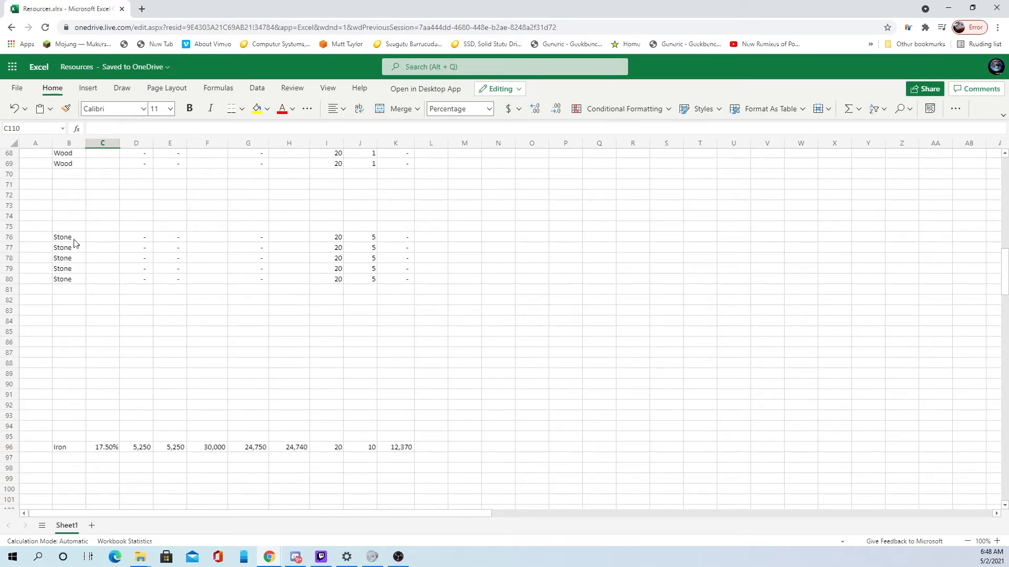
# Copy the five Stone rows in B76:K80 into rows 81 to 85 and rows 86 to 90.
pyautogui.click(71, 241)
pyautogui.click(67, 258)
pyautogui.click(65, 268)
pyautogui.click(63, 279)
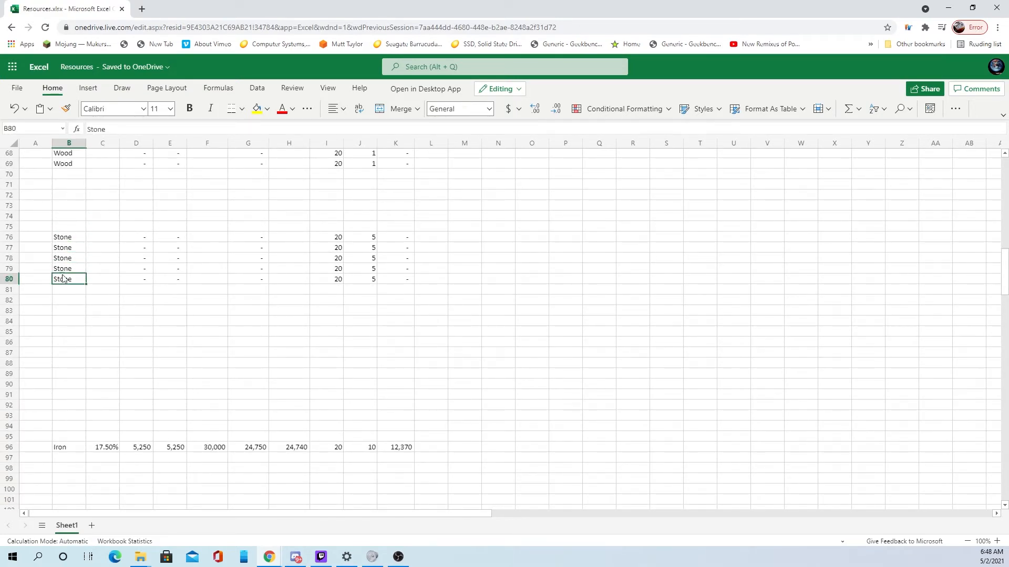
pyautogui.moveTo(65, 240); pyautogui.dragTo(402, 280)
pyautogui.hotkey('ctrl', 'c')
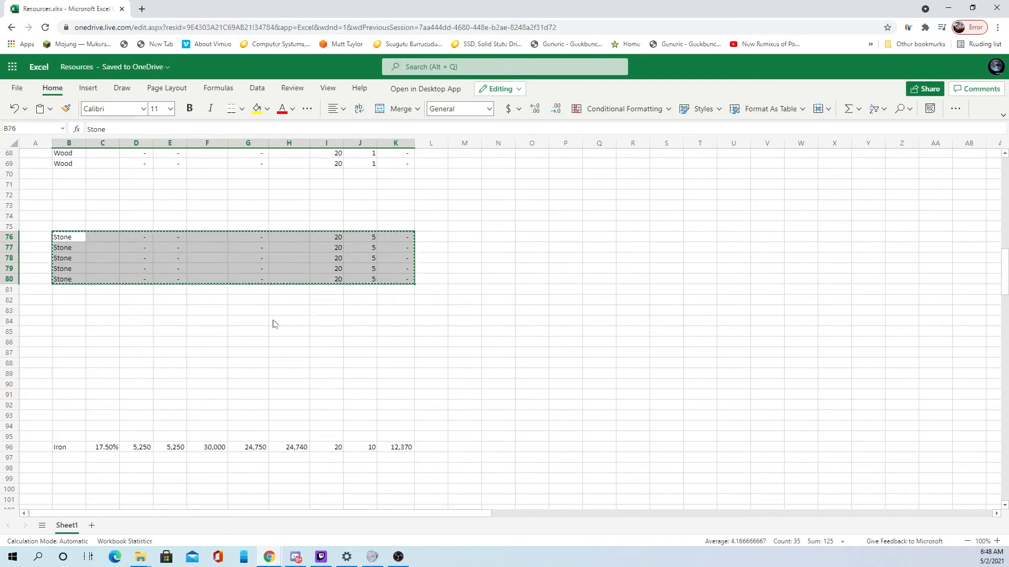
pyautogui.click(78, 290)
pyautogui.hotkey('ctrl', 'v')
pyautogui.click(78, 342)
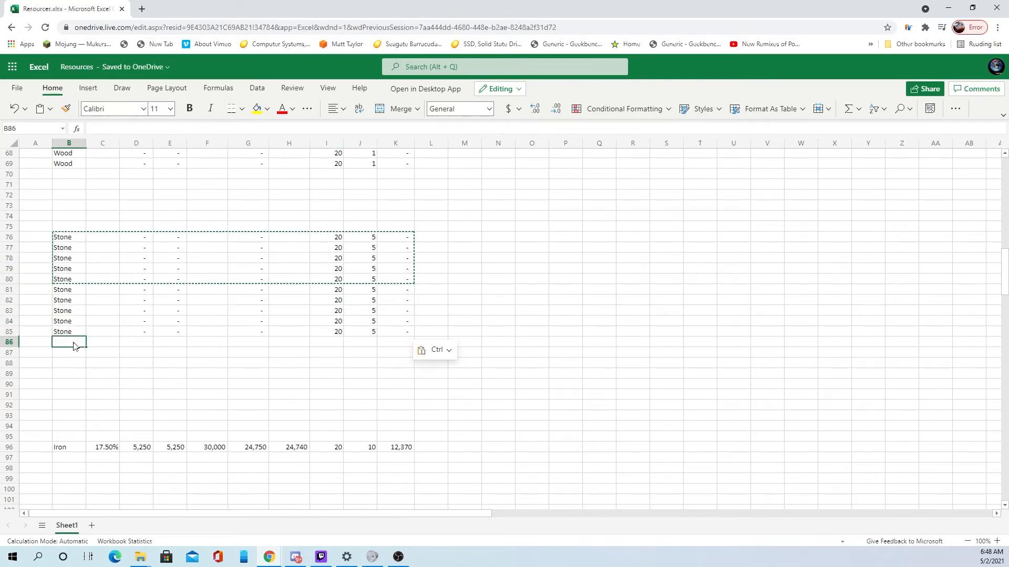
pyautogui.hotkey('ctrl', 'v')
# Count through the Stone rows from B76 to B90 and the blank rows between them and the Iron row.
pyautogui.click(82, 248)
pyautogui.click(83, 239)
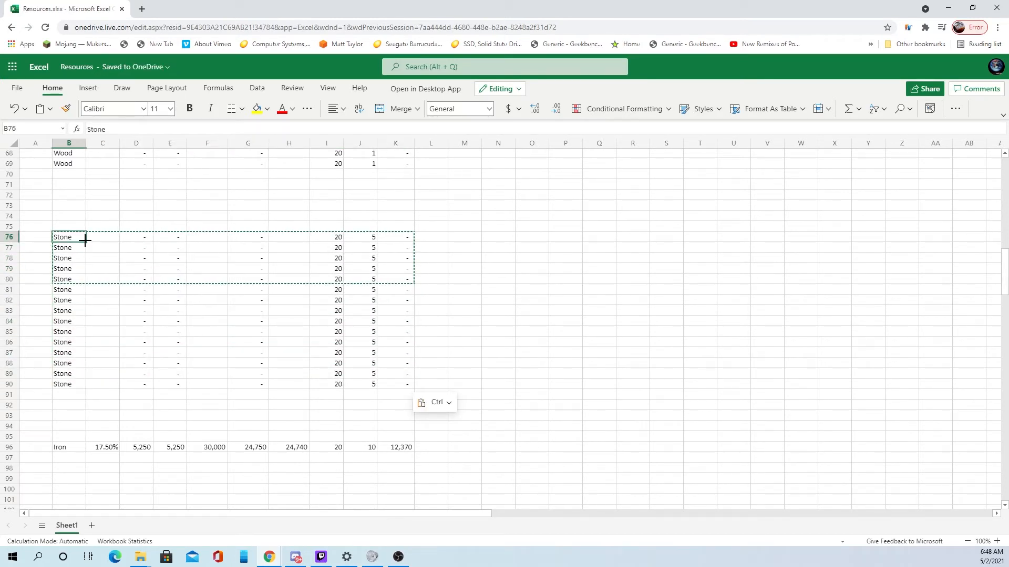
pyautogui.press('Down')
pyautogui.press('Down')
pyautogui.press('Down')
pyautogui.press('Down')
pyautogui.press('Down')
pyautogui.press('Down')
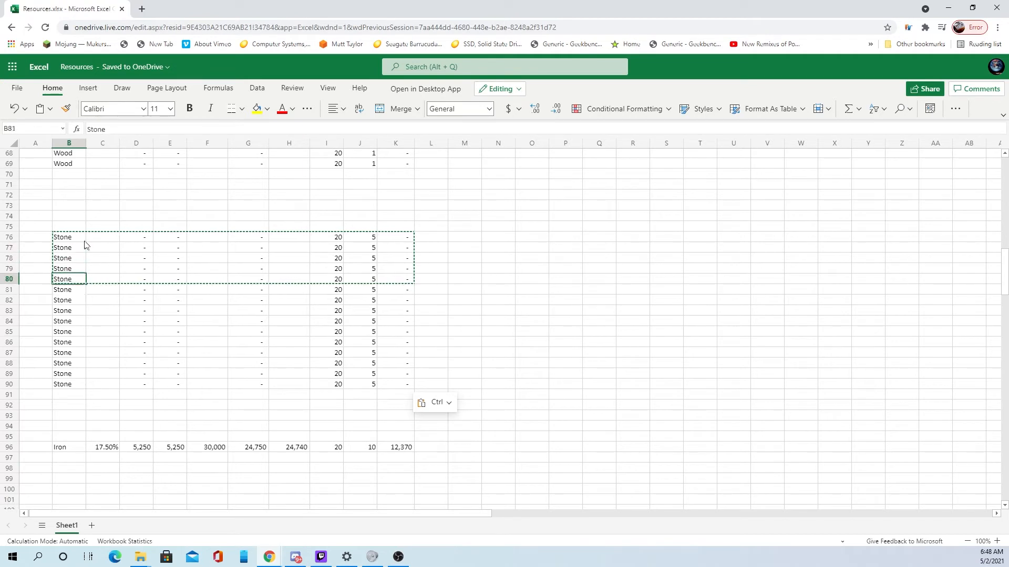
pyautogui.press('Down')
pyautogui.press('Down')
pyautogui.press('Down')
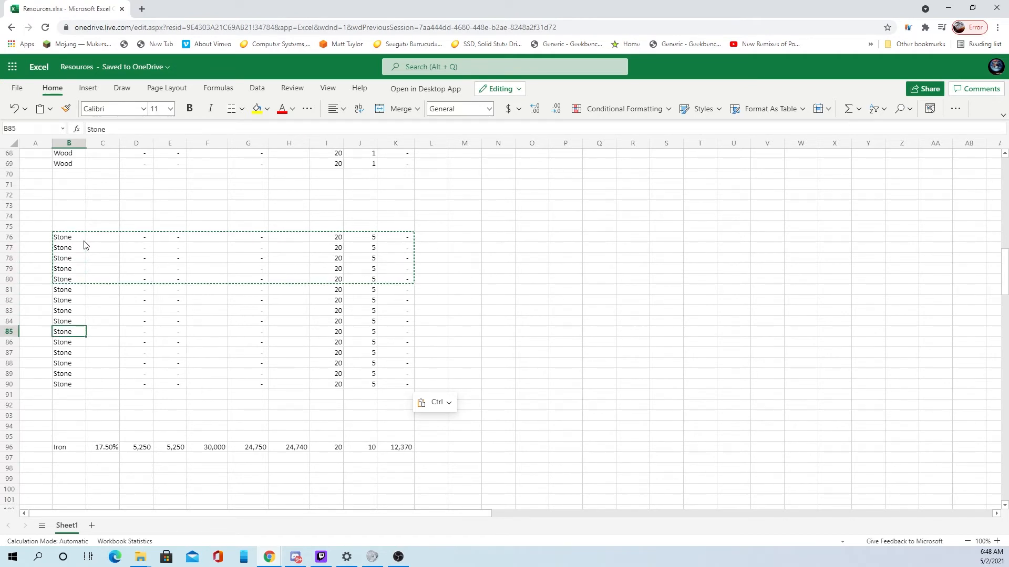
pyautogui.press('Down')
pyautogui.press('Down')
pyautogui.press('Down')
pyautogui.press('Down')
pyautogui.press('Down')
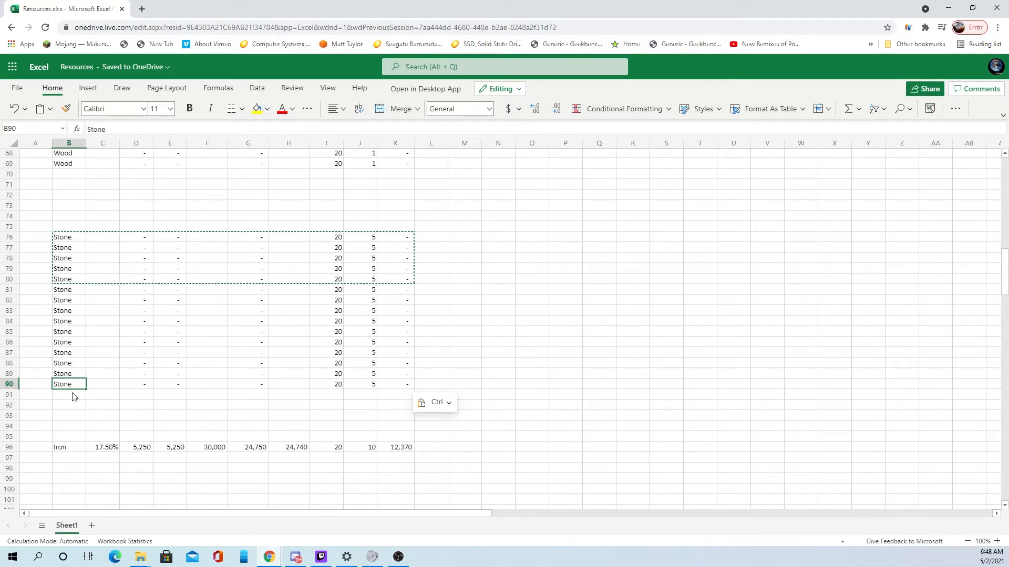
pyautogui.press('Down')
pyautogui.press('Down')
pyautogui.press('Down')
pyautogui.press('Down')
pyautogui.press('Down')
pyautogui.press('Down')
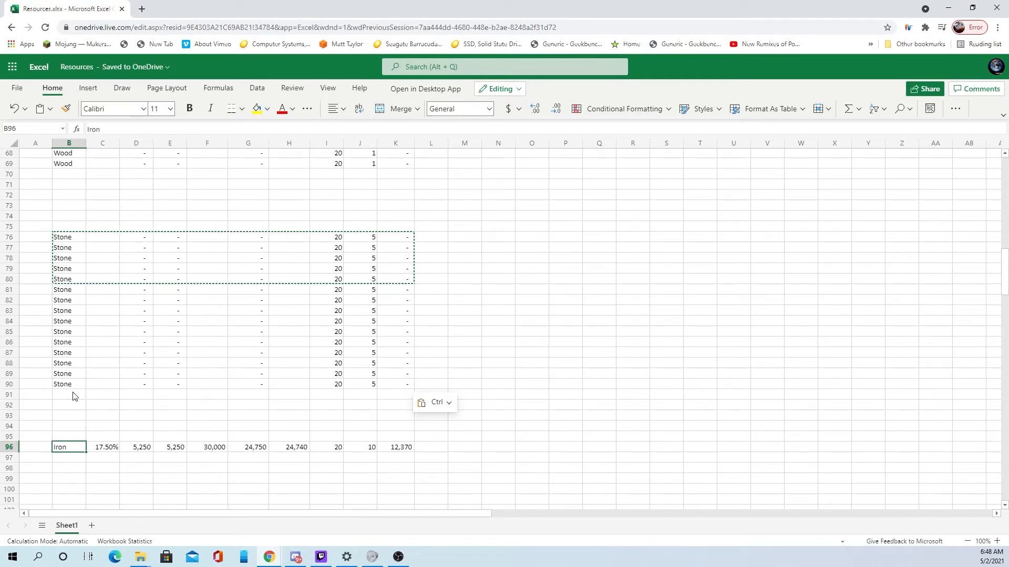
# Move the Iron row from B96:K96 down one row, starting at B97.
pyautogui.moveTo(81, 449); pyautogui.dragTo(392, 447)
pyautogui.rightClick(390, 447)
pyautogui.click(412, 211)
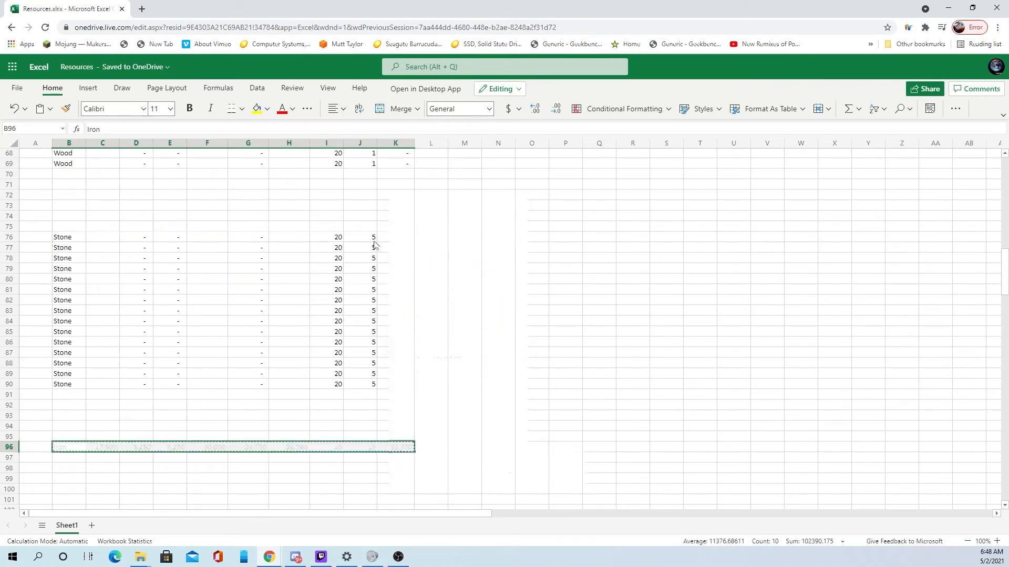
pyautogui.click(74, 457)
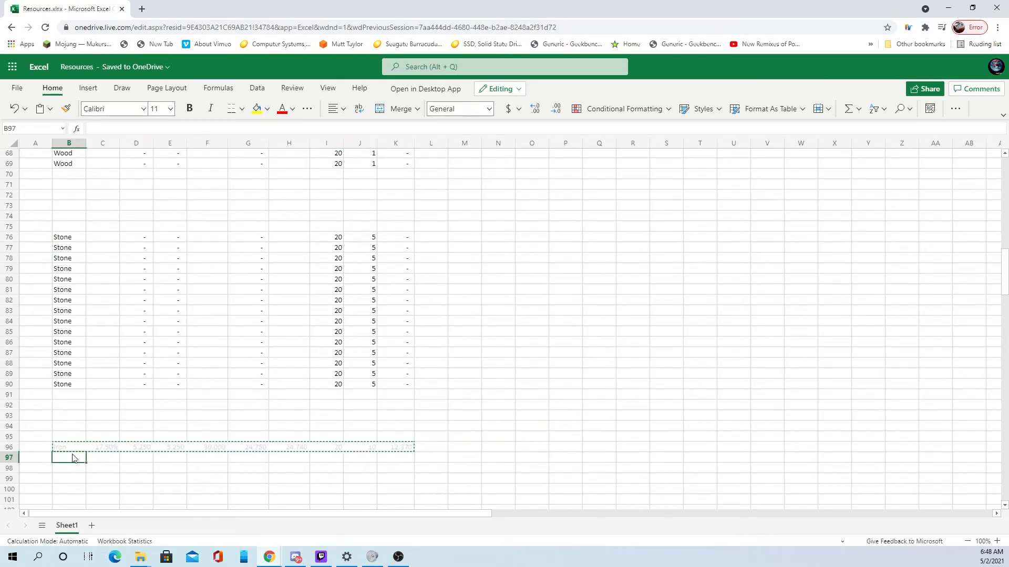
pyautogui.hotkey('ctrl', 'v')
# Clear the amount in F97 and the percentage in C97 of the Iron row.
pyautogui.click(170, 499)
pyautogui.click(195, 457)
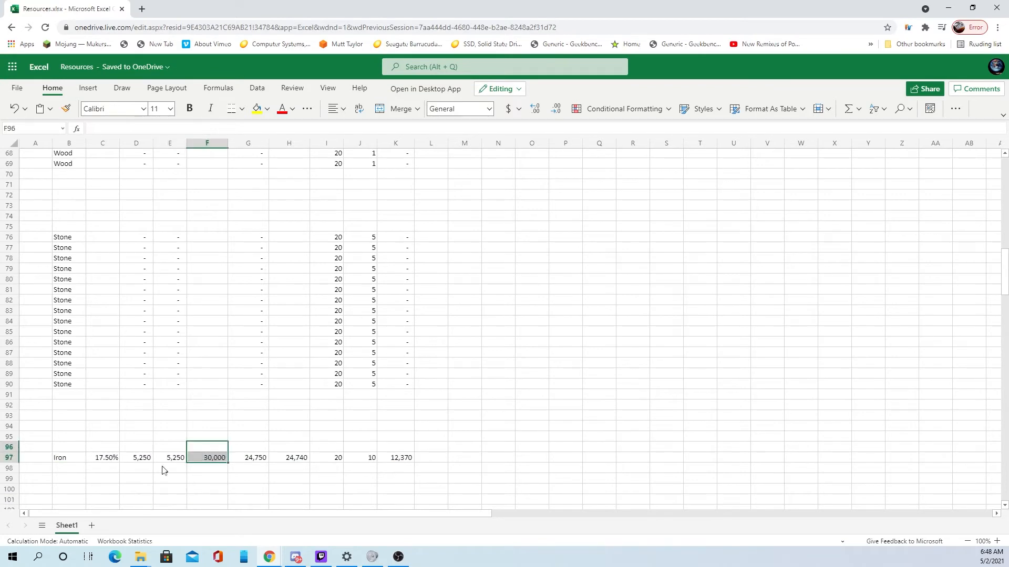
pyautogui.click(96, 459)
pyautogui.scroll(15, 168, 470)
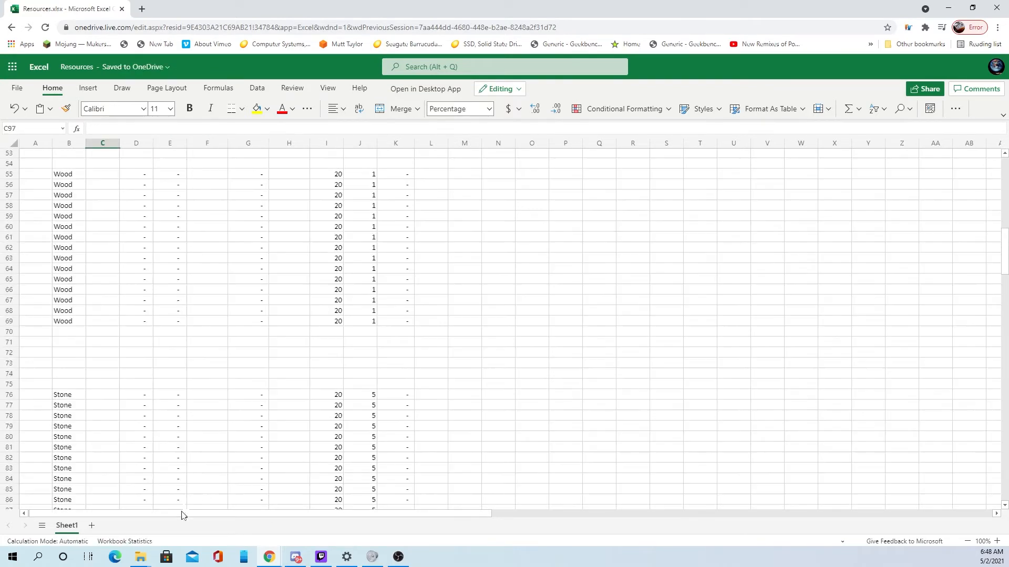
pyautogui.scroll(-20, 155, 344)
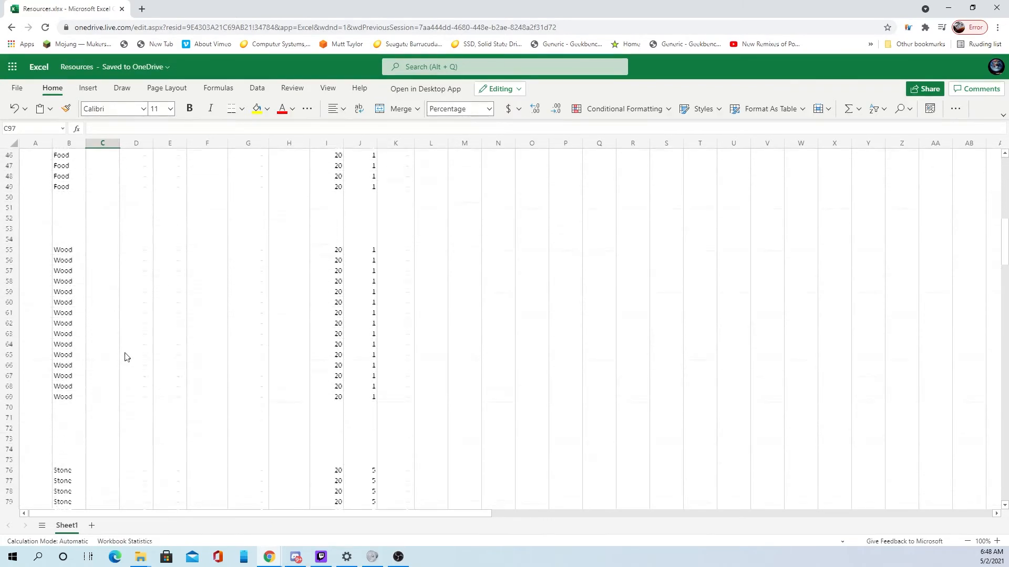
pyautogui.scroll(-6, 191, 327)
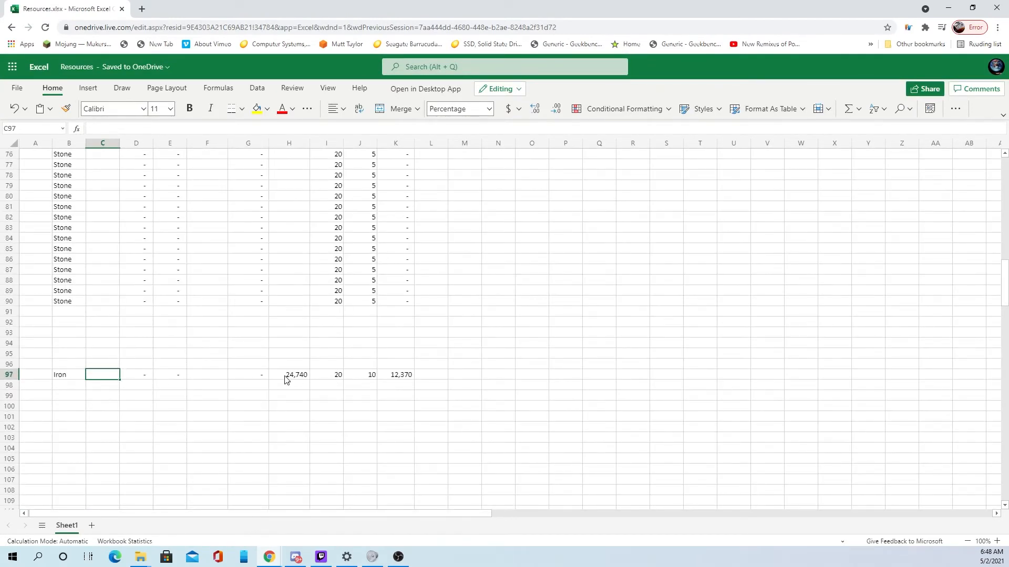
# Change the formula in K97 so that it refers to G97 instead of H97.
pyautogui.click(296, 376)
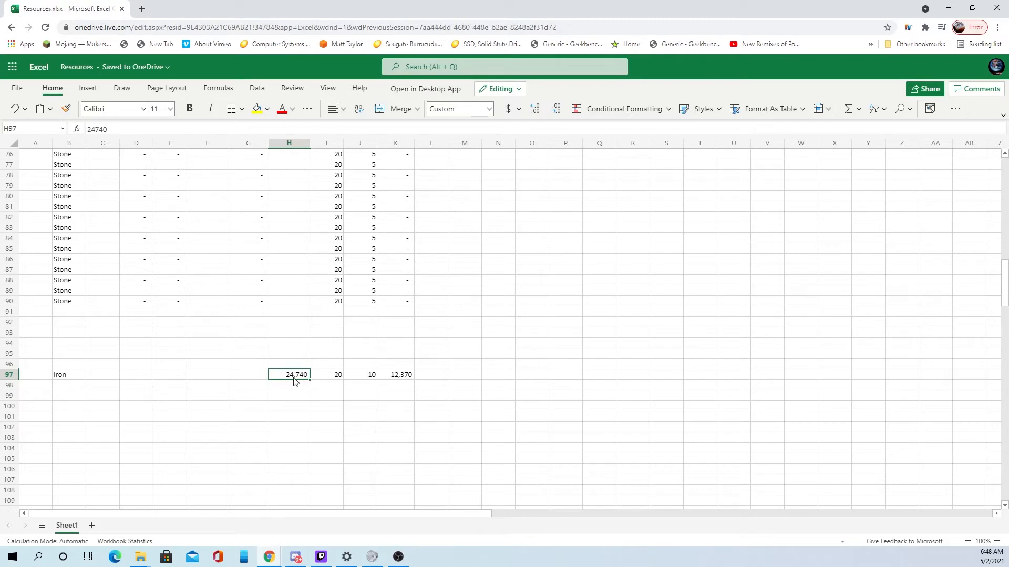
pyautogui.click(394, 375)
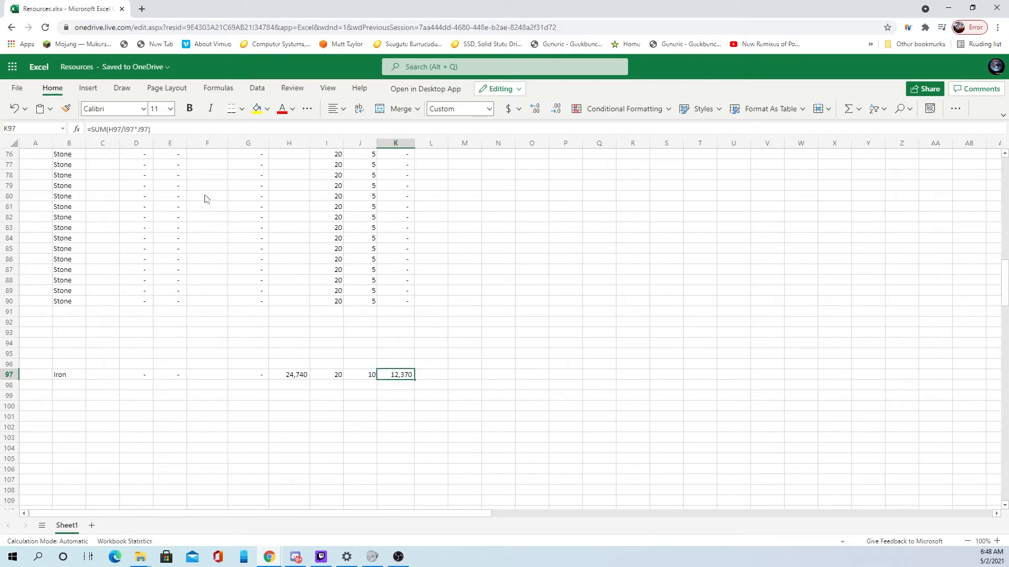
pyautogui.click(107, 129)
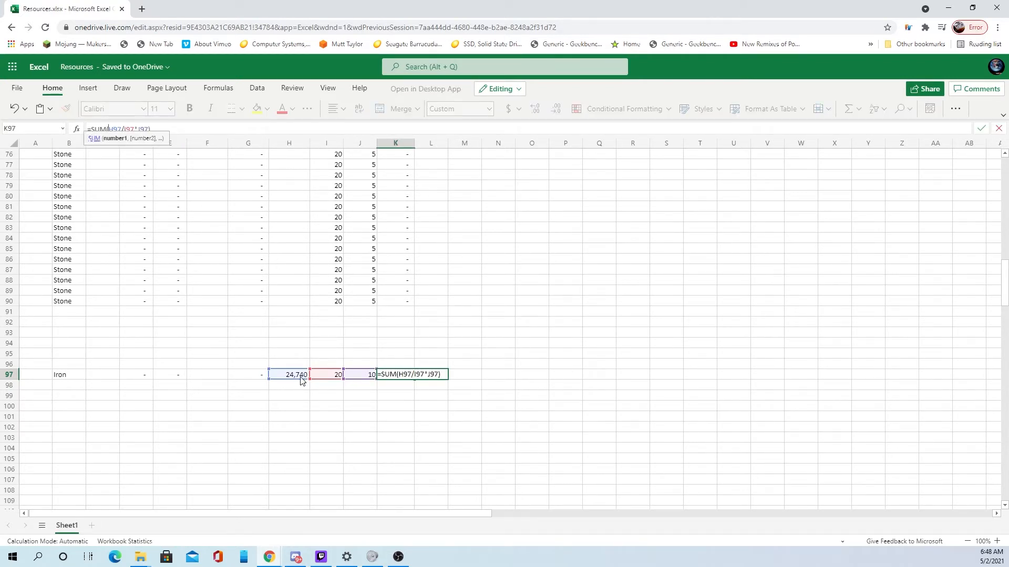
pyautogui.moveTo(298, 377); pyautogui.dragTo(259, 378)
pyautogui.press('Return')
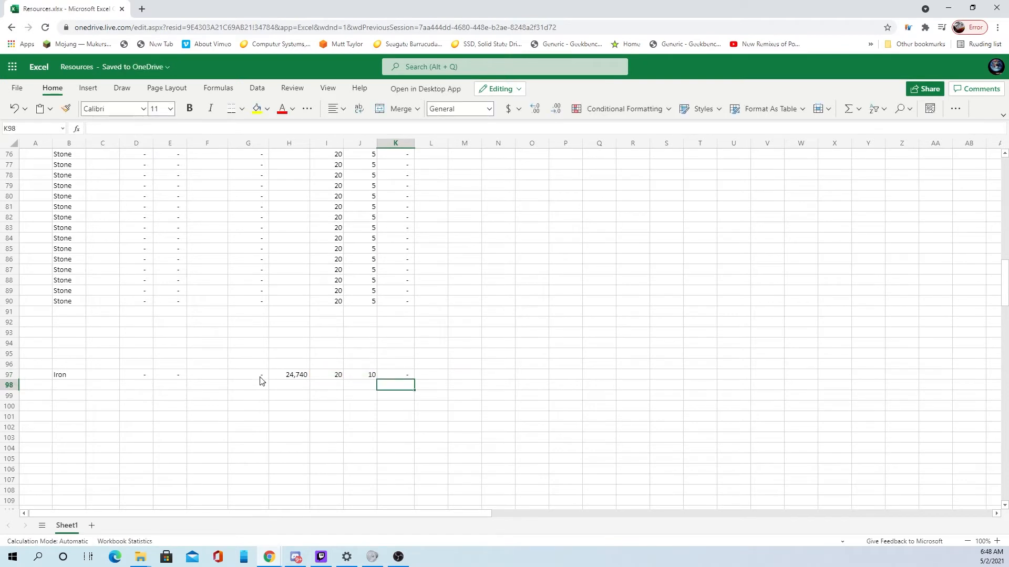
# Clear the value in H97 of the Iron row.
pyautogui.press('Left')
pyautogui.press('Up')
pyautogui.press('Left')
pyautogui.press('Left')
pyautogui.press('Left')
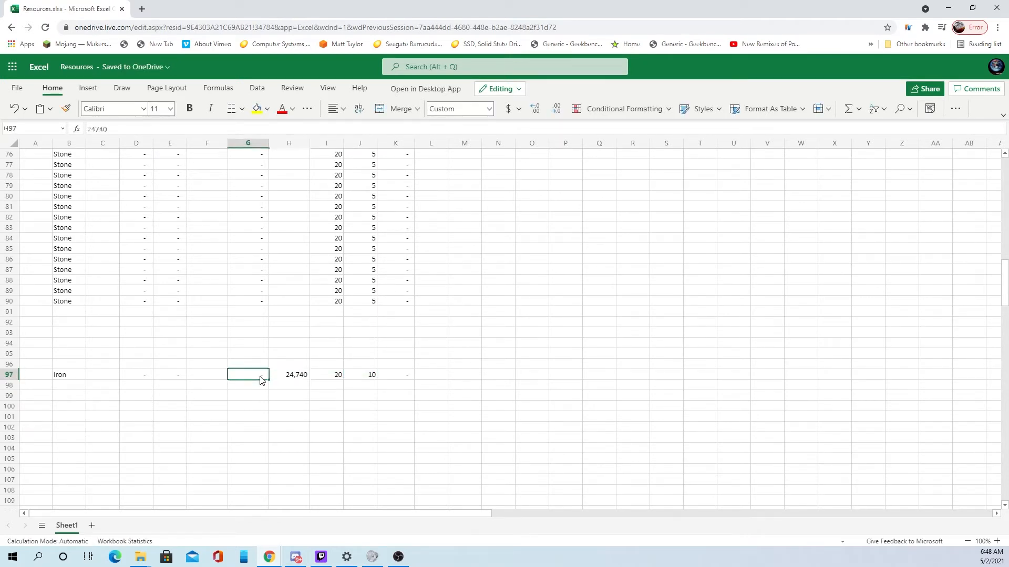
pyautogui.press('Right')
pyautogui.press('Delete')
# Test the Iron row's formulas with an amount of 36000 in F97, and clear the test amount.
pyautogui.press('Left')
pyautogui.press('Left')
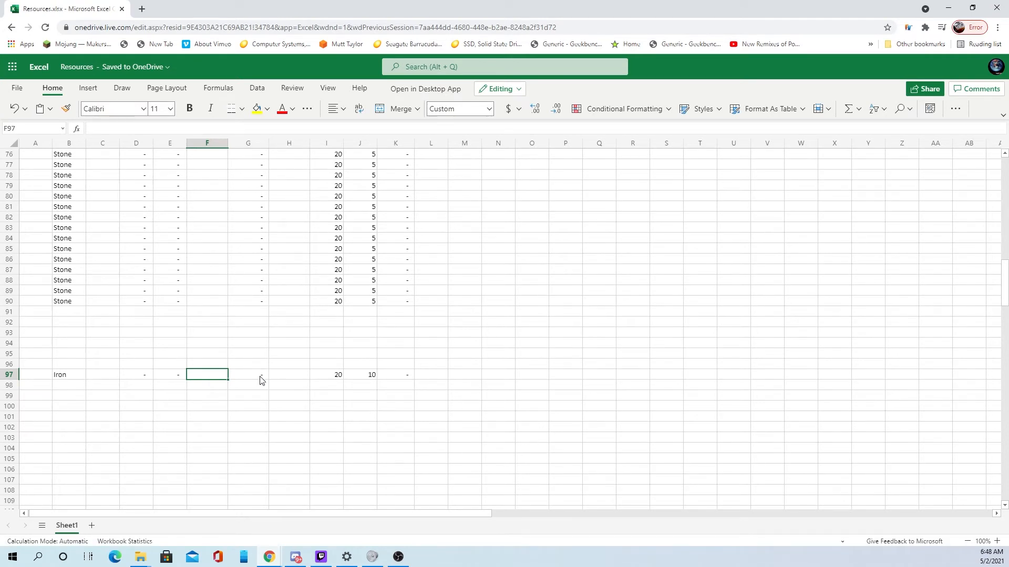
pyautogui.write('36000')
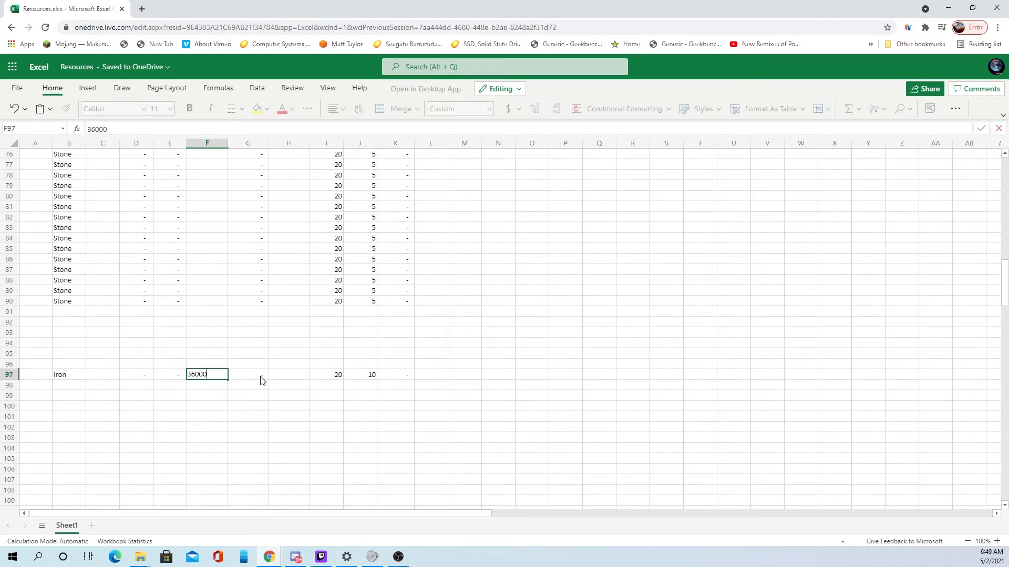
pyautogui.press('Return')
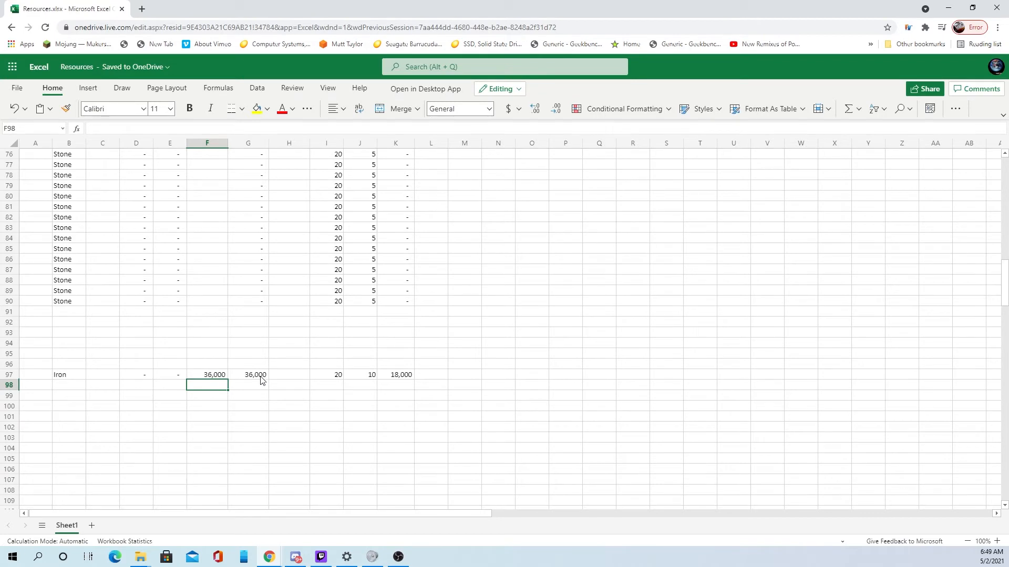
pyautogui.press('Up')
pyautogui.scroll(1, 298, 468)
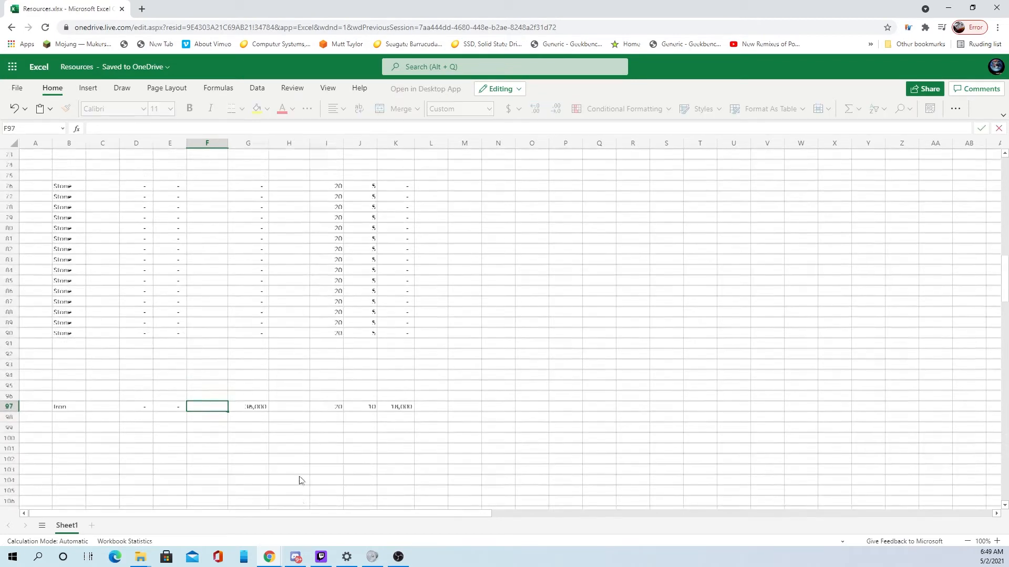
pyautogui.click(298, 472)
# Copy the Iron row in B97:K97 into each of rows 98 to 102.
pyautogui.moveTo(65, 431); pyautogui.dragTo(398, 427)
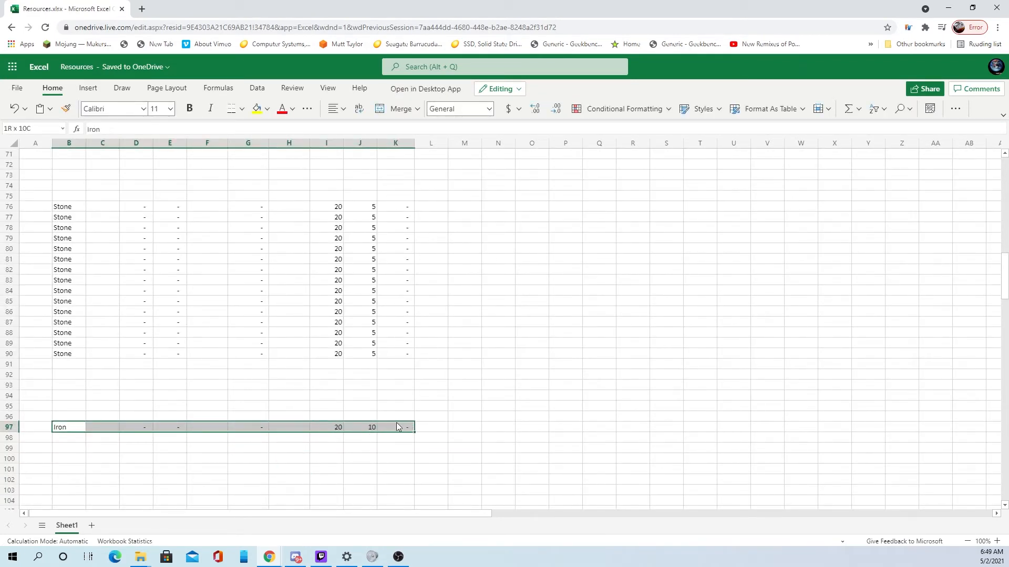
pyautogui.hotkey('ctrl', 'c')
pyautogui.click(65, 439)
pyautogui.hotkey('ctrl', 'v')
pyautogui.click(70, 448)
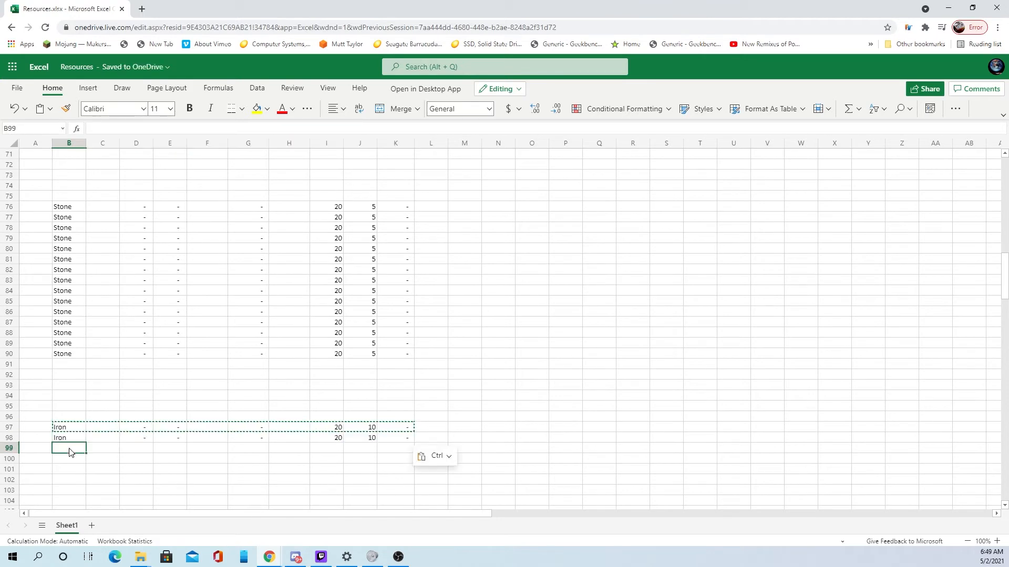
pyautogui.hotkey('ctrl', 'v')
pyautogui.click(70, 463)
pyautogui.hotkey('ctrl', 'v')
pyautogui.click(67, 470)
pyautogui.hotkey('ctrl', 'v')
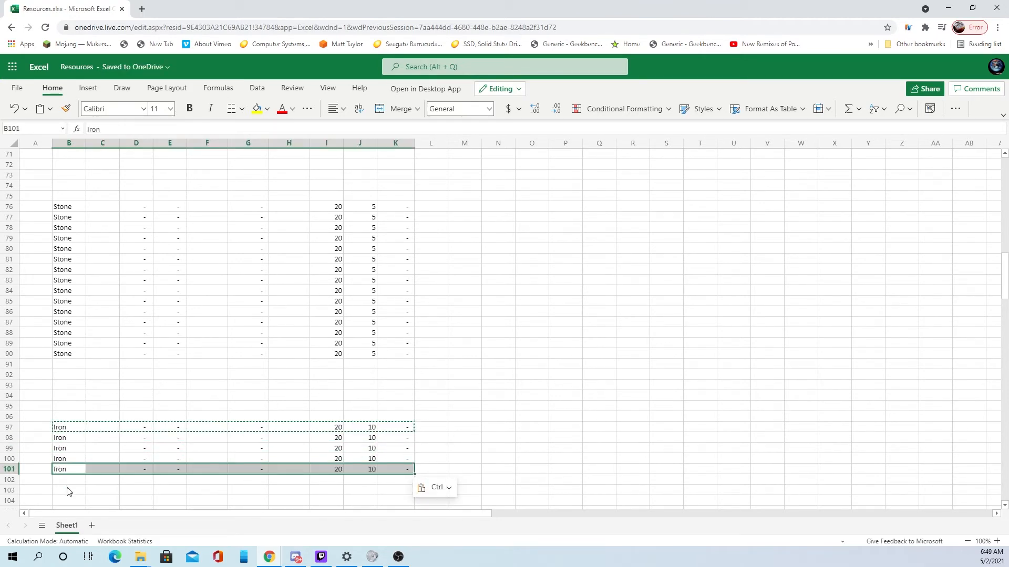
pyautogui.click(71, 489)
pyautogui.click(71, 480)
pyautogui.hotkey('ctrl', 'v')
pyautogui.scroll(-3, 117, 419)
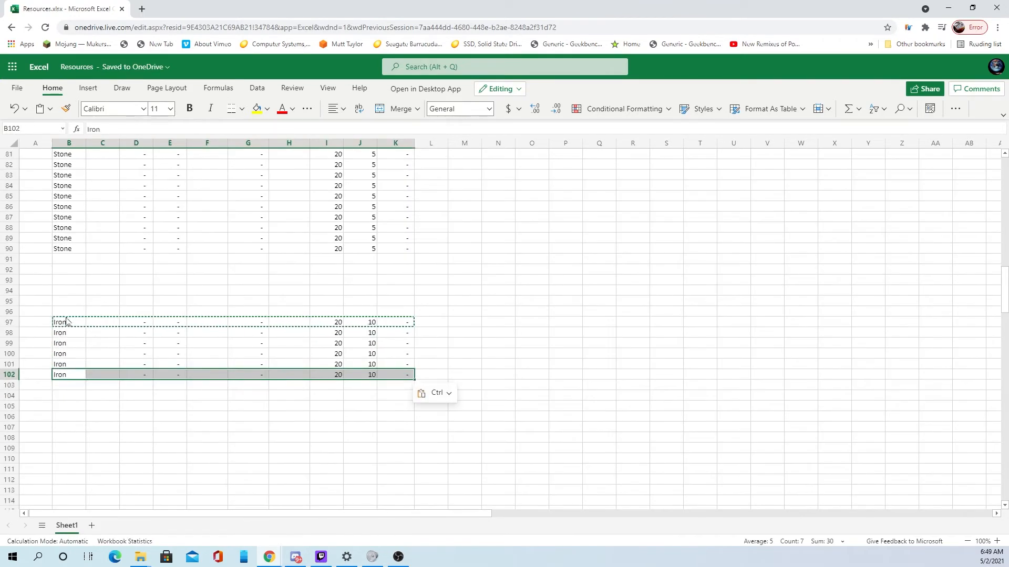
# Copy the six Iron rows in B97:K102 into rows 103 to 108 and 109 to 114, and count through the Iron block.
pyautogui.moveTo(66, 312); pyautogui.dragTo(405, 377)
pyautogui.hotkey('ctrl', 'c')
pyautogui.click(70, 387)
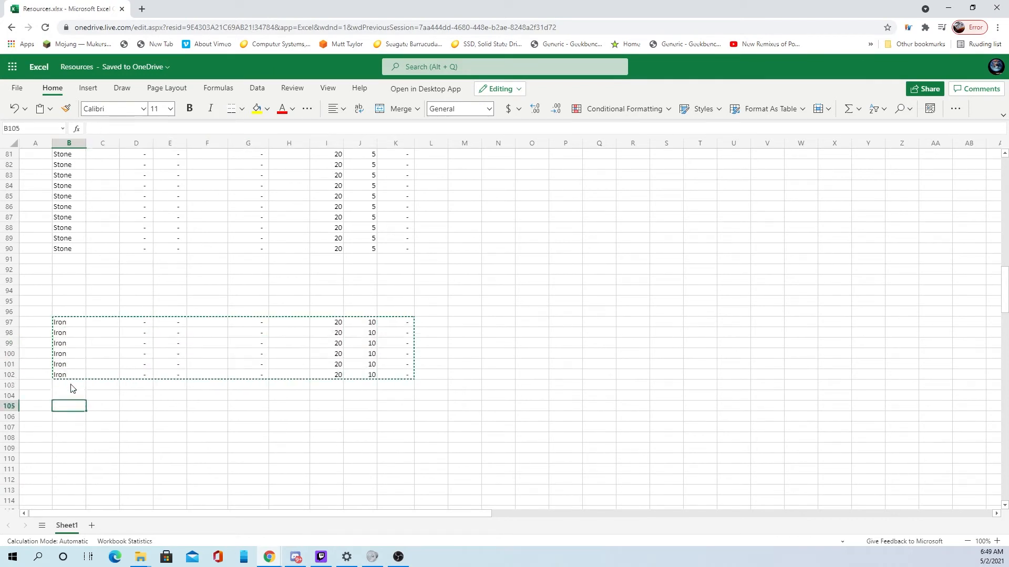
pyautogui.hotkey('ctrl', 'v')
pyautogui.click(70, 449)
pyautogui.hotkey('ctrl', 'v')
pyautogui.scroll(-2, 207, 462)
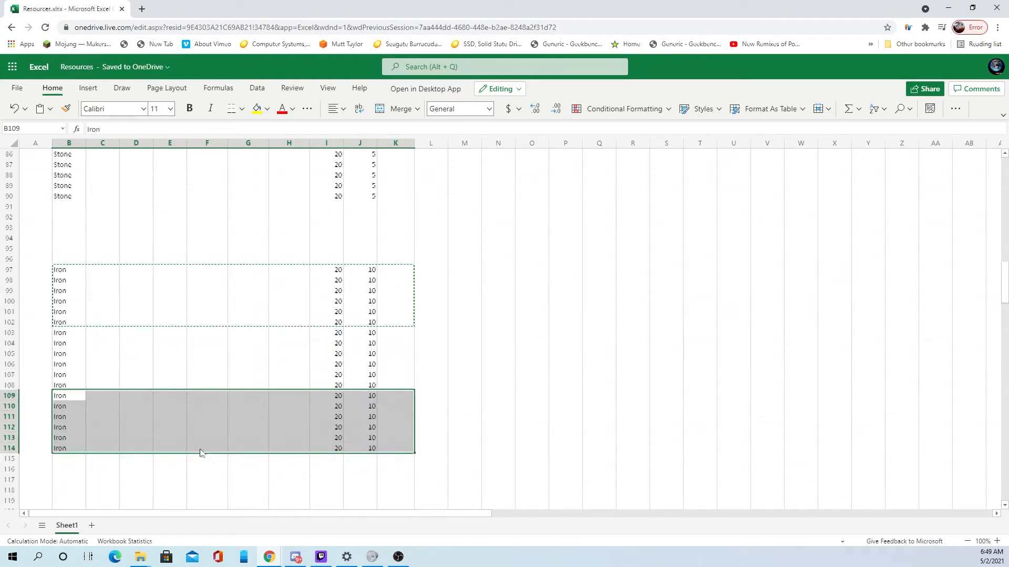
pyautogui.click(63, 279)
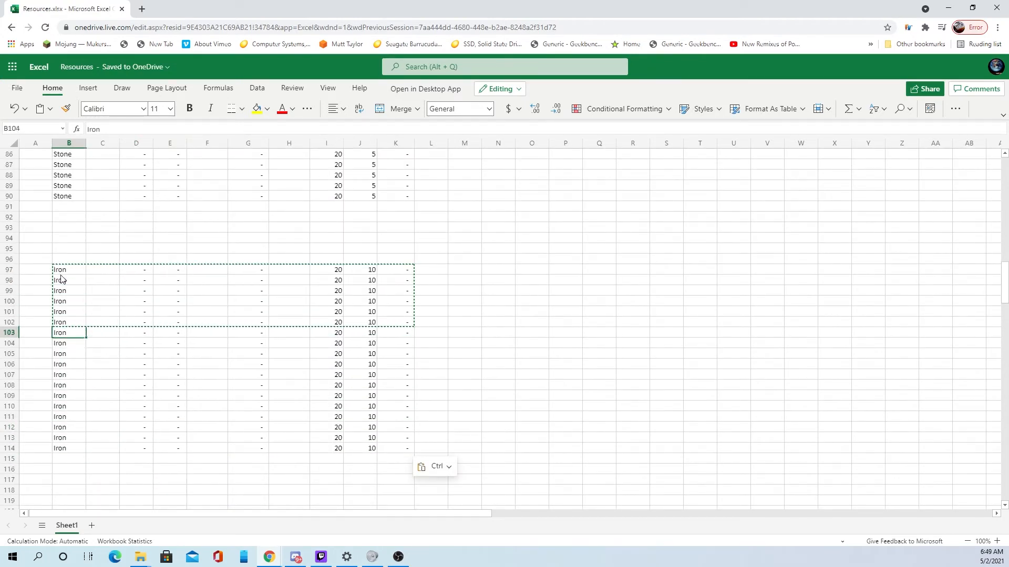
pyautogui.press('Down')
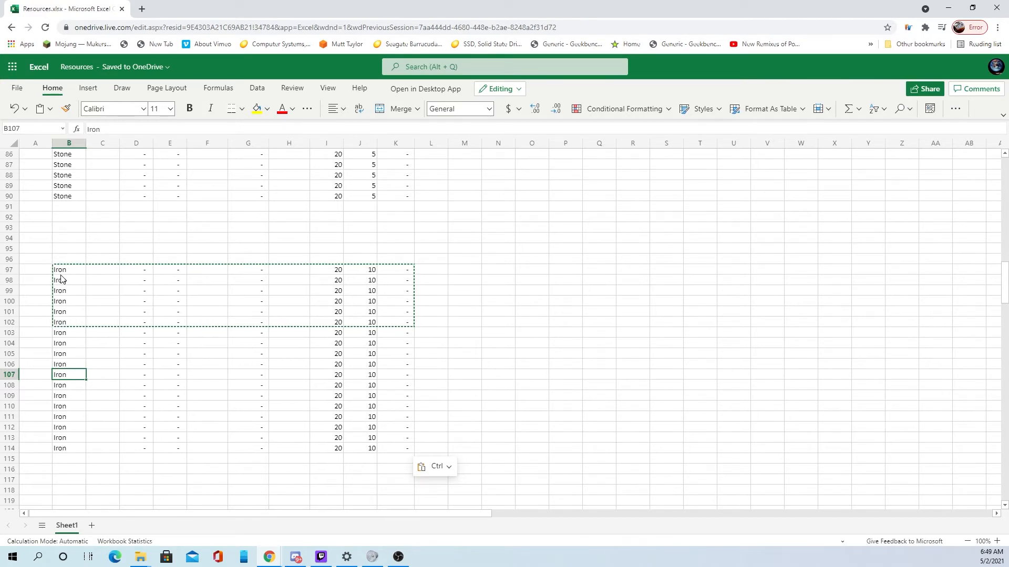
pyautogui.press('Up')
pyautogui.press('Up')
pyautogui.click(49, 270)
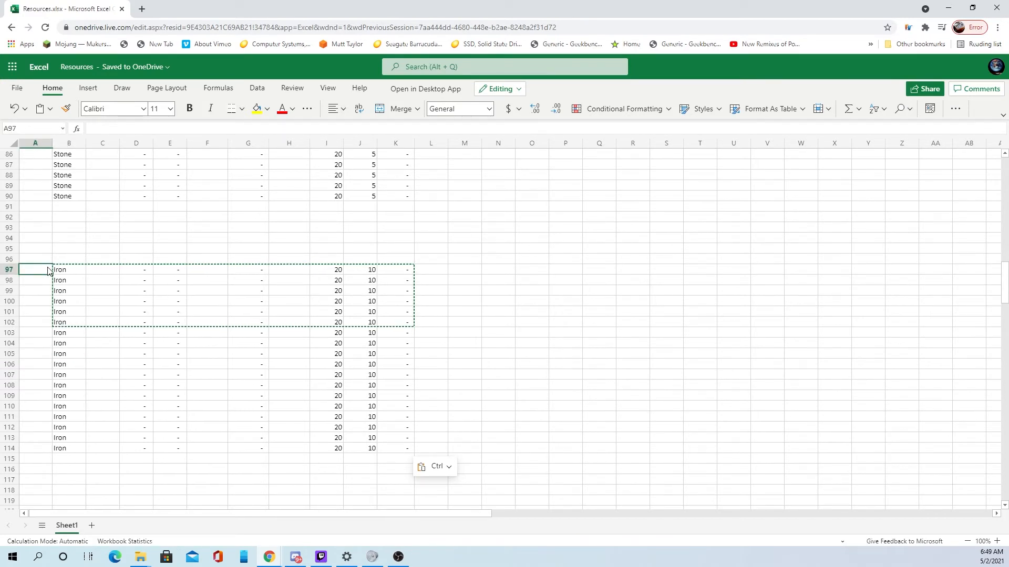
# Count down the Iron rows from row 97 and clear the surplus Iron entries in rows 113 and 114.
pyautogui.press('Down')
pyautogui.press('Down')
pyautogui.press('Down')
pyautogui.press('Down')
pyautogui.press('Down')
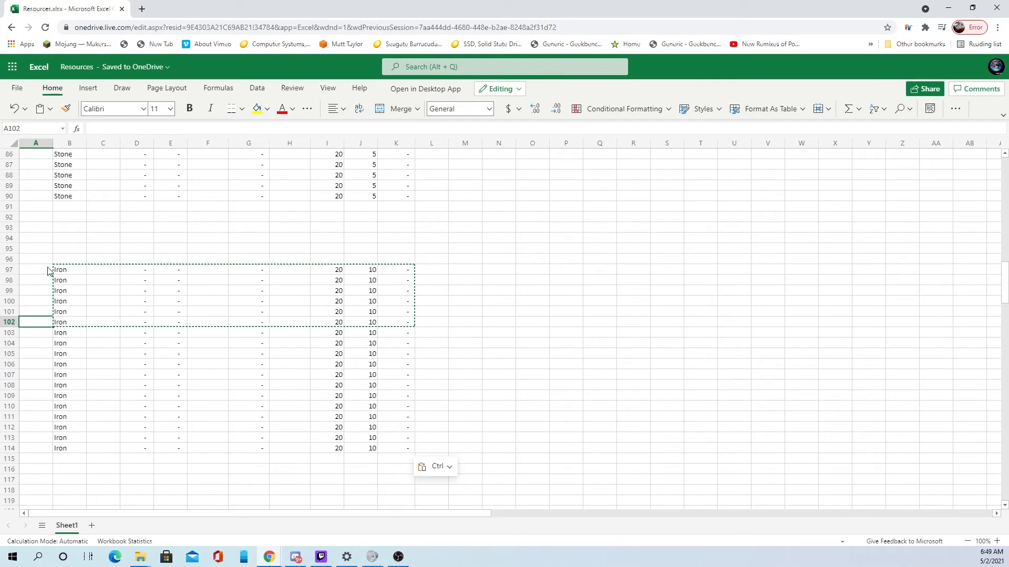
pyautogui.press('Down')
pyautogui.press('Down')
pyautogui.press('Down')
pyautogui.press('Down')
pyautogui.press('Down')
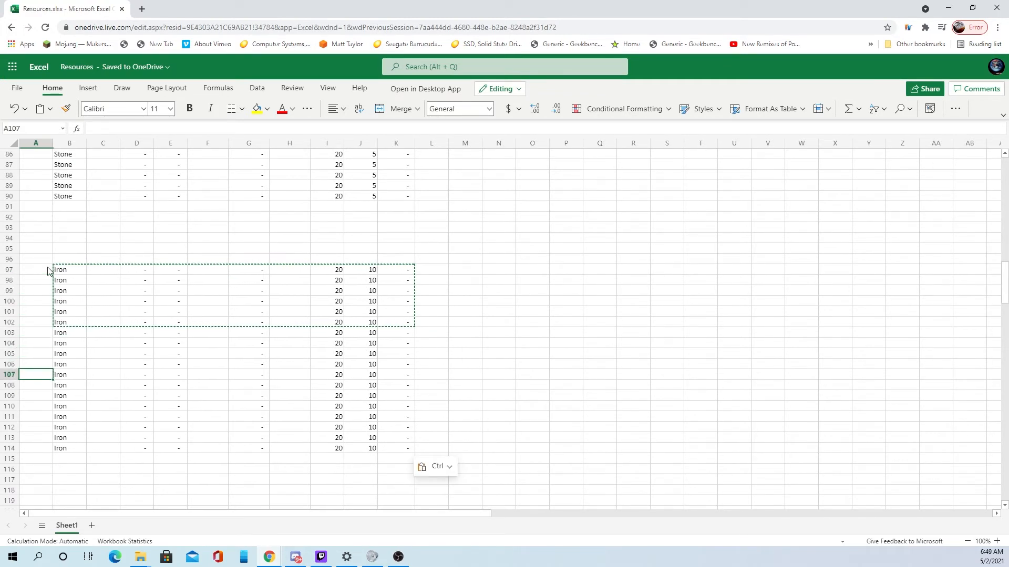
pyautogui.press('Down')
pyautogui.press('Down')
pyautogui.press('Down')
pyautogui.press('Down')
pyautogui.press('Down')
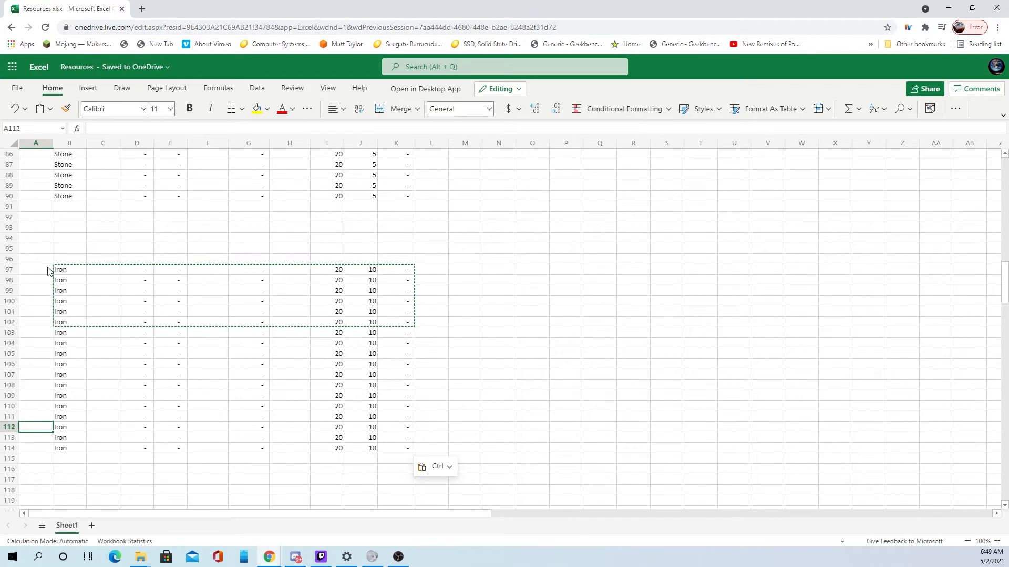
pyautogui.press('Down')
pyautogui.press('Right')
pyautogui.press('Delete')
pyautogui.press('Down')
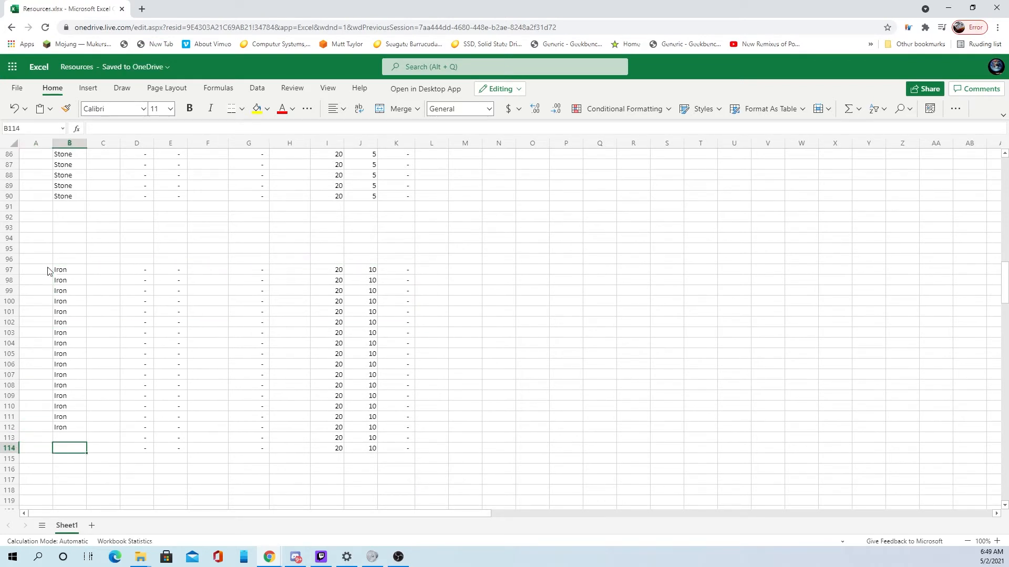
pyautogui.moveTo(63, 438); pyautogui.dragTo(471, 465)
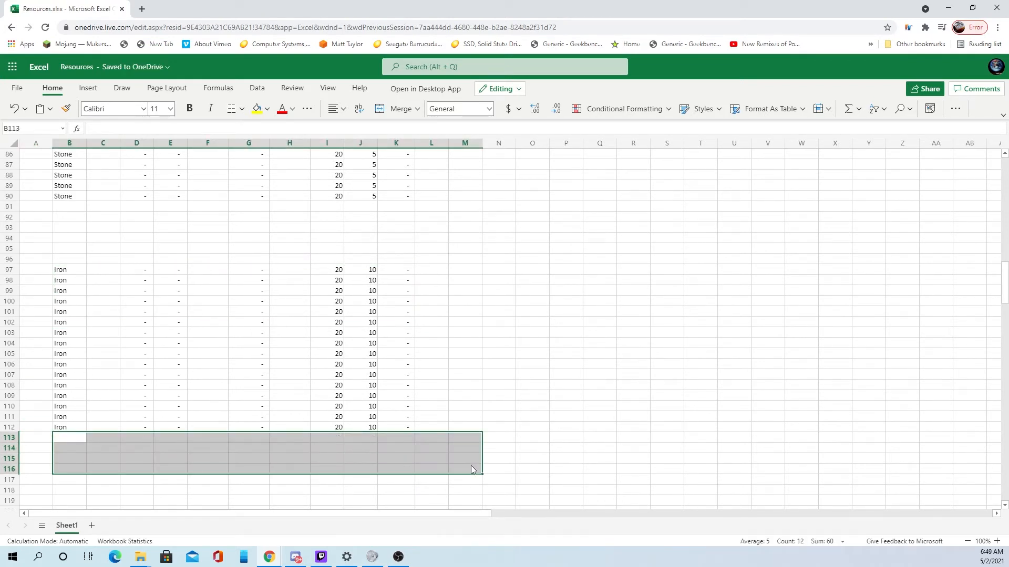
pyautogui.click(464, 353)
# Recount the remaining rows of the Iron block, starting at B97.
pyautogui.click(75, 266)
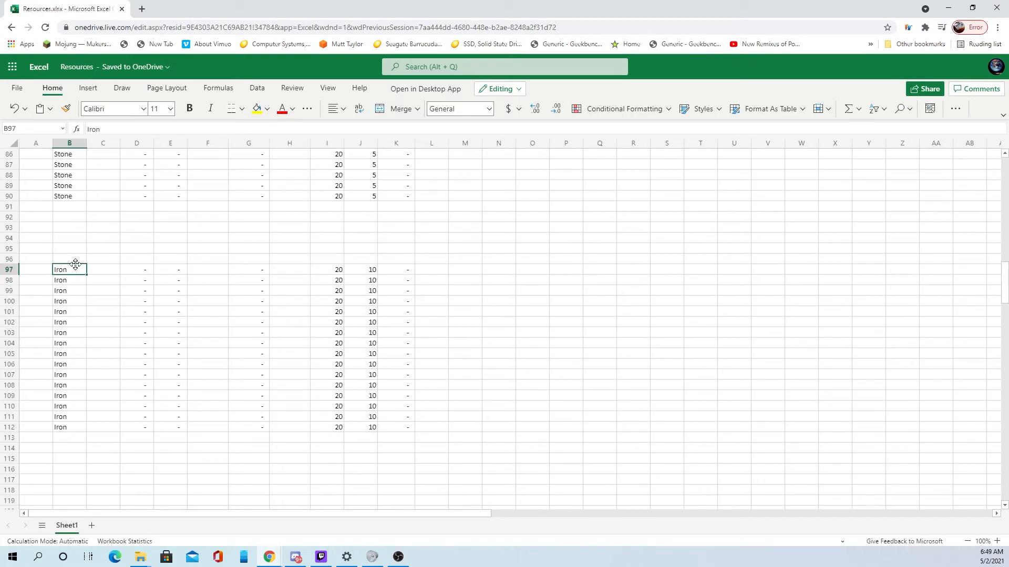
pyautogui.press('Down')
pyautogui.press('Down')
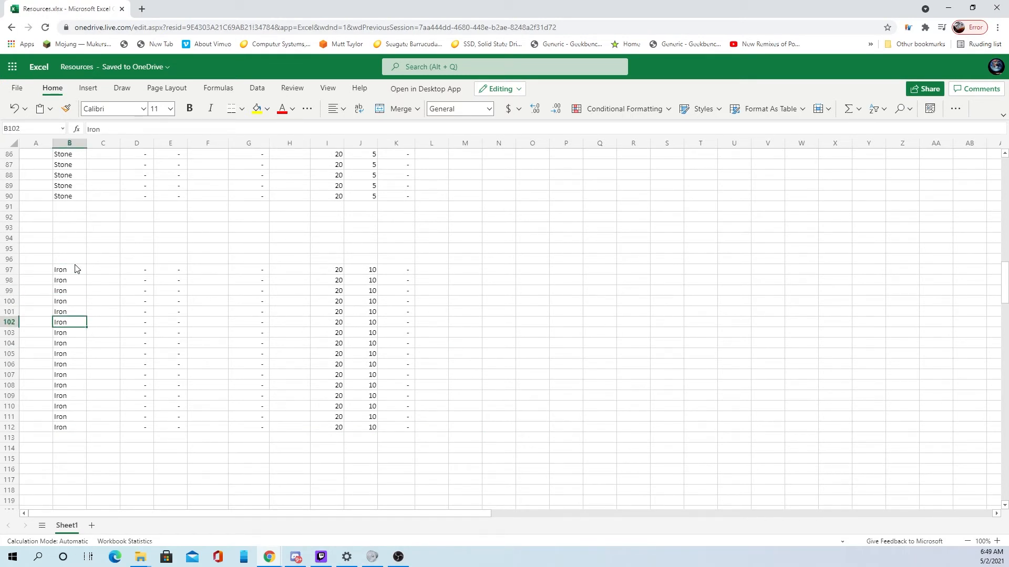
pyautogui.press('Down')
pyautogui.press('Down')
pyautogui.press('Down')
pyautogui.press('Down')
pyautogui.press('Down')
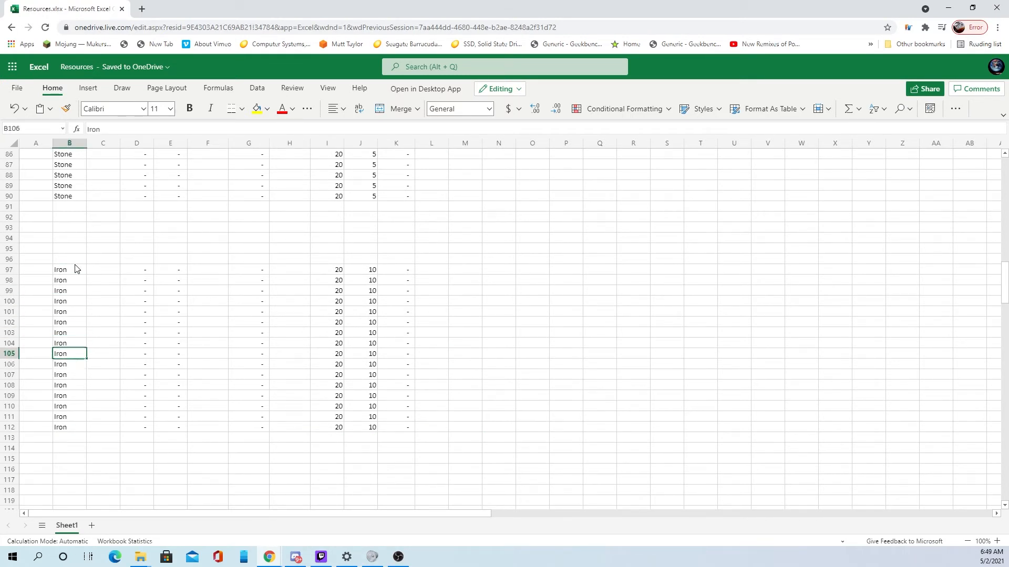
pyautogui.press('Down')
pyautogui.press('Down')
pyautogui.press('Down')
pyautogui.press('Down')
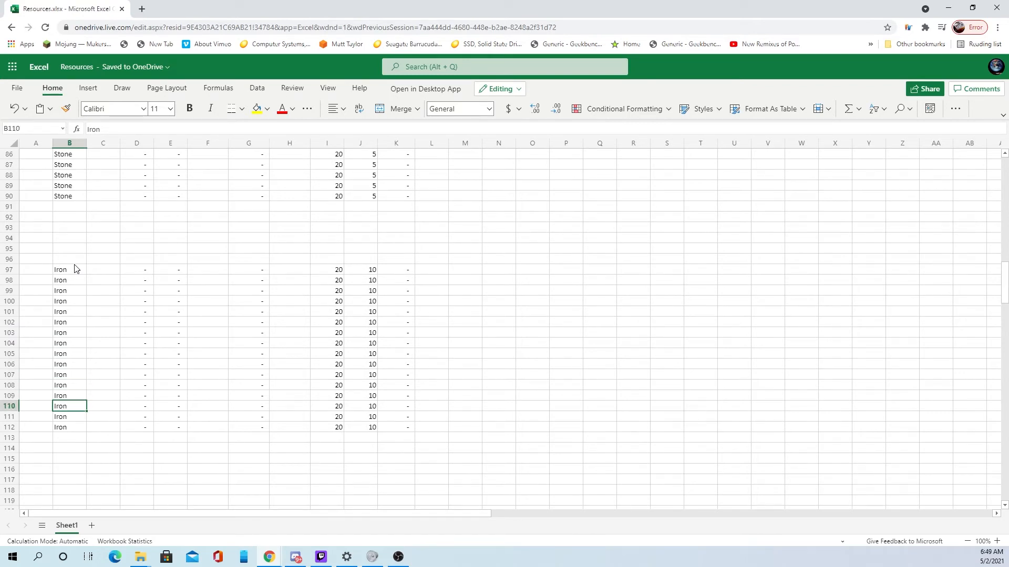
pyautogui.click(600, 342)
# Review the Stone, Wood, Food and Gems blocks and the blank gaps between them.
pyautogui.scroll(3, 592, 339)
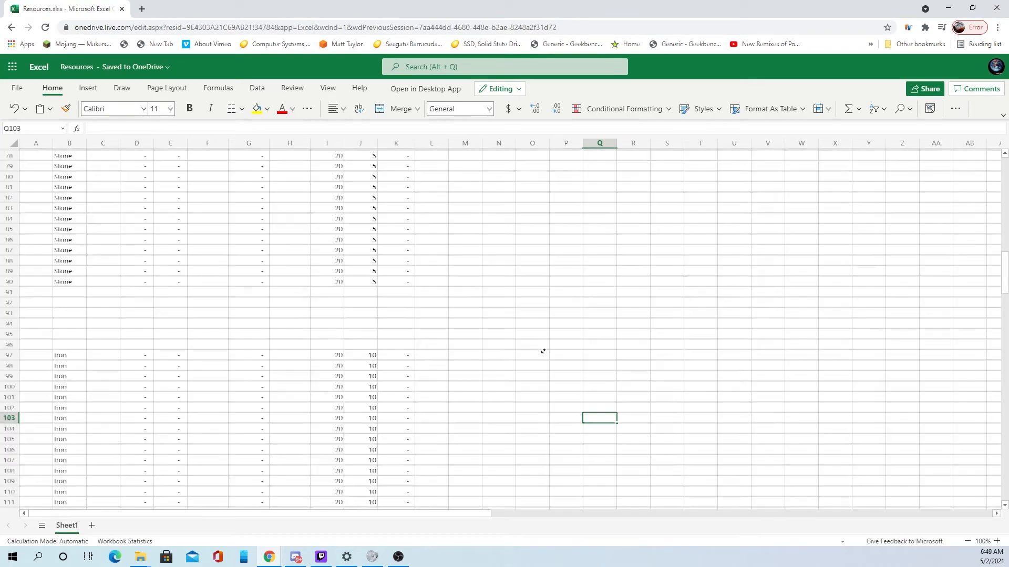
pyautogui.scroll(6, 521, 346)
pyautogui.middleClick(518, 343)
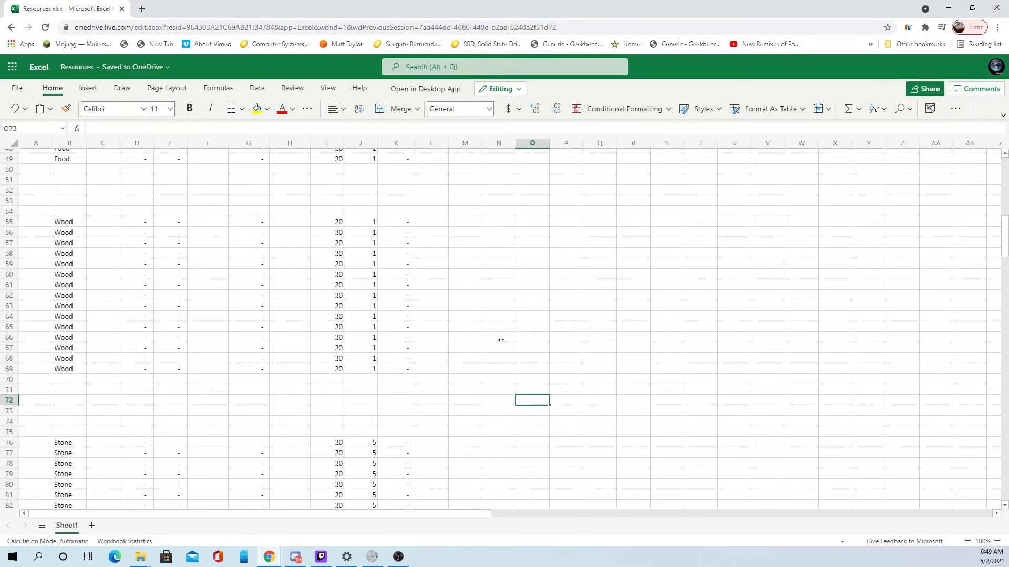
pyautogui.scroll(10, 180, 201)
pyautogui.scroll(-3, 422, 345)
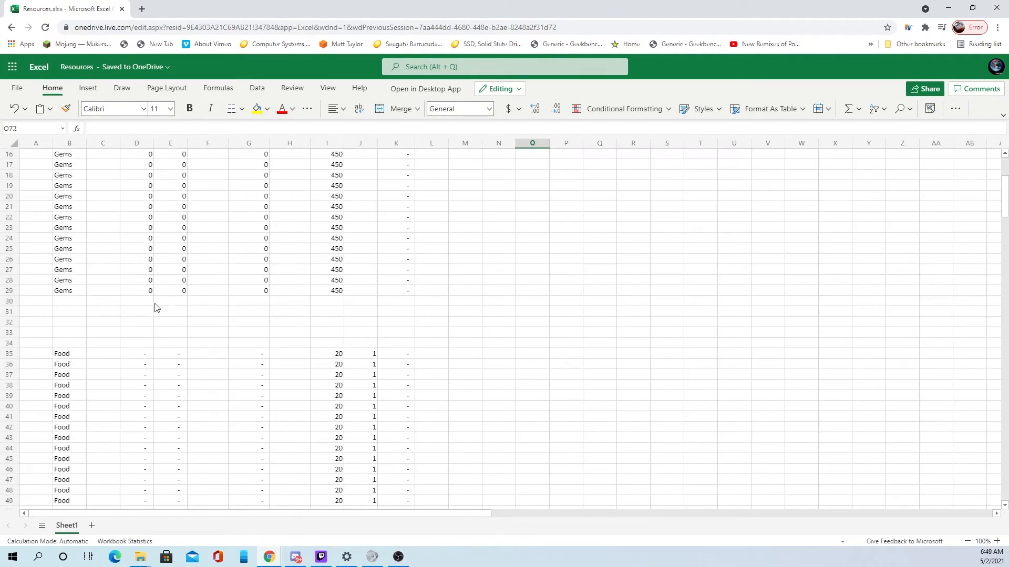
pyautogui.scroll(5, 348, 323)
pyautogui.scroll(-2, 310, 352)
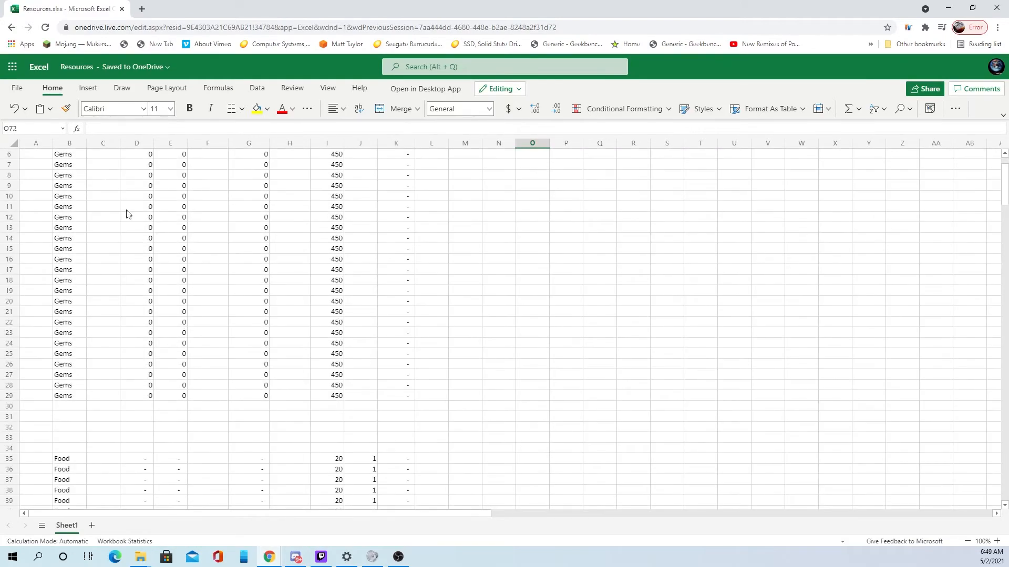
pyautogui.scroll(-10, 142, 310)
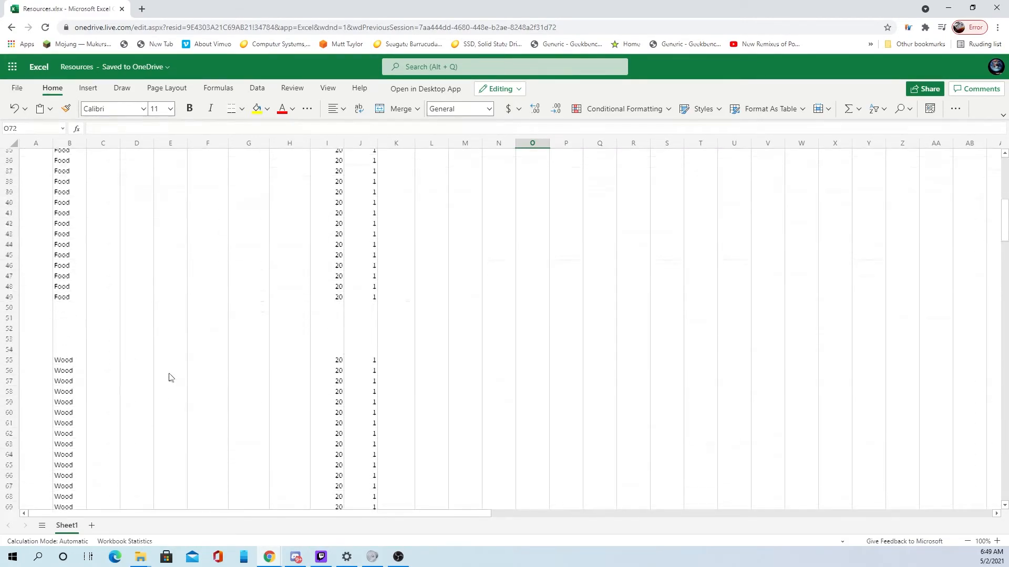
pyautogui.scroll(-5, 156, 312)
pyautogui.scroll(4, 210, 361)
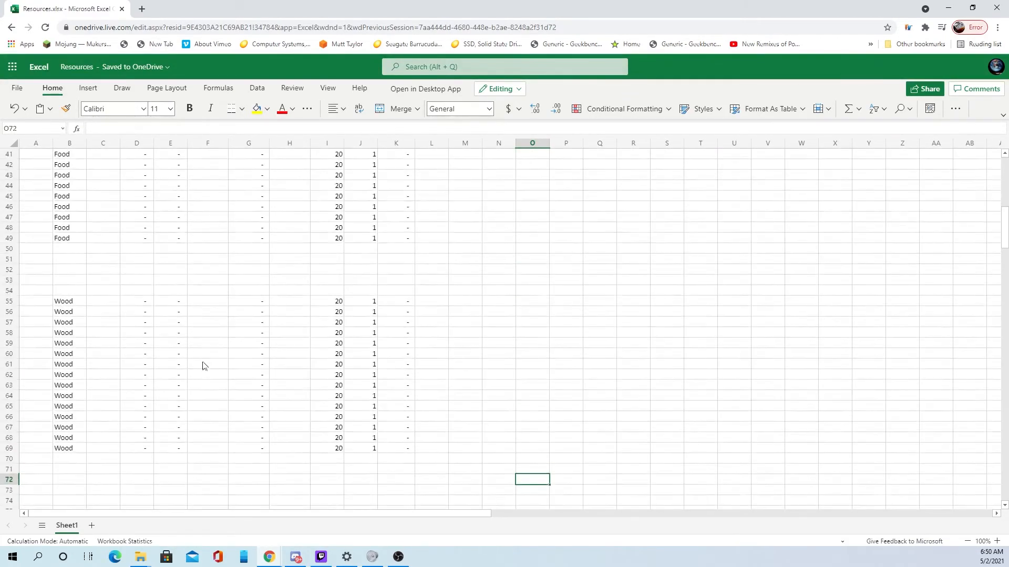
pyautogui.middleClick(202, 361)
pyautogui.scroll(2, 202, 361)
pyautogui.hscroll(3, 226, 371)
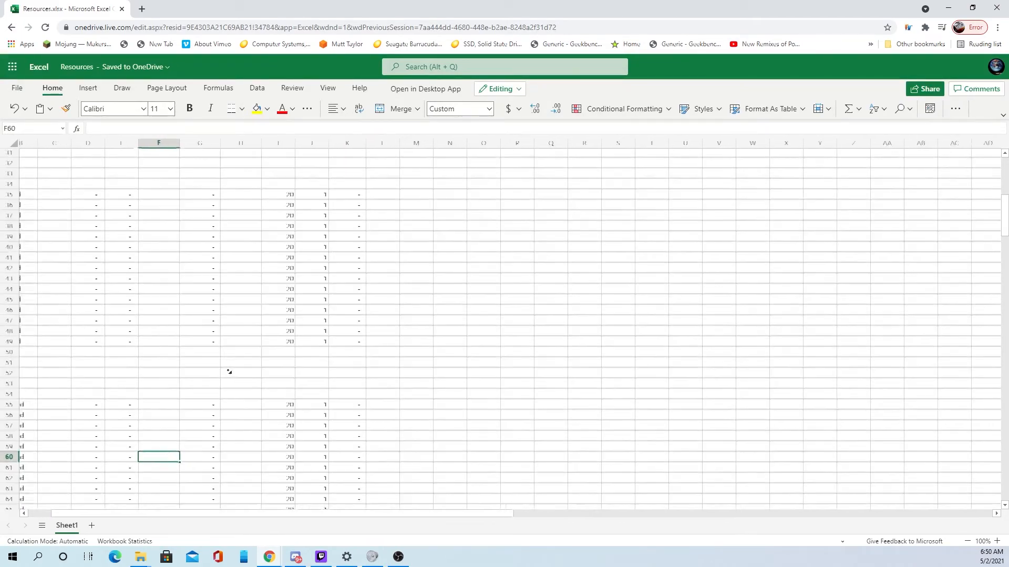
pyautogui.hscroll(-3, 140, 495)
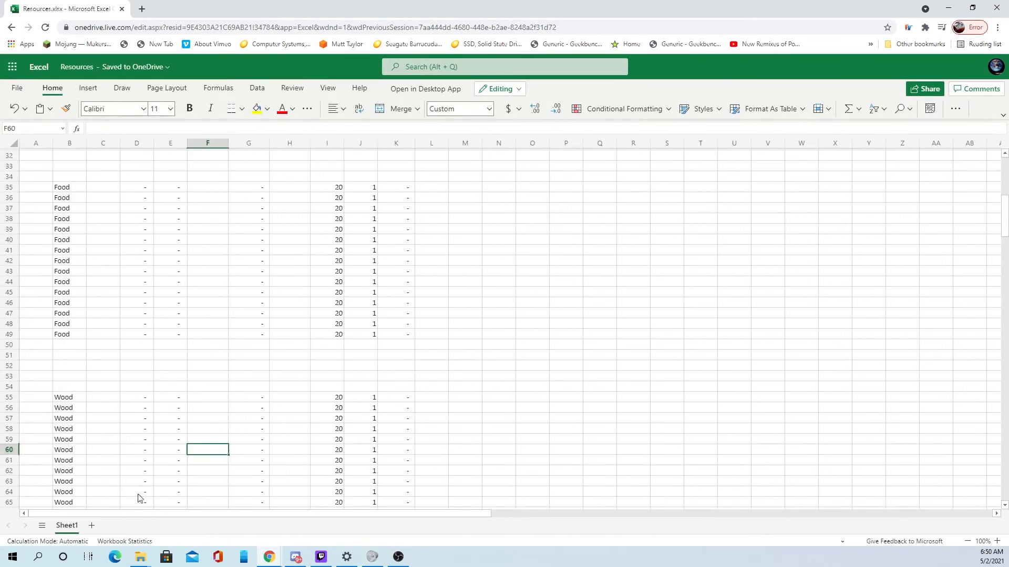
# Delete the blank sheet rows 31 to 34 between the Gems and Food blocks.
pyautogui.scroll(7, 254, 378)
pyautogui.moveTo(72, 355); pyautogui.dragTo(73, 375)
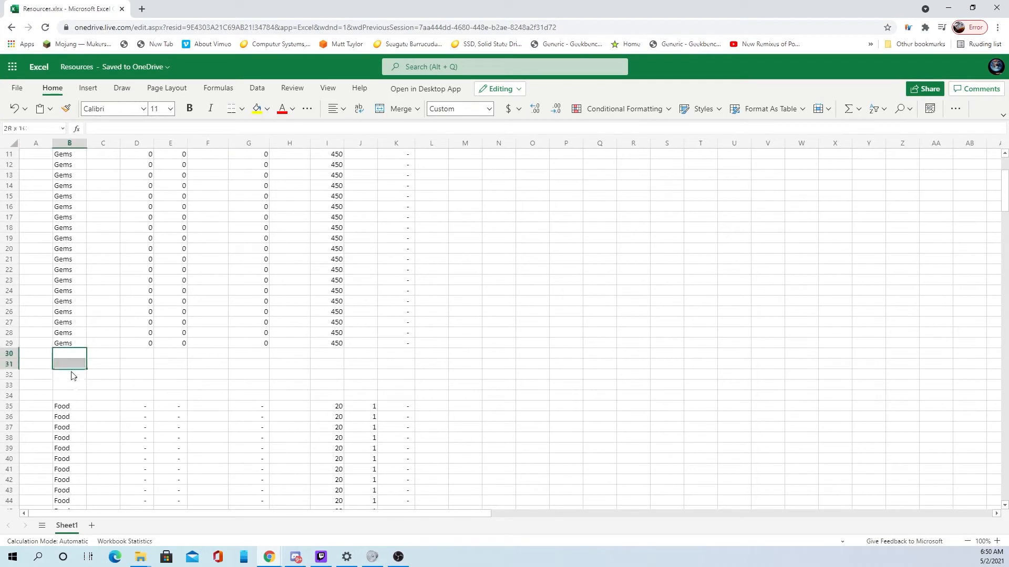
pyautogui.click(64, 375)
pyautogui.moveTo(138, 375); pyautogui.dragTo(143, 368)
pyautogui.click(9, 365)
pyautogui.click(76, 355)
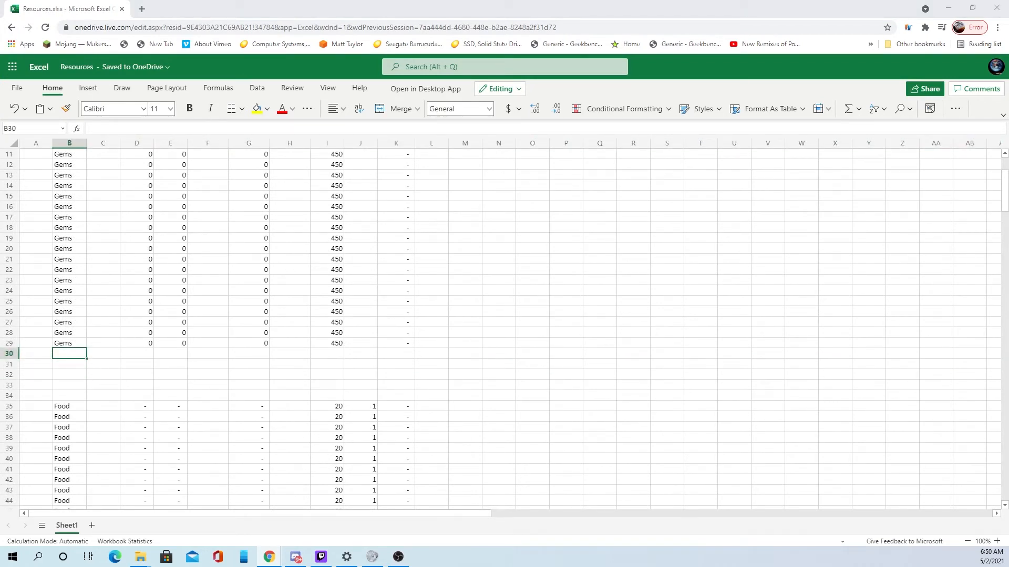
pyautogui.click(513, 344)
pyautogui.moveTo(60, 368); pyautogui.dragTo(415, 398)
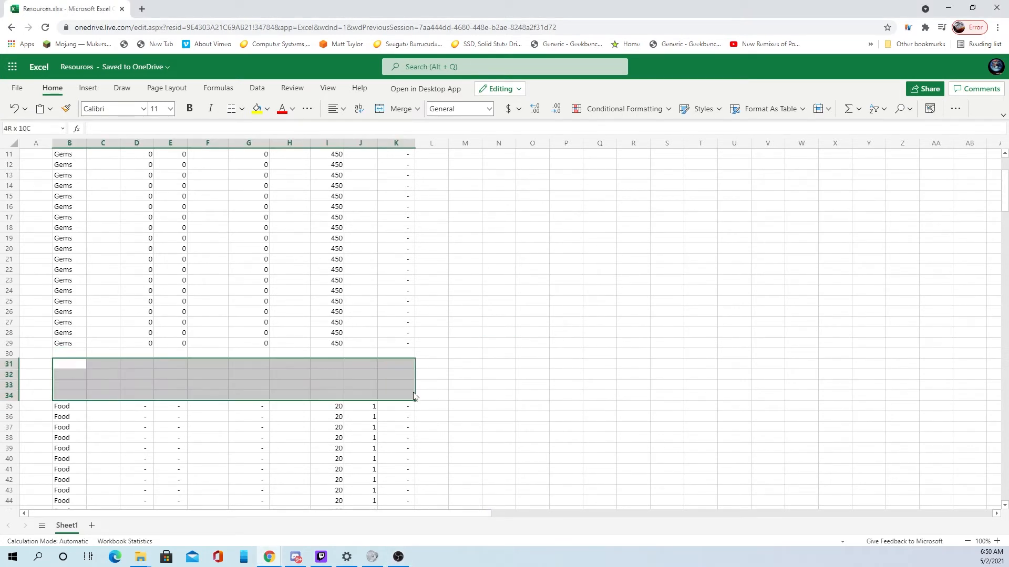
pyautogui.rightClick(381, 392)
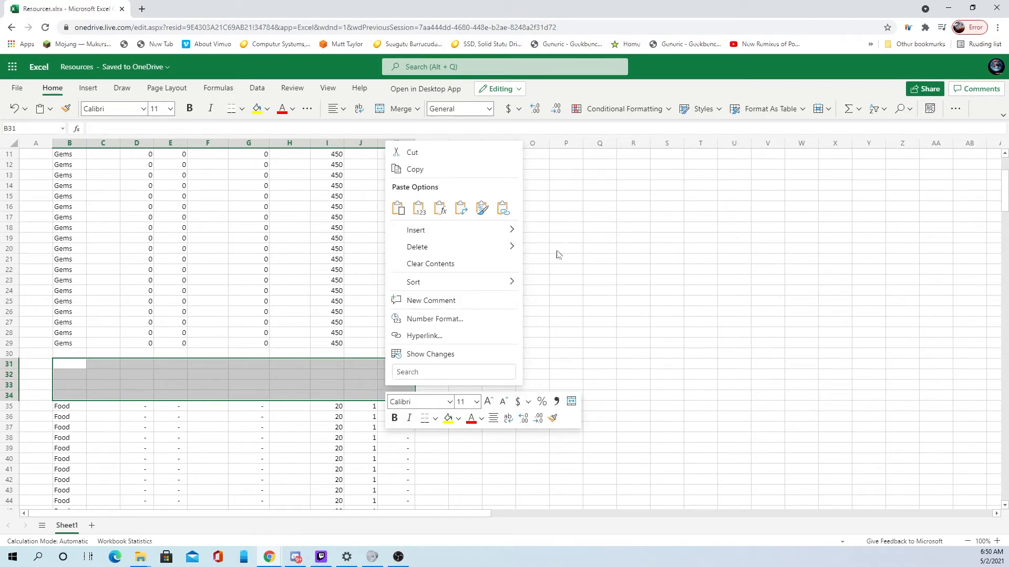
pyautogui.moveTo(504, 255)
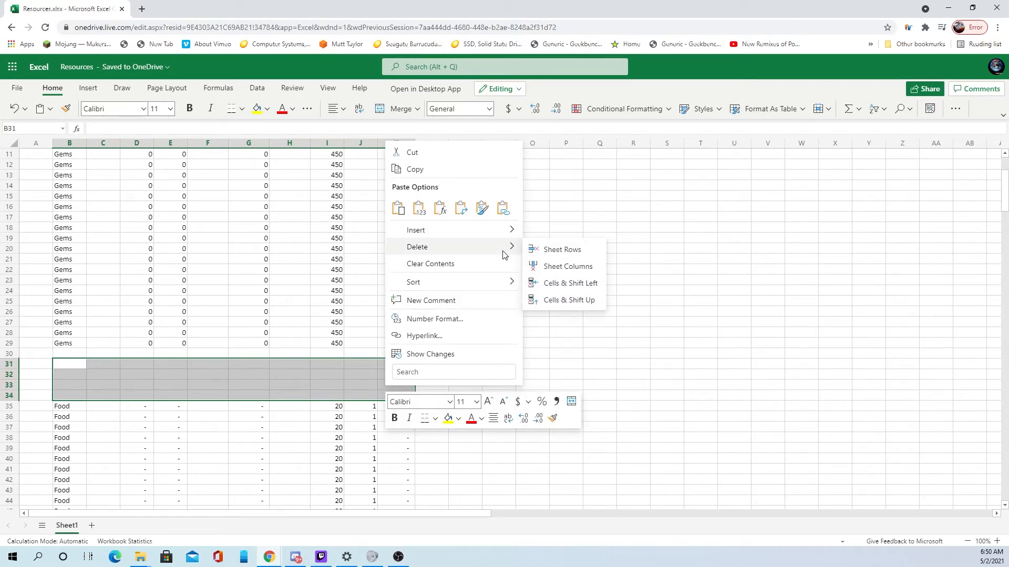
pyautogui.click(572, 252)
# Delete the blank sheet rows 46 to 49 between the Food and Wood blocks.
pyautogui.scroll(-7, 520, 413)
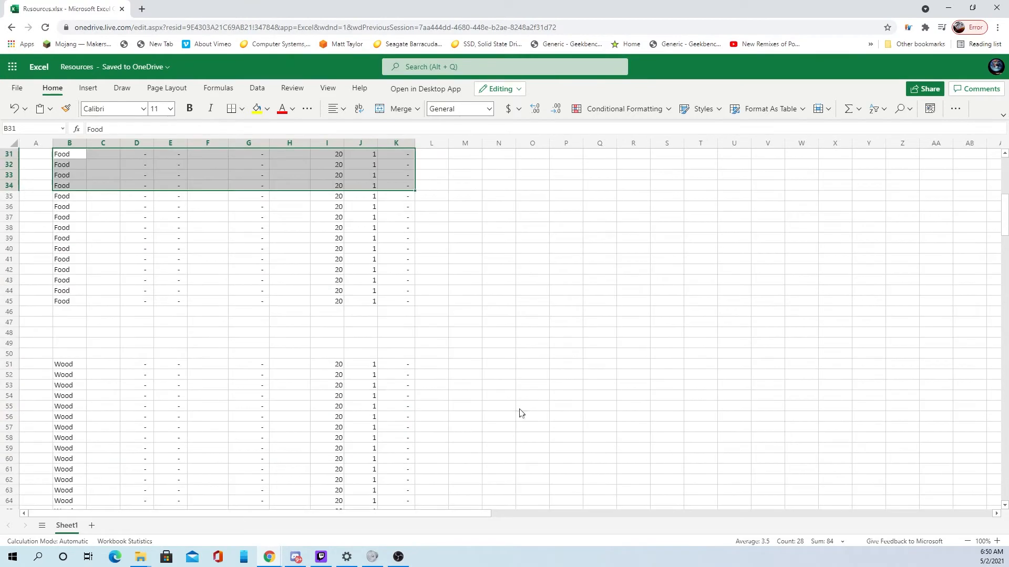
pyautogui.moveTo(77, 314); pyautogui.dragTo(92, 341)
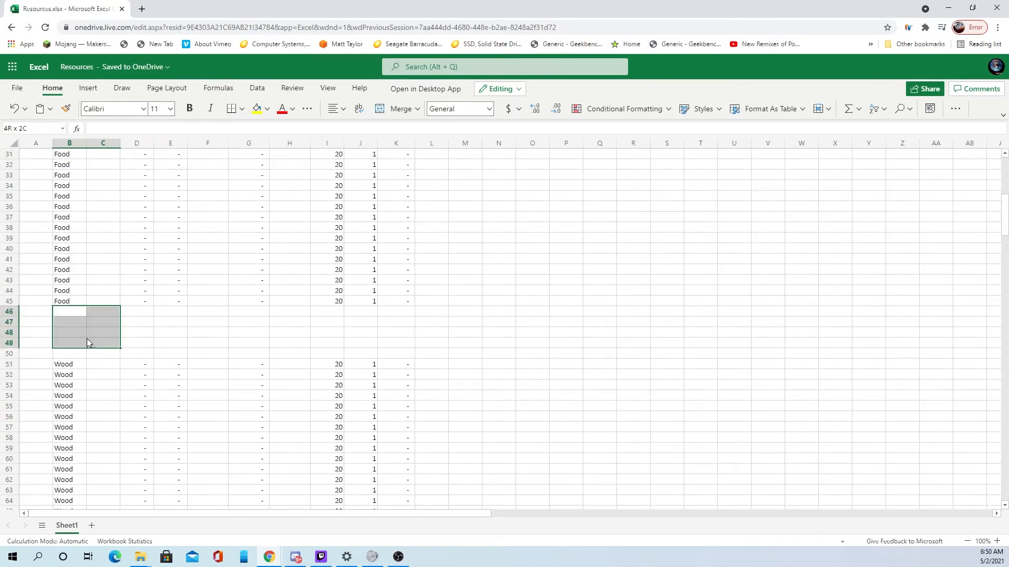
pyautogui.rightClick(87, 343)
pyautogui.moveTo(182, 186)
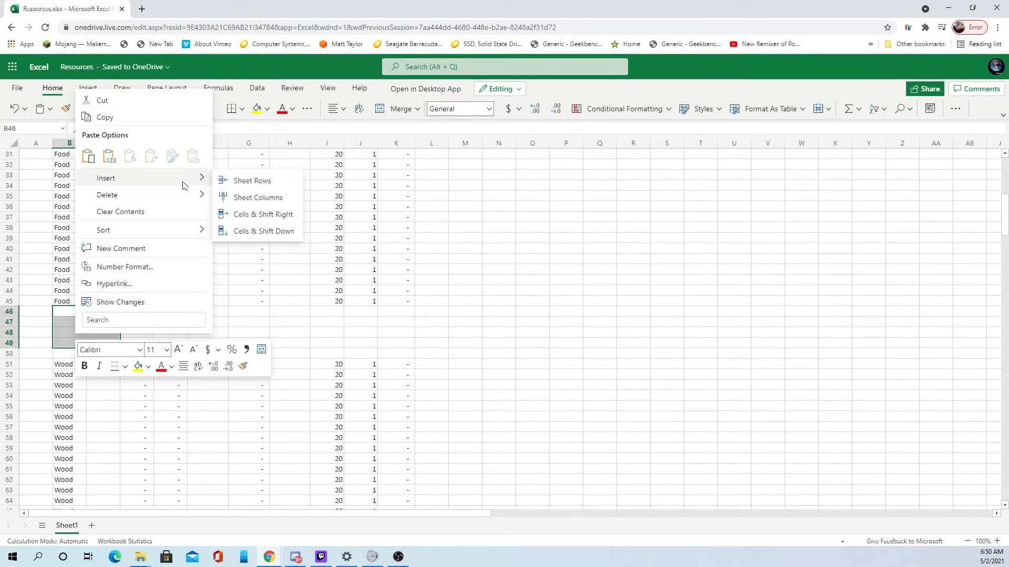
pyautogui.click(269, 202)
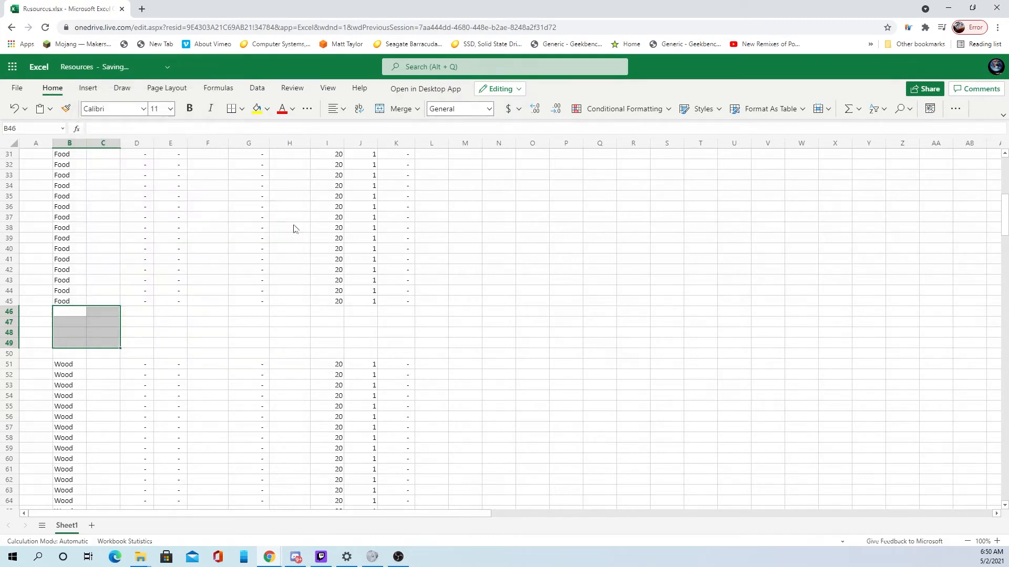
# Delete the blank sheet rows 62 to 66 between the Wood and Stone blocks.
pyautogui.scroll(-3, 110, 407)
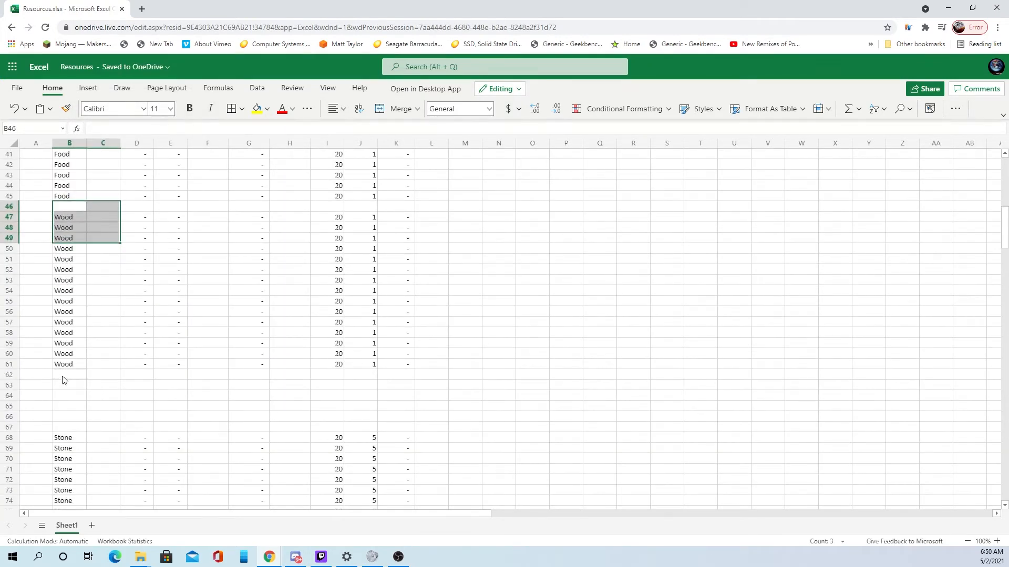
pyautogui.moveTo(62, 380); pyautogui.dragTo(70, 419)
pyautogui.rightClick(70, 419)
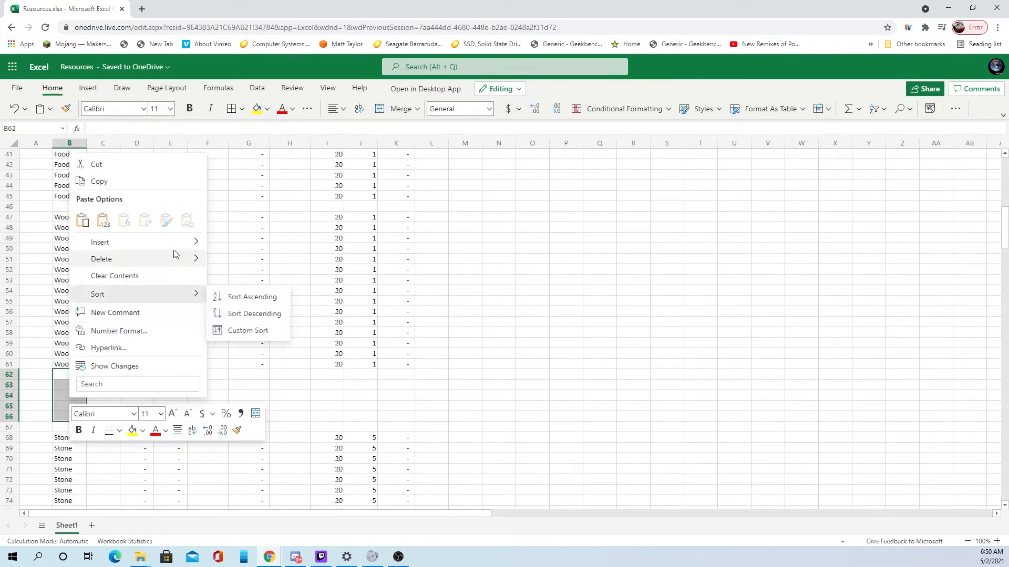
pyautogui.moveTo(144, 260)
pyautogui.click(270, 262)
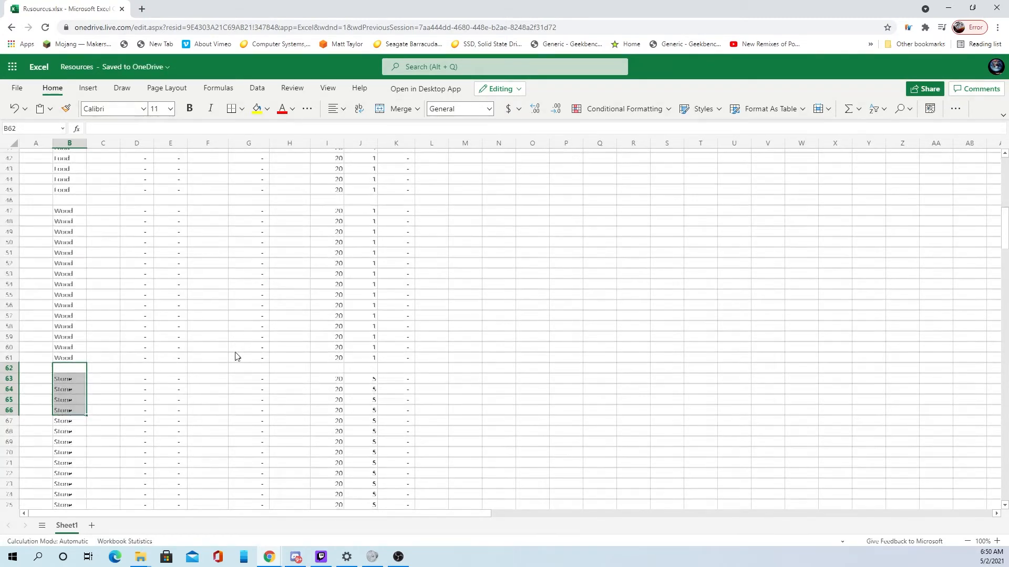
# Try inserting an extra blank sheet row at row 46 between the Food and Wood blocks.
pyautogui.click(74, 259)
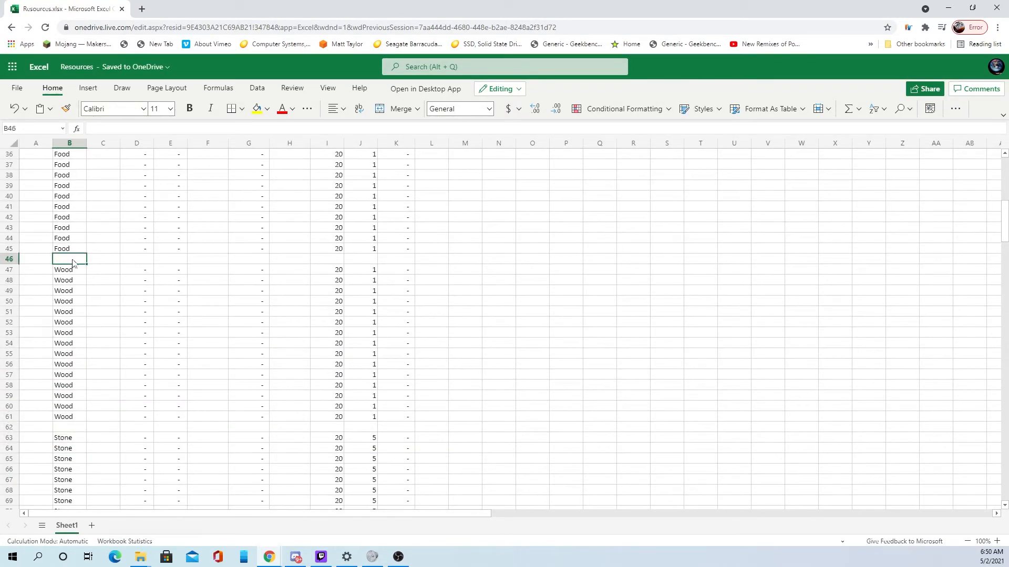
pyautogui.rightClick(74, 259)
pyautogui.moveTo(146, 371)
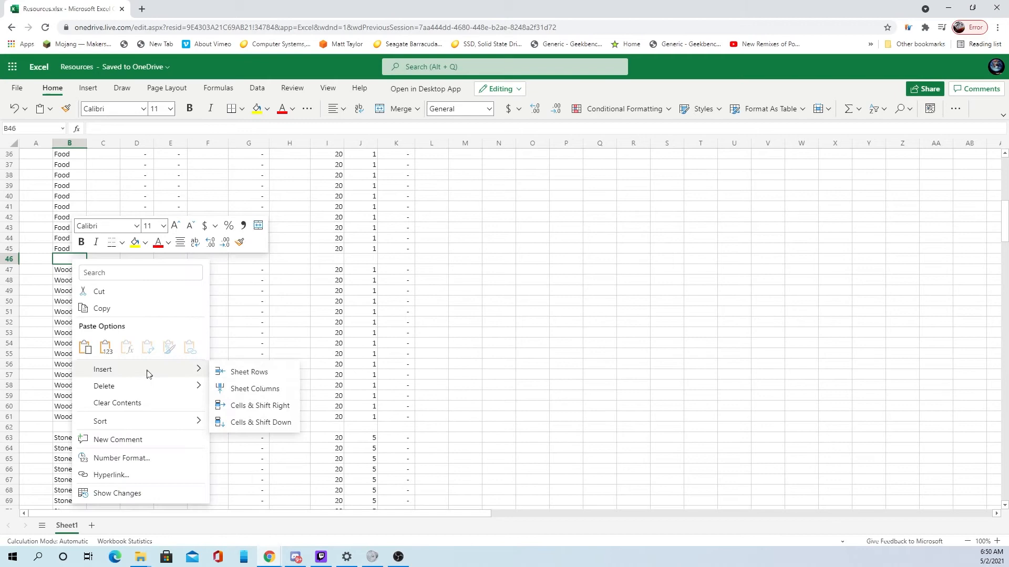
pyautogui.click(251, 373)
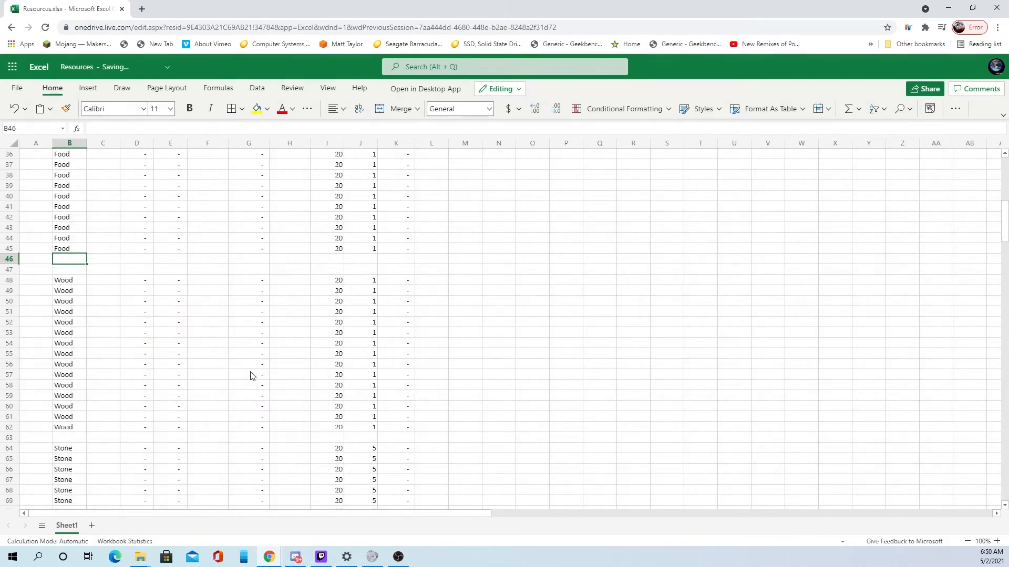
# Delete the blank sheet rows 78 to 82 between the Stone and Iron blocks.
pyautogui.scroll(-8, 176, 304)
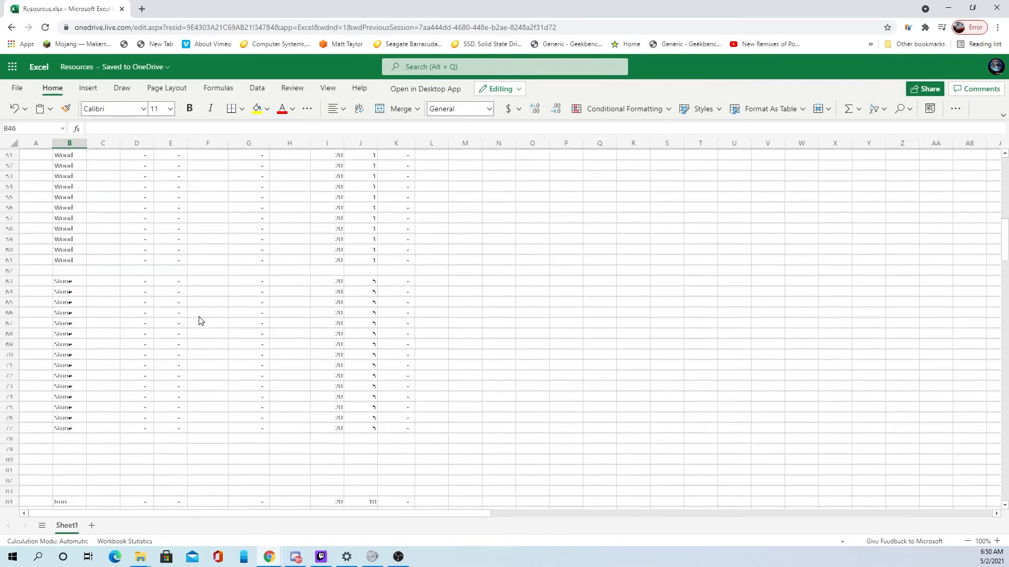
pyautogui.moveTo(72, 343); pyautogui.dragTo(71, 374)
pyautogui.rightClick(74, 370)
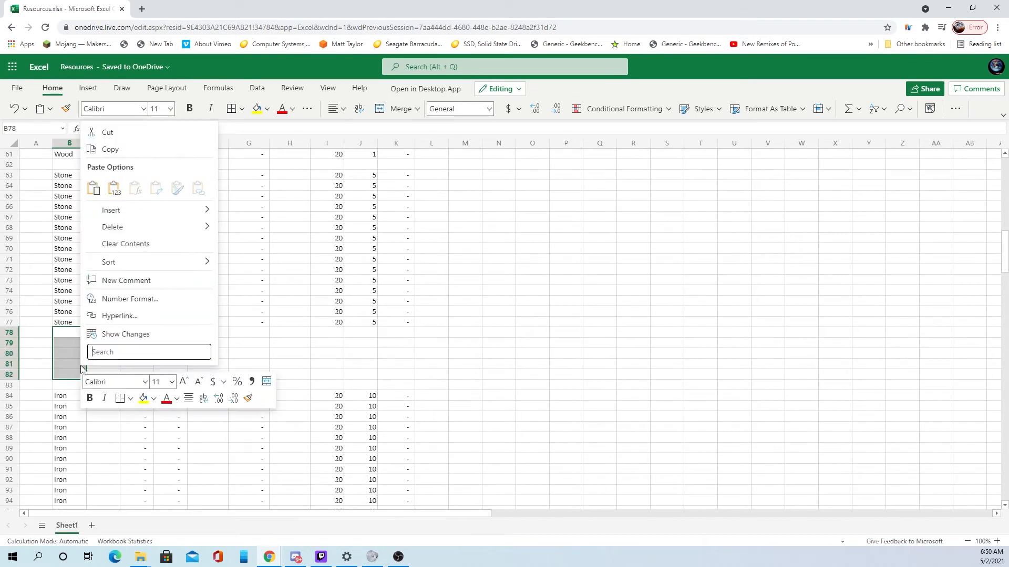
pyautogui.moveTo(163, 232)
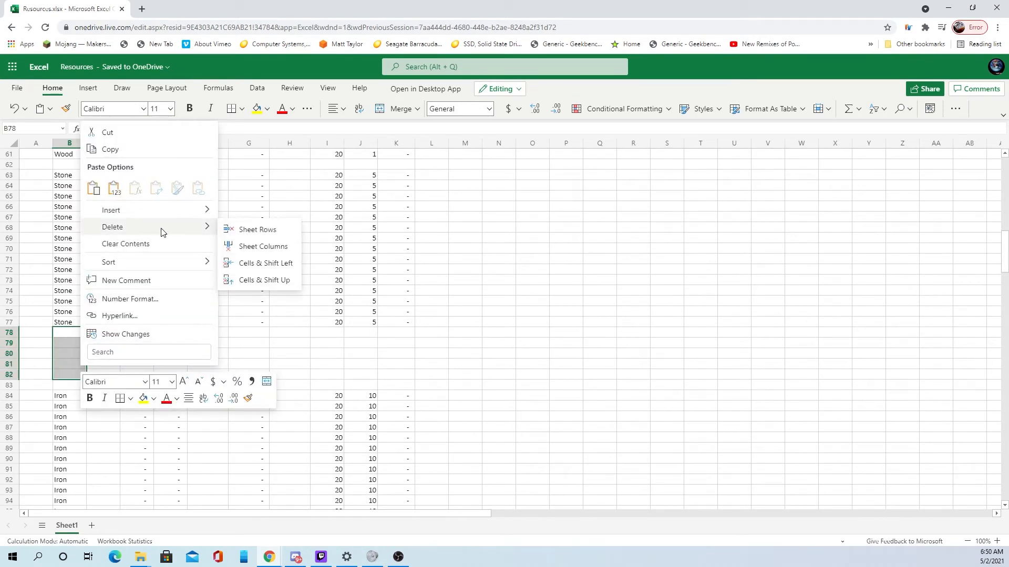
pyautogui.click(258, 229)
pyautogui.rightClick(492, 332)
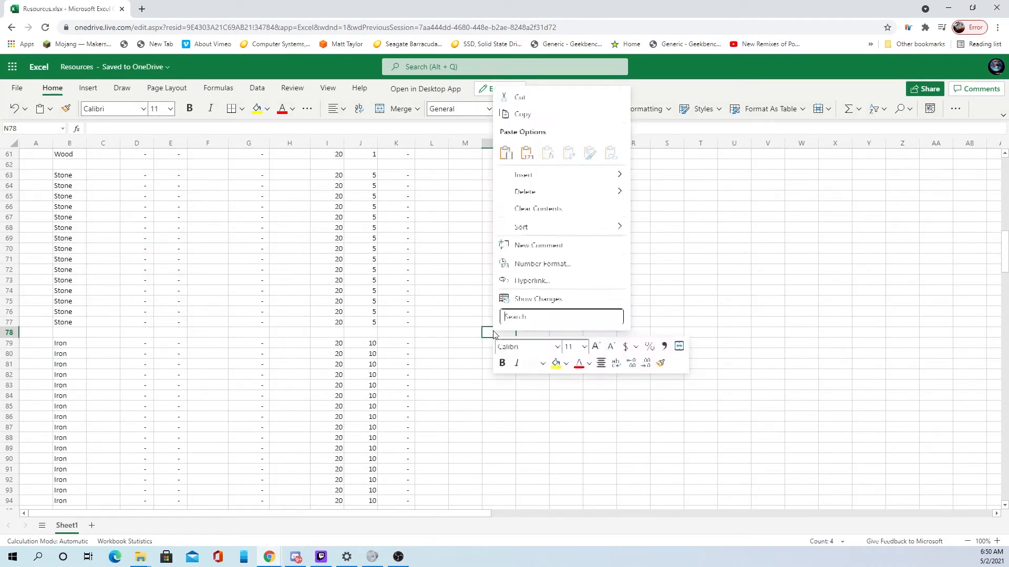
pyautogui.moveTo(557, 184)
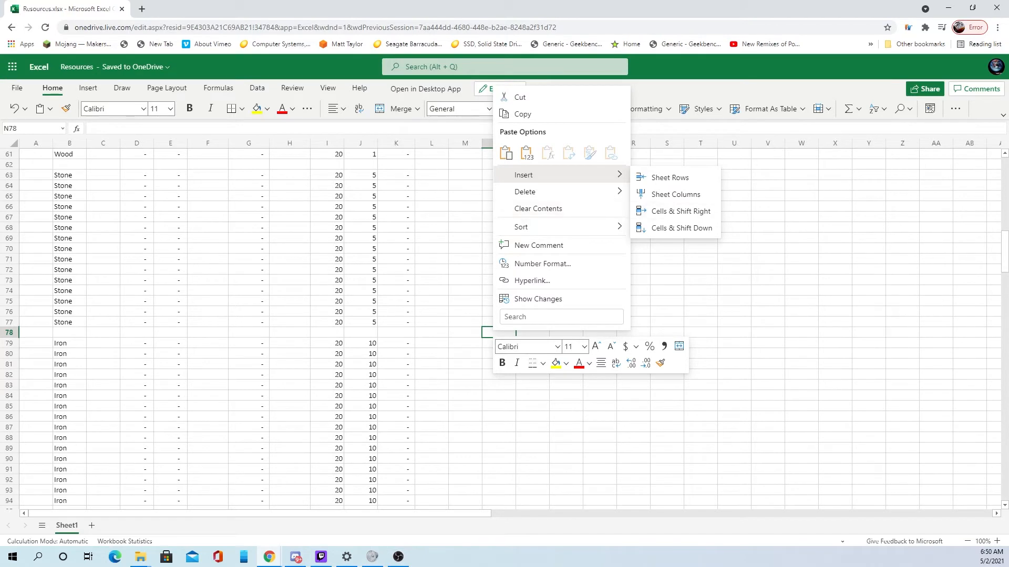
pyautogui.press('Escape')
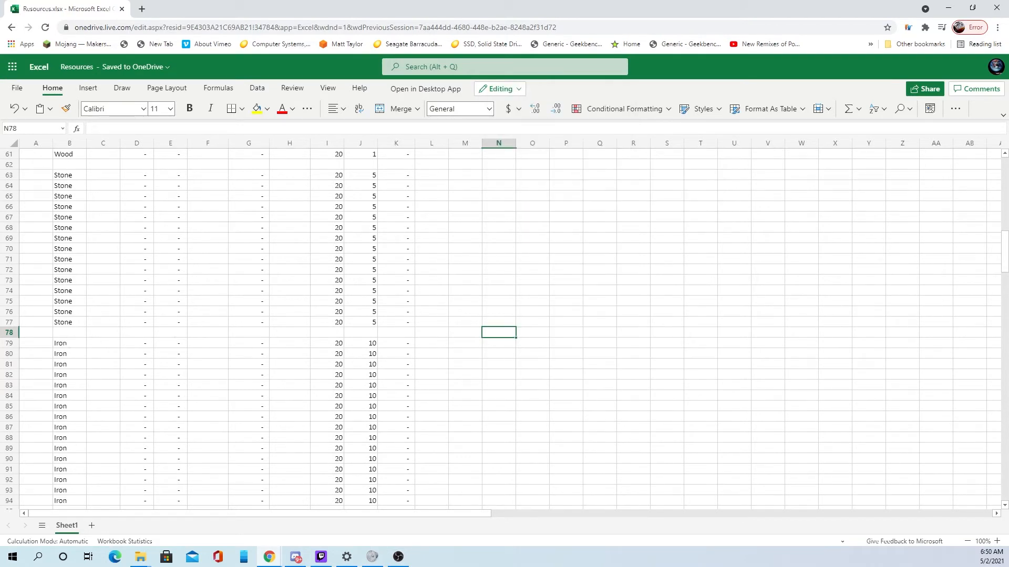
pyautogui.rightClick(497, 143)
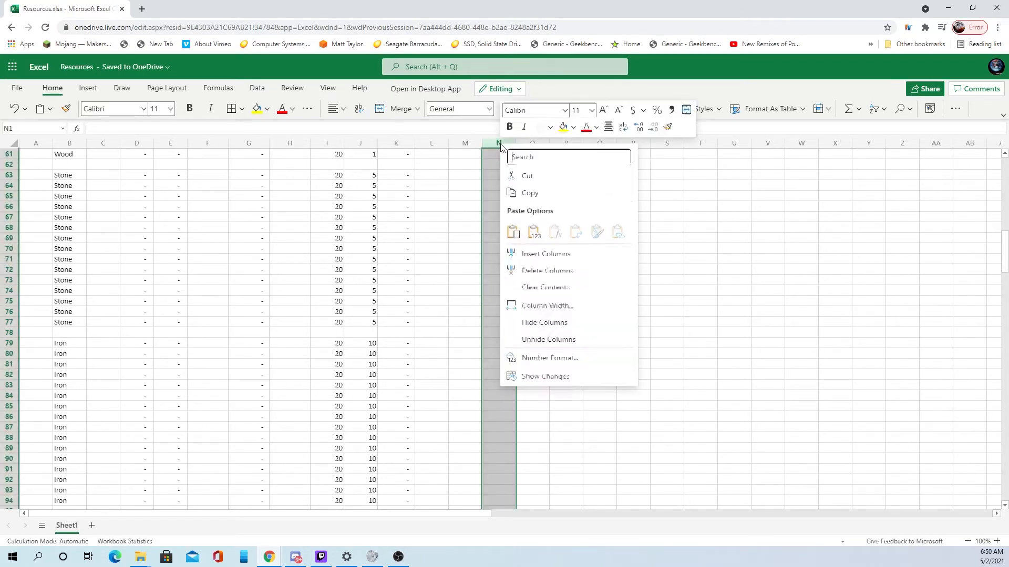
pyautogui.press('Escape')
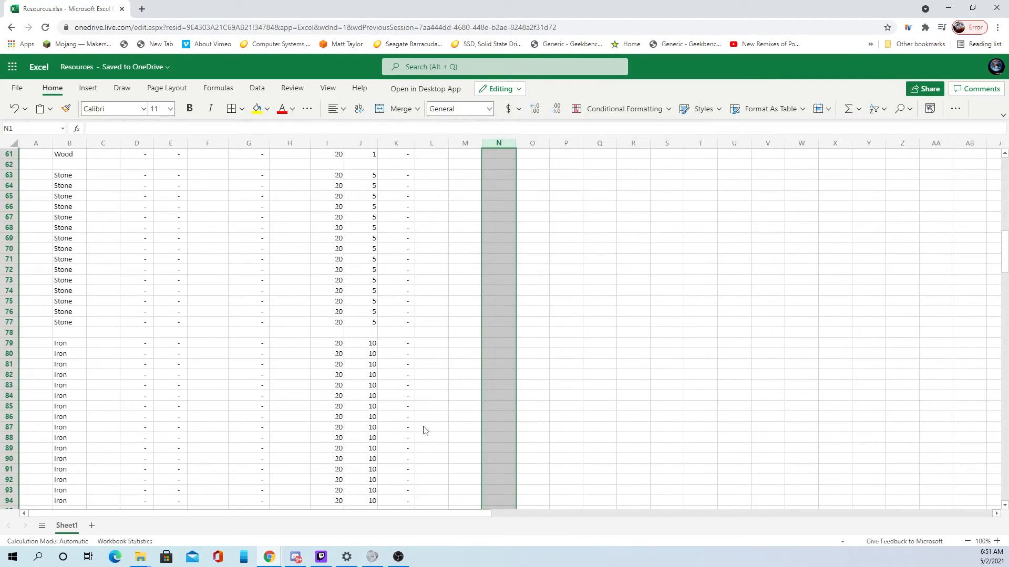
# Enter 30 in cell F5 of the first Gems row.
pyautogui.scroll(-7, 423, 428)
pyautogui.scroll(20, 425, 431)
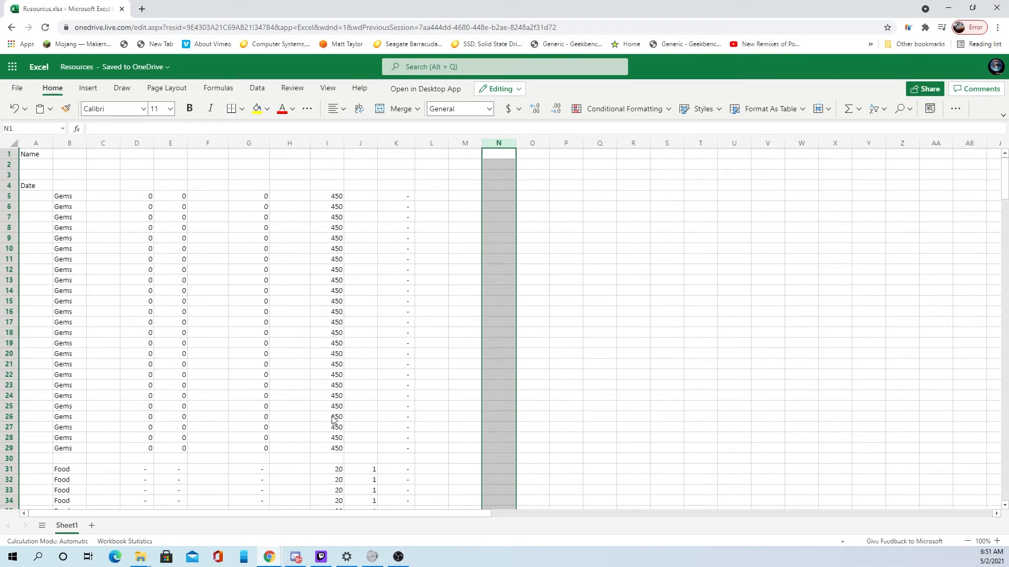
pyautogui.scroll(-7, 366, 381)
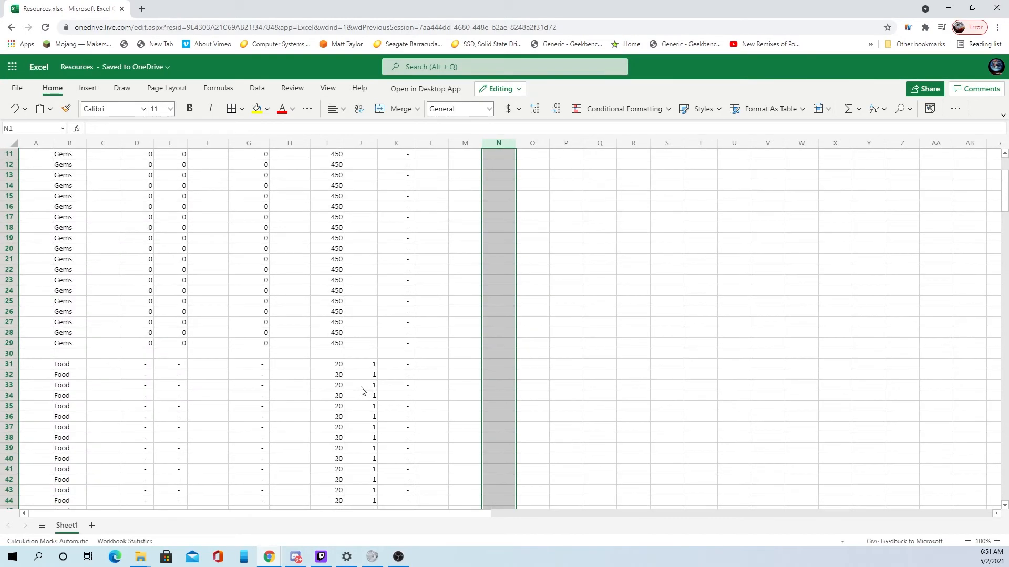
pyautogui.scroll(7, 366, 381)
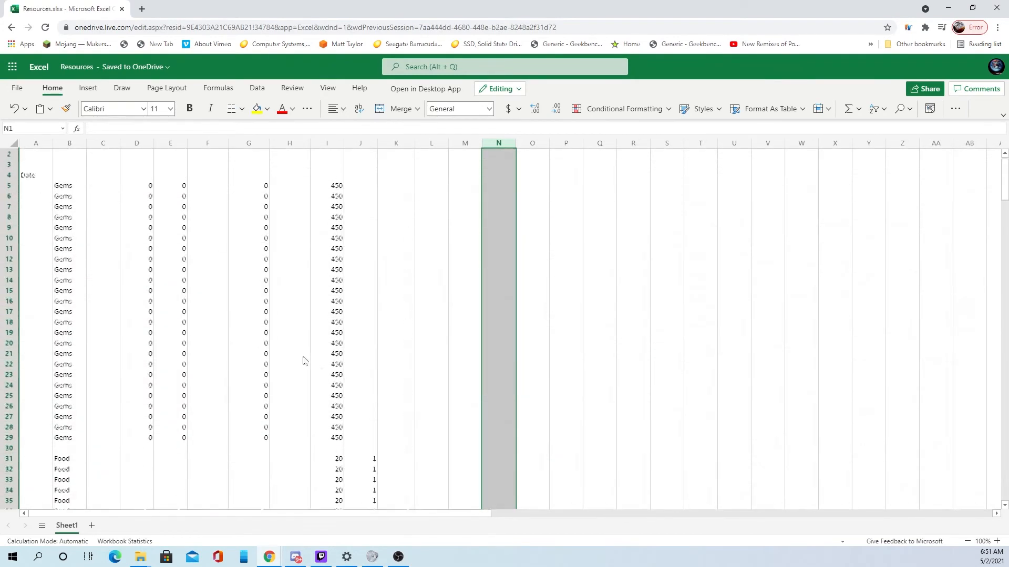
pyautogui.click(219, 197)
pyautogui.write('3000')
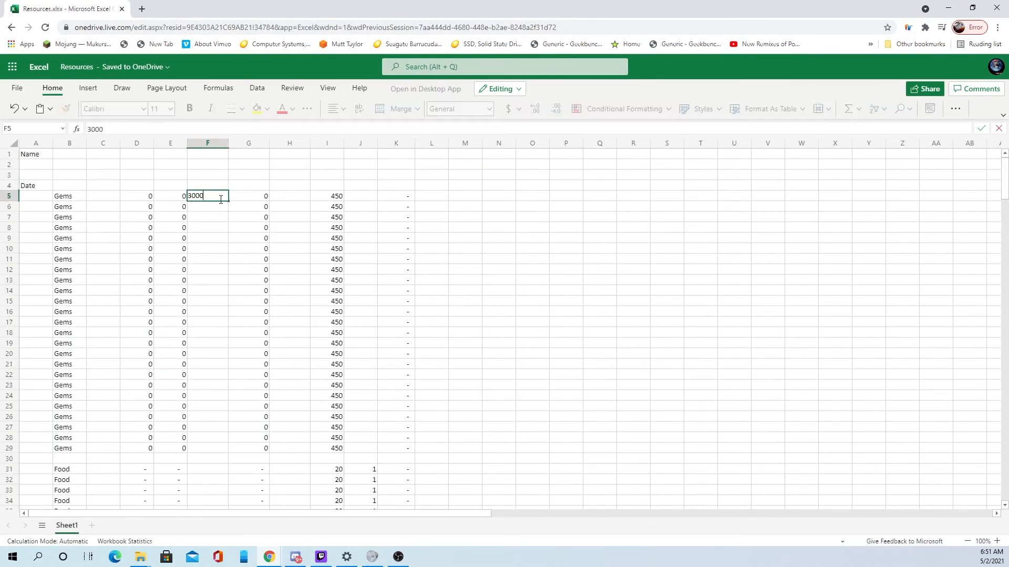
pyautogui.press('Return')
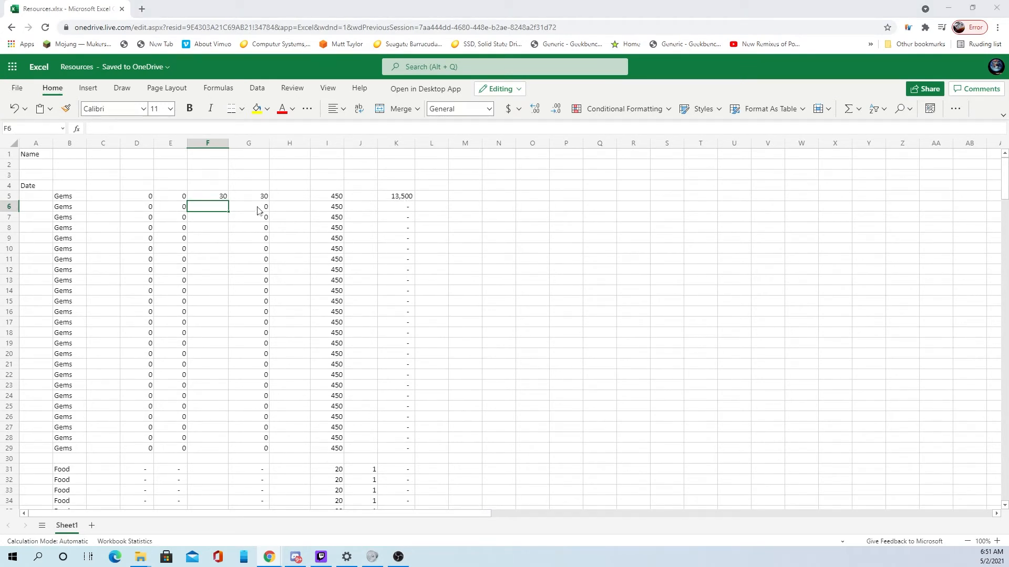
# Set cell F5 of the first Gems row to 45.
pyautogui.click(223, 198)
pyautogui.write('45')
pyautogui.press('Return')
pyautogui.press('Left')
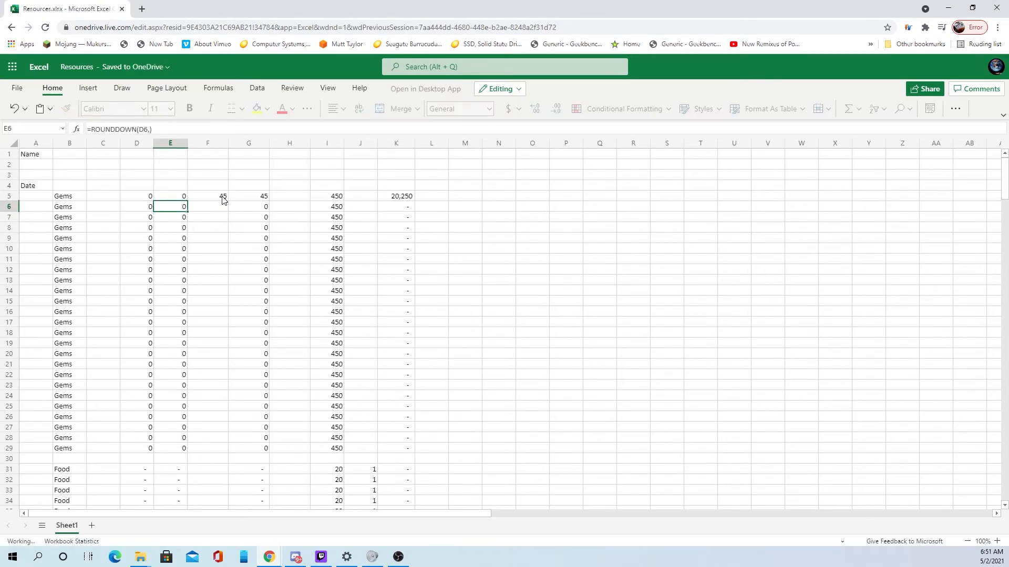
# Review the resource blocks down to Iron and check the formula in cell K5 of the first Gems row.
pyautogui.scroll(-20, 383, 259)
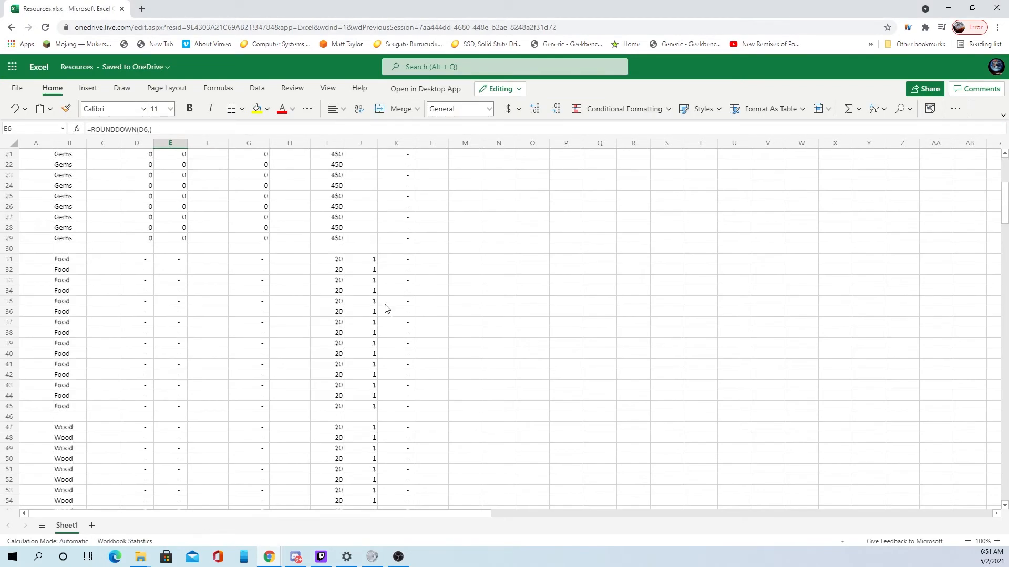
pyautogui.scroll(-3, 382, 373)
pyautogui.scroll(2, 400, 315)
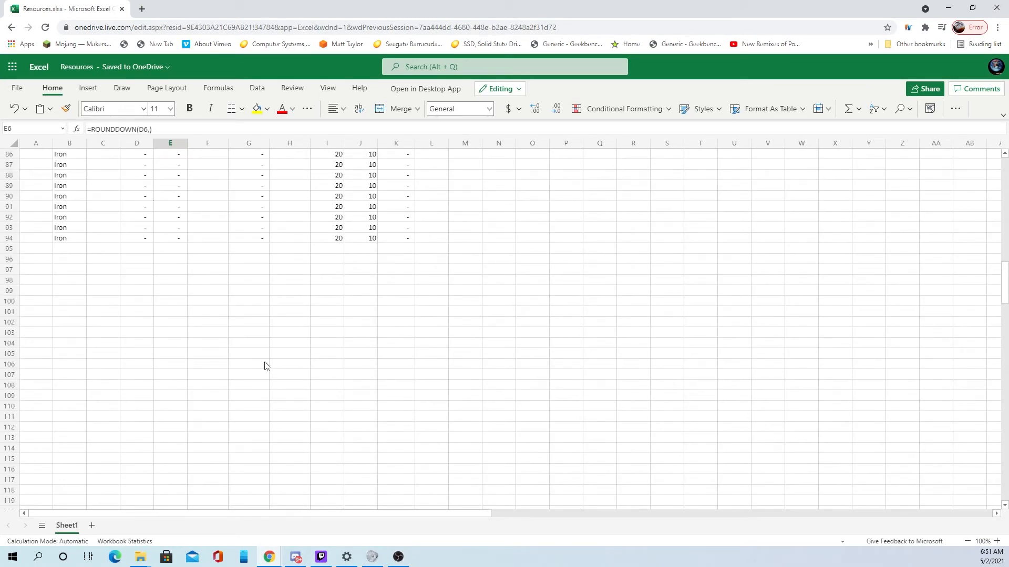
pyautogui.scroll(2, 396, 328)
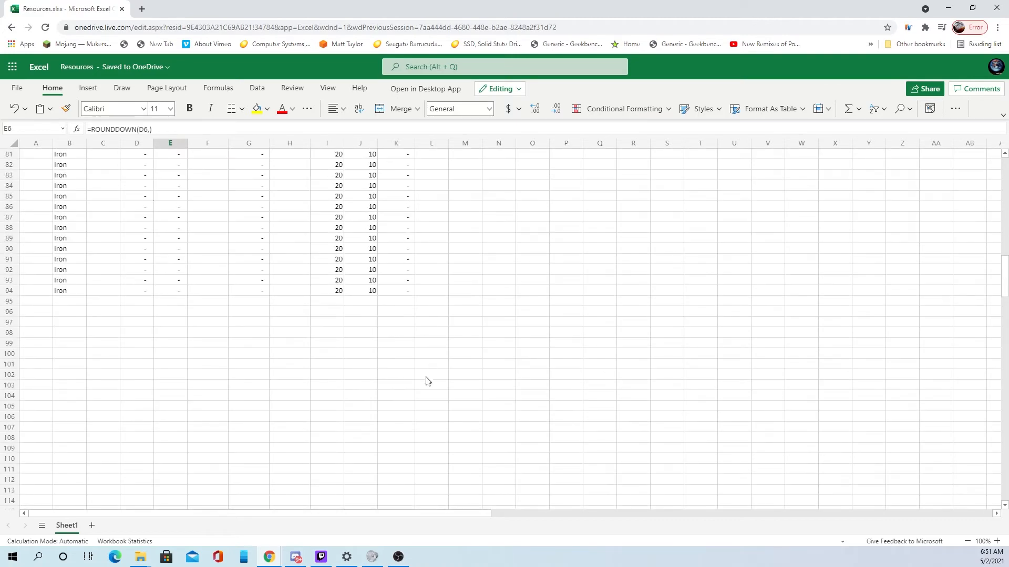
pyautogui.scroll(20, 400, 413)
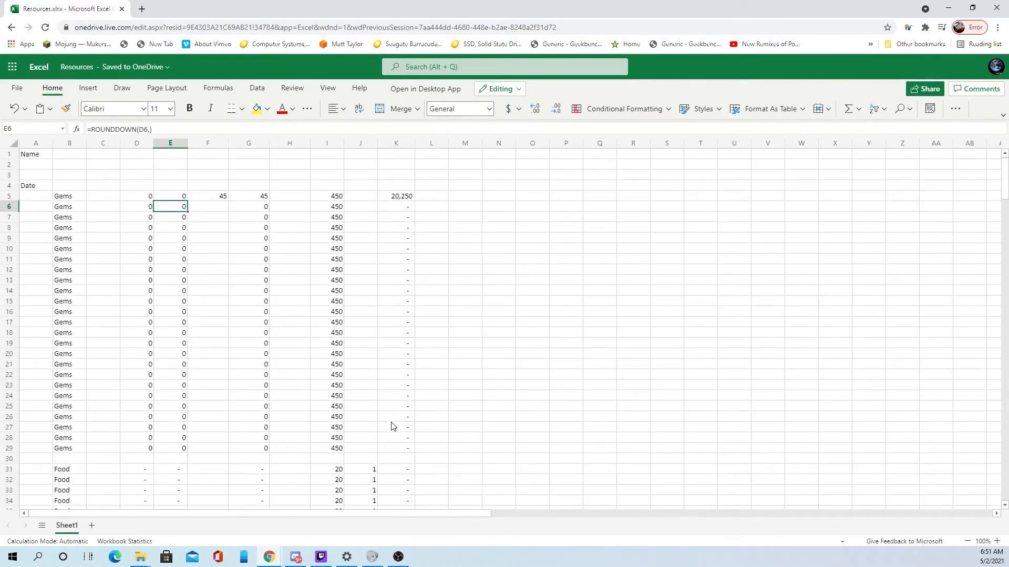
pyautogui.click(412, 196)
pyautogui.scroll(-20, 390, 331)
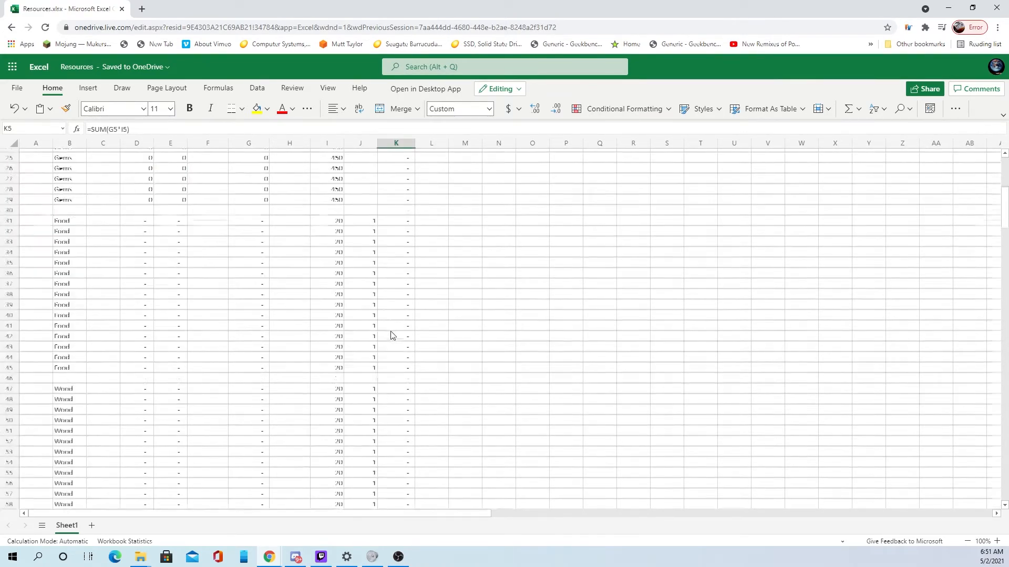
pyautogui.scroll(8, 389, 395)
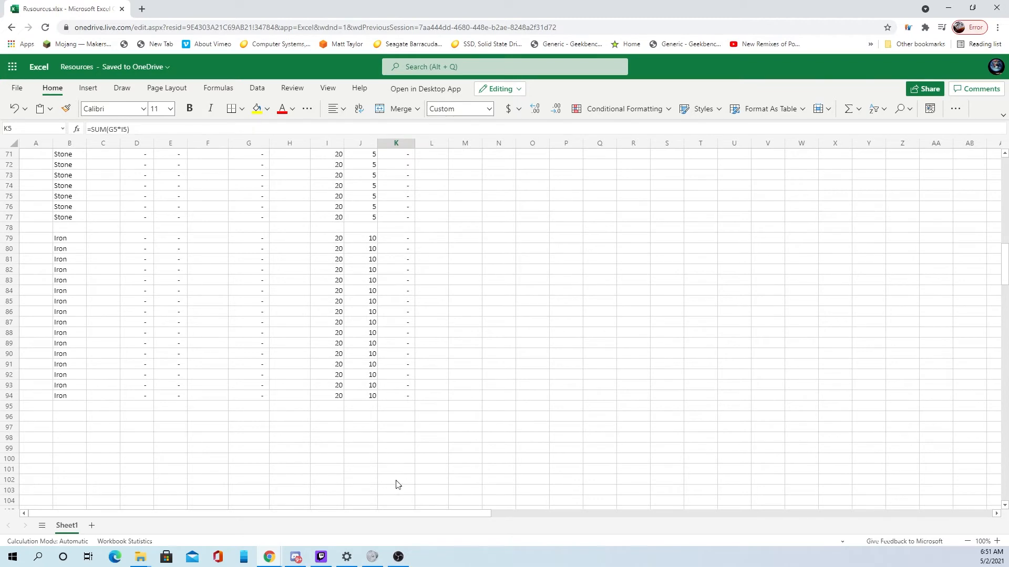
# Insert a SUM function in cell K100 that totals the range K5:K94.
pyautogui.click(404, 468)
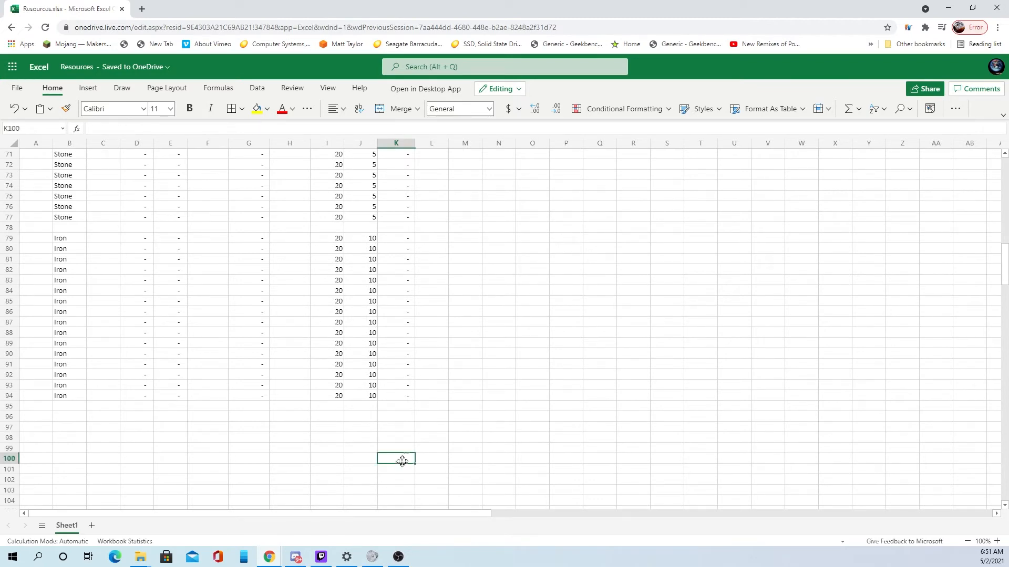
pyautogui.hotkey('shift', 'F3')
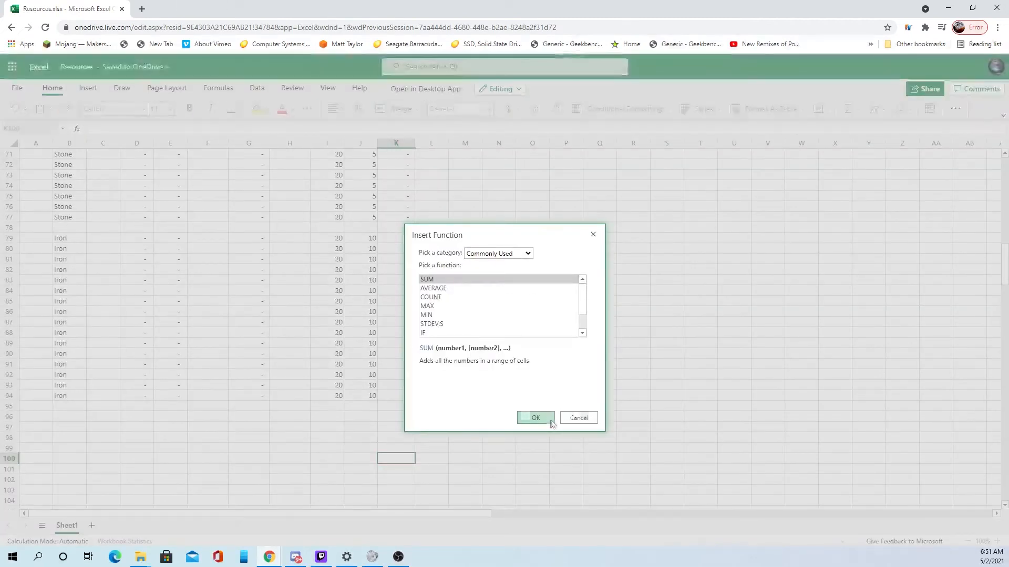
pyautogui.click(536, 417)
pyautogui.moveTo(400, 396); pyautogui.dragTo(403, 198)
pyautogui.press('Return')
pyautogui.scroll(-2, 387, 226)
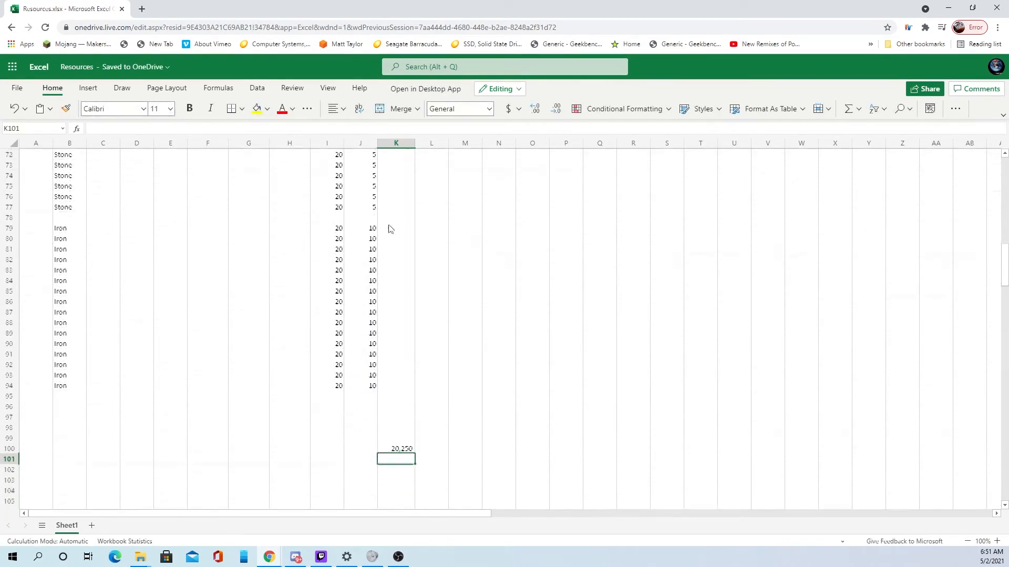
pyautogui.click(402, 443)
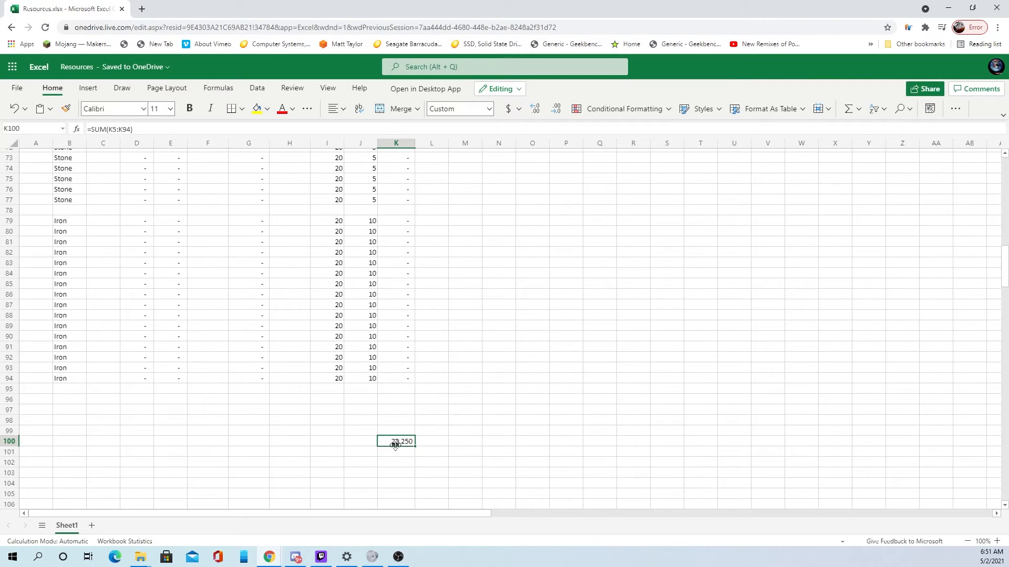
pyautogui.click(467, 439)
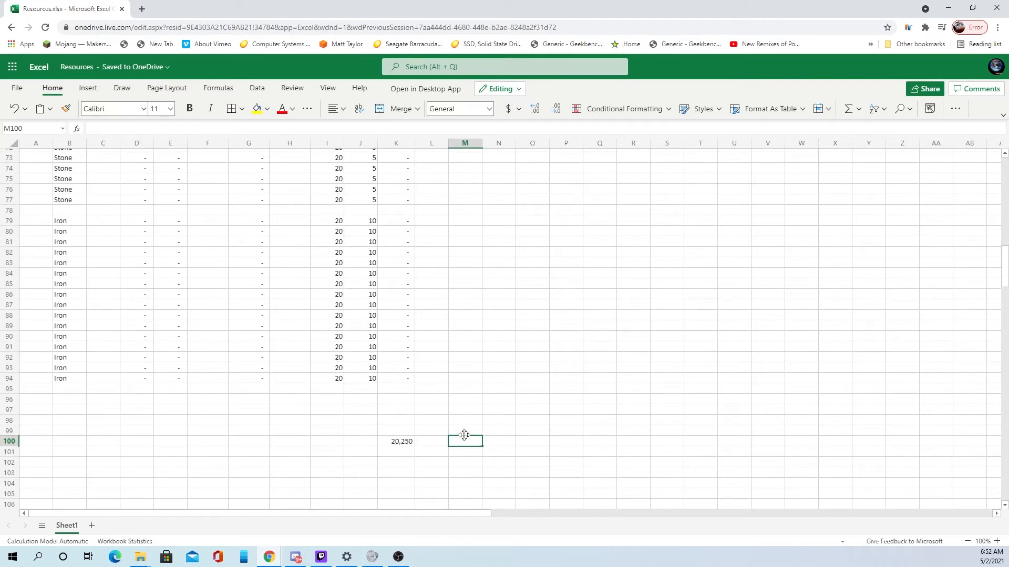
pyautogui.write('26')
pyautogui.press('Escape')
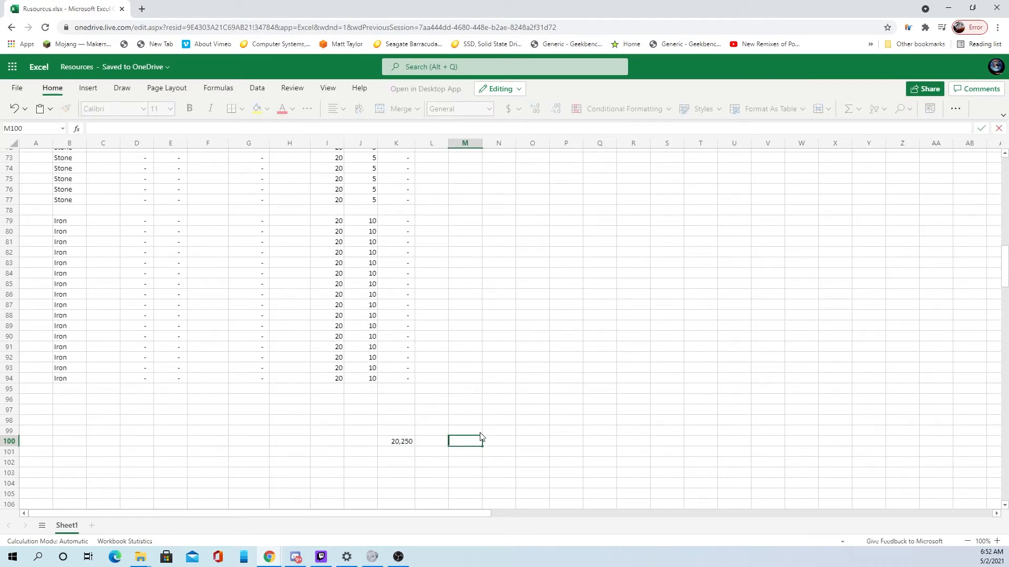
pyautogui.click(512, 221)
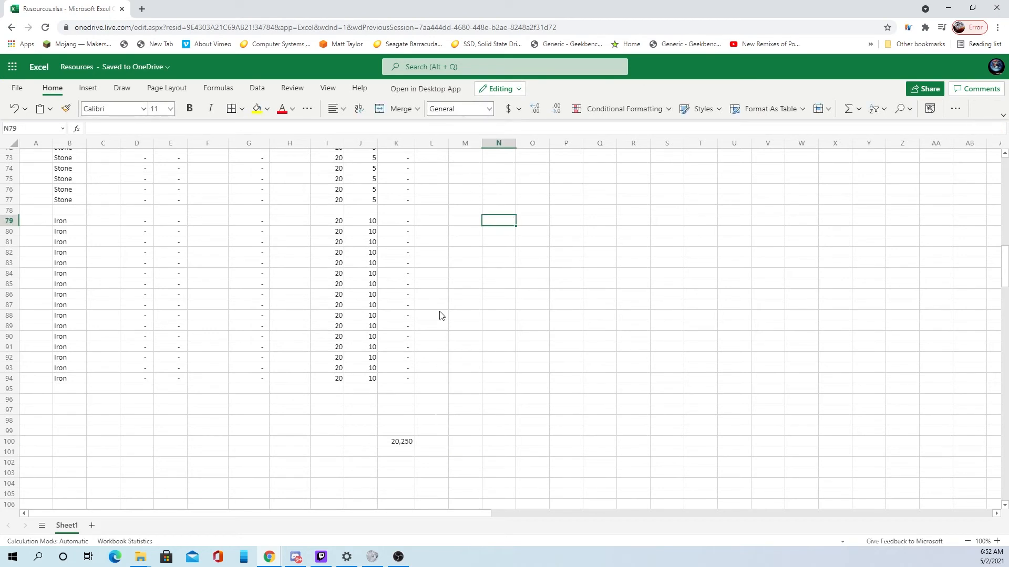
# Give cell M100 the Comma number format without decimals and enter 260000 in it.
pyautogui.click(468, 434)
pyautogui.click(467, 446)
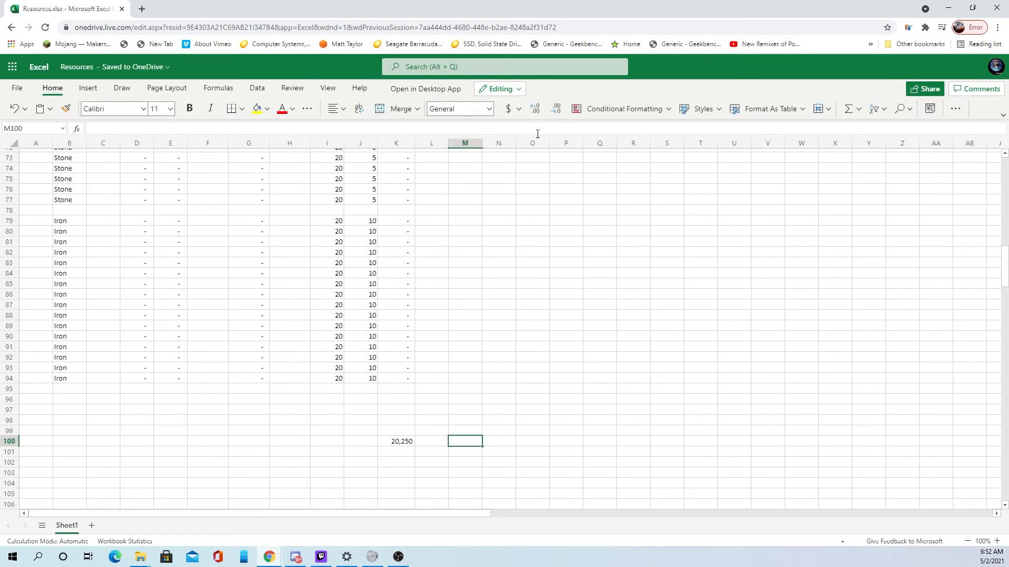
pyautogui.click(488, 108)
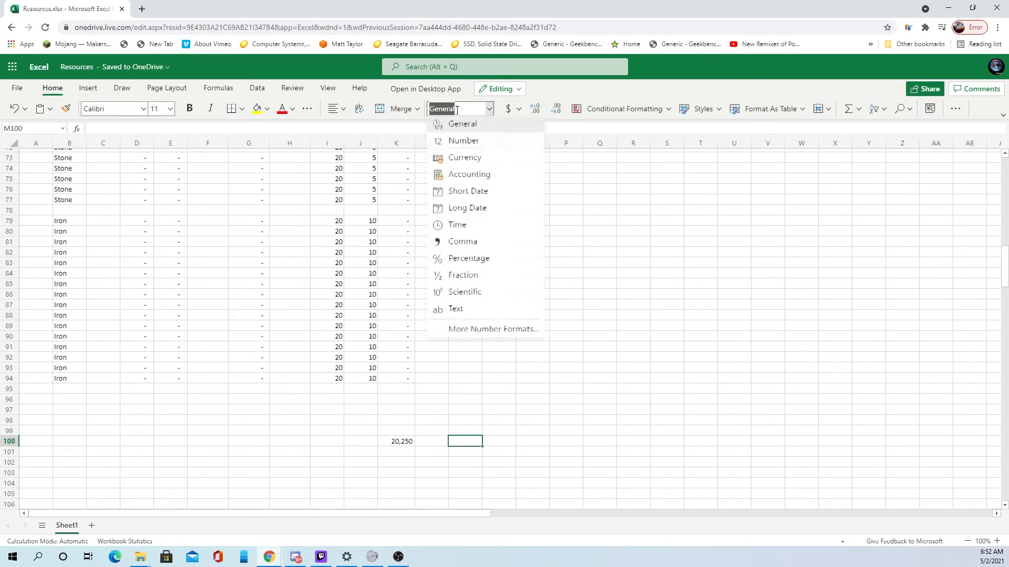
pyautogui.click(442, 259)
pyautogui.click(555, 109)
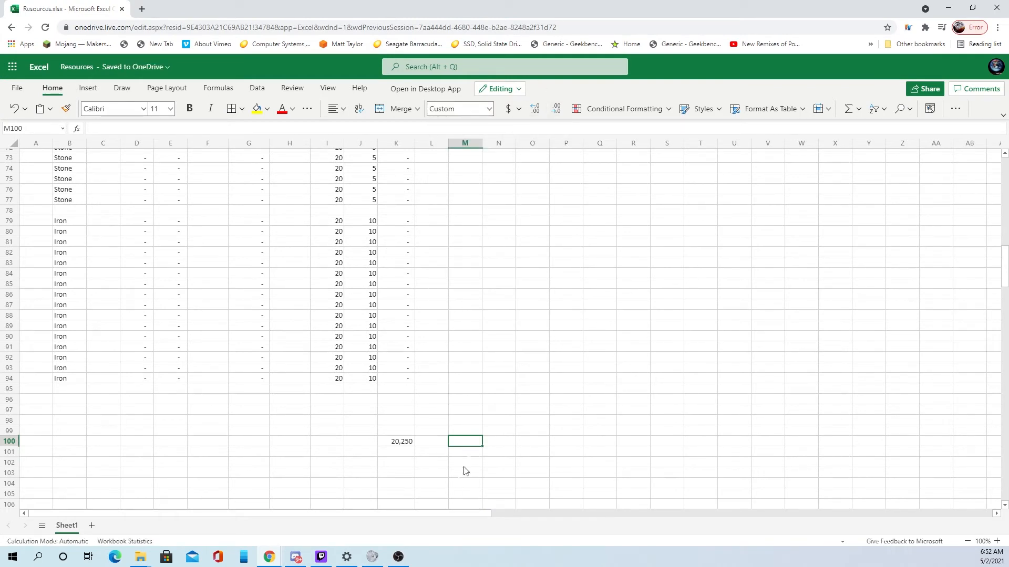
pyautogui.write('26')
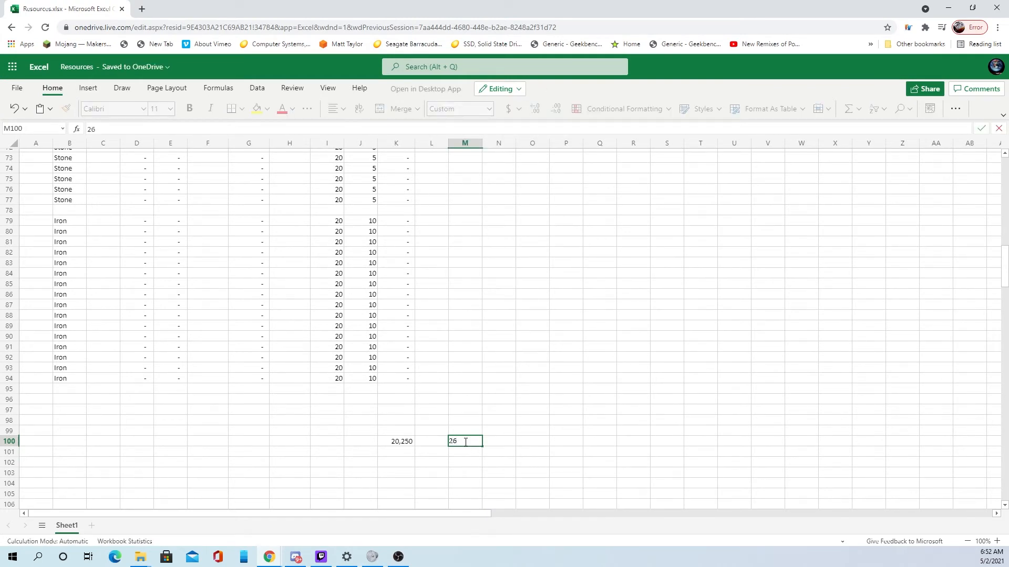
pyautogui.write('0000')
pyautogui.press('Return')
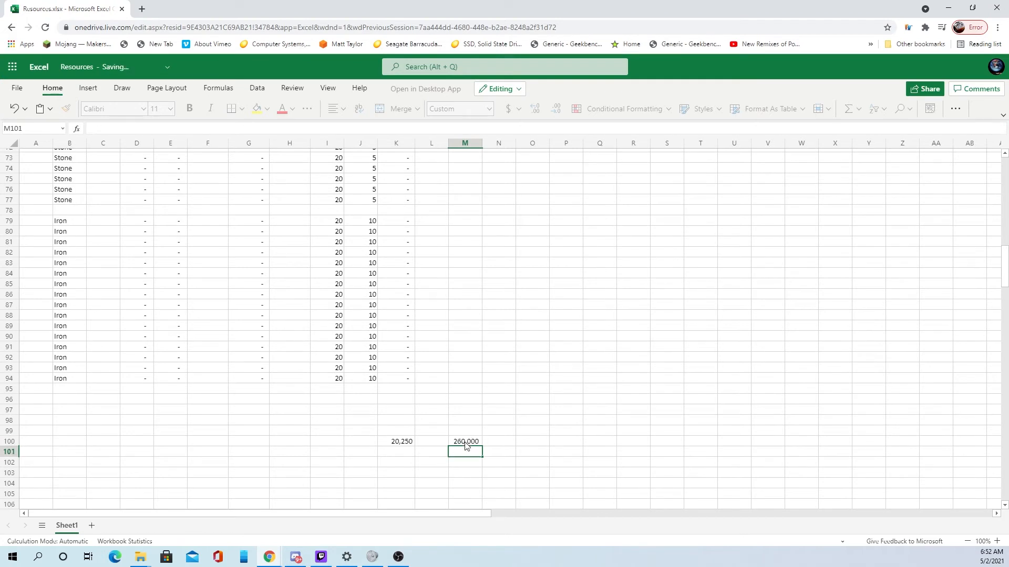
pyautogui.rightClick(454, 433)
pyautogui.press('Escape')
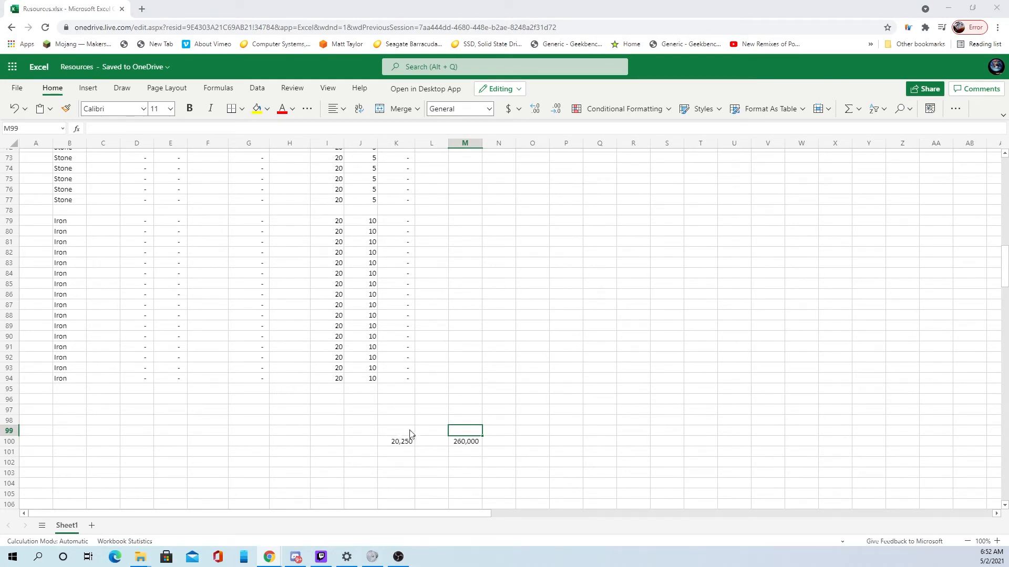
pyautogui.click(426, 452)
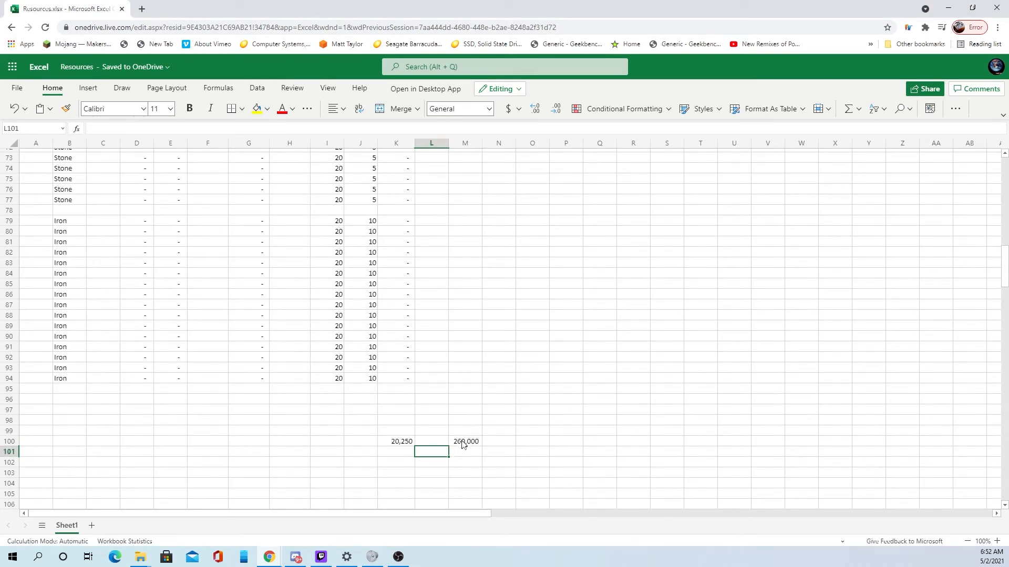
pyautogui.click(466, 443)
pyautogui.click(411, 443)
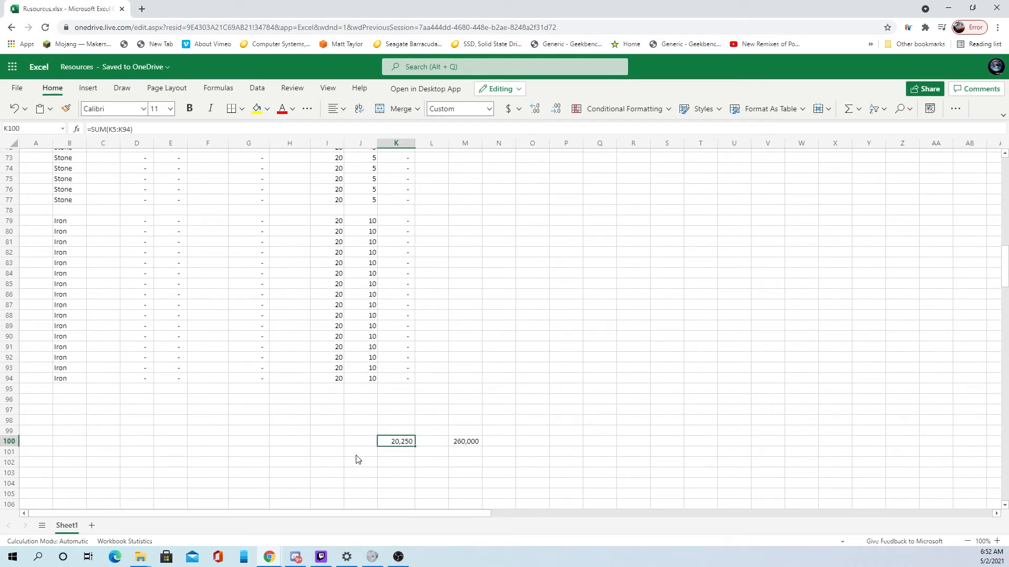
# Label cell J99, diagonally above the grand total in K100, as Gems.
pyautogui.press('Left')
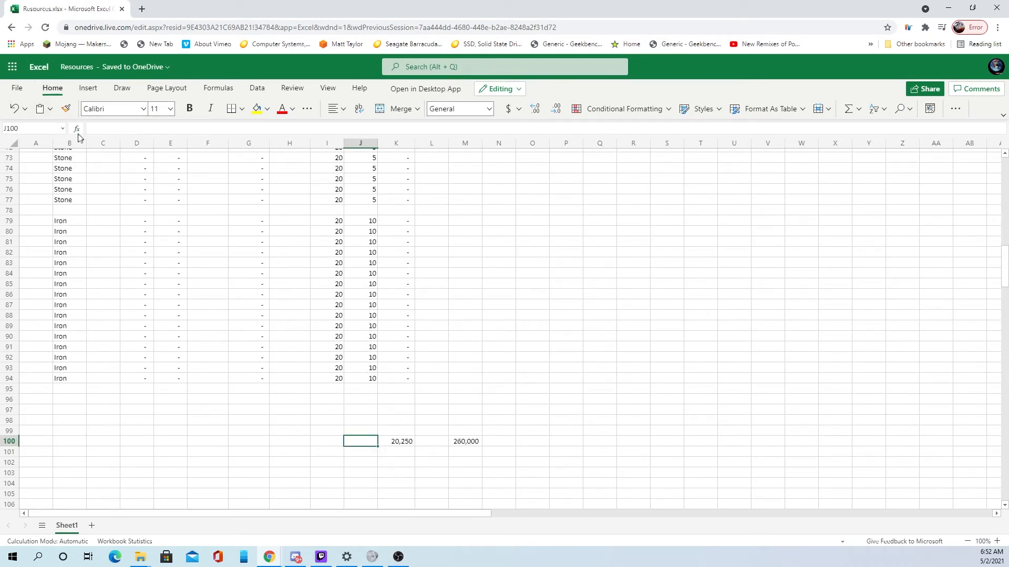
pyautogui.press('Up')
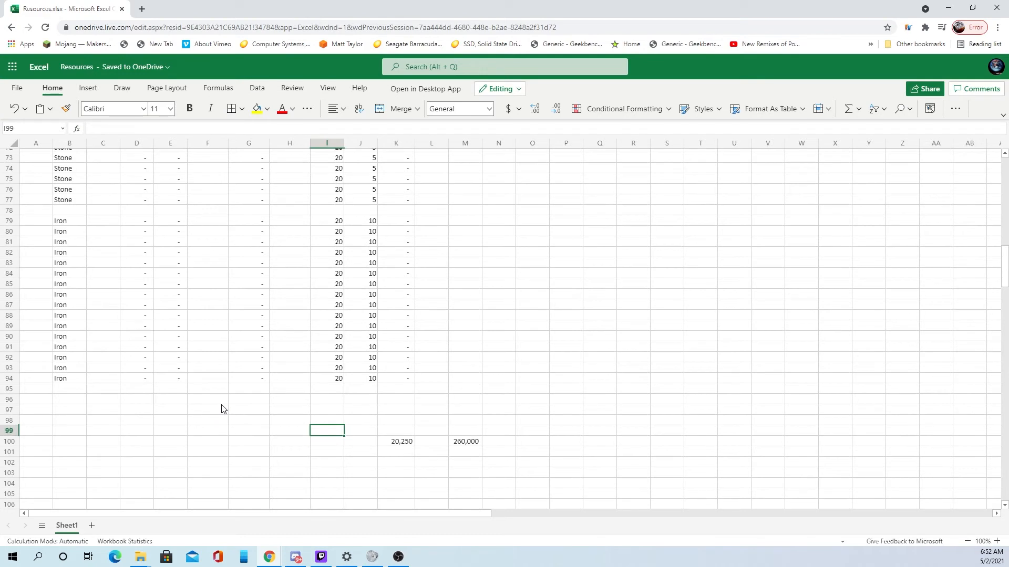
pyautogui.write('Gems')
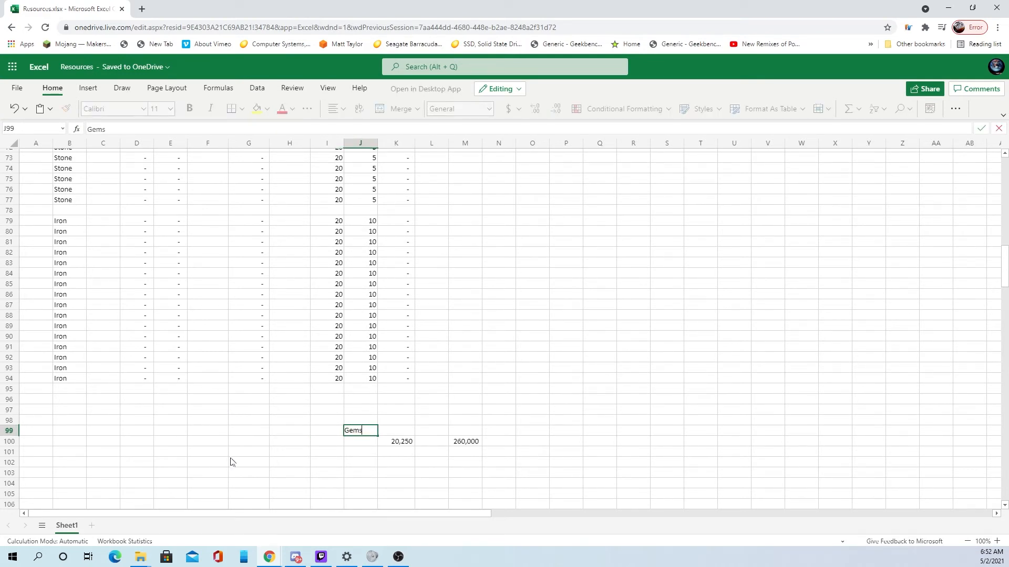
pyautogui.press('Return')
# Insert a SUM function in cell J100 that totals the Gems amounts in column G, rows 5 to 29.
pyautogui.scroll(5, 217, 216)
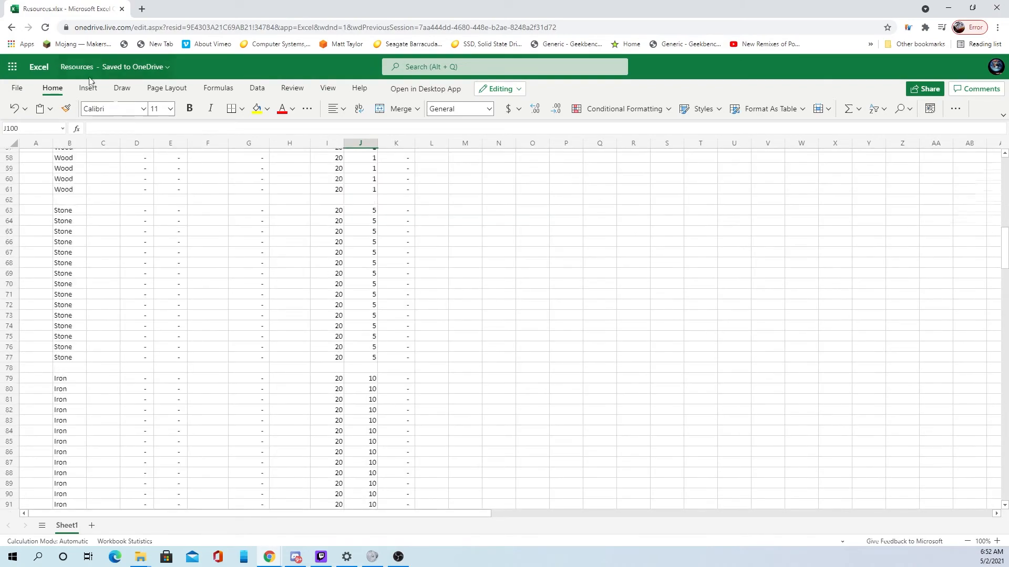
pyautogui.click(76, 128)
pyautogui.click(541, 418)
pyautogui.scroll(15, 231, 352)
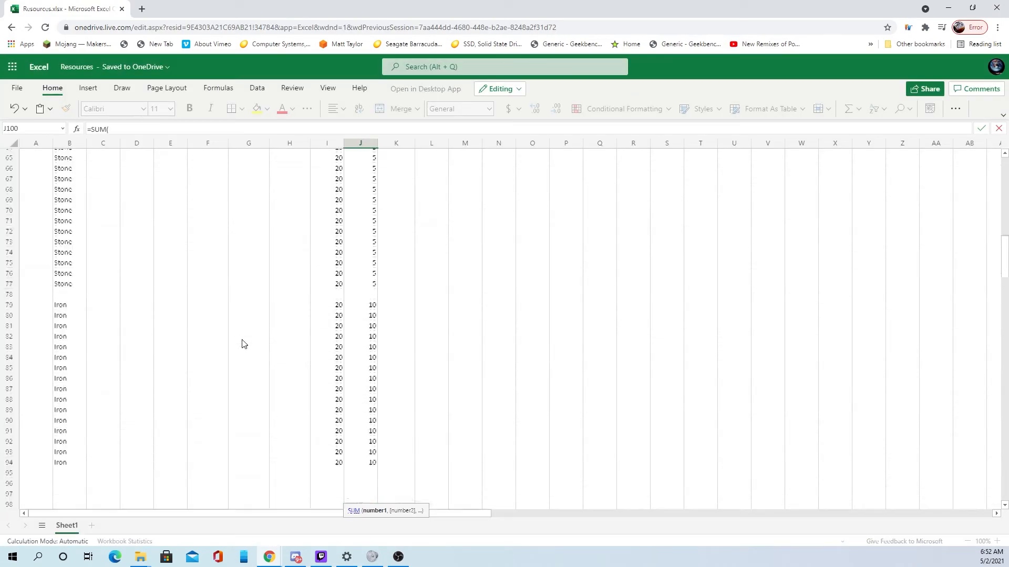
pyautogui.scroll(2, 205, 366)
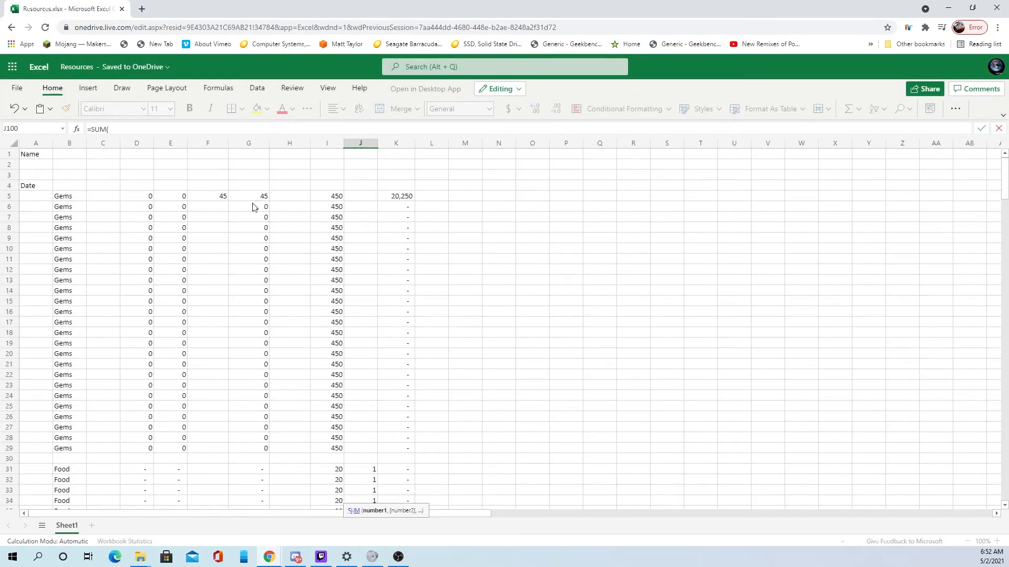
pyautogui.moveTo(259, 198); pyautogui.dragTo(282, 447)
pyautogui.press('Return')
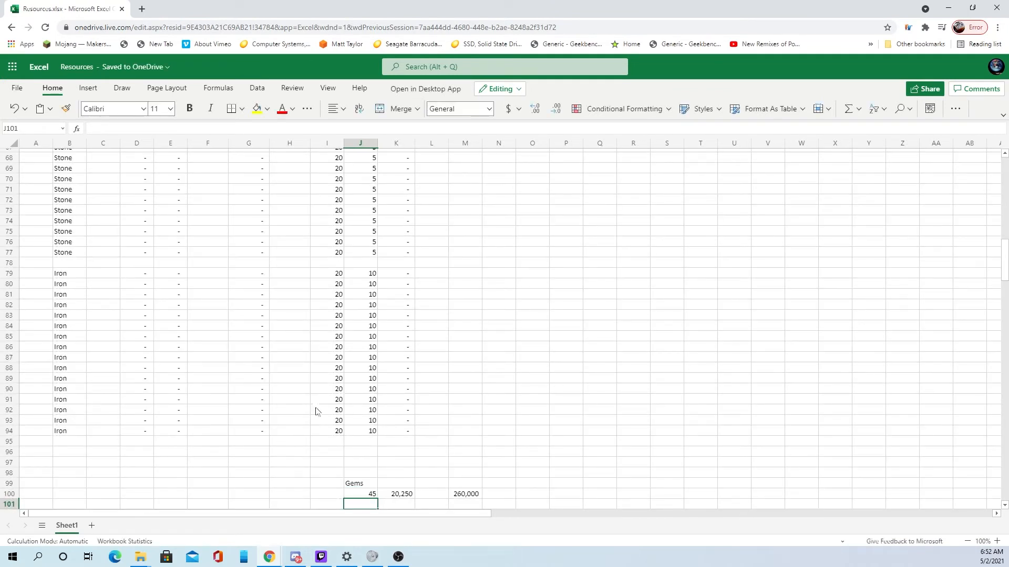
# Enter the label Recuse in cell G98 below the Iron block.
pyautogui.click(264, 488)
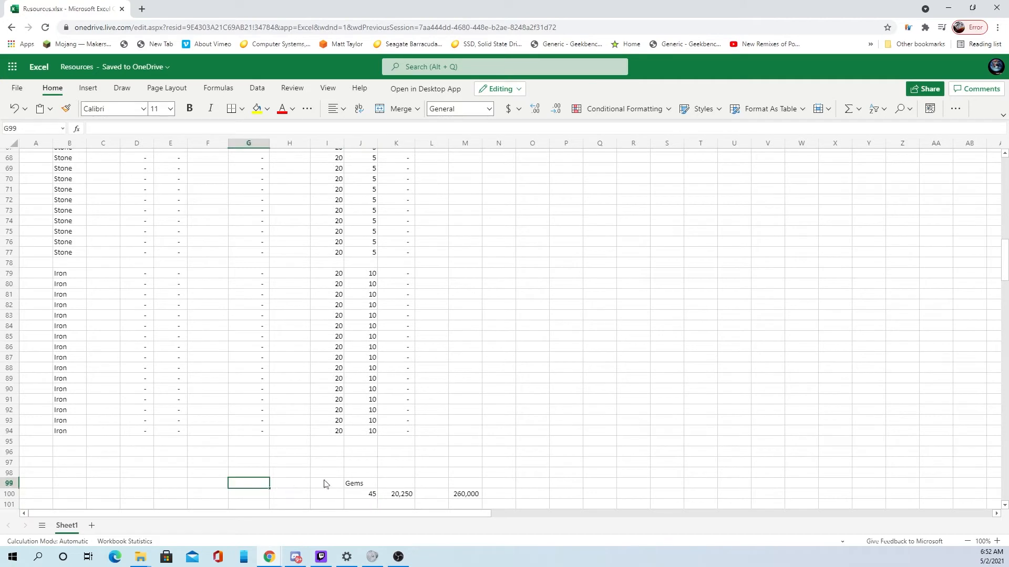
pyautogui.press('Up')
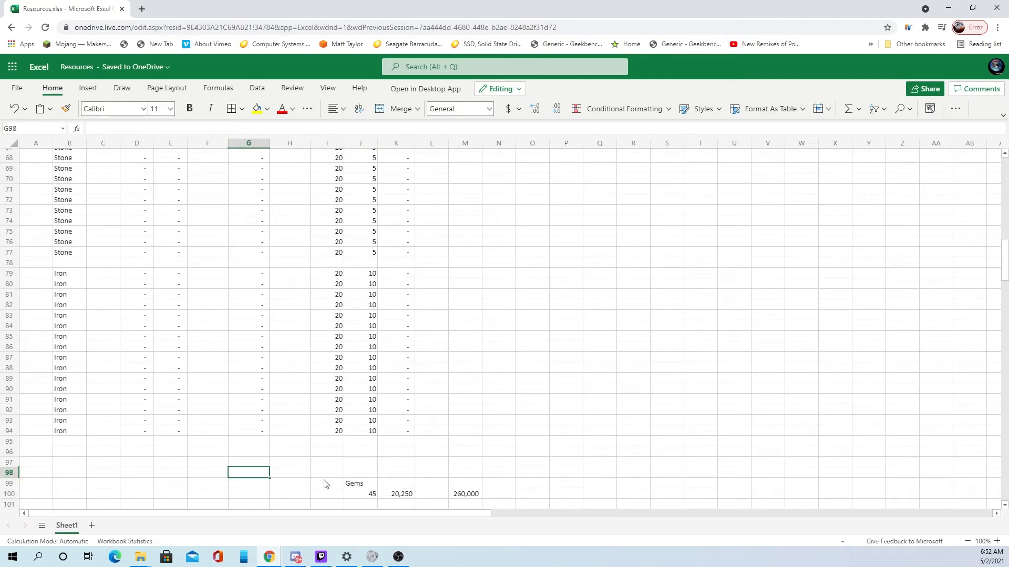
pyautogui.write('Recuse')
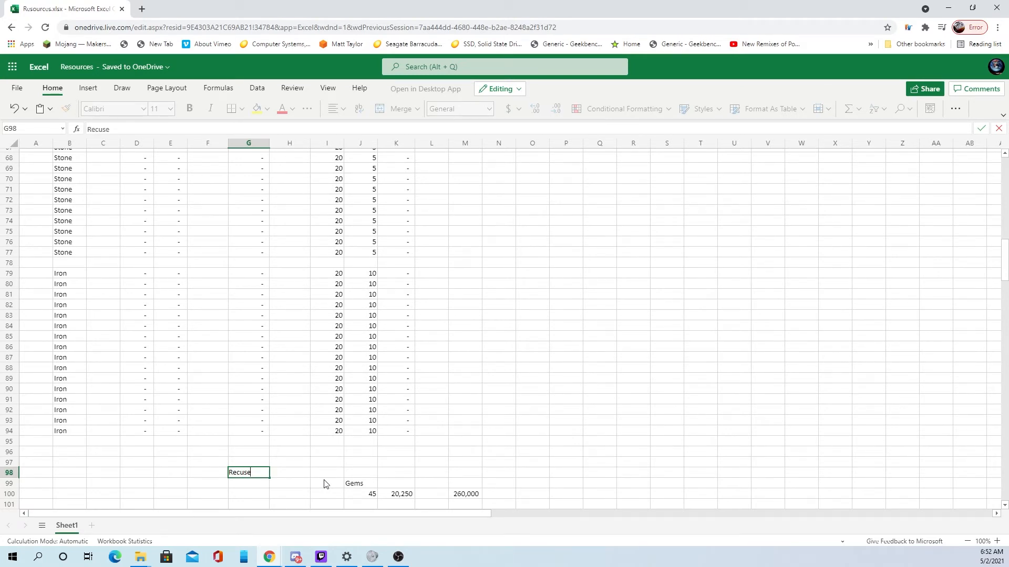
pyautogui.press('Return')
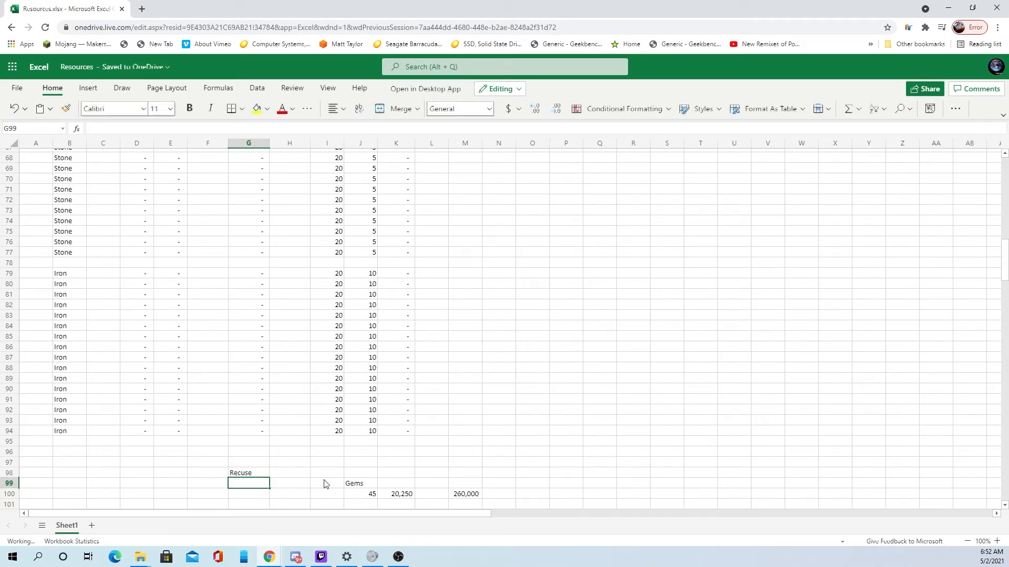
# Insert a SUM function in cell G99 that totals the column G amounts from the first Food row through the Iron block.
pyautogui.click(80, 128)
pyautogui.click(535, 419)
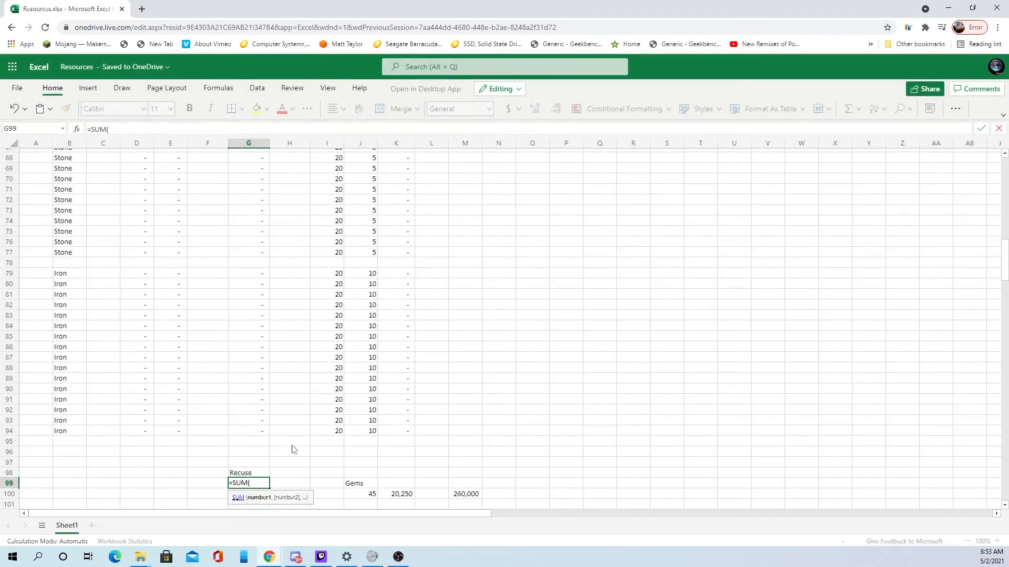
pyautogui.scroll(13, 302, 451)
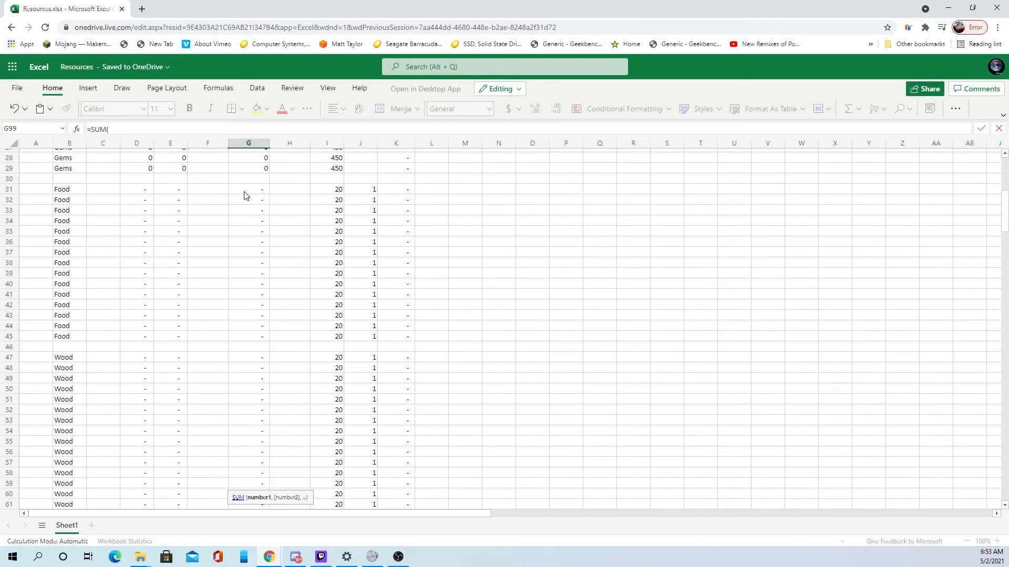
pyautogui.moveTo(251, 194); pyautogui.dragTo(257, 380)
pyautogui.press('Return')
# Set cell F31 of the first Food row to 300,000 and check the totals below the Iron block.
pyautogui.scroll(15, 257, 383)
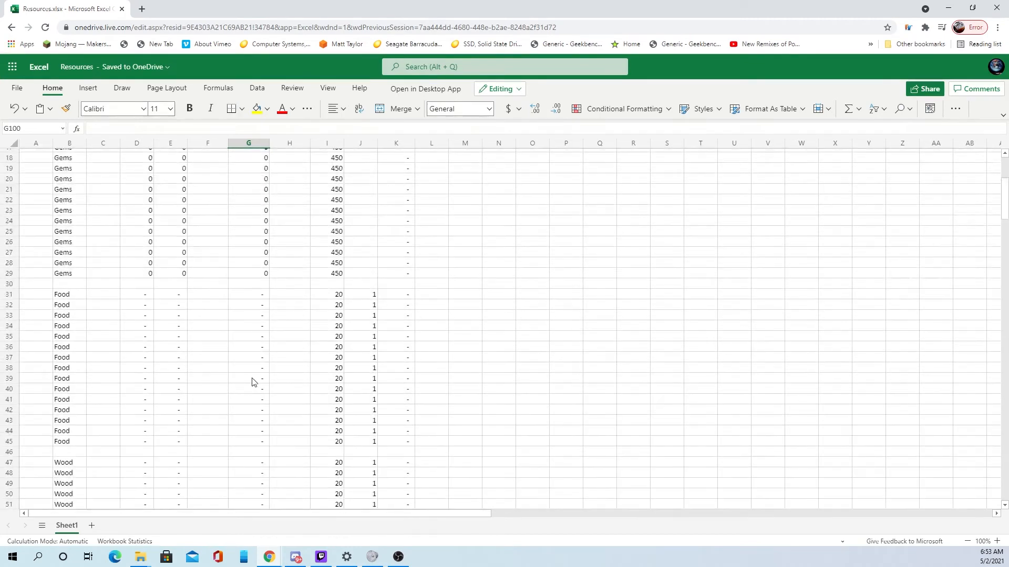
pyautogui.scroll(3, 252, 381)
pyautogui.click(219, 397)
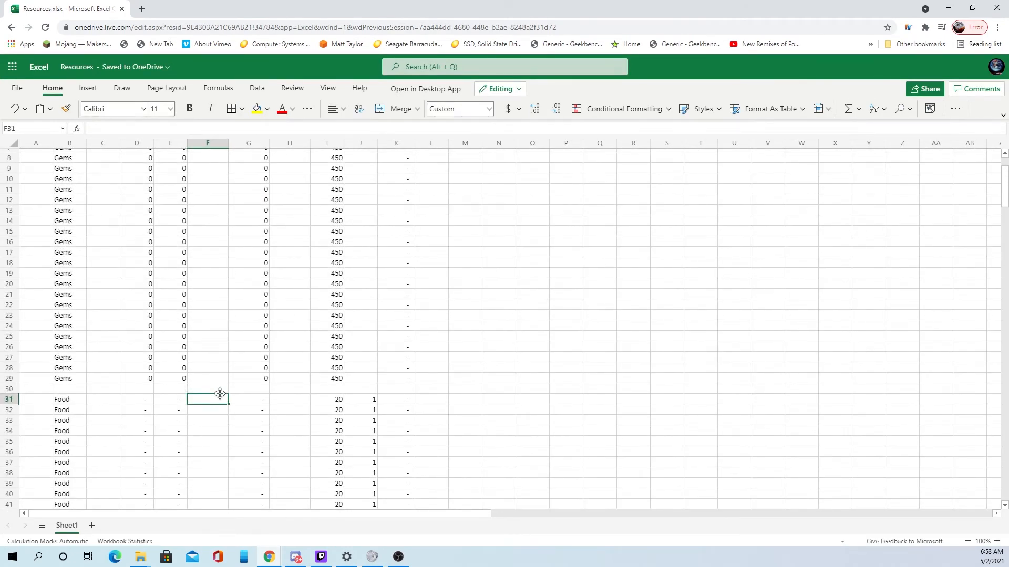
pyautogui.write('3')
pyautogui.write('00,000')
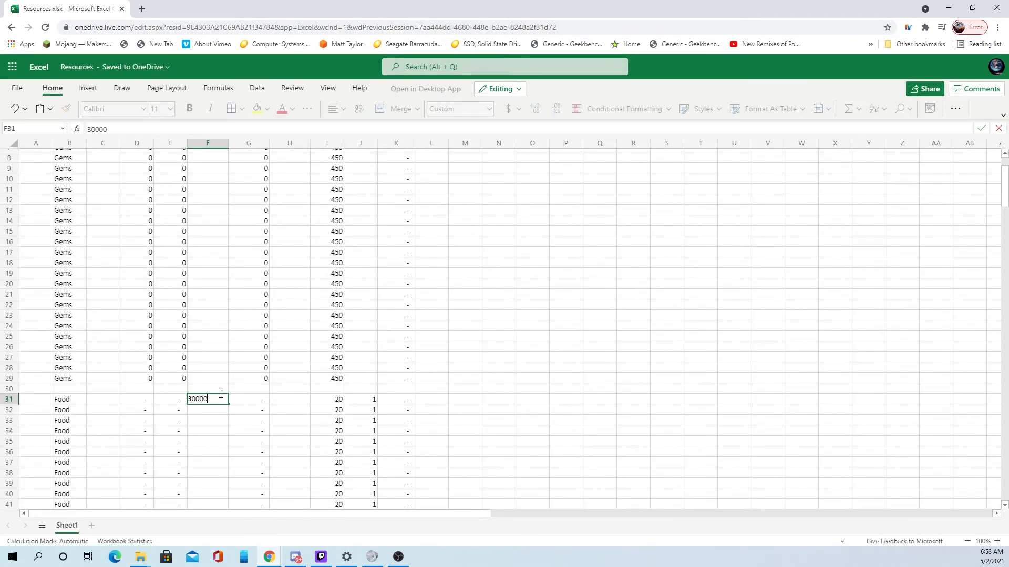
pyautogui.press('Return')
pyautogui.scroll(-20, 280, 402)
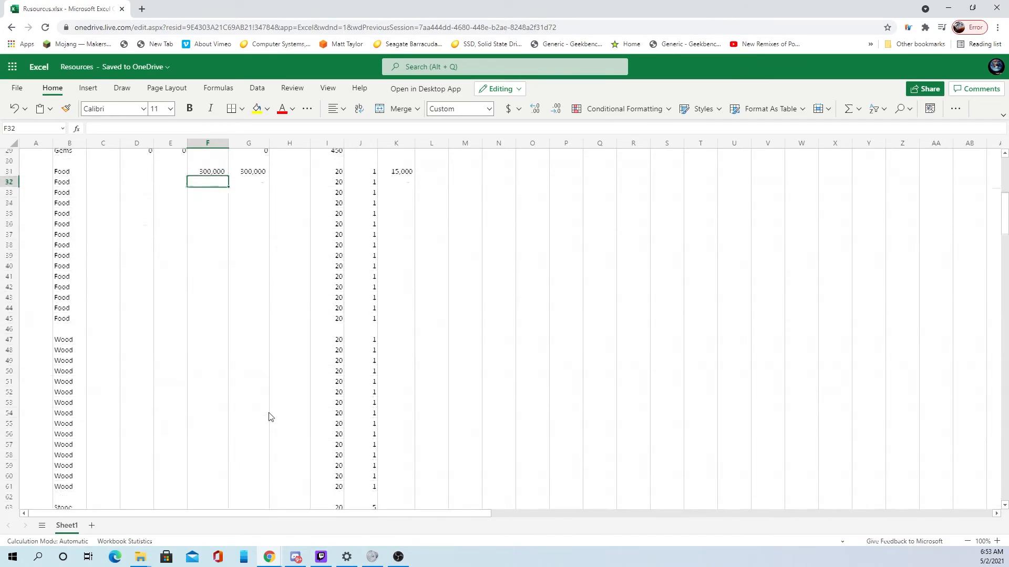
pyautogui.scroll(3, 281, 317)
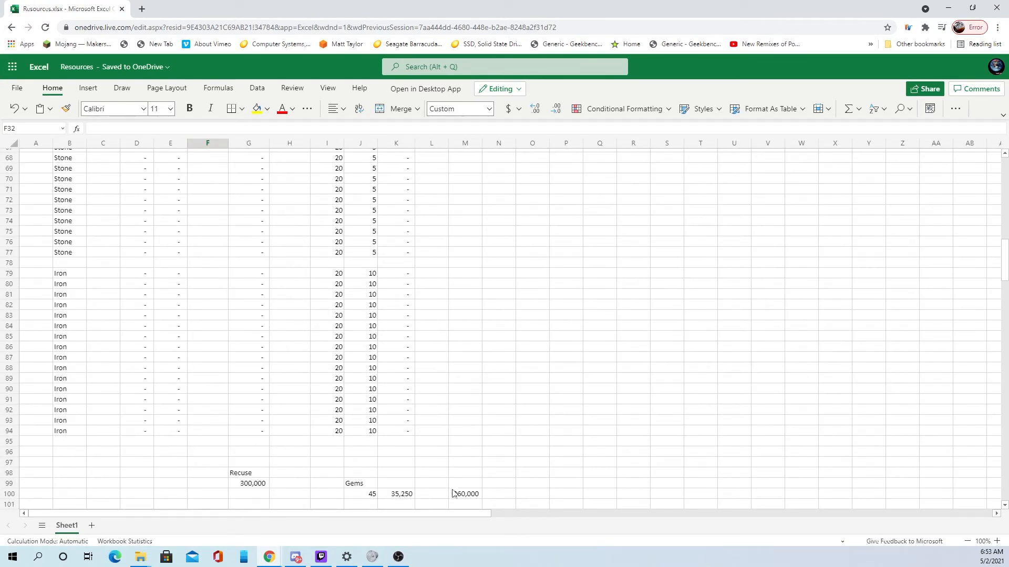
# Set cell F47 of the first Wood row to 300,000.
pyautogui.scroll(15, 382, 371)
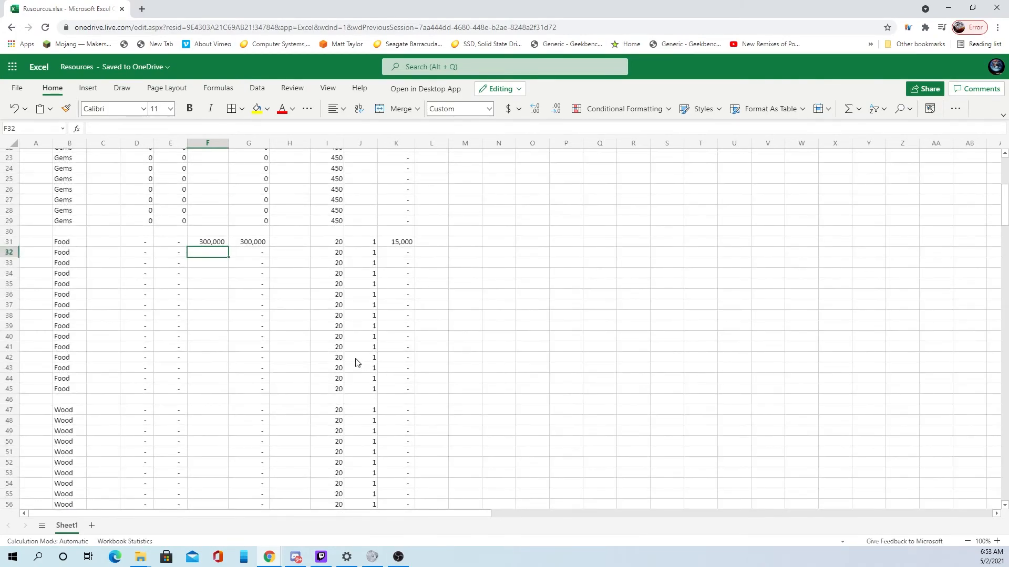
pyautogui.scroll(-3, 354, 363)
pyautogui.scroll(-15, 352, 221)
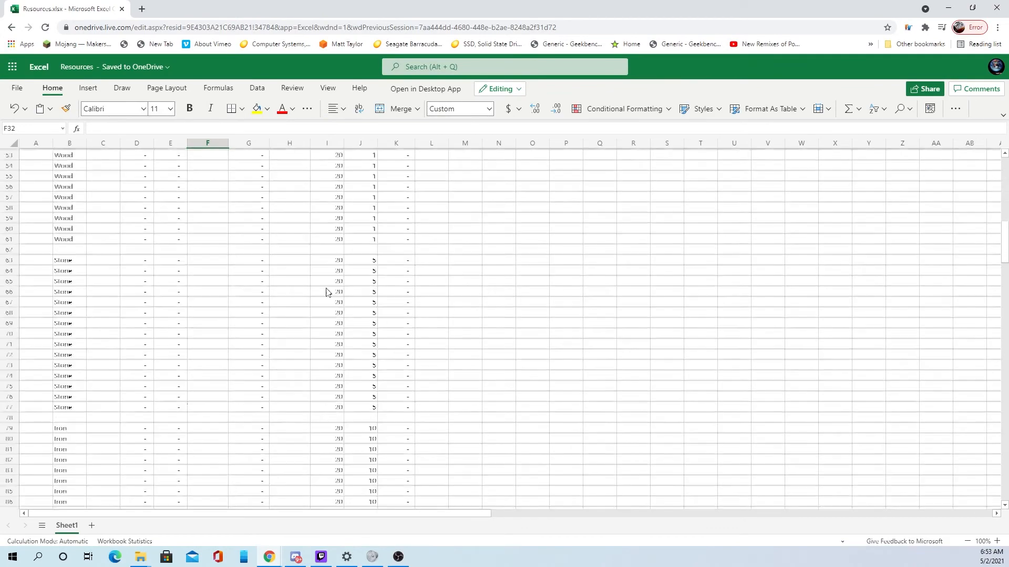
pyautogui.scroll(12, 279, 333)
pyautogui.scroll(3, 231, 231)
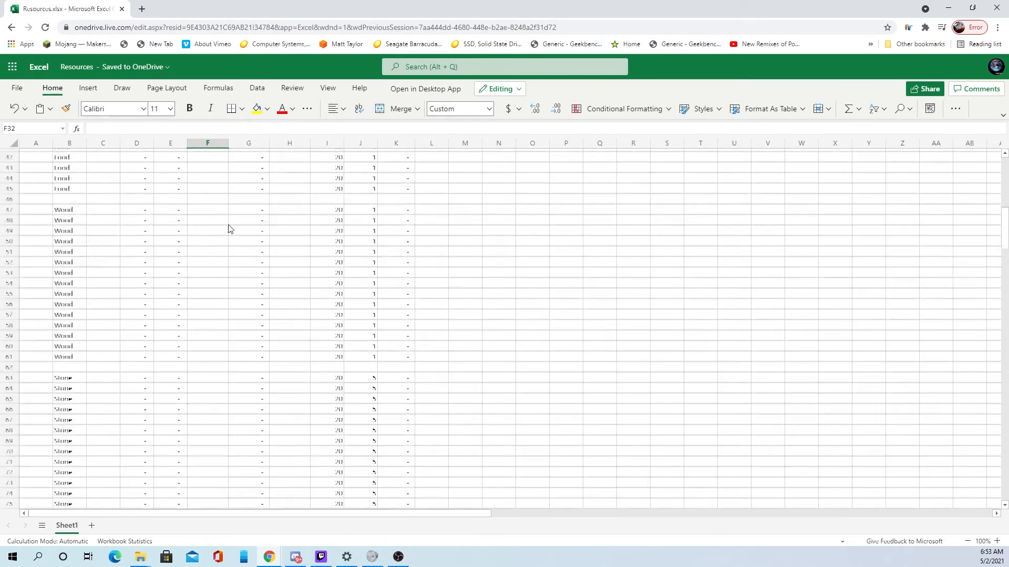
pyautogui.click(204, 310)
pyautogui.write('3')
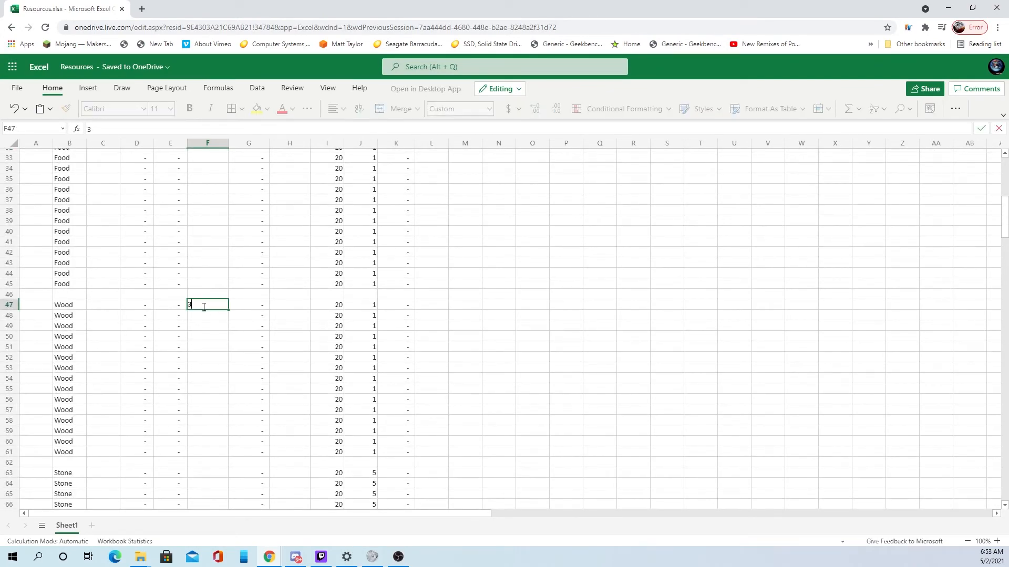
pyautogui.write('00,000')
pyautogui.press('Return')
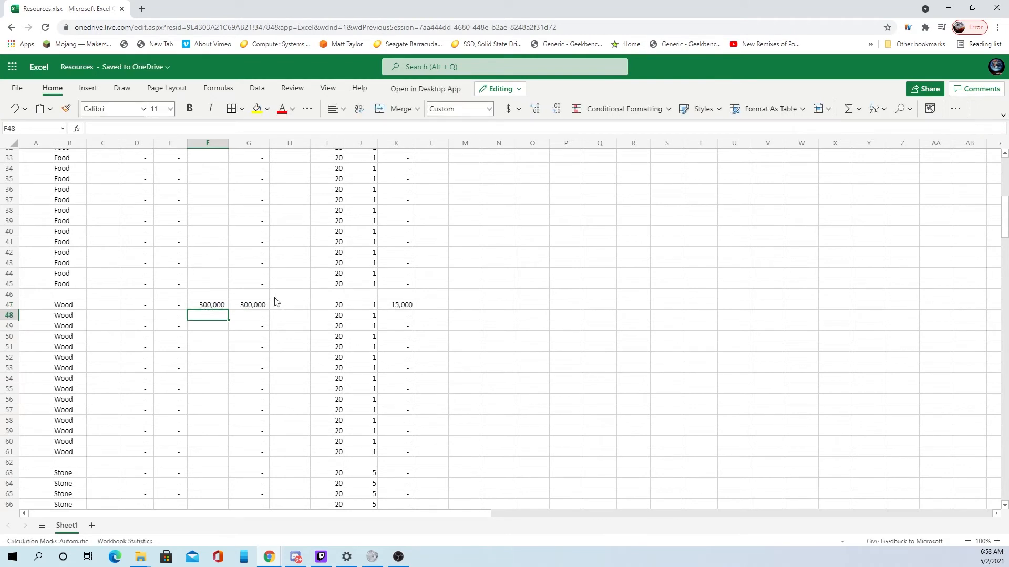
# Set cell F63 of the first Stone row to 72,000.
pyautogui.scroll(-5, 198, 404)
pyautogui.click(211, 318)
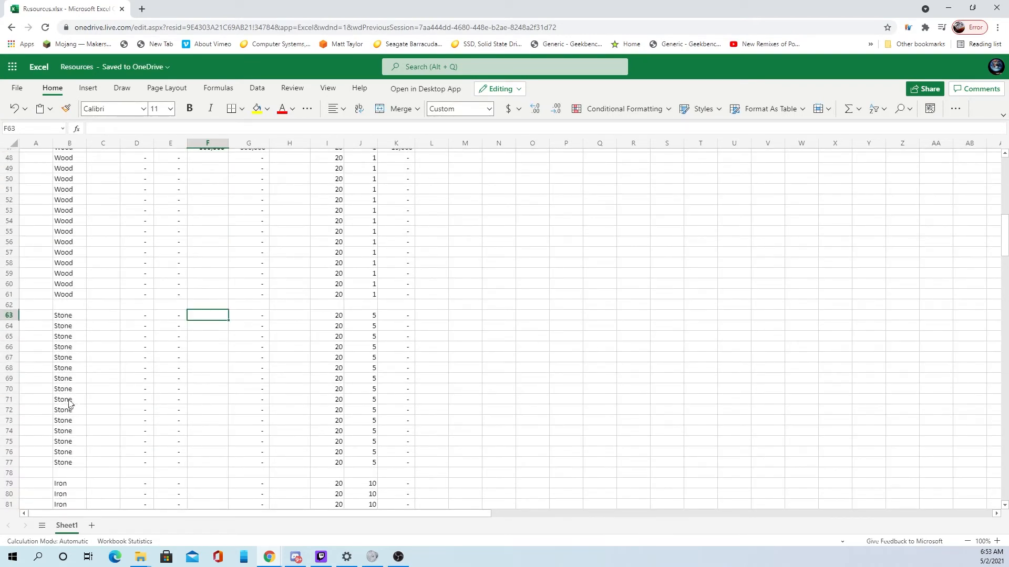
pyautogui.write('72')
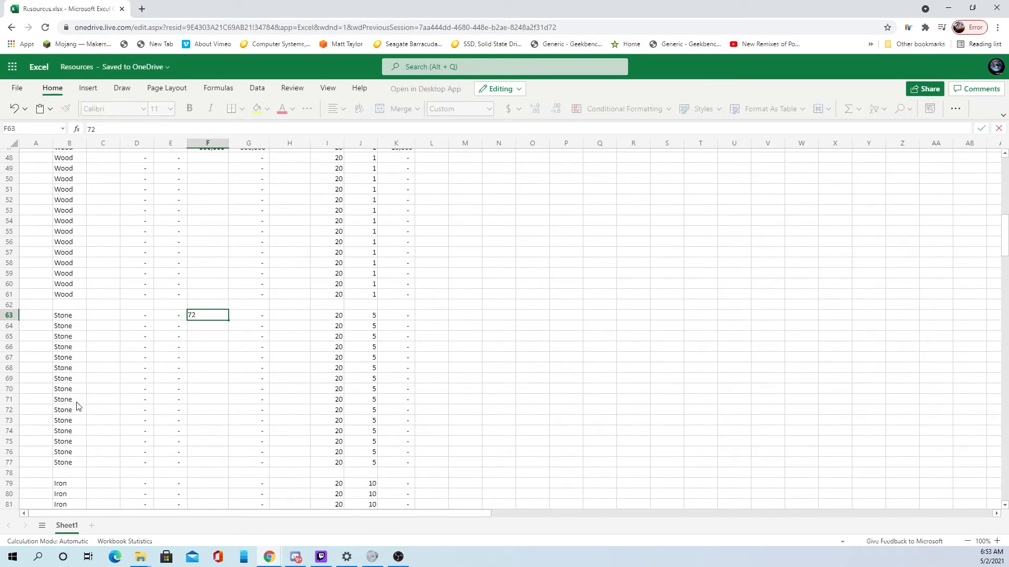
pyautogui.write(',000')
pyautogui.press('Return')
# Set cell F79 of the first Iron row to 30000.
pyautogui.scroll(-3, 158, 420)
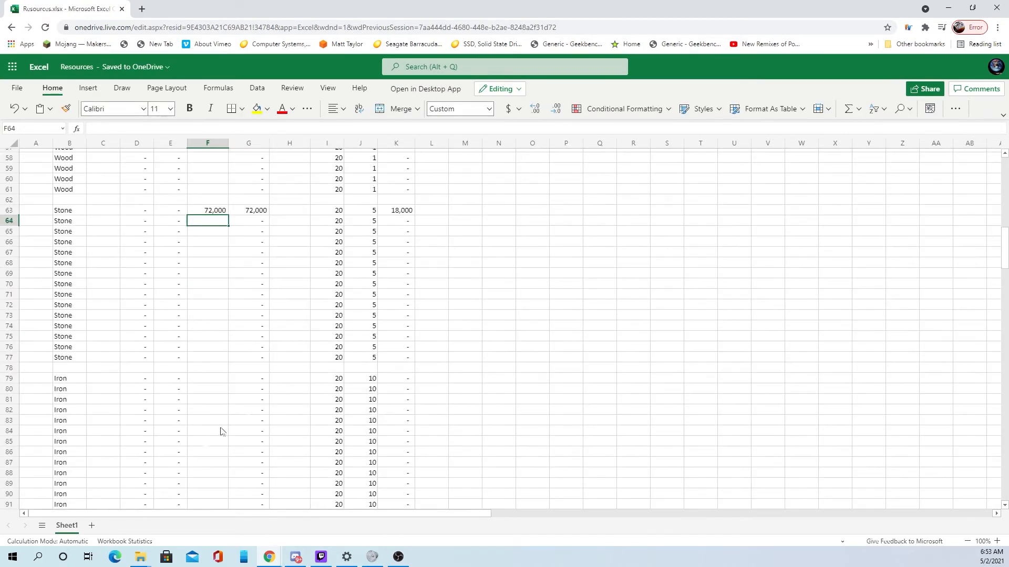
pyautogui.click(211, 382)
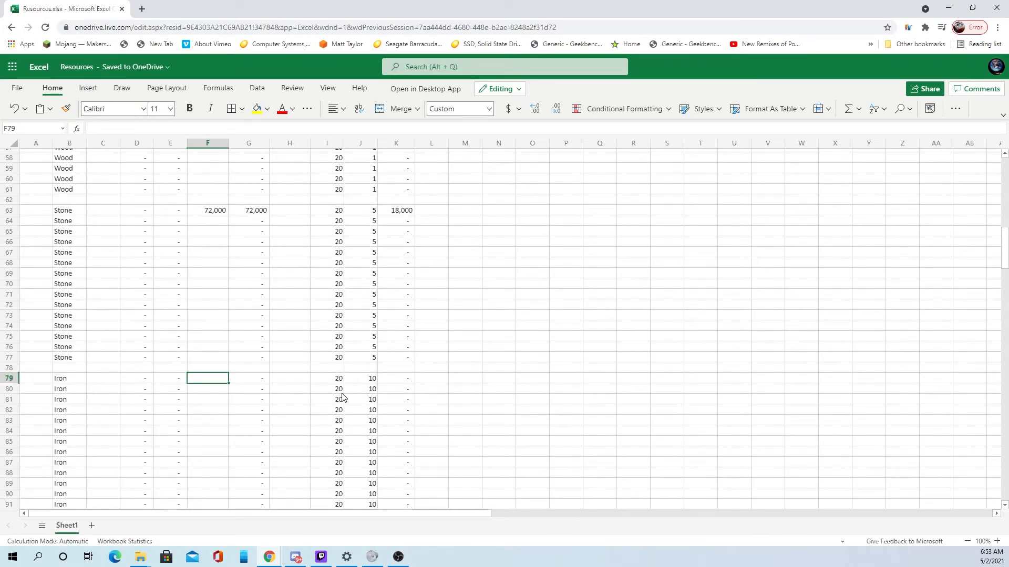
pyautogui.write('30000')
pyautogui.press('Return')
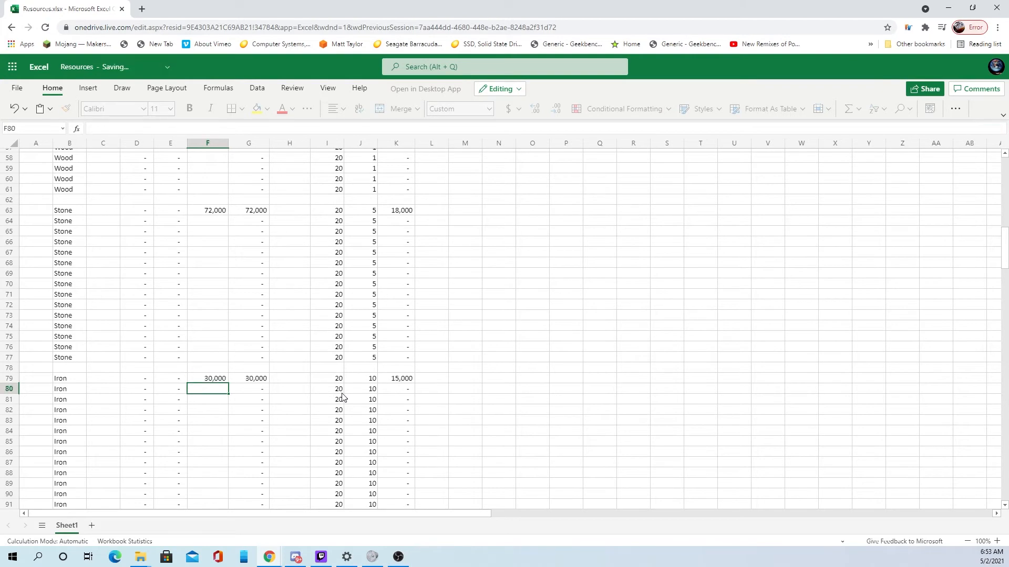
# Label cells B98 to E98 below the Iron block as Food, Wood, Stone and Iron.
pyautogui.scroll(-7, 431, 332)
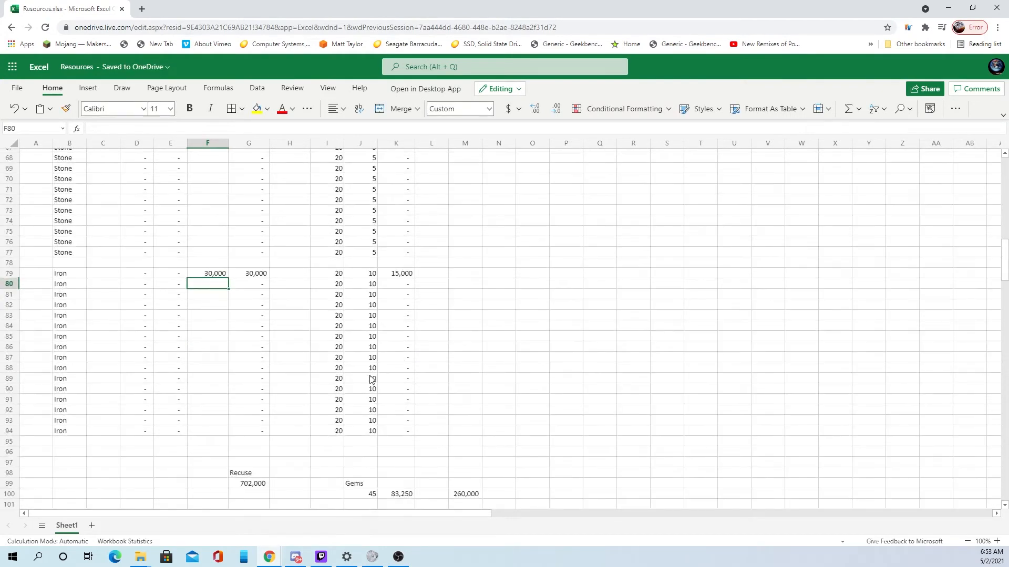
pyautogui.scroll(2, 204, 372)
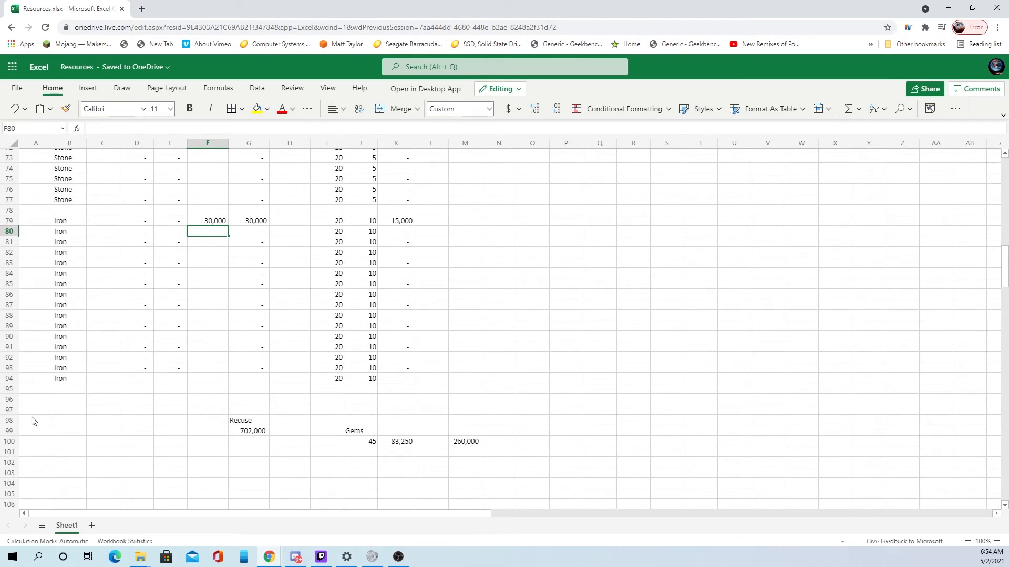
pyautogui.click(79, 421)
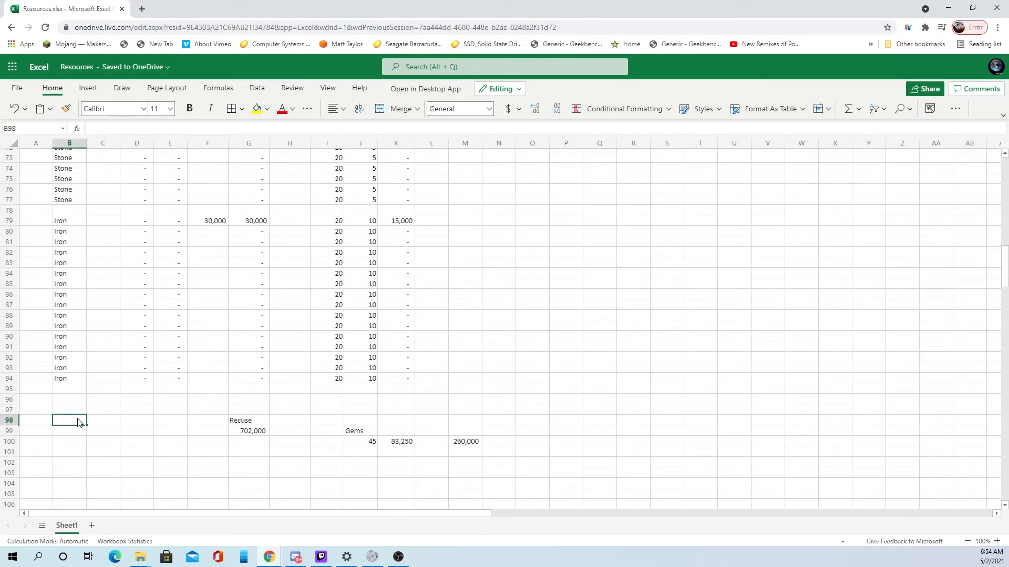
pyautogui.write('foo')
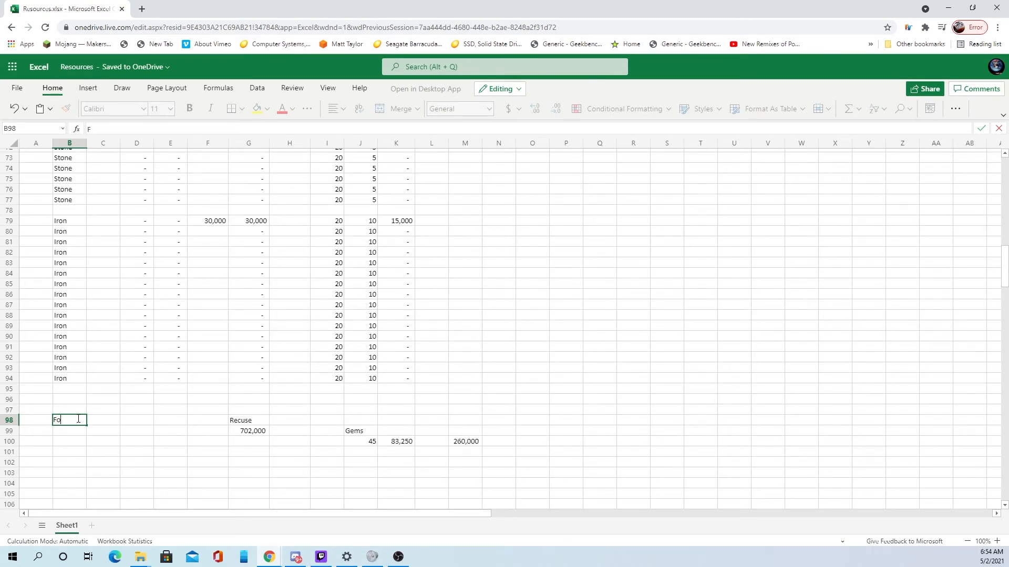
pyautogui.write('d')
pyautogui.press('Tab')
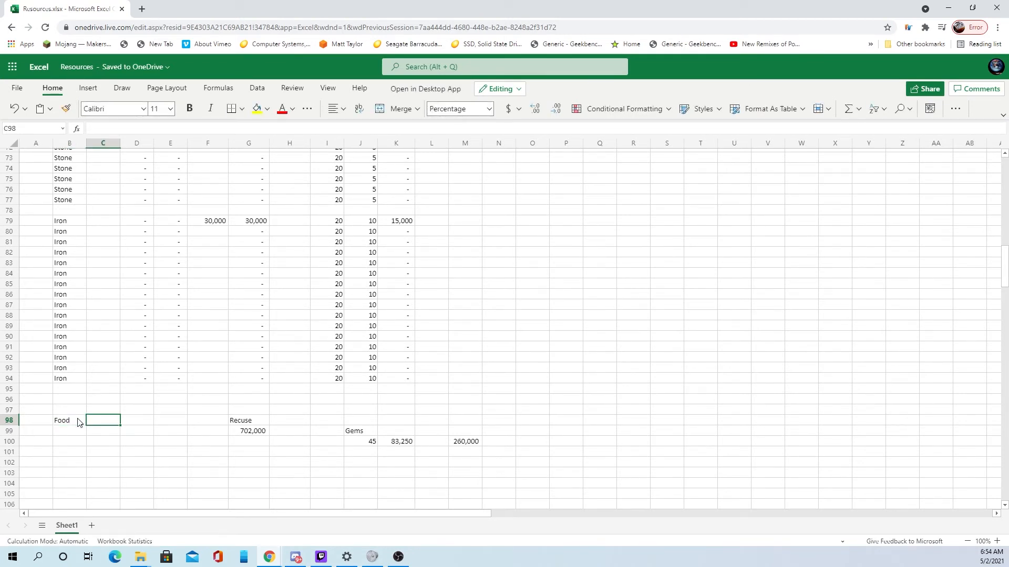
pyautogui.write('Wood')
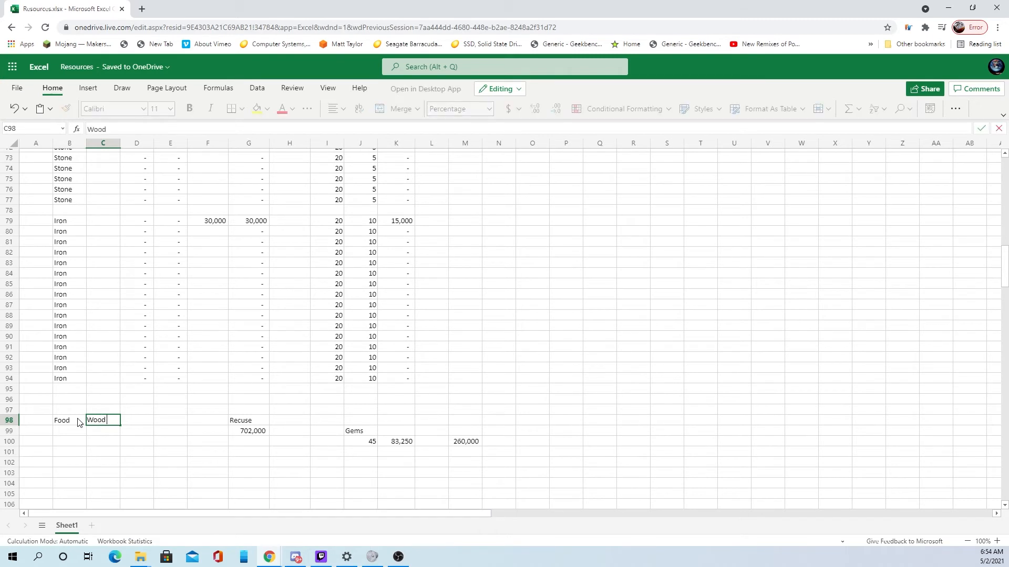
pyautogui.press('Tab')
pyautogui.write('S')
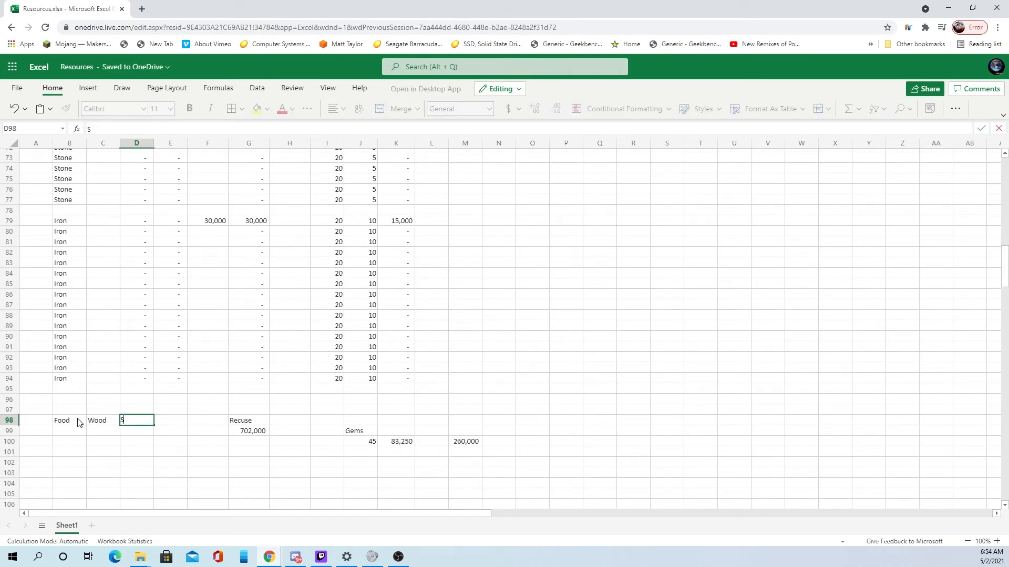
pyautogui.write('tonme')
pyautogui.click(167, 421)
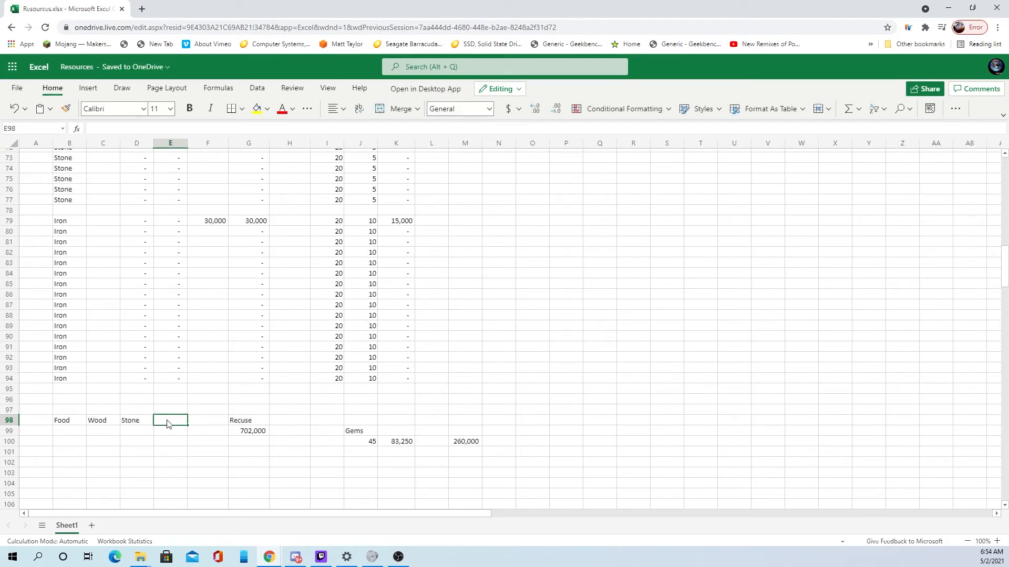
pyautogui.doubleClick(168, 421)
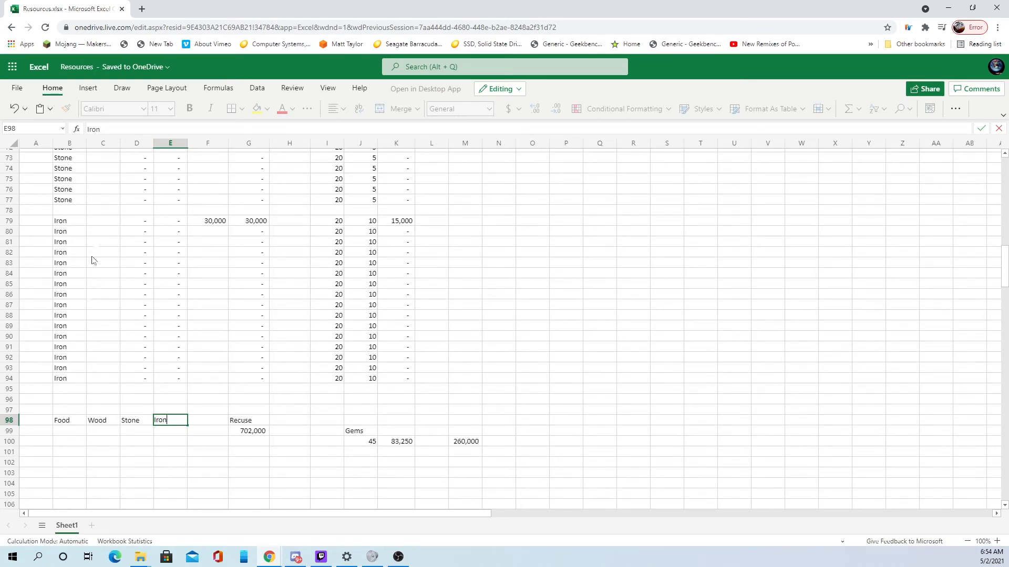
# Total the Iron block's column G values, G79:G94, with a SUM formula in E99 under the Iron label.
pyautogui.click(178, 432)
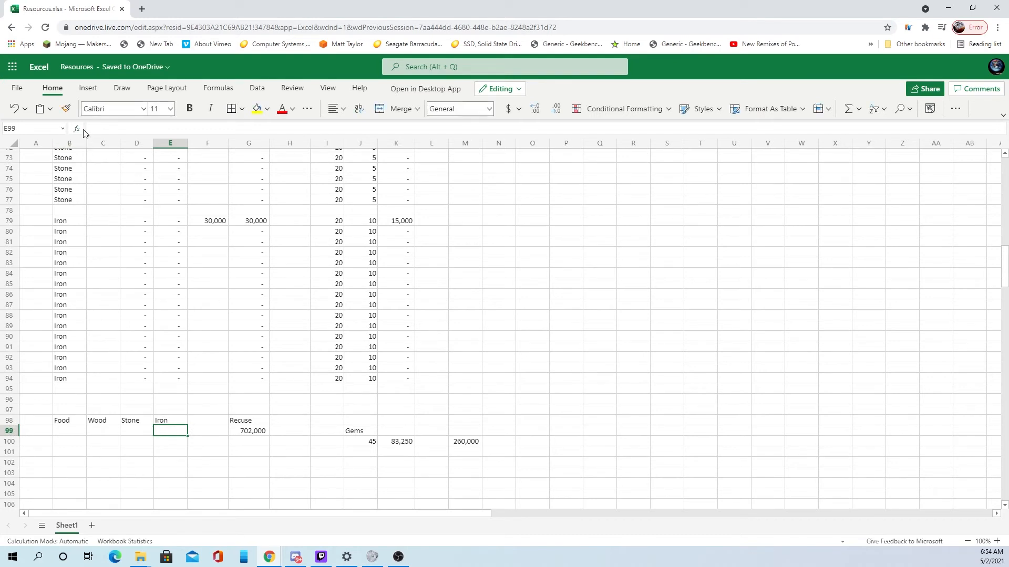
pyautogui.click(79, 128)
pyautogui.click(536, 417)
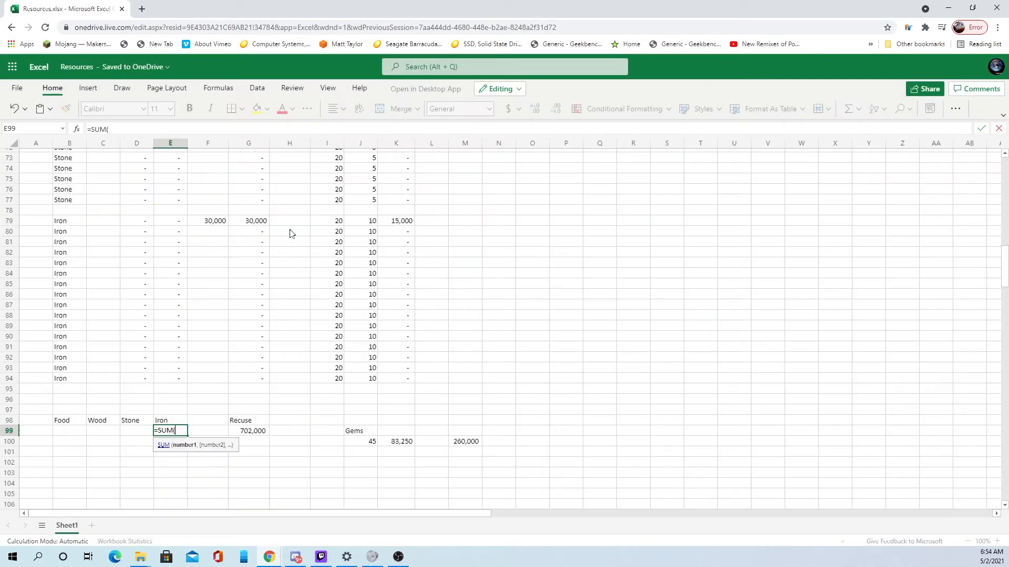
pyautogui.moveTo(259, 217); pyautogui.dragTo(262, 380)
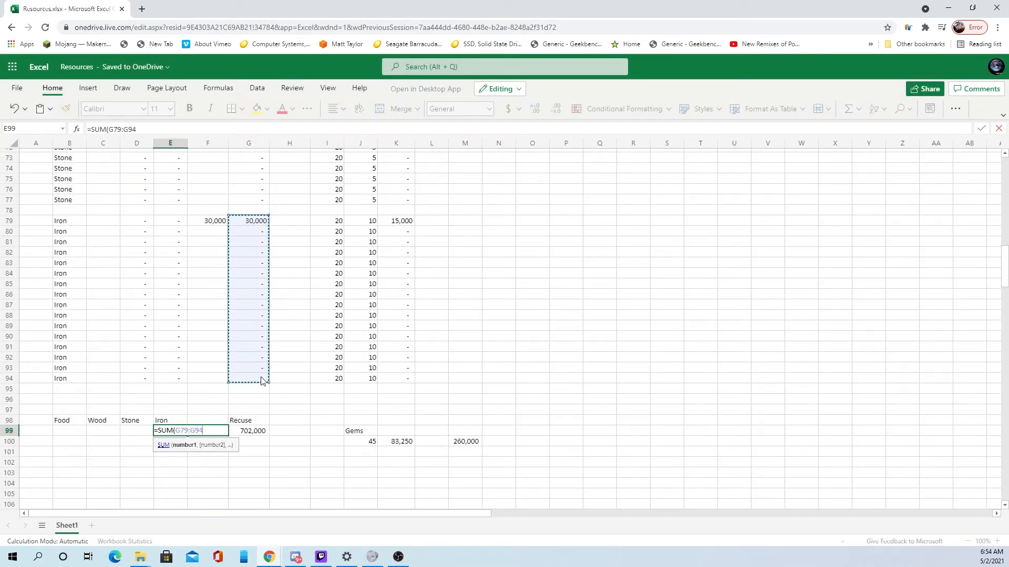
pyautogui.press('Return')
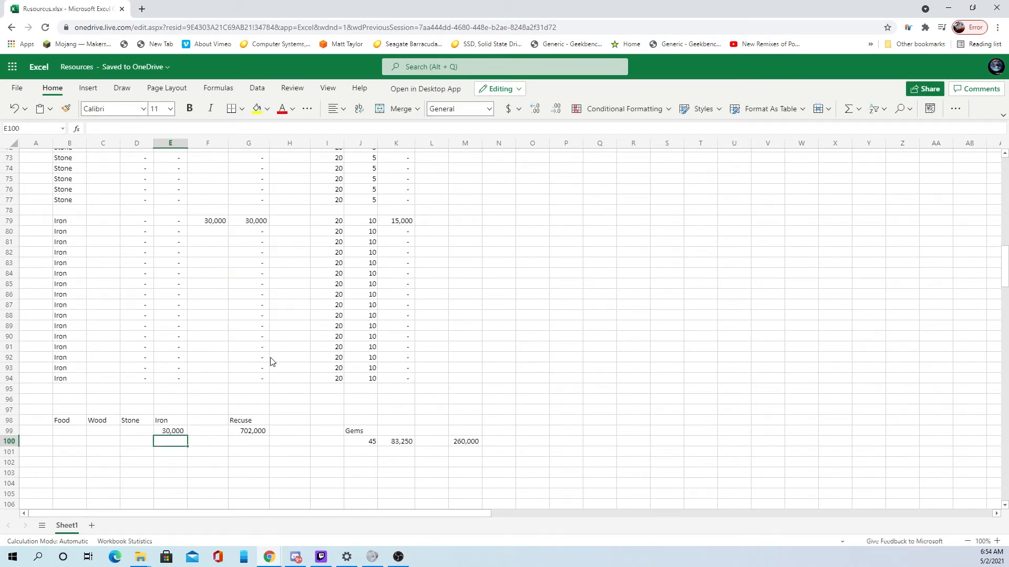
pyautogui.click(299, 223)
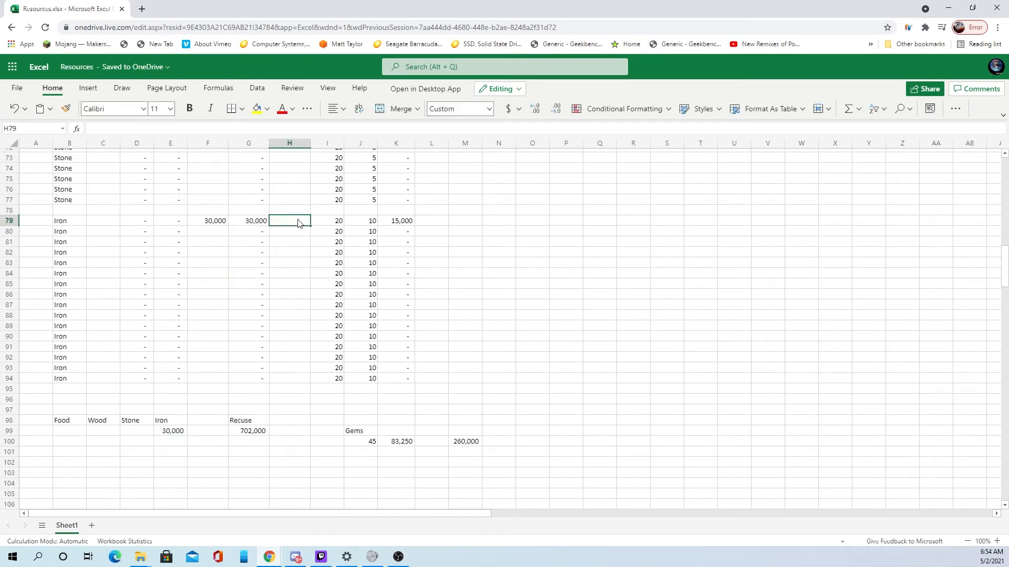
pyautogui.scroll(3, 296, 262)
pyautogui.scroll(-3, 295, 339)
pyautogui.click(77, 128)
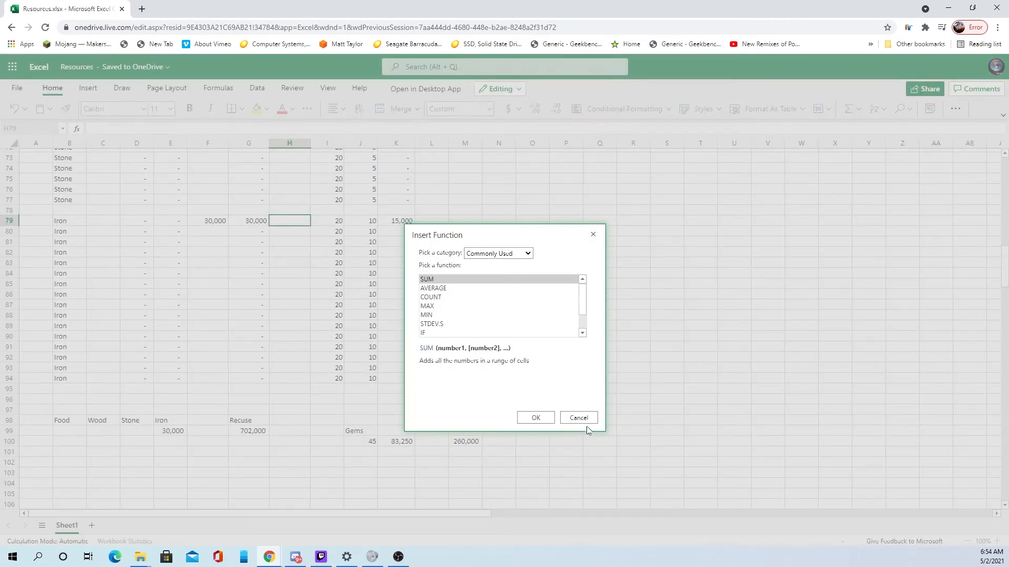
pyautogui.click(582, 420)
# Total the Stone block's column G values with a SUM formula in D99 under the Stone label.
pyautogui.click(136, 434)
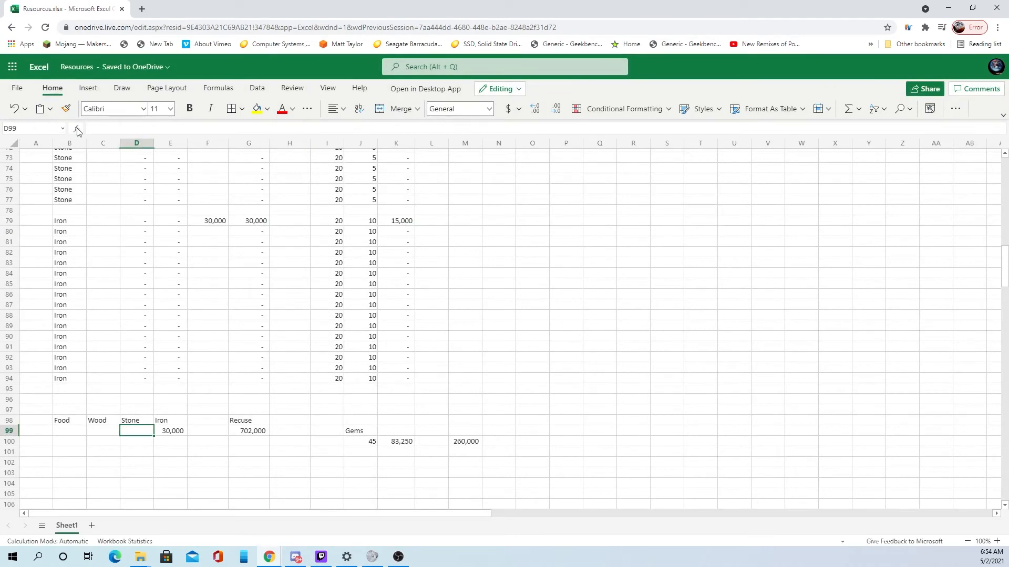
pyautogui.click(77, 130)
pyautogui.click(534, 418)
pyautogui.scroll(3, 346, 359)
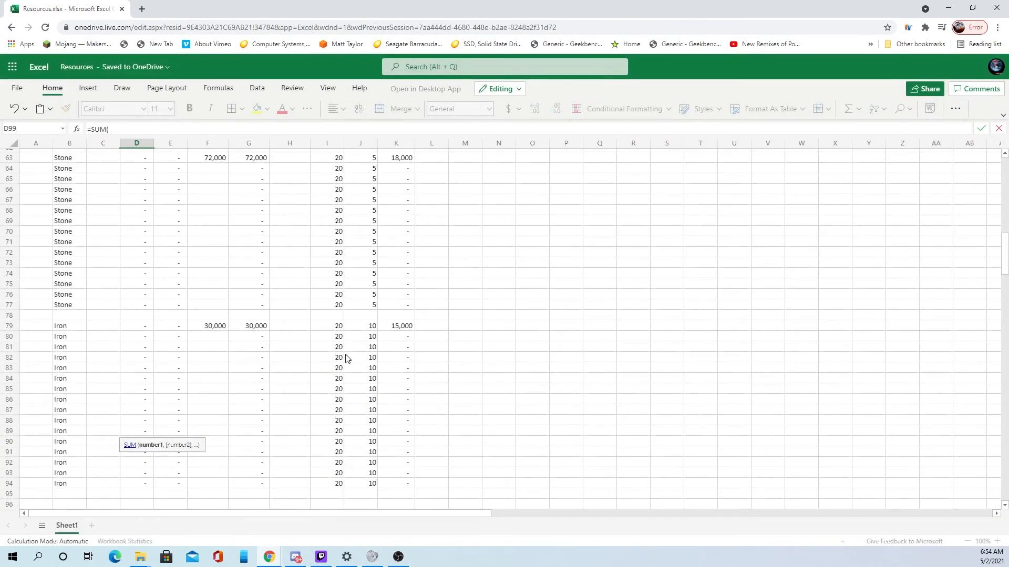
pyautogui.scroll(2, 264, 178)
pyautogui.moveTo(261, 211); pyautogui.dragTo(265, 349)
pyautogui.press('Return')
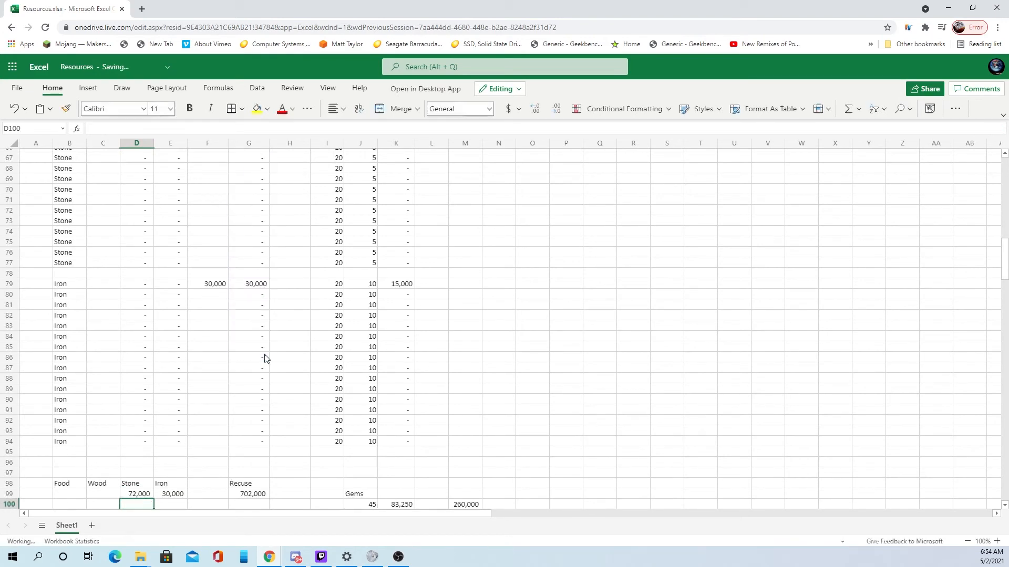
# Insert a SUM formula over G79:G94 in C99 under the Wood label.
pyautogui.click(92, 446)
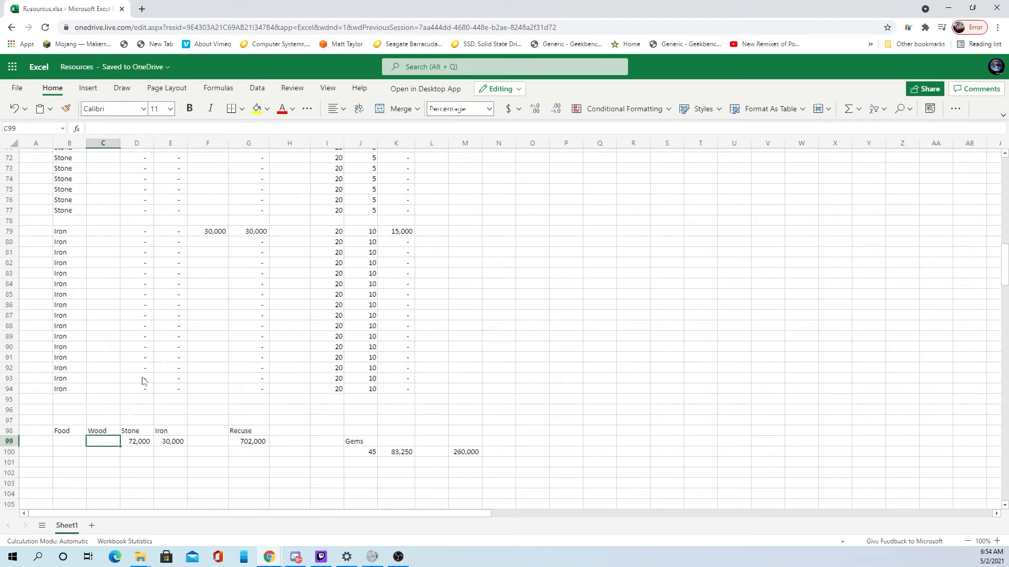
pyautogui.scroll(10, 156, 264)
pyautogui.scroll(3, 160, 201)
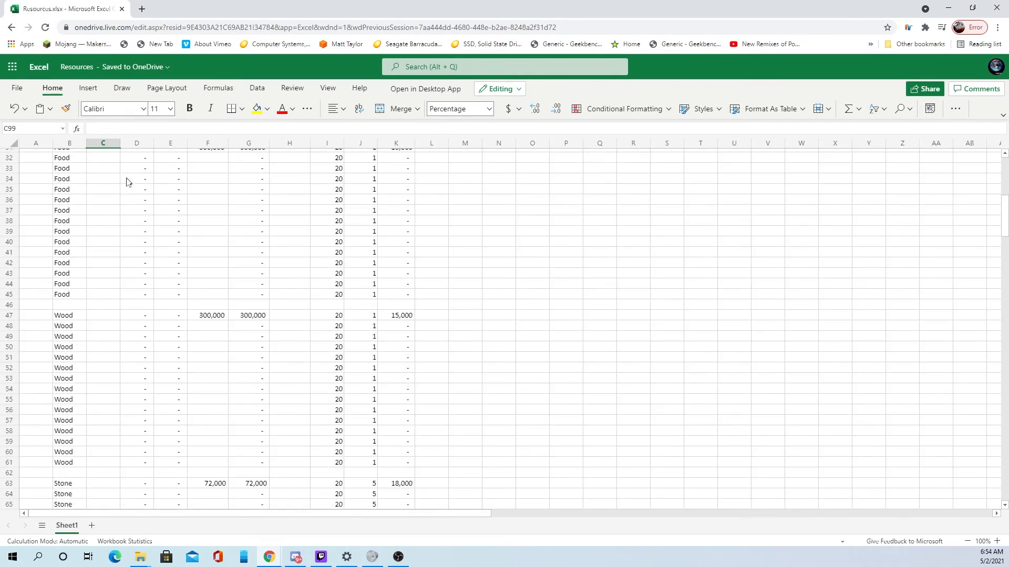
pyautogui.click(77, 129)
pyautogui.click(535, 417)
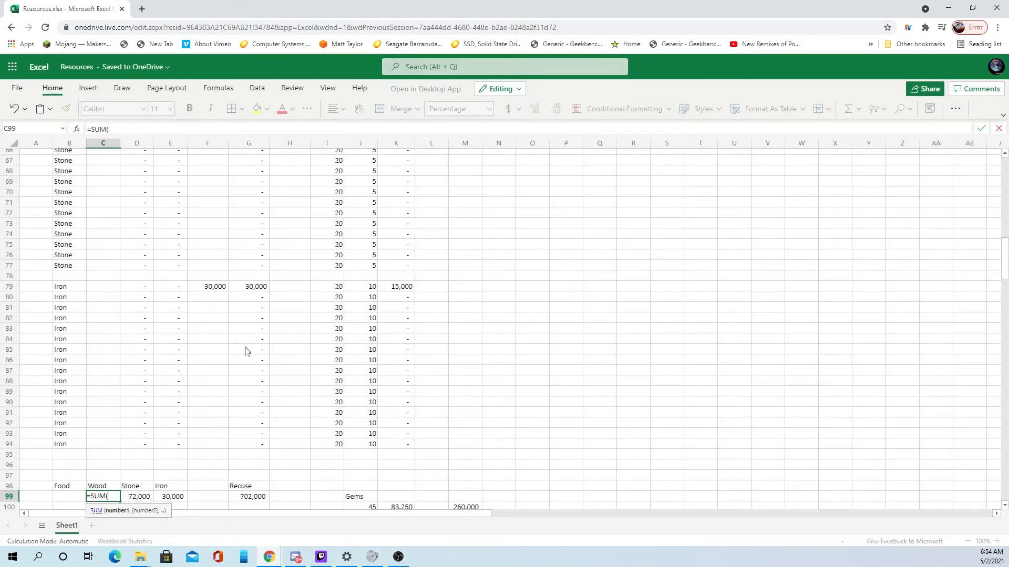
pyautogui.moveTo(257, 286); pyautogui.dragTo(267, 448)
pyautogui.press('Return')
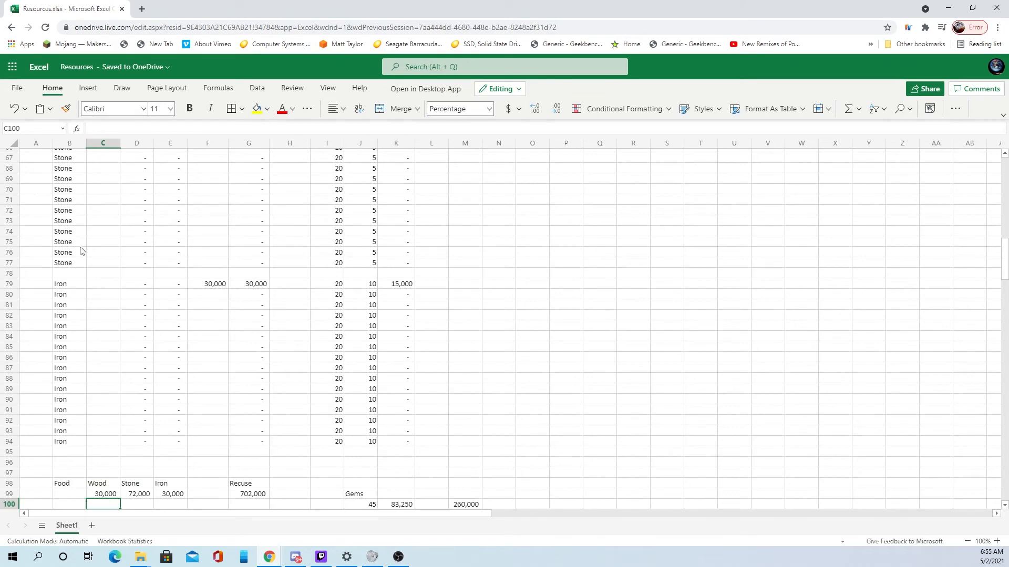
# Total the Food block's column G values, G31:G45, with a SUM formula in B99 under the Food label.
pyautogui.click(73, 488)
pyautogui.click(73, 496)
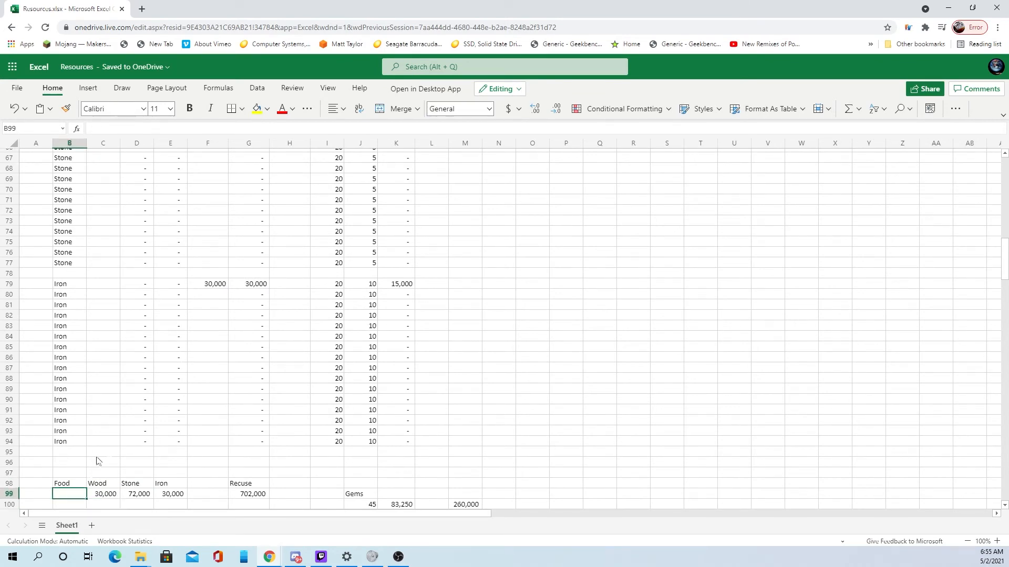
pyautogui.scroll(10, 97, 461)
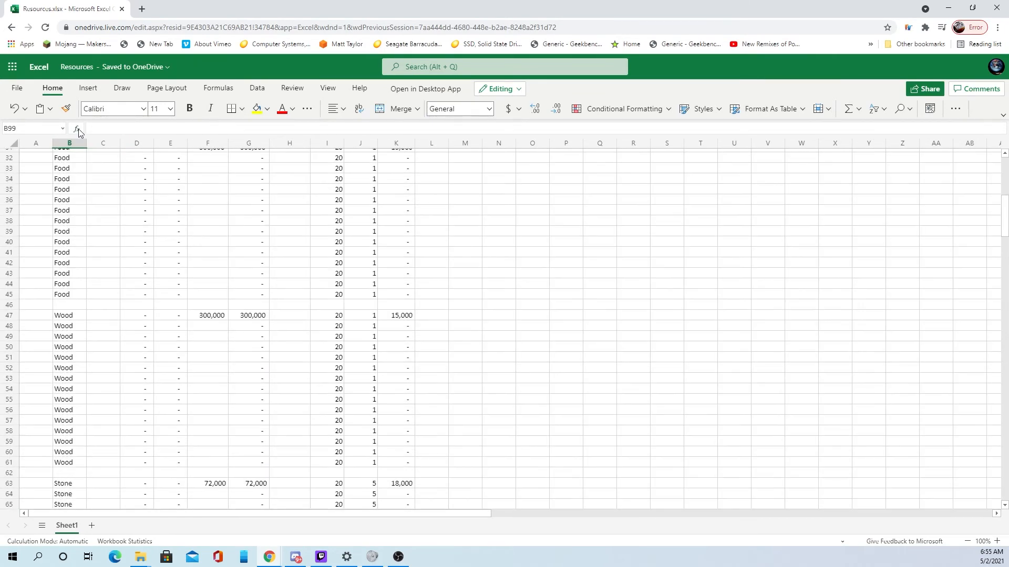
pyautogui.click(79, 133)
pyautogui.click(534, 419)
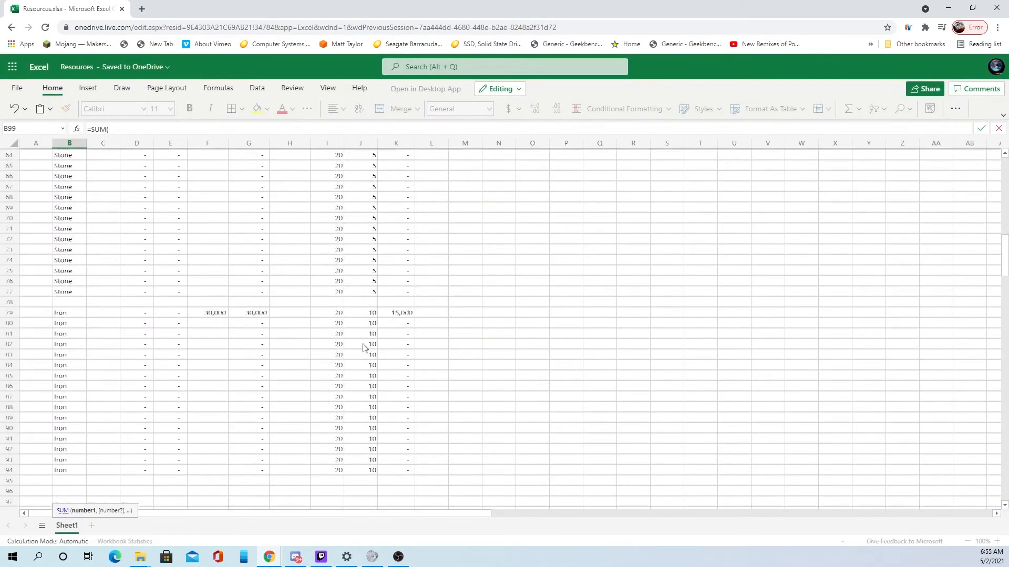
pyautogui.scroll(15, 274, 331)
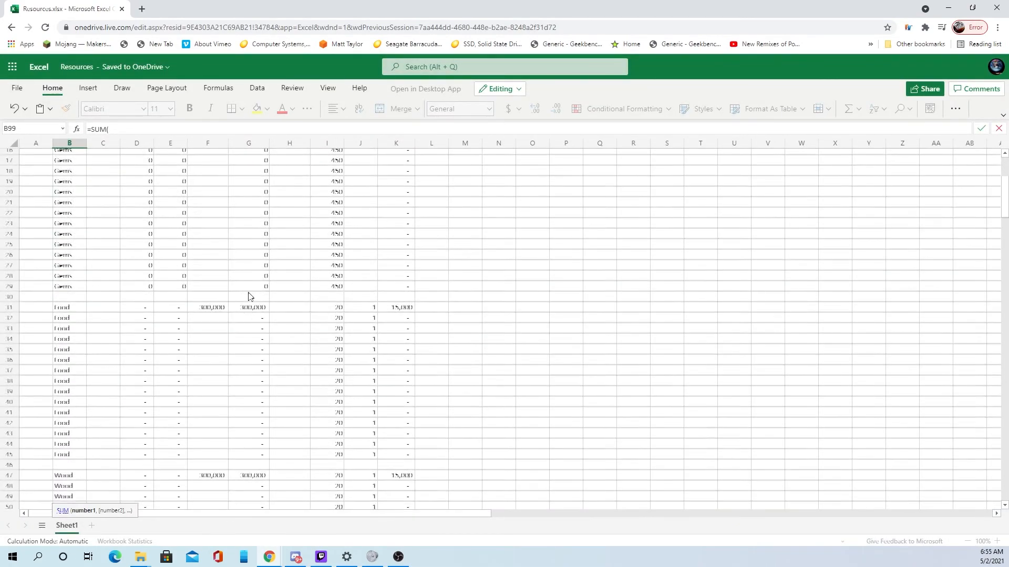
pyautogui.moveTo(259, 309); pyautogui.dragTo(261, 457)
pyautogui.press('Return')
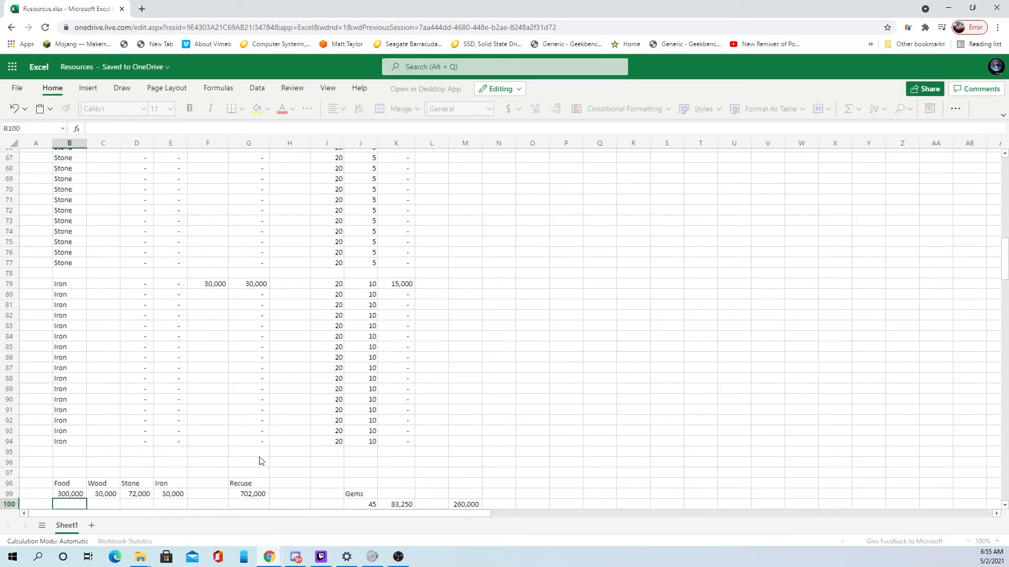
# Enter 17.50% in cell C80 of the second Iron row.
pyautogui.scroll(-2, 310, 473)
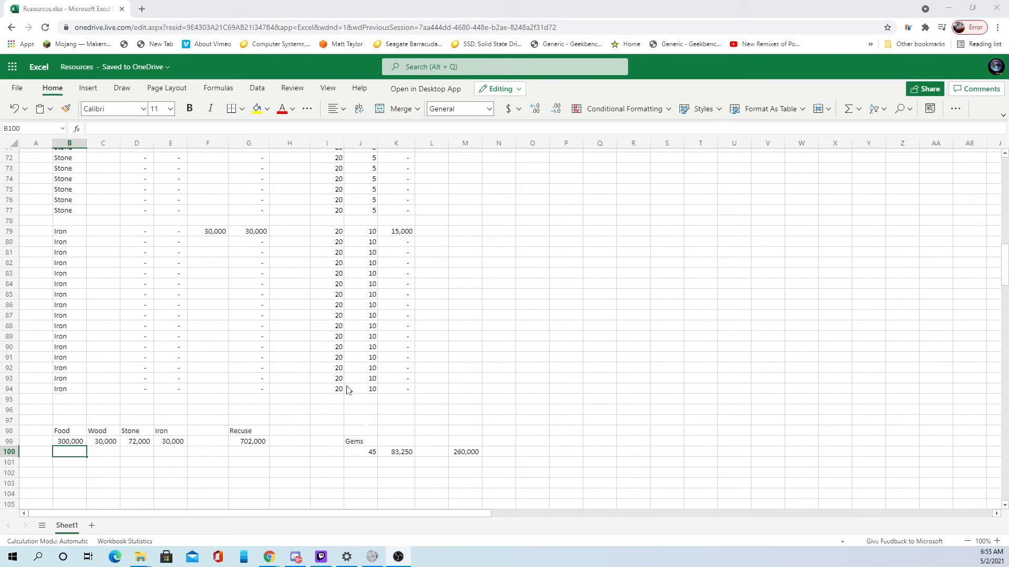
pyautogui.click(303, 229)
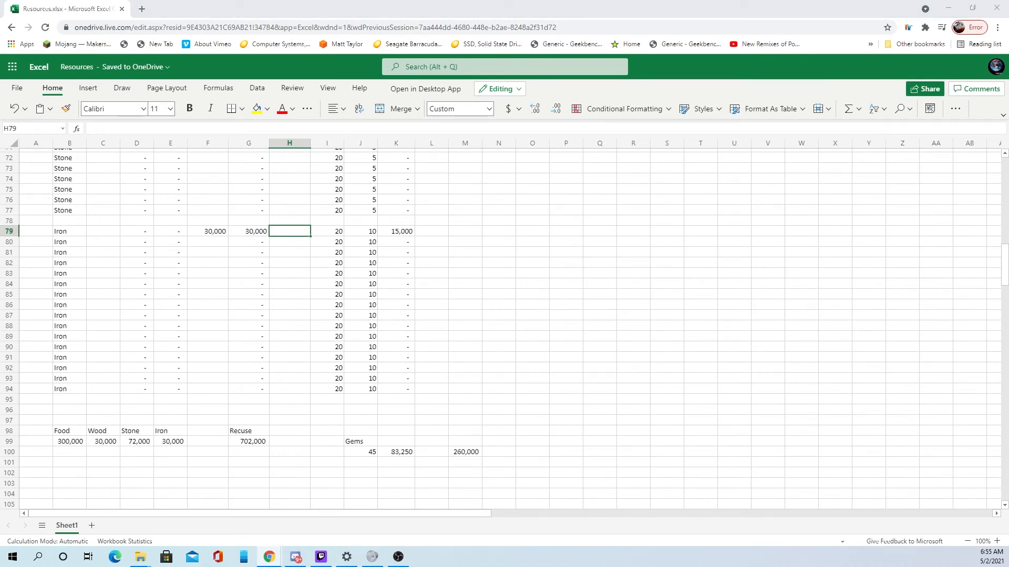
pyautogui.click(206, 252)
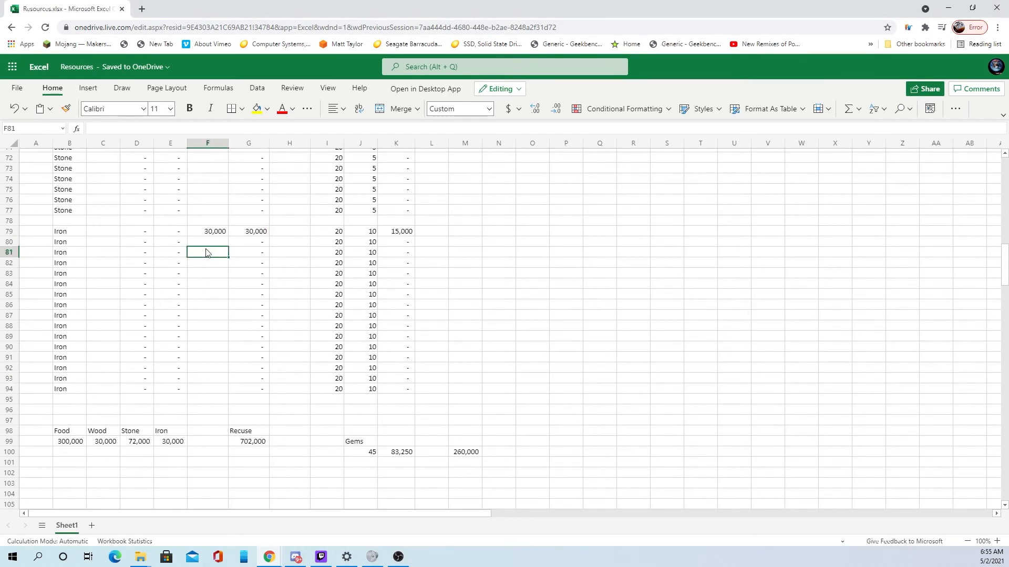
pyautogui.press('Up')
pyautogui.press('Left')
pyautogui.press('Left')
pyautogui.press('Left')
pyautogui.write('17')
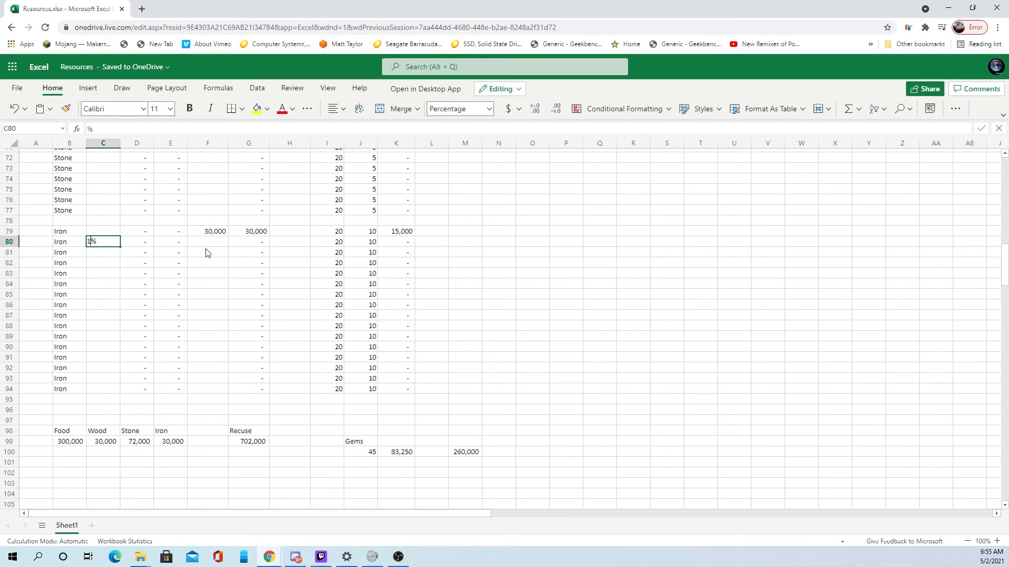
pyautogui.write('.510')
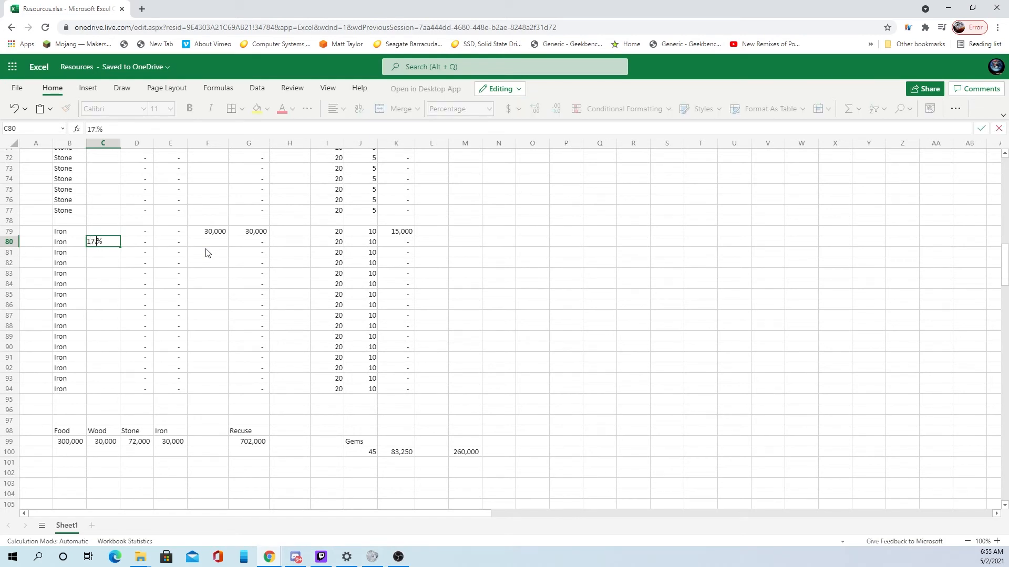
pyautogui.press('BackSpace')
pyautogui.press('BackSpace')
pyautogui.write('0')
# Set cell F80 of the second Iron row to 30,000.
pyautogui.press('Right')
pyautogui.press('Right')
pyautogui.press('Right')
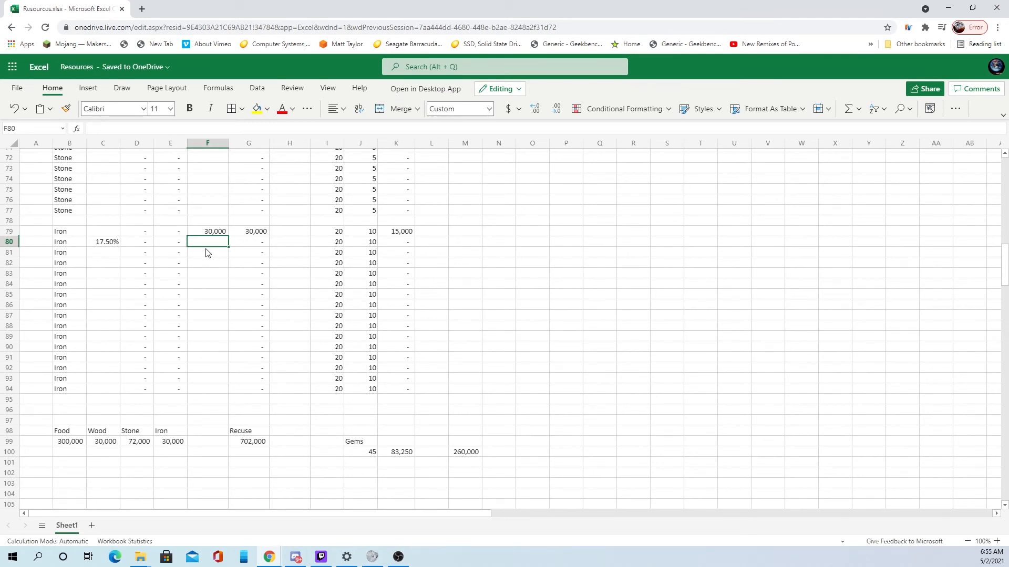
pyautogui.write('3')
pyautogui.write('0')
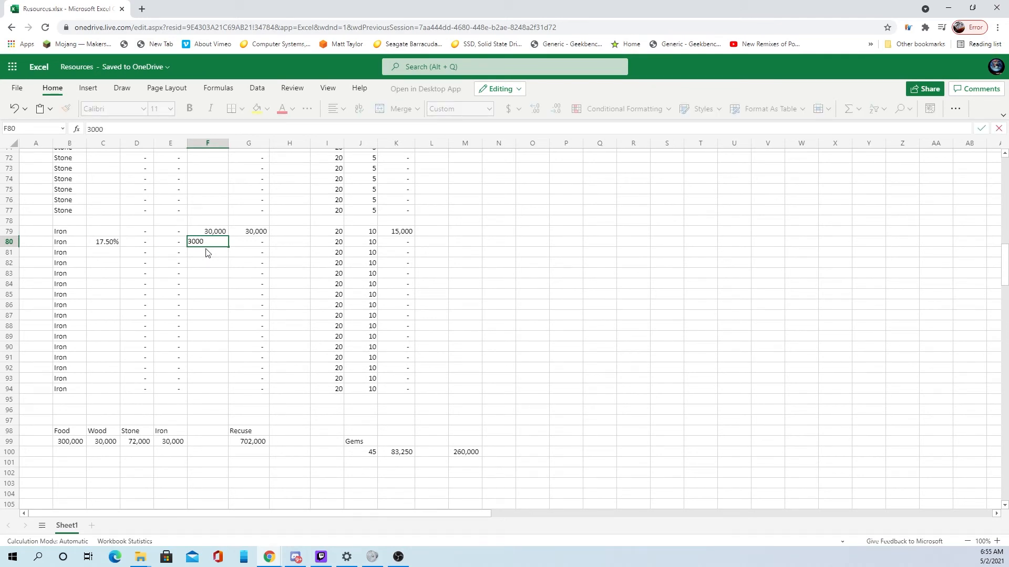
pyautogui.write(',000')
pyautogui.press('Return')
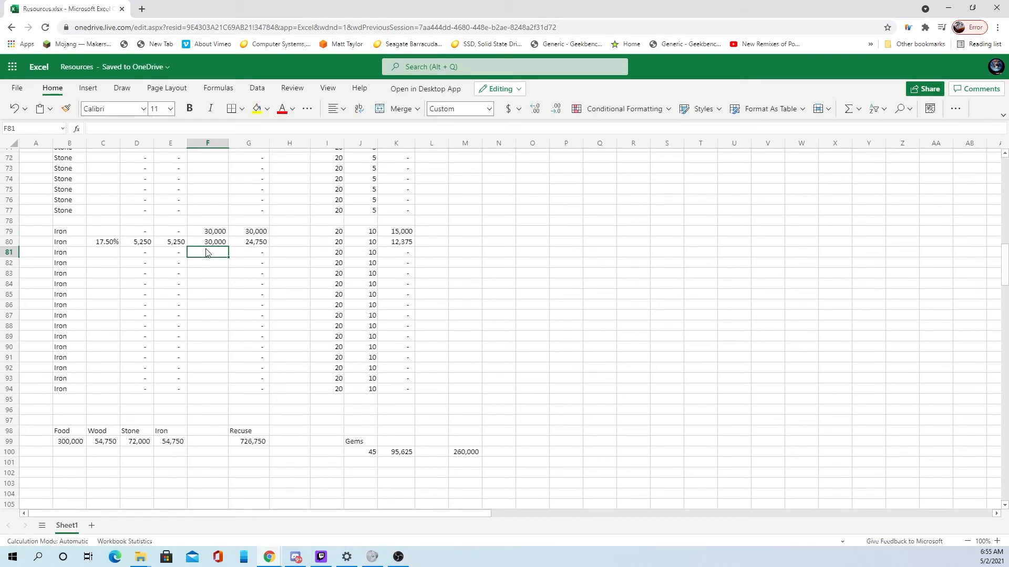
# Enter 24,740 in cell H80 of the second Iron row.
pyautogui.click(282, 245)
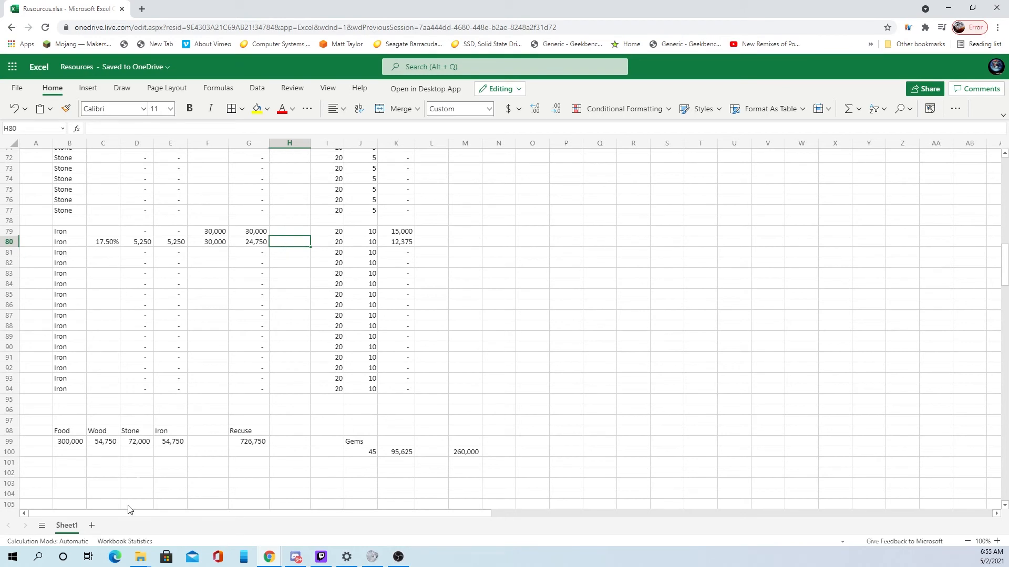
pyautogui.write('24740')
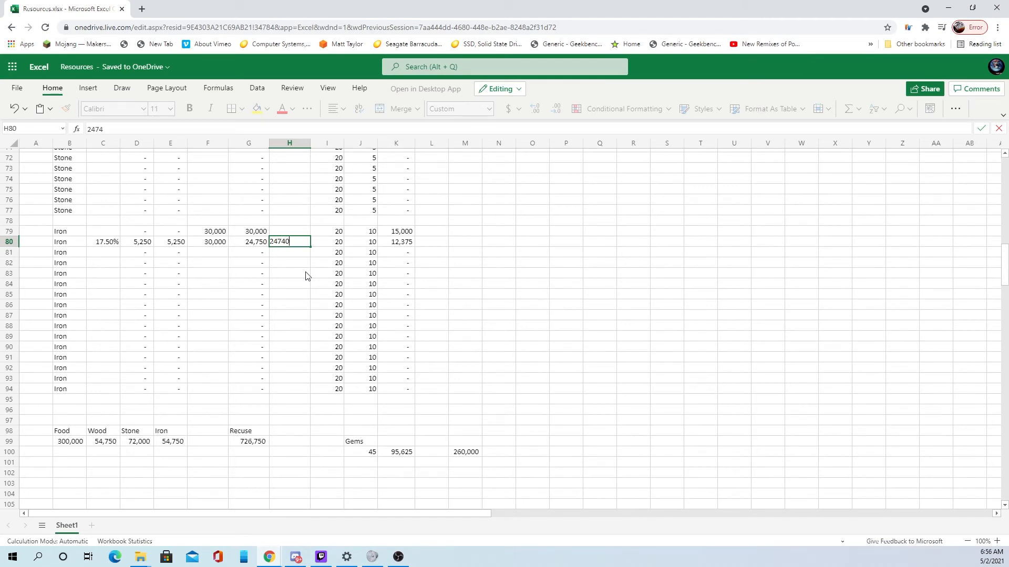
pyautogui.press('Return')
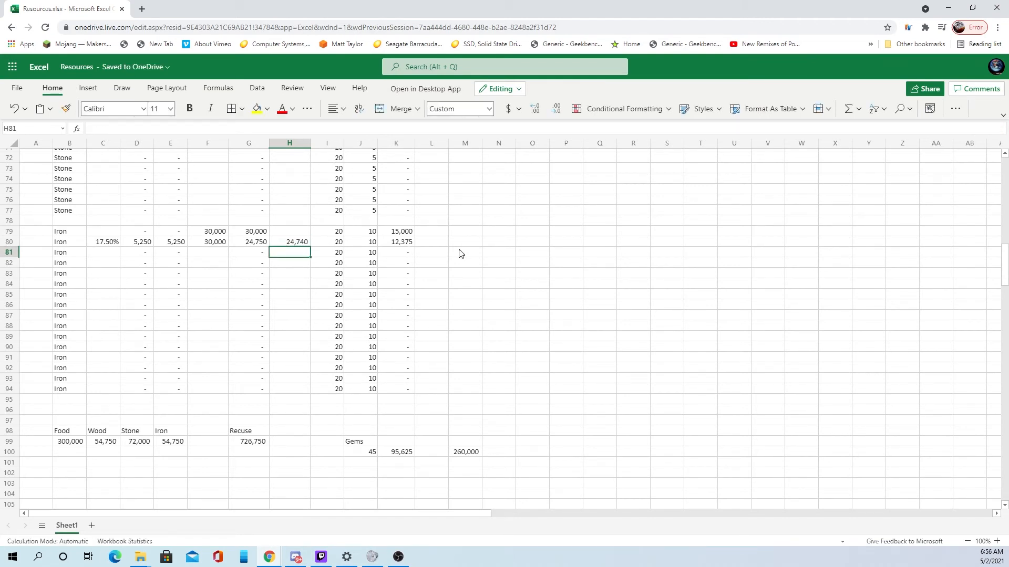
# Try making the SUM formula in K80 use H80 instead of G80, and undo the change.
pyautogui.doubleClick(409, 243)
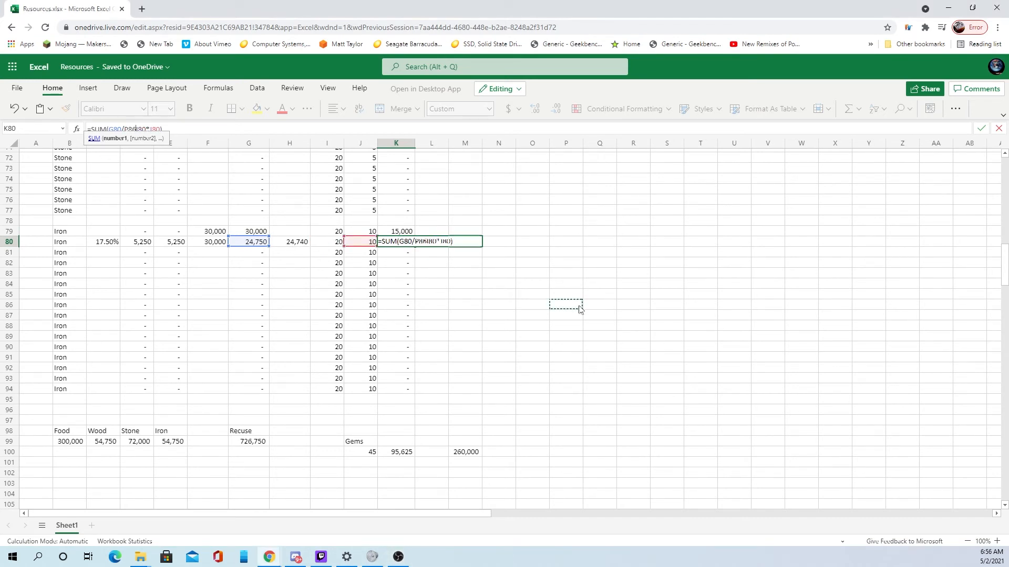
pyautogui.press('Return')
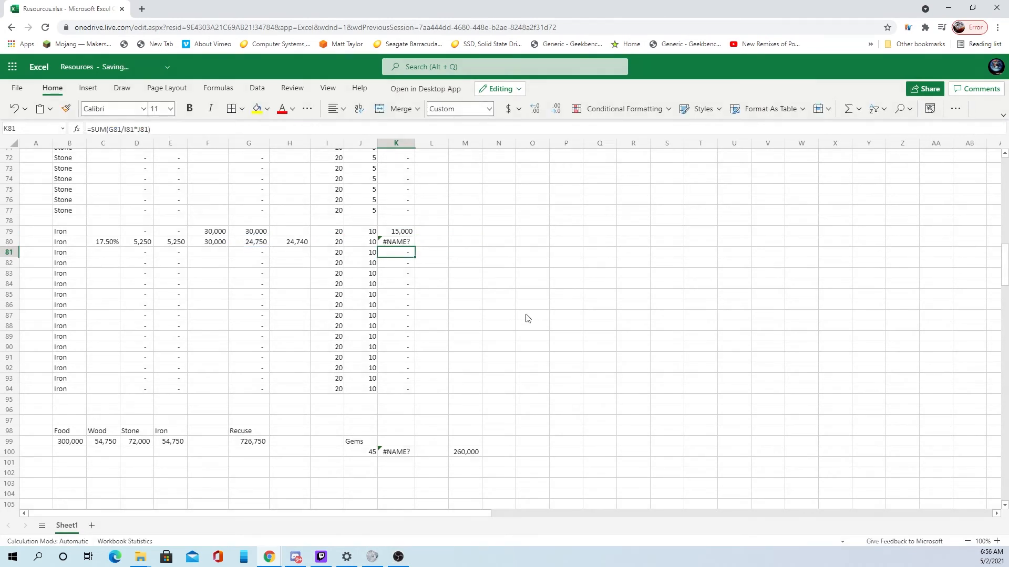
pyautogui.click(403, 243)
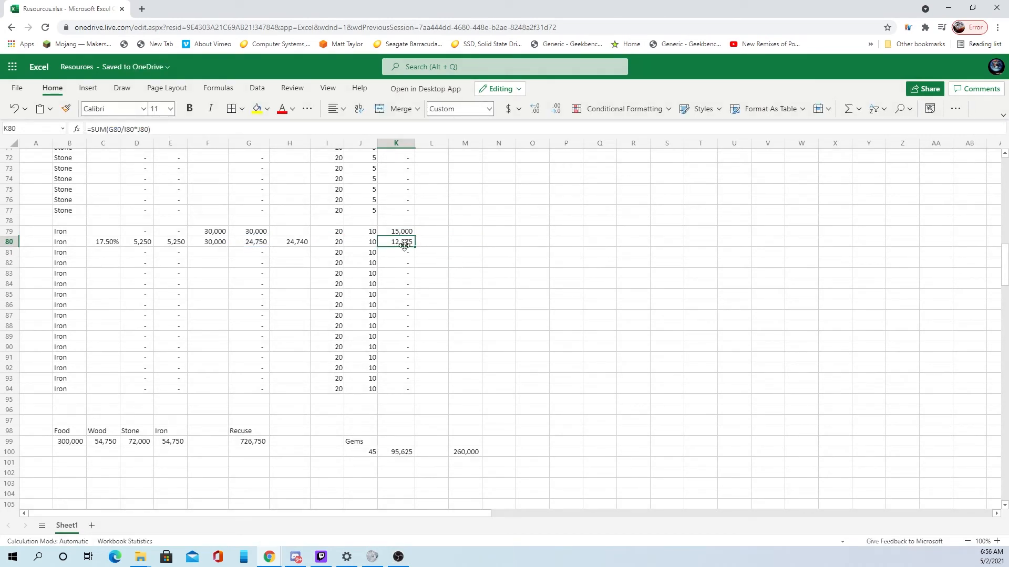
pyautogui.click(121, 129)
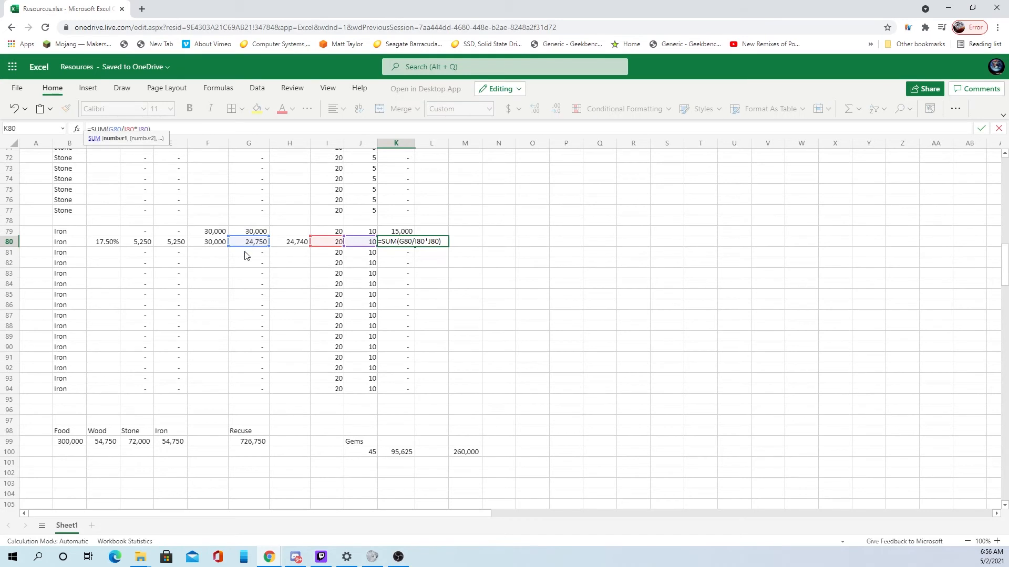
pyautogui.moveTo(246, 246); pyautogui.dragTo(274, 246)
pyautogui.press('Return')
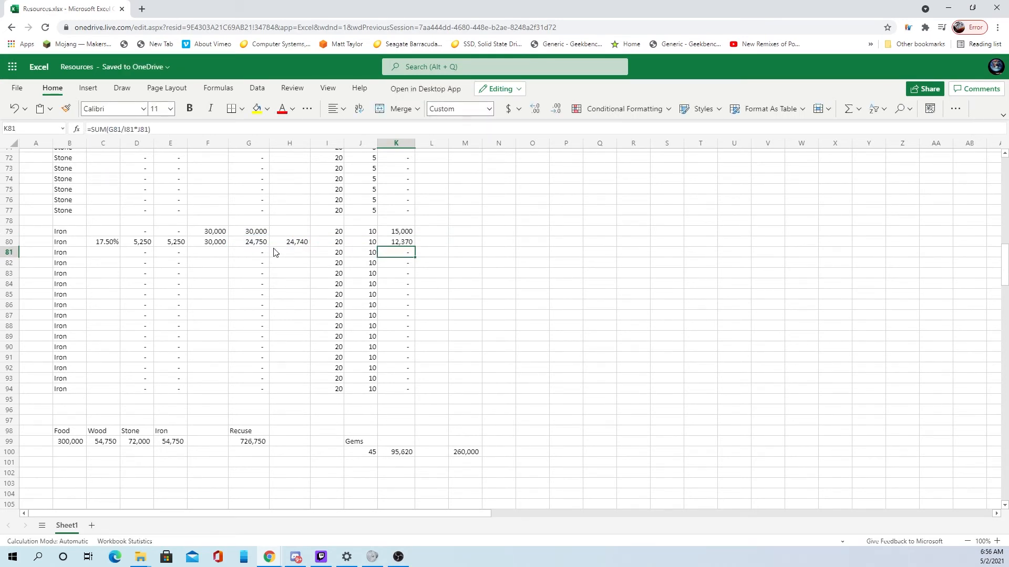
pyautogui.hotkey('ctrl', 'z')
# Try clearing the percentage in C80 of the second Iron row, and undo the deletion.
pyautogui.click(293, 244)
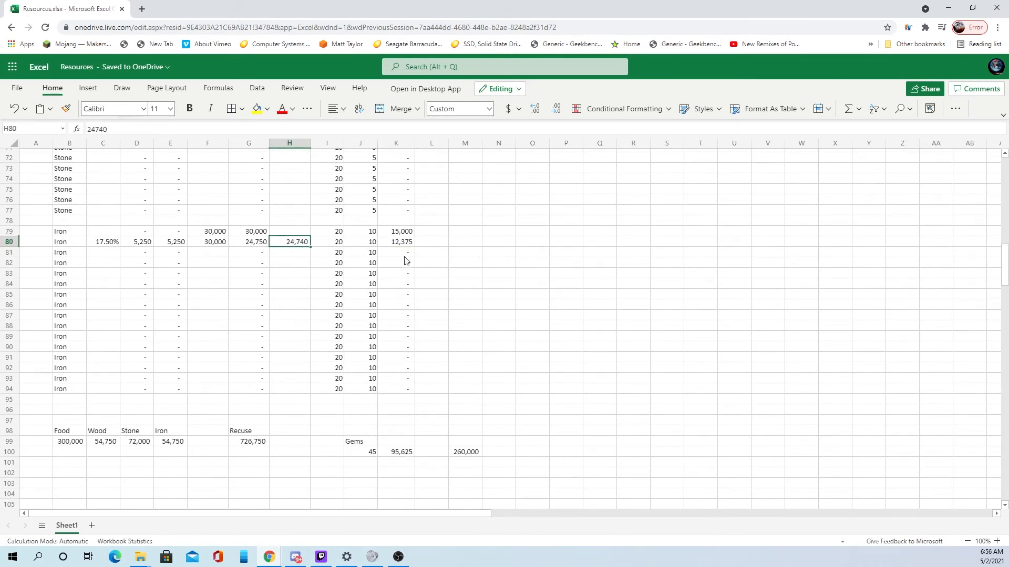
pyautogui.click(98, 242)
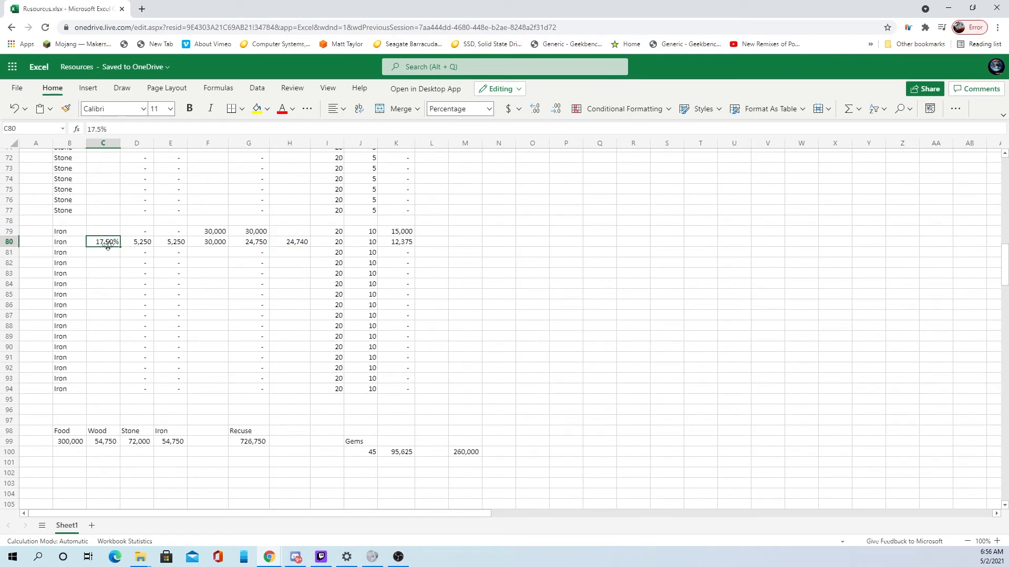
pyautogui.press('Delete')
pyautogui.click(227, 280)
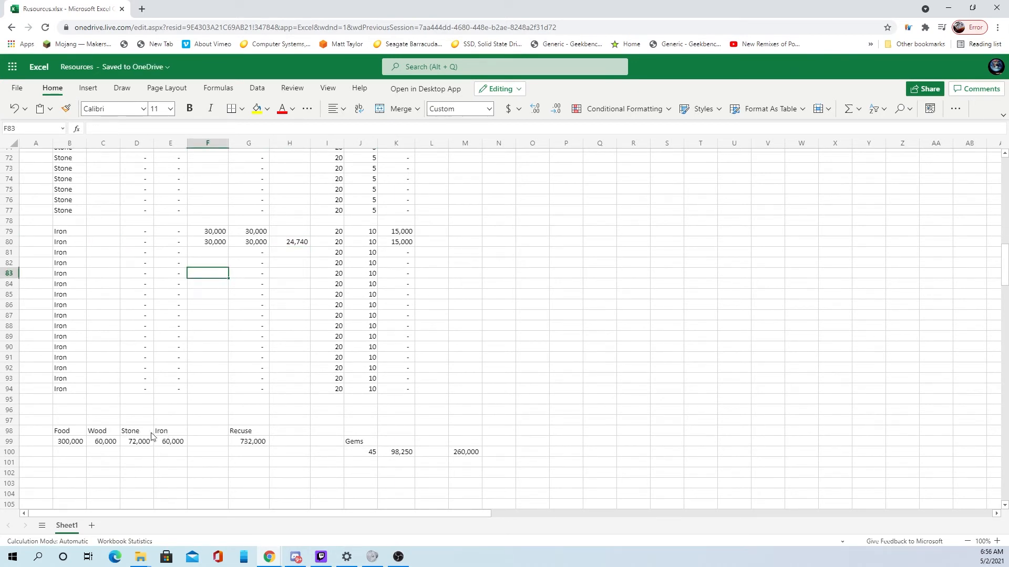
pyautogui.hotkey('ctrl', 'z')
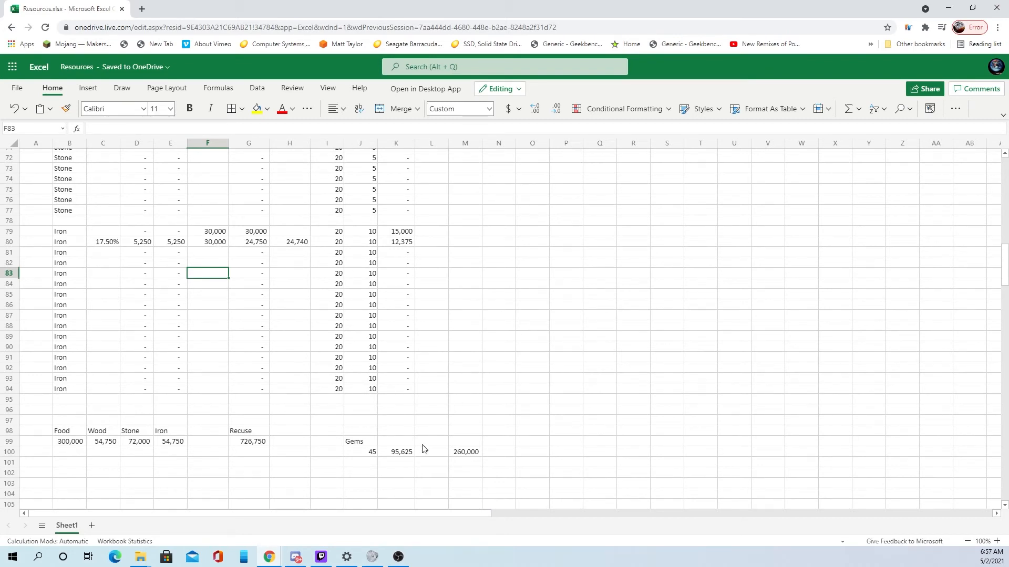
# Clear the amount in F80 of the second Iron row and check the cell references in K80's formula.
pyautogui.click(301, 243)
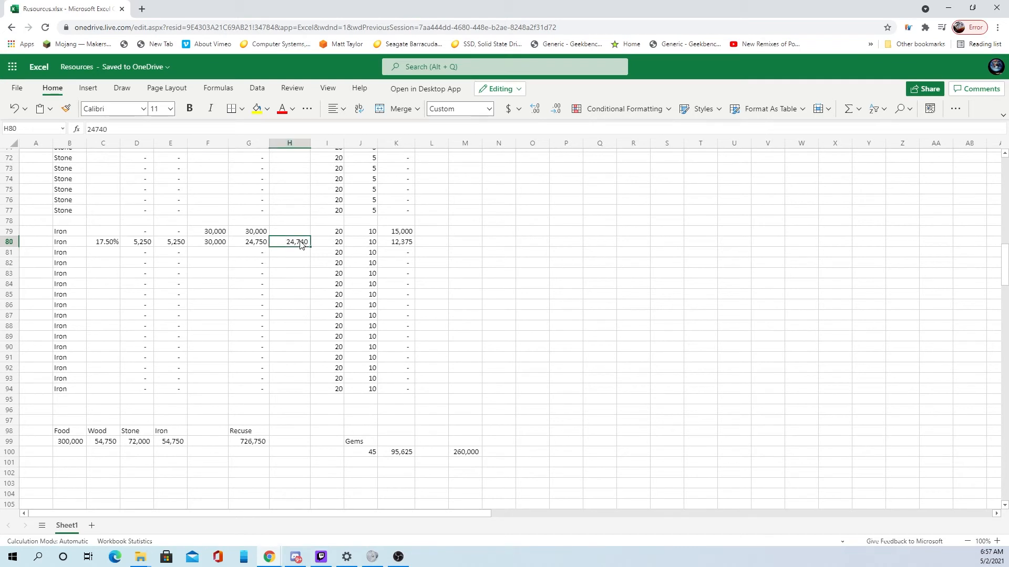
pyautogui.click(218, 245)
pyautogui.press('Delete')
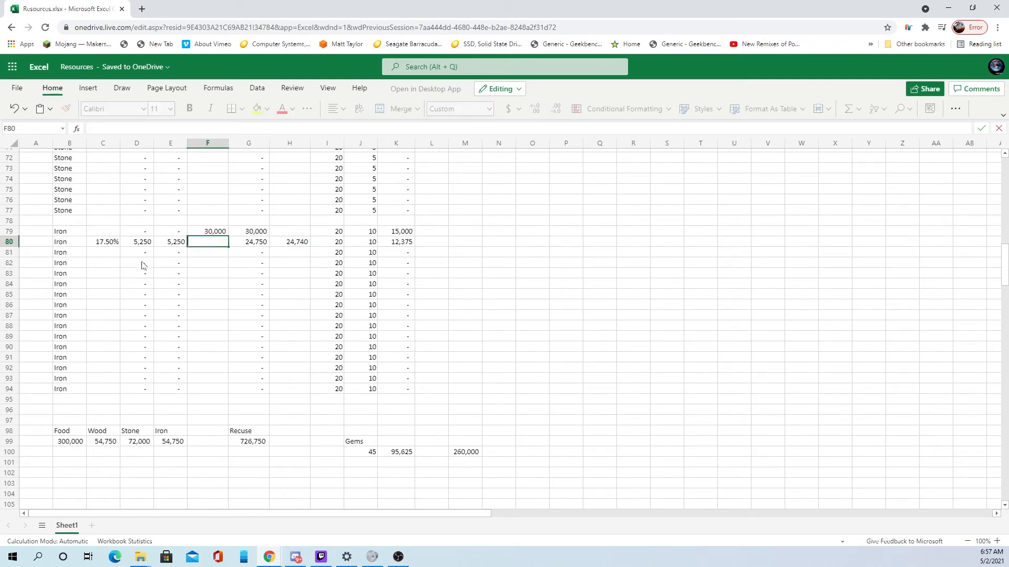
pyautogui.click(232, 274)
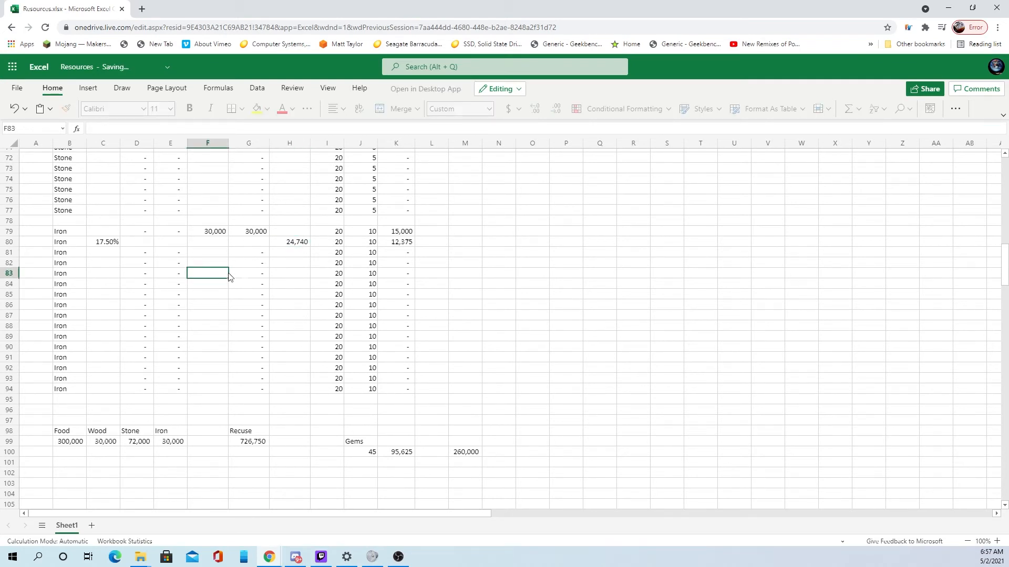
pyautogui.click(400, 243)
pyautogui.doubleClick(400, 244)
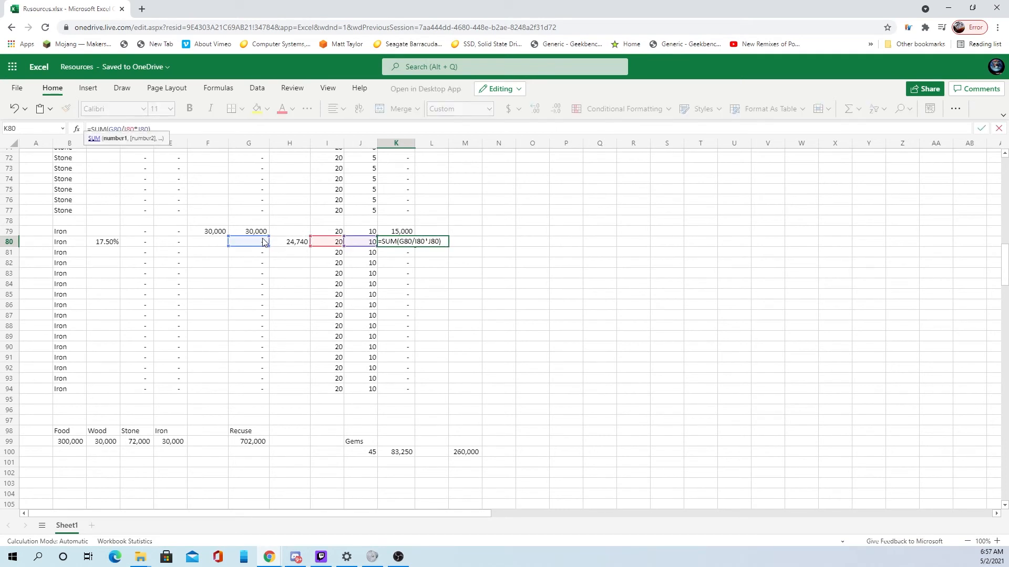
pyautogui.press('Escape')
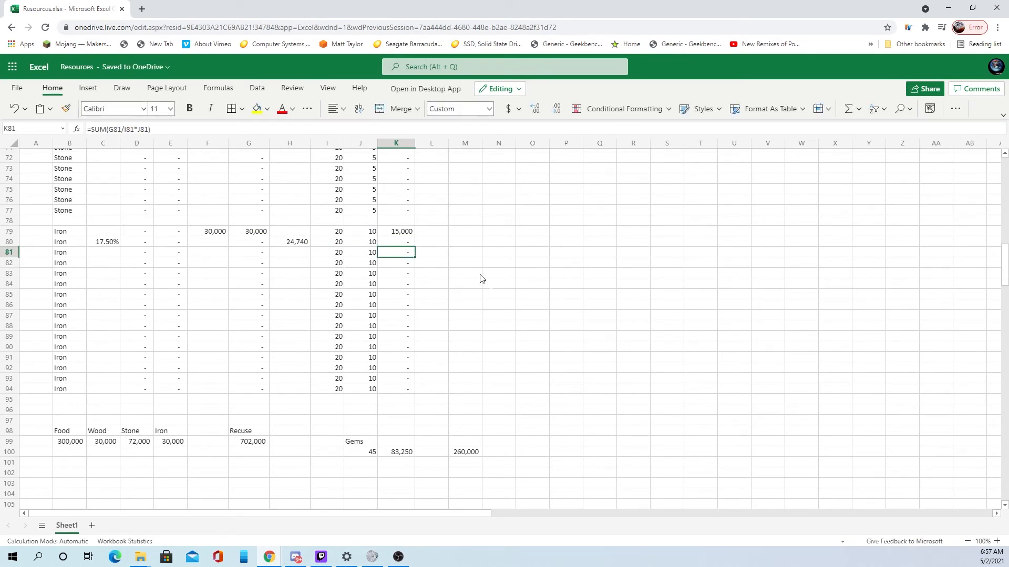
# Clear the test amount in H80 and the percentage in C80 of the second Iron row.
pyautogui.click(298, 245)
pyautogui.press('Delete')
pyautogui.click(97, 242)
pyautogui.press('Delete')
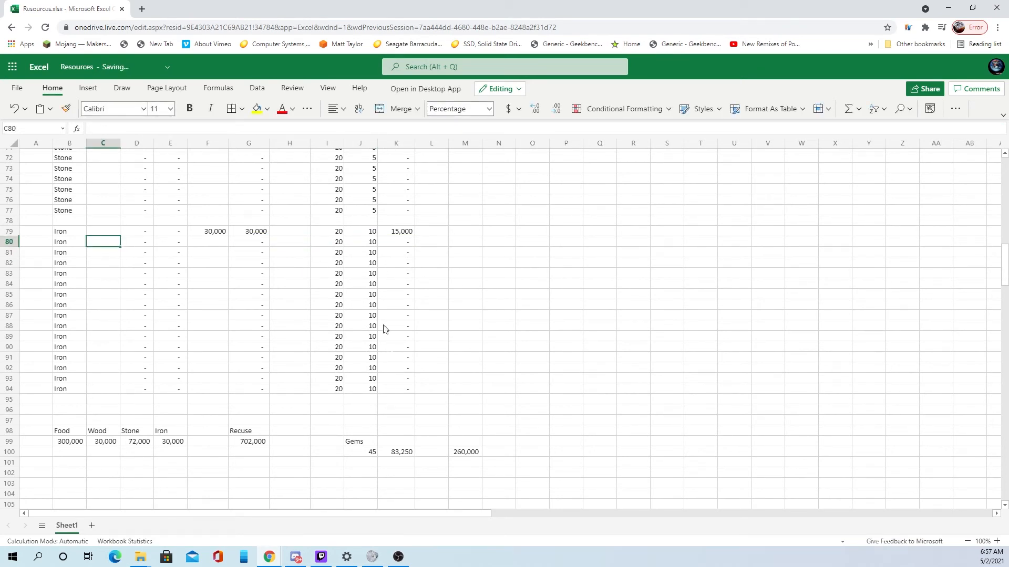
# Review the Gems, Food, Wood, Stone and Iron blocks, ending at cell H63 of the first Stone row.
pyautogui.scroll(2, 387, 379)
pyautogui.scroll(-2, 415, 387)
pyautogui.scroll(12, 441, 357)
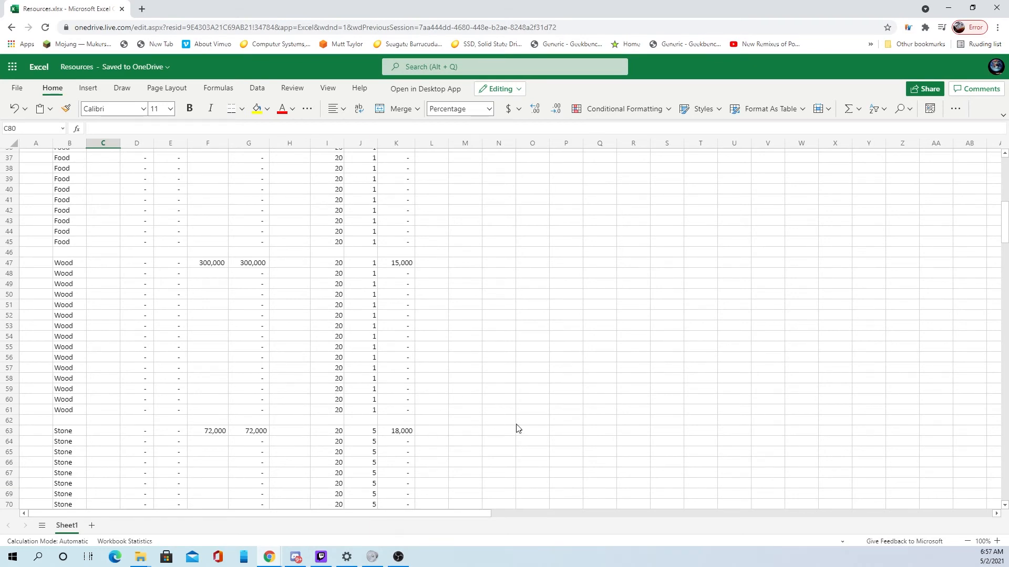
pyautogui.scroll(-3, 512, 430)
pyautogui.scroll(14, 512, 432)
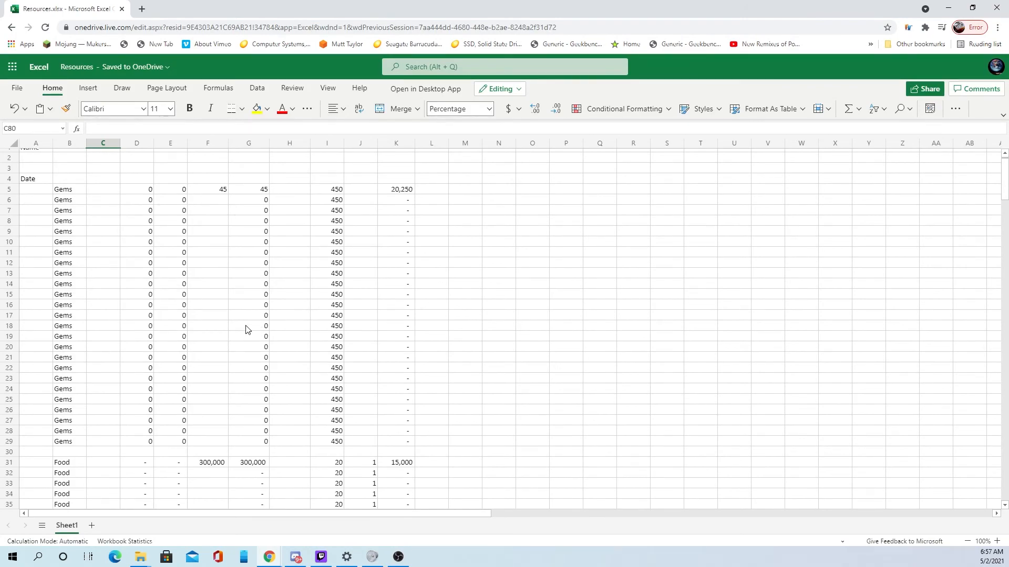
pyautogui.scroll(-6, 245, 329)
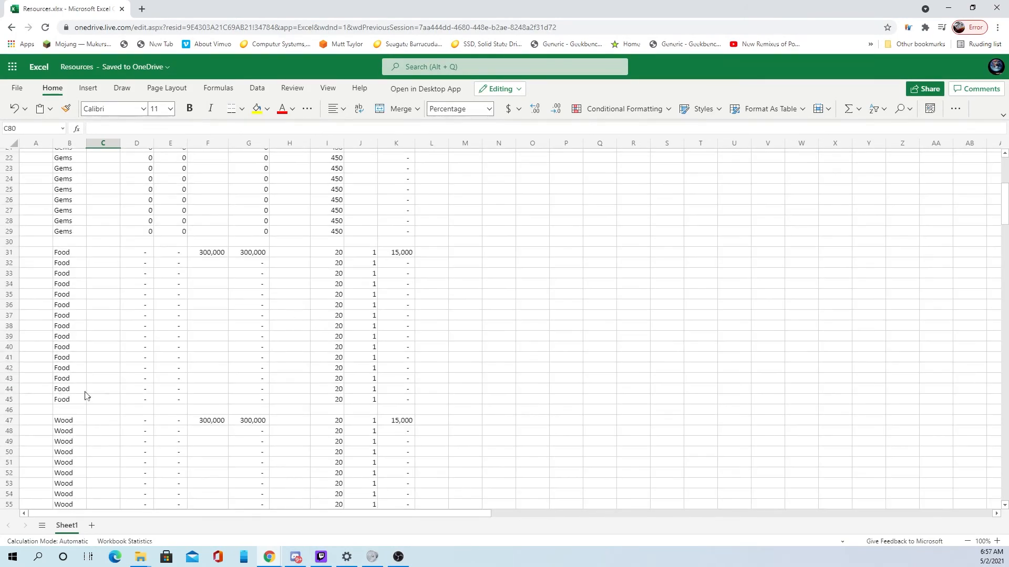
pyautogui.scroll(-10, 87, 395)
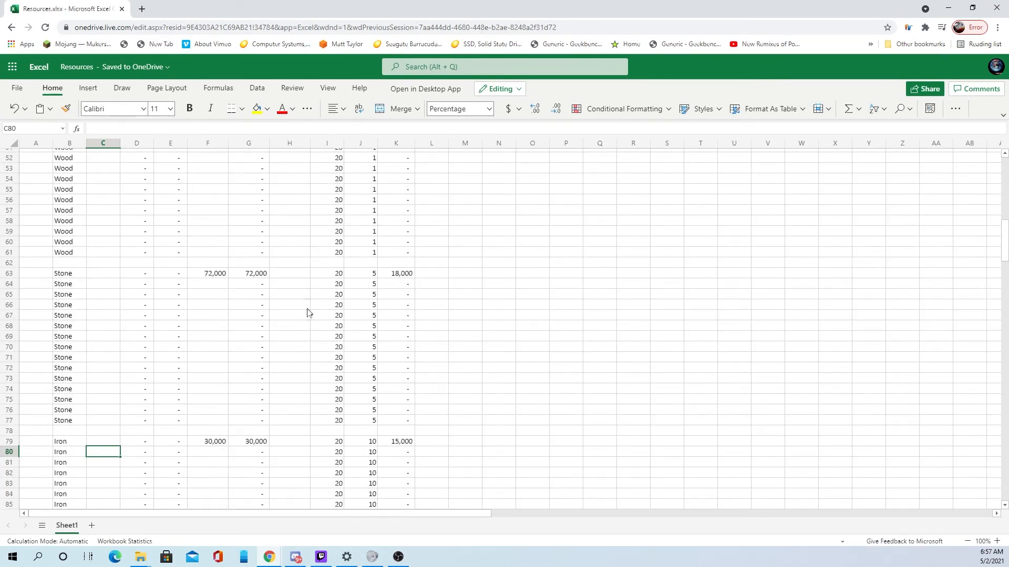
pyautogui.moveTo(304, 273)
pyautogui.mouseDown()
pyautogui.moveTo(305, 398)
pyautogui.moveTo(292, 256)
pyautogui.moveTo(285, 412)
pyautogui.moveTo(301, 358)
pyautogui.moveTo(287, 270)
pyautogui.mouseUp()
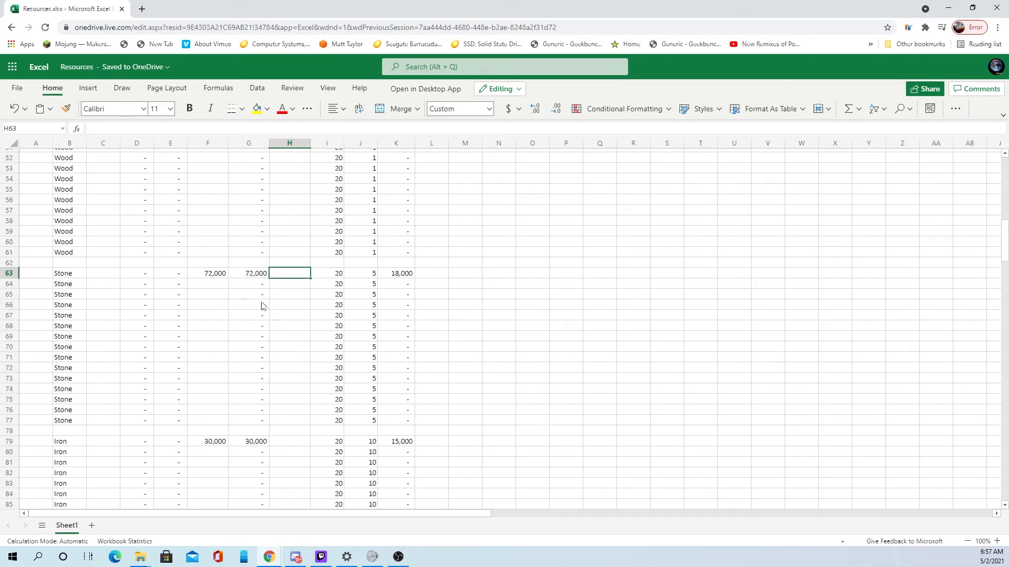
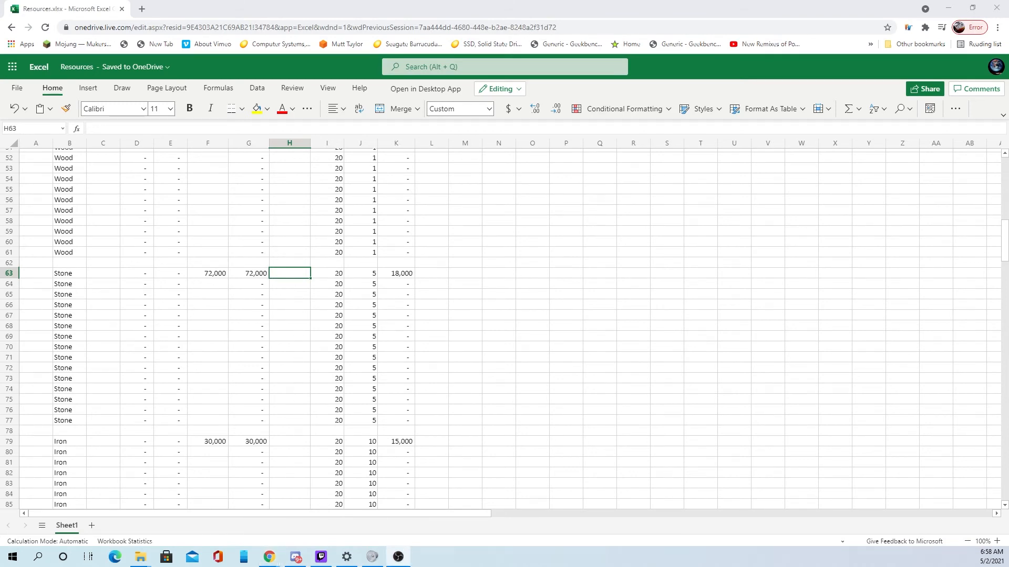
# Examine the per-resource, overall and gem totals in rows 98 to 100 against the resource blocks above.
pyautogui.click(473, 287)
pyautogui.scroll(-1, 464, 299)
pyautogui.scroll(-3, 464, 299)
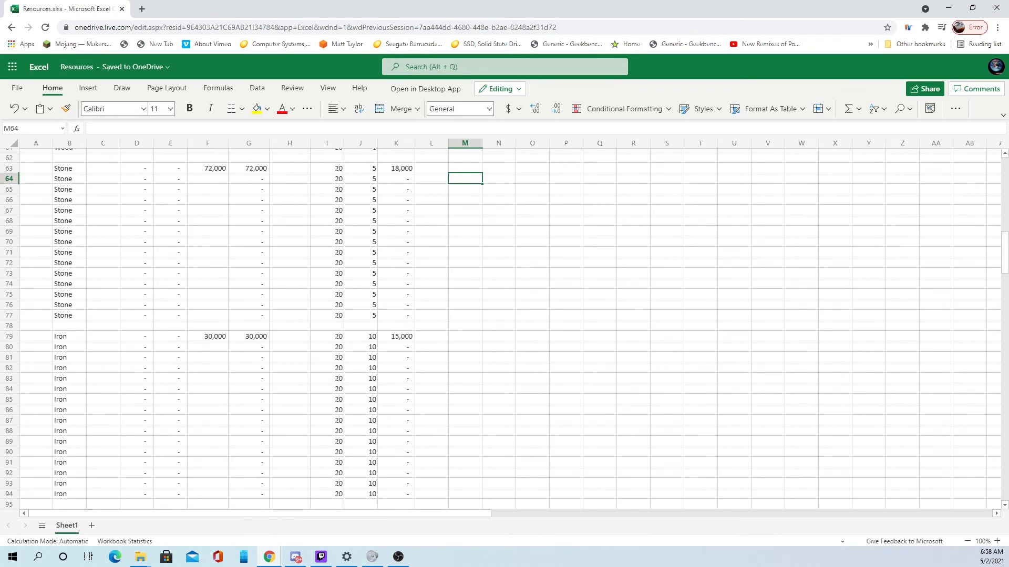
pyautogui.scroll(-4, 281, 451)
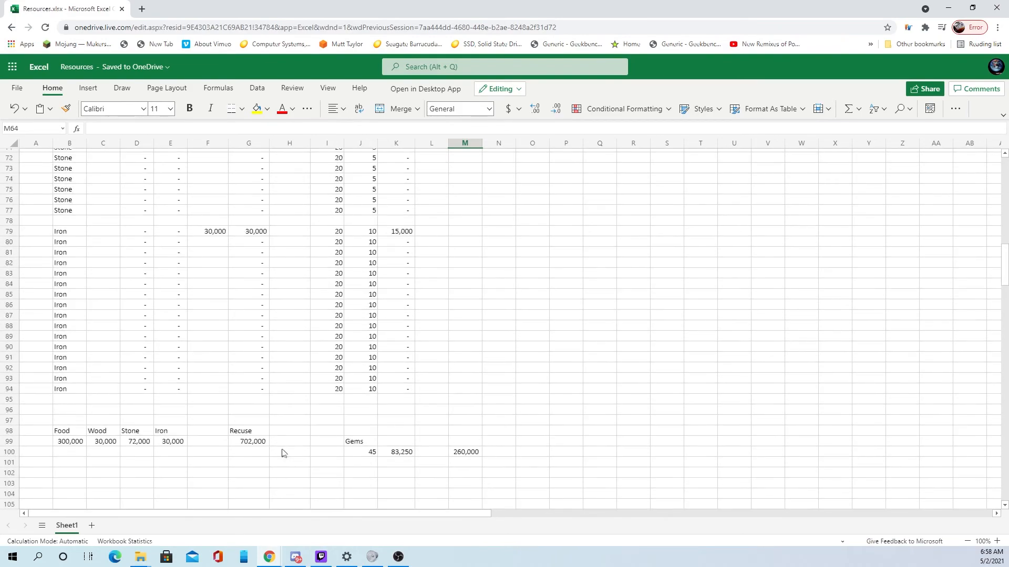
pyautogui.scroll(1, 255, 425)
pyautogui.scroll(-2, 258, 429)
pyautogui.scroll(20, 258, 430)
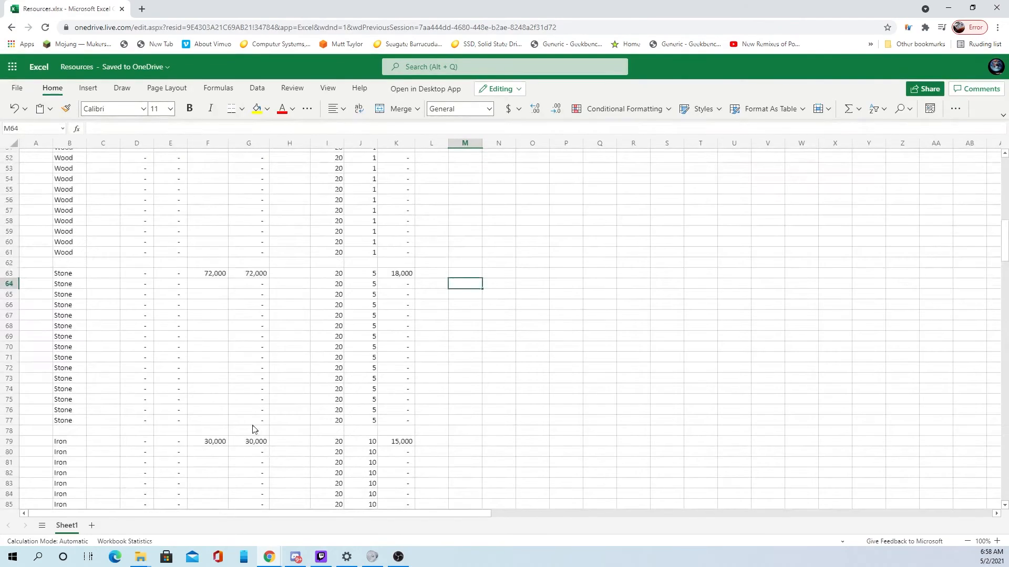
pyautogui.scroll(-20, 159, 261)
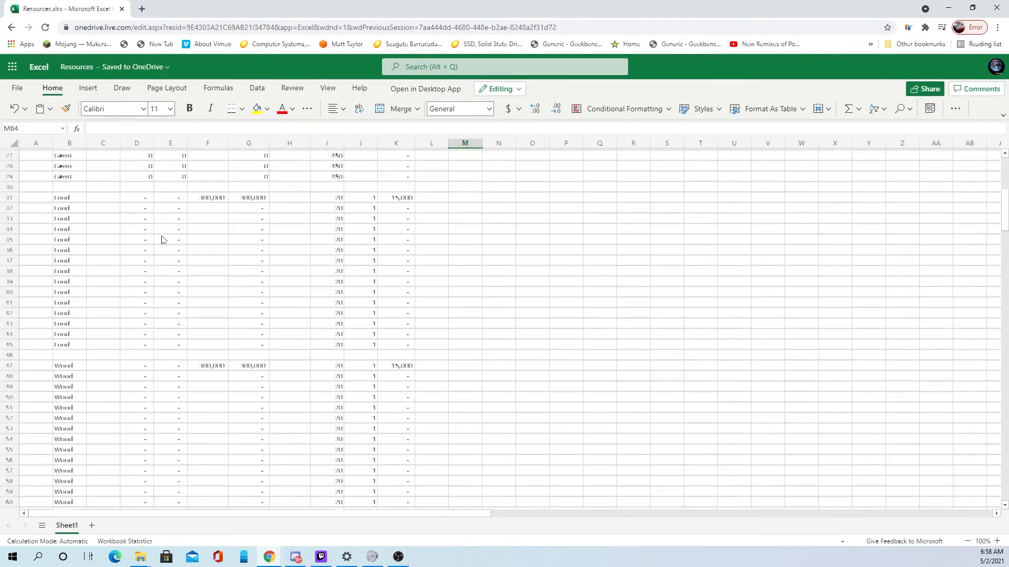
pyautogui.scroll(15, 161, 284)
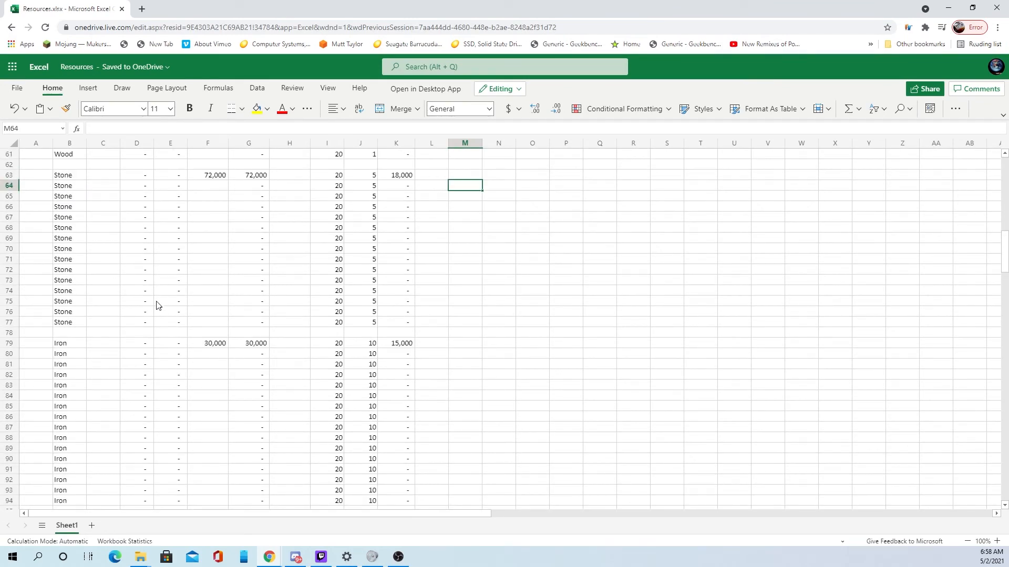
pyautogui.scroll(-2, 325, 327)
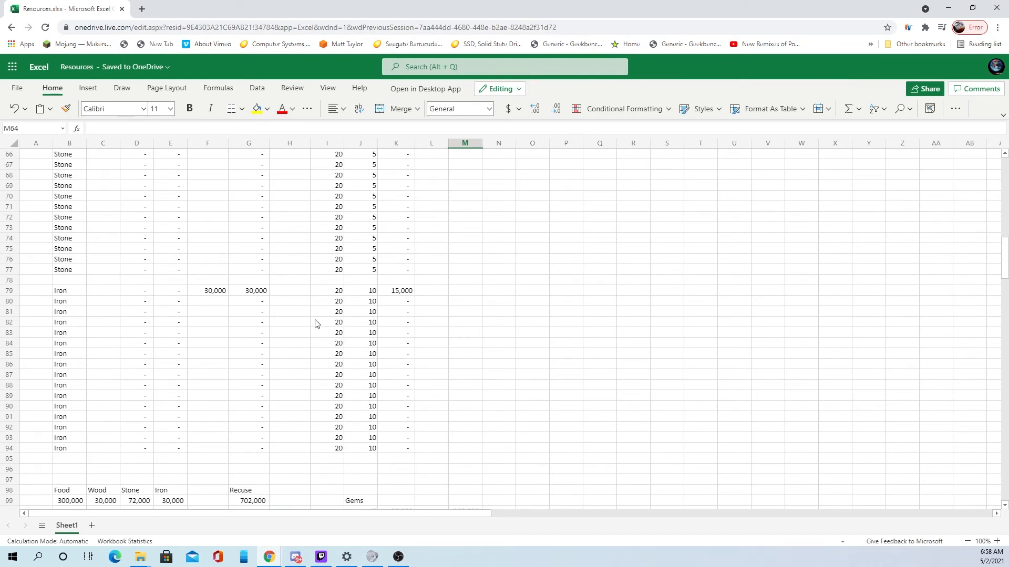
pyautogui.scroll(-2, 329, 279)
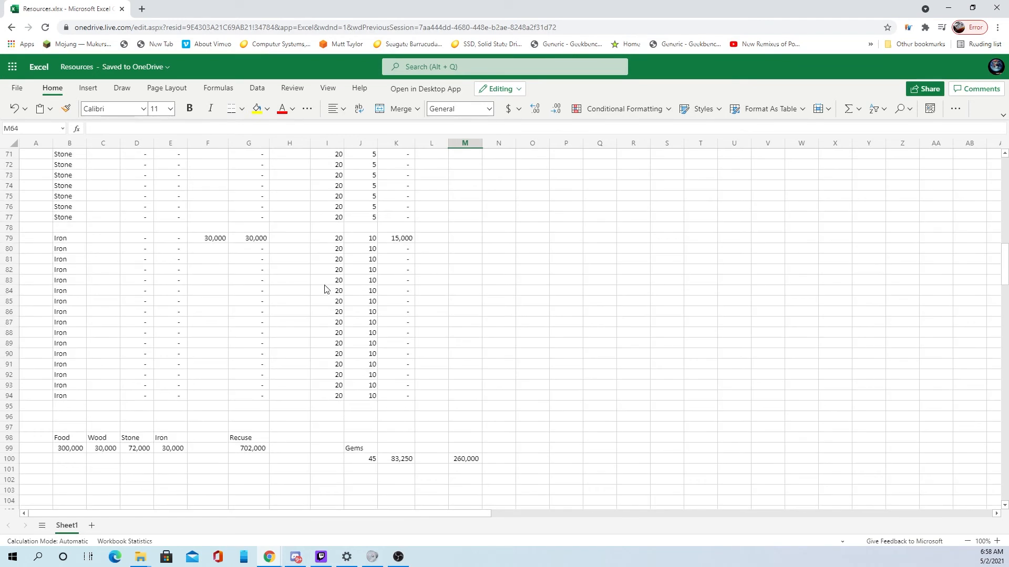
pyautogui.click(544, 305)
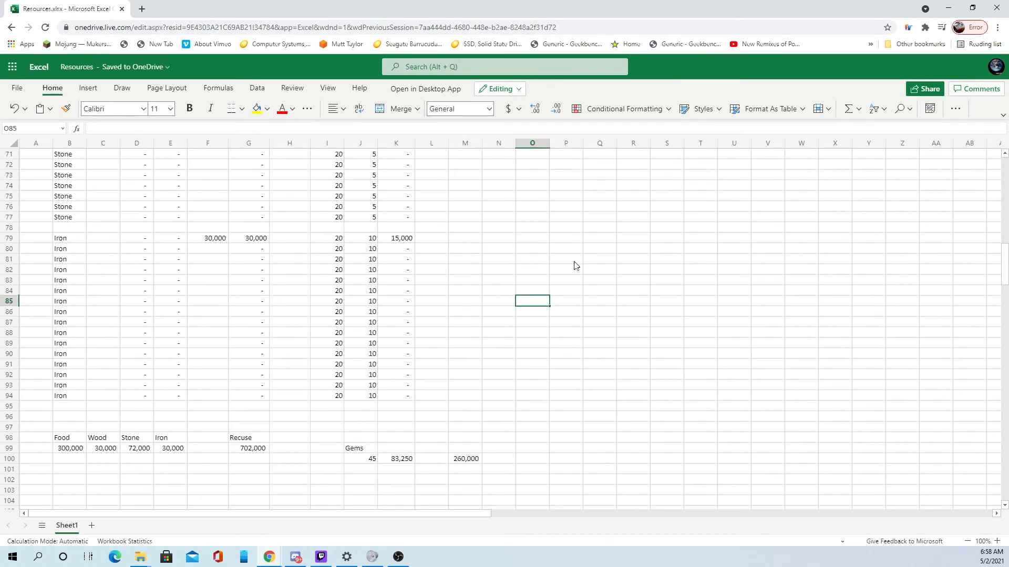
pyautogui.moveTo(575, 261); pyautogui.dragTo(543, 281)
pyautogui.scroll(1, 527, 372)
pyautogui.scroll(2, 528, 376)
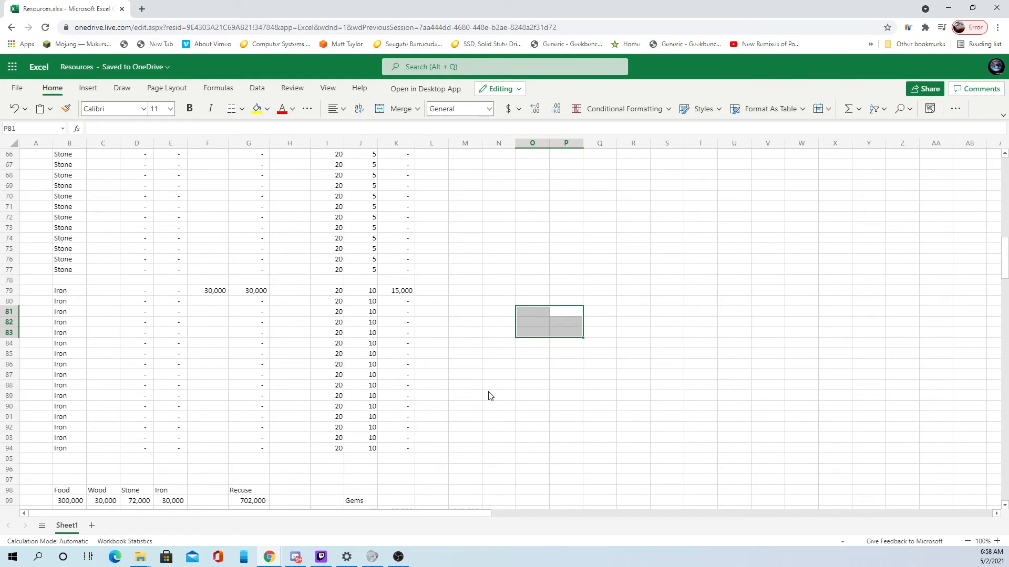
pyautogui.scroll(-3, 491, 400)
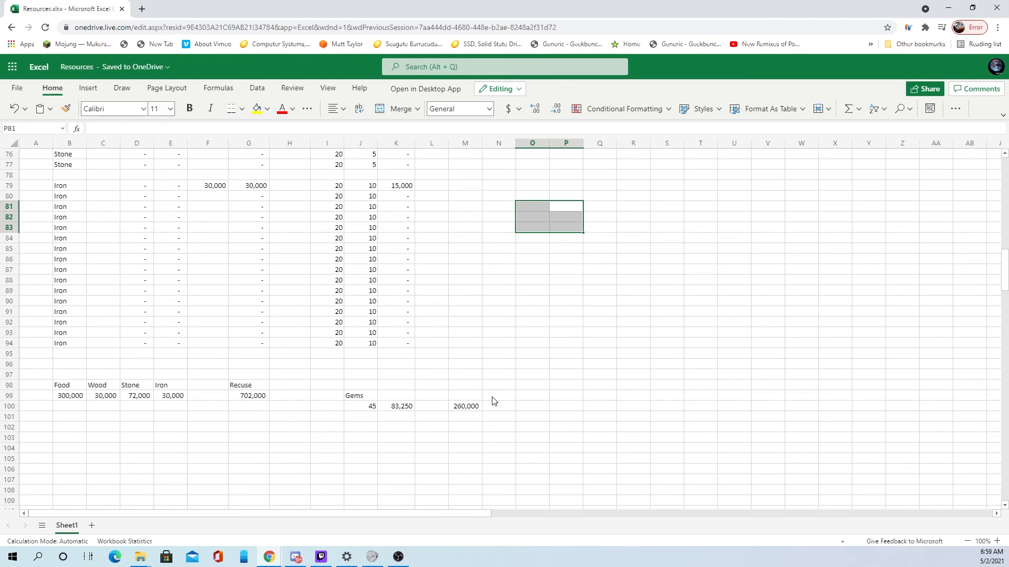
# Clear the test amounts in F79 of the first Iron row and F63 of the first Stone row.
pyautogui.click(204, 196)
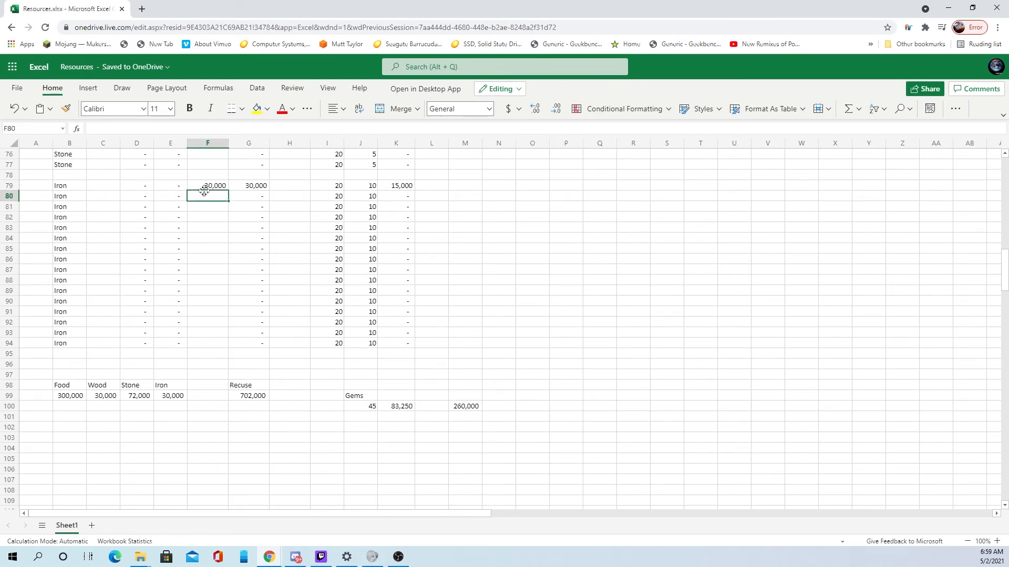
pyautogui.click(206, 187)
pyautogui.press('Delete')
pyautogui.scroll(9, 224, 273)
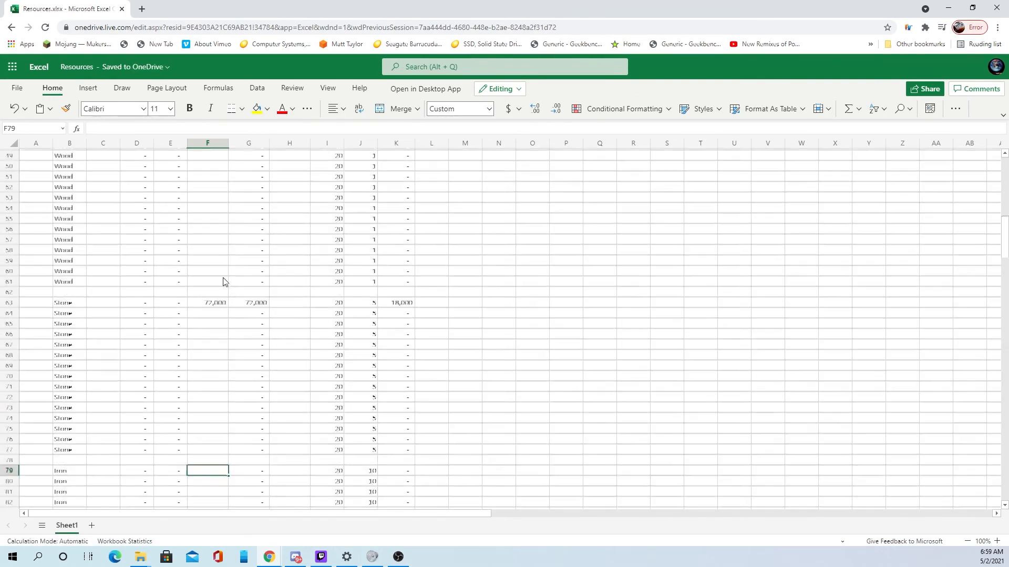
pyautogui.scroll(4, 224, 279)
pyautogui.click(216, 447)
pyautogui.click(216, 436)
pyautogui.press('Delete')
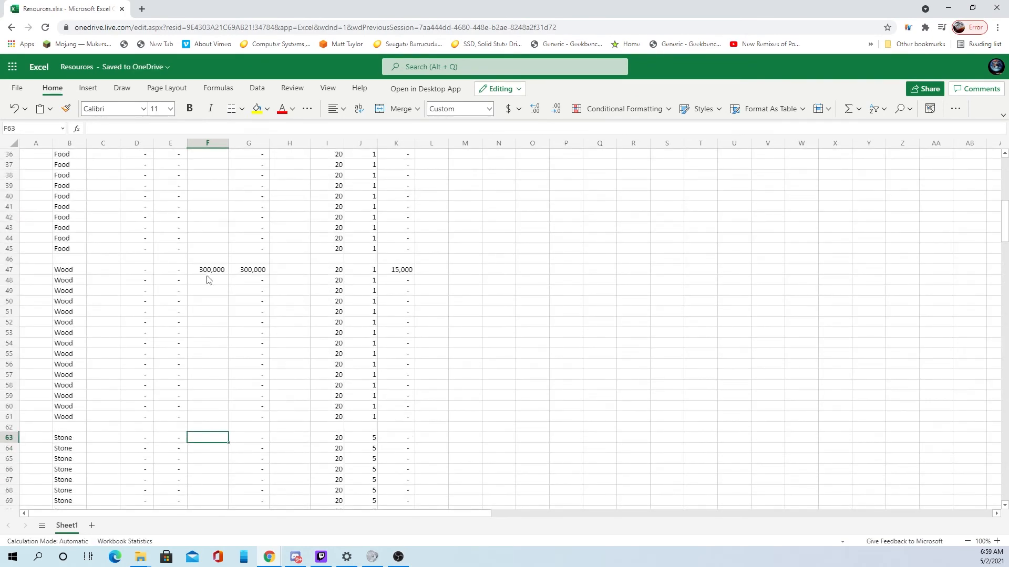
# Clear the test amounts in F47 of the first Wood row and F31 of the first Food row.
pyautogui.click(208, 271)
pyautogui.press('Delete')
pyautogui.scroll(10, 210, 326)
pyautogui.click(225, 415)
pyautogui.press('Delete')
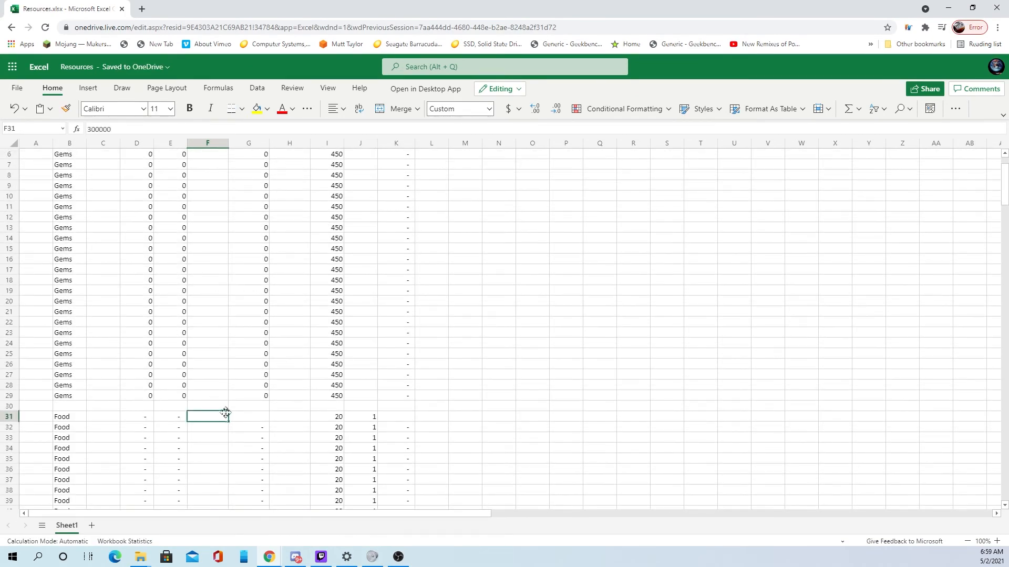
# Set the first Gems amount in F5 to 90 and check the totals in rows 98 to 100.
pyautogui.scroll(2, 226, 420)
pyautogui.click(219, 197)
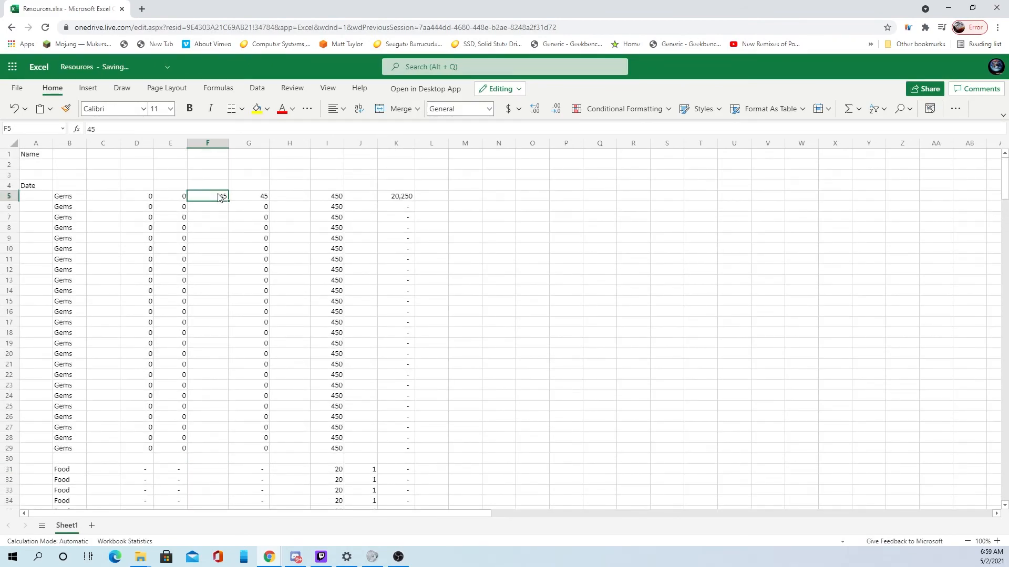
pyautogui.write('90')
pyautogui.press('Return')
pyautogui.scroll(-1, 304, 249)
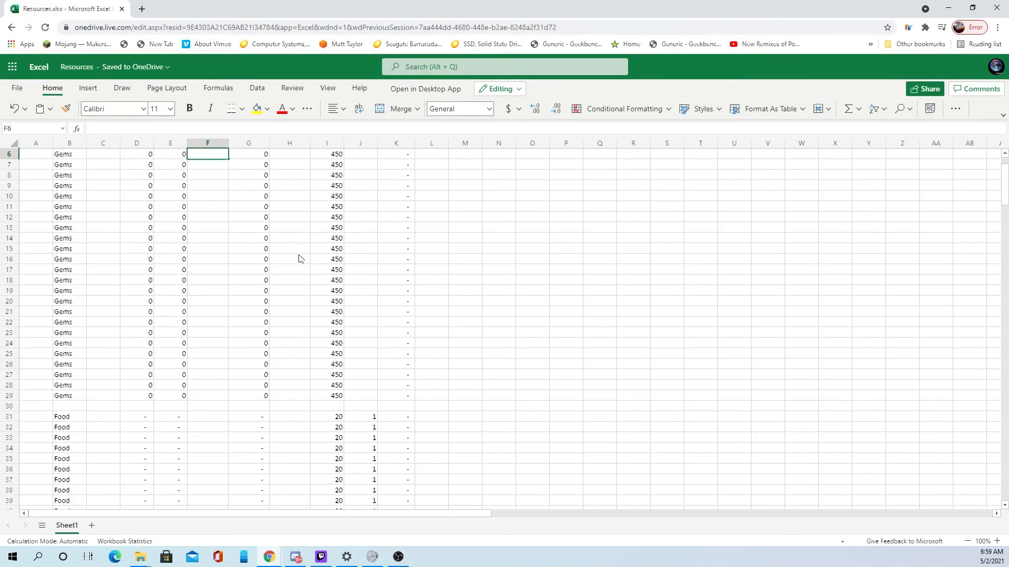
pyautogui.scroll(-20, 299, 259)
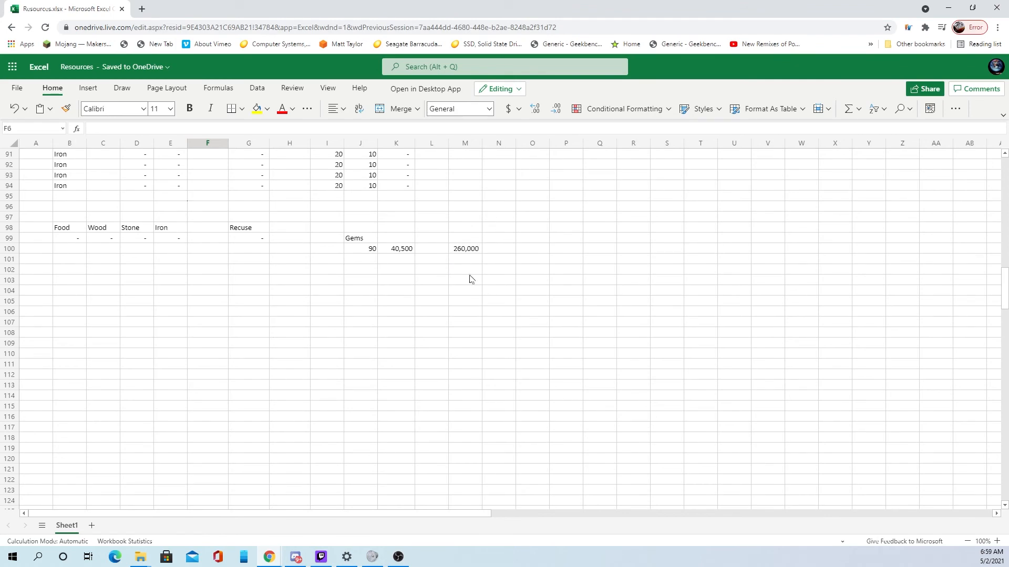
# Enter 360000 as the amount in F31 of the first Food row.
pyautogui.scroll(10, 474, 297)
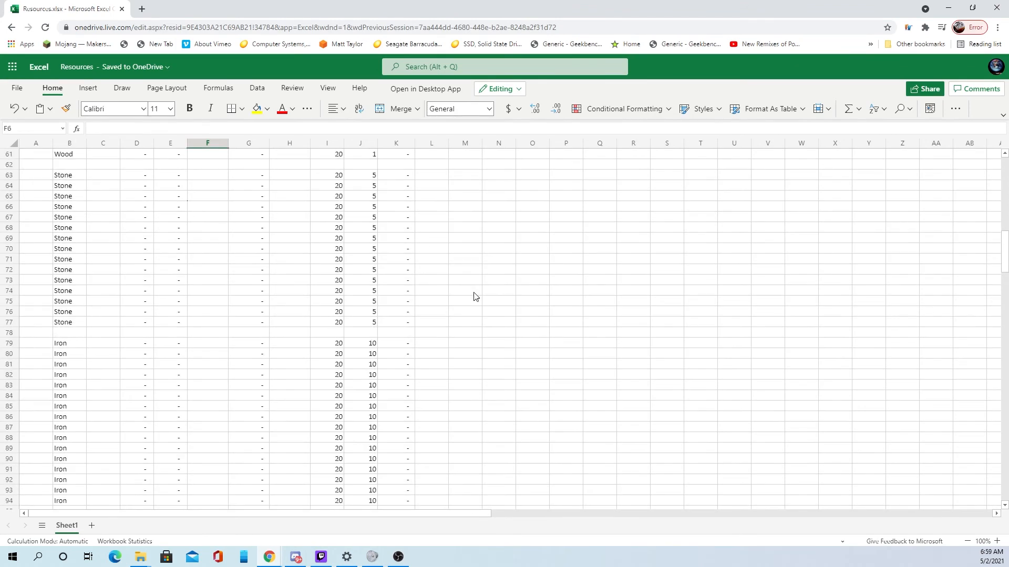
pyautogui.scroll(17, 474, 296)
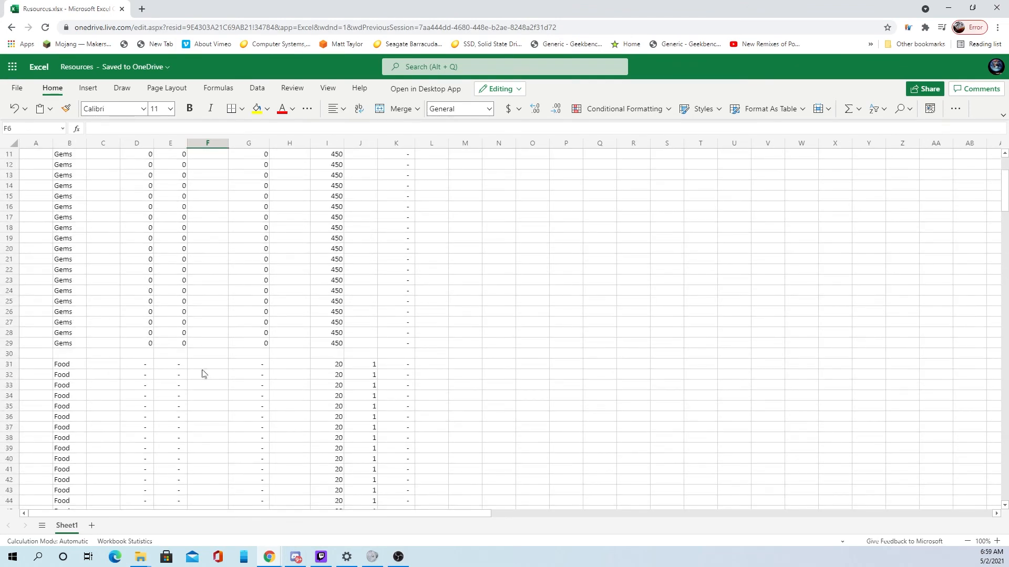
pyautogui.click(207, 366)
pyautogui.write('3')
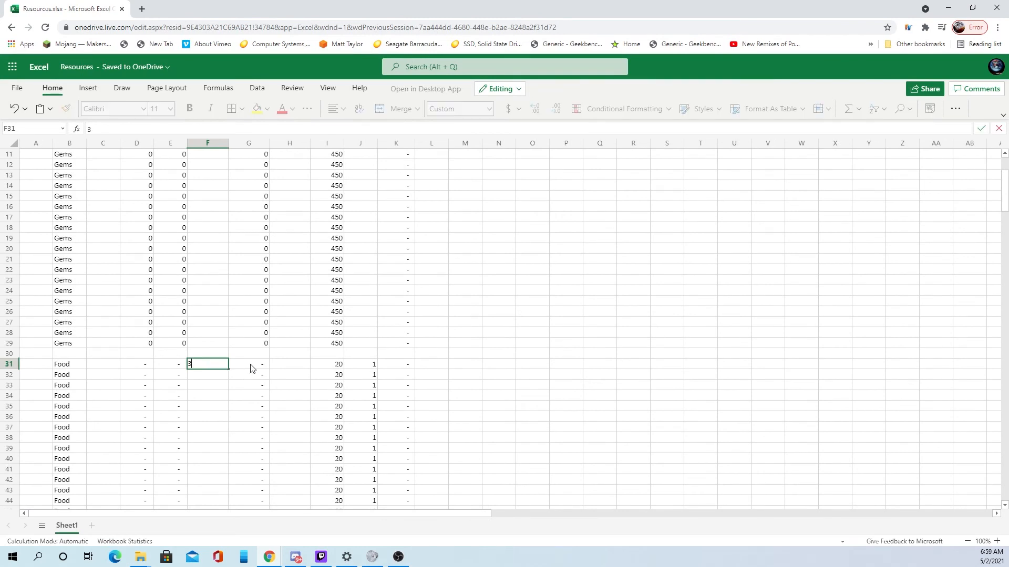
pyautogui.write('60000')
pyautogui.click(531, 311)
# Examine the totals in rows 98 to 100 against the Gems amount in F5 and the Food amount in F31.
pyautogui.scroll(-10, 599, 388)
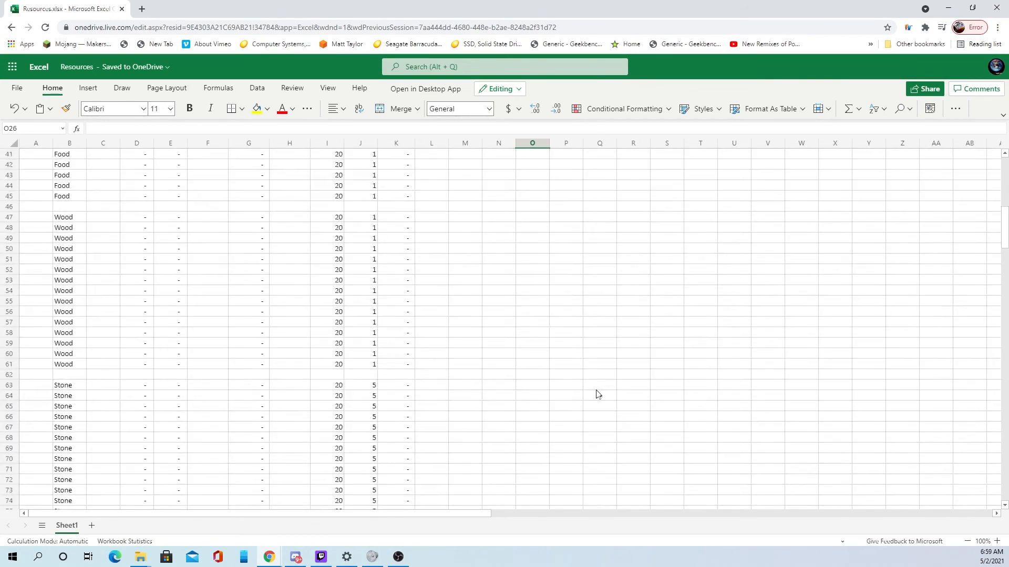
pyautogui.scroll(-5, 596, 394)
pyautogui.scroll(8, 595, 414)
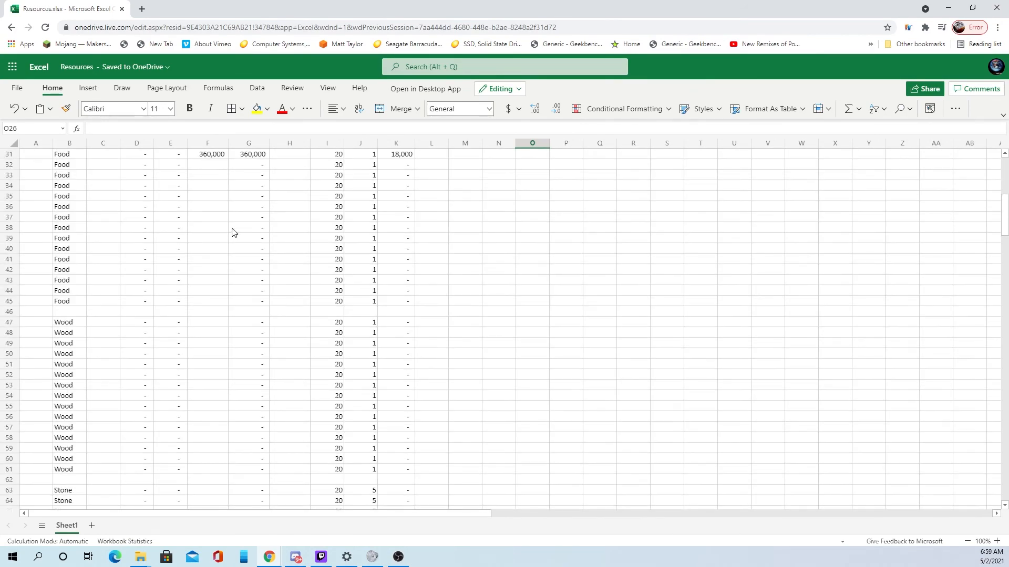
pyautogui.scroll(2, 295, 236)
pyautogui.scroll(-12, 360, 248)
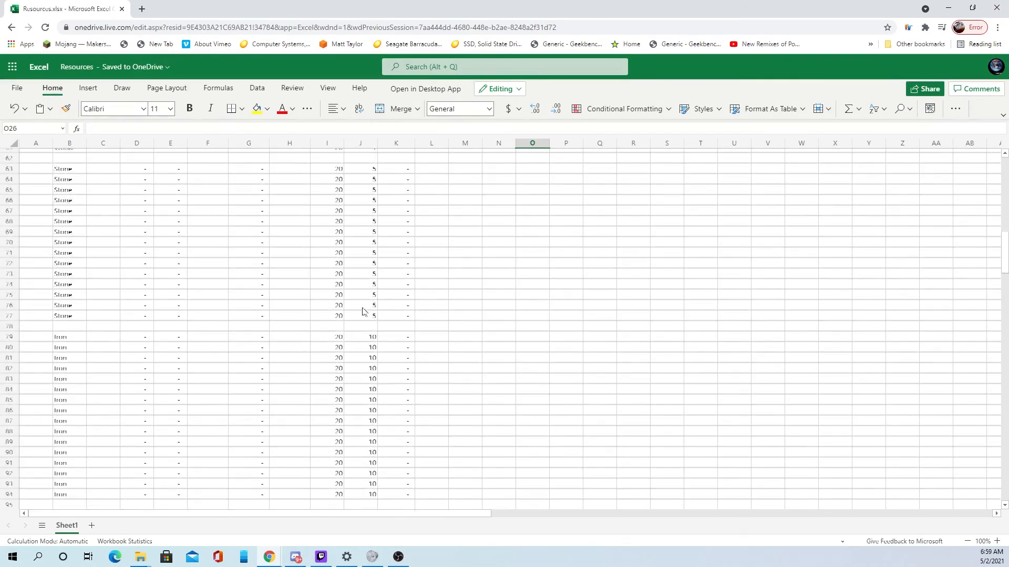
pyautogui.scroll(-5, 362, 311)
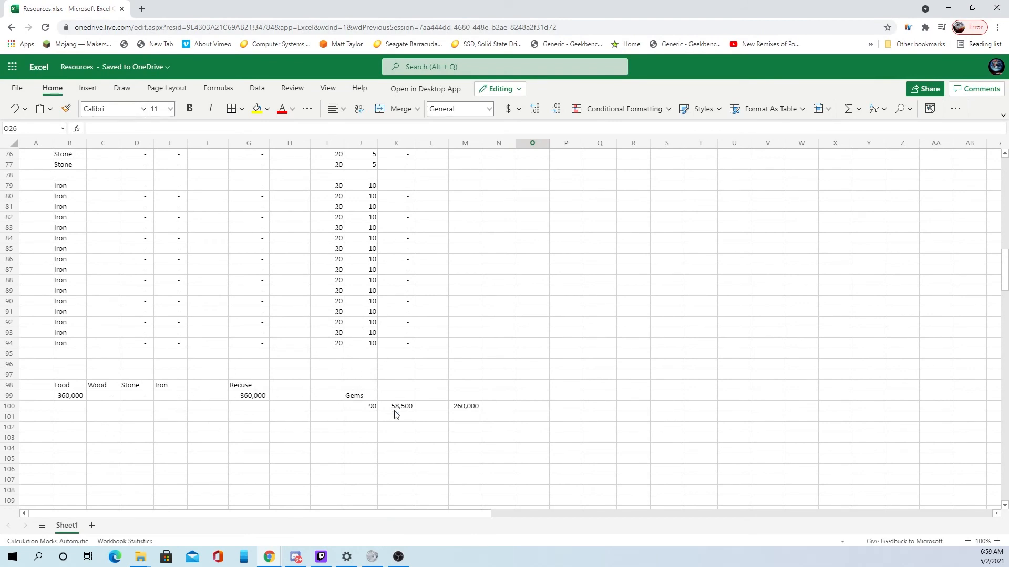
pyautogui.click(424, 438)
pyautogui.scroll(2, 420, 438)
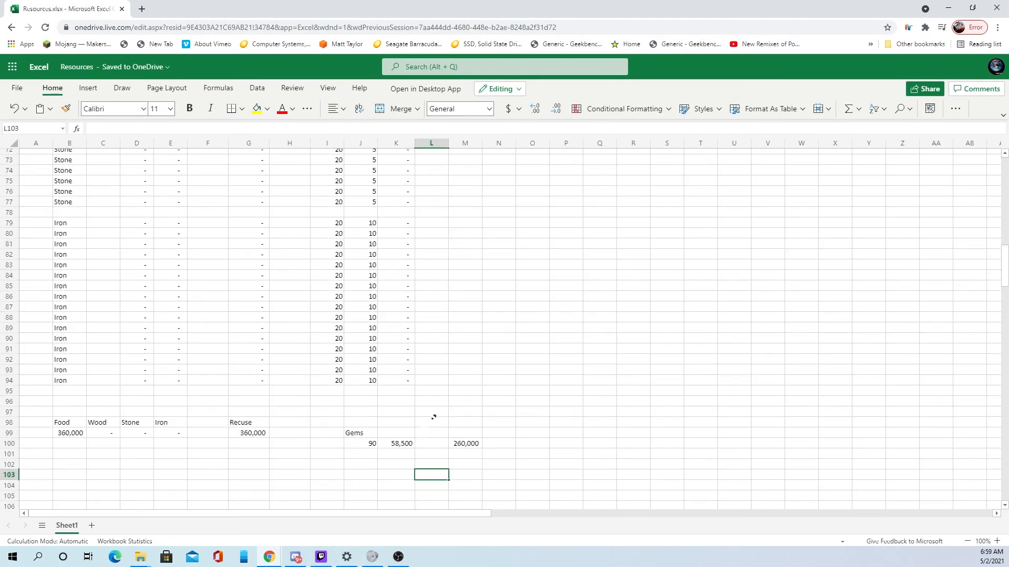
pyautogui.scroll(20, 433, 417)
pyautogui.hscroll(1, 423, 304)
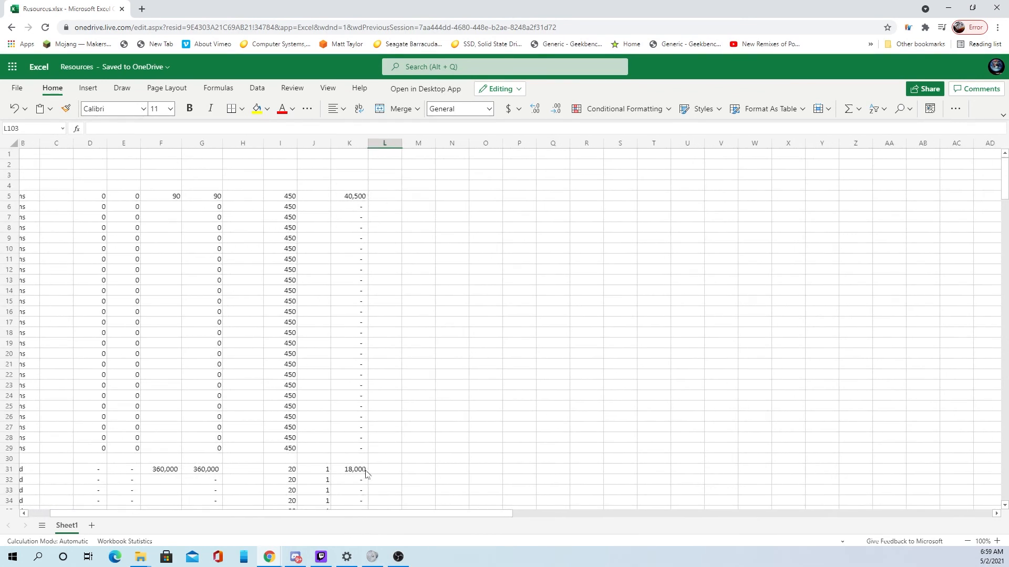
pyautogui.hscroll(-1, 337, 523)
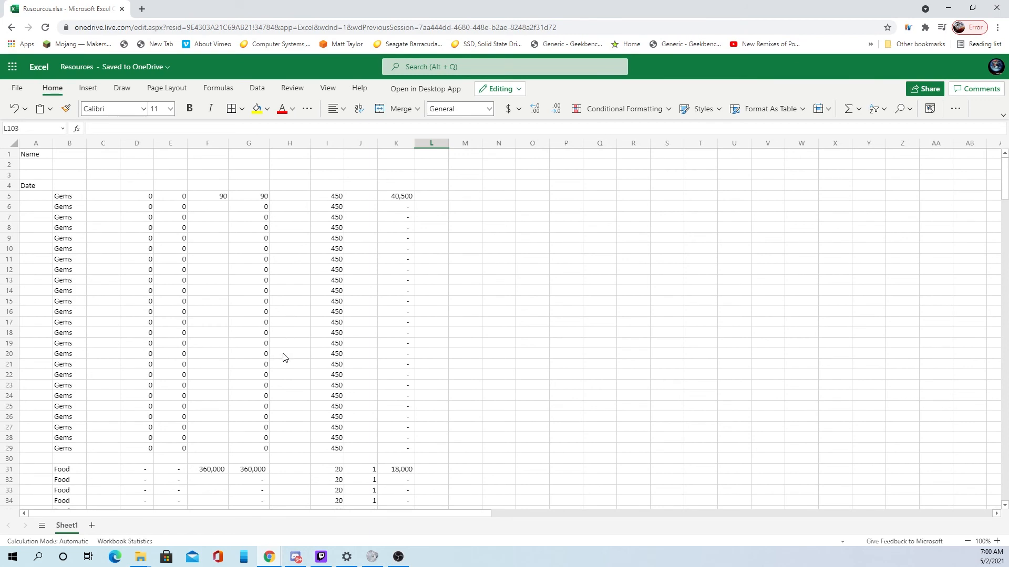
pyautogui.click(192, 471)
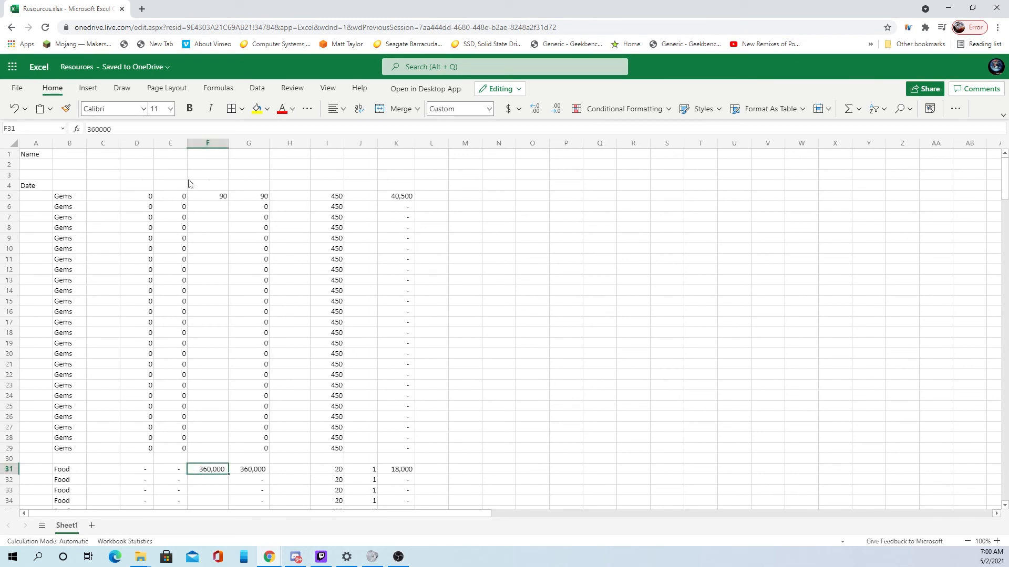
pyautogui.click(216, 197)
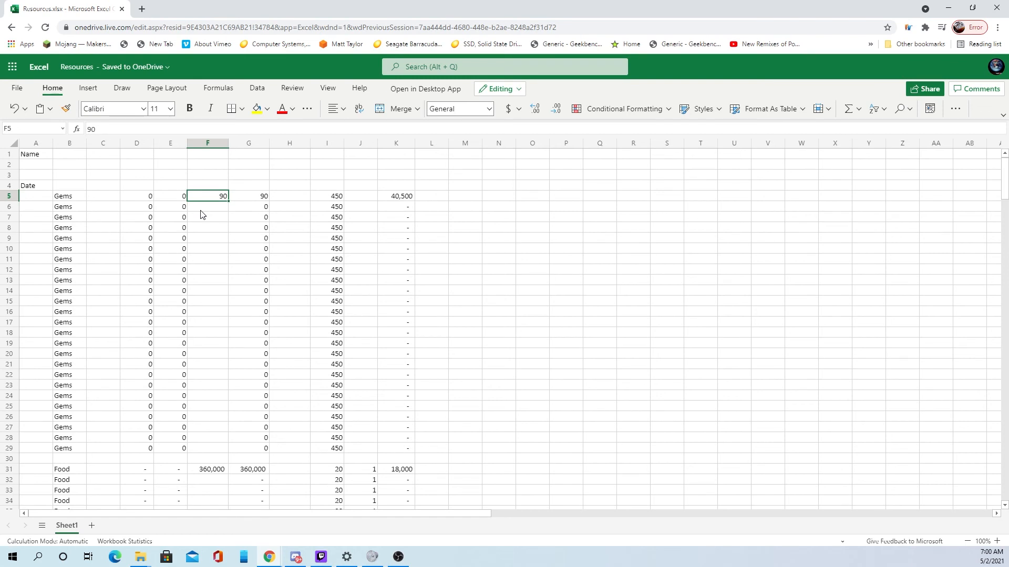
pyautogui.click(214, 476)
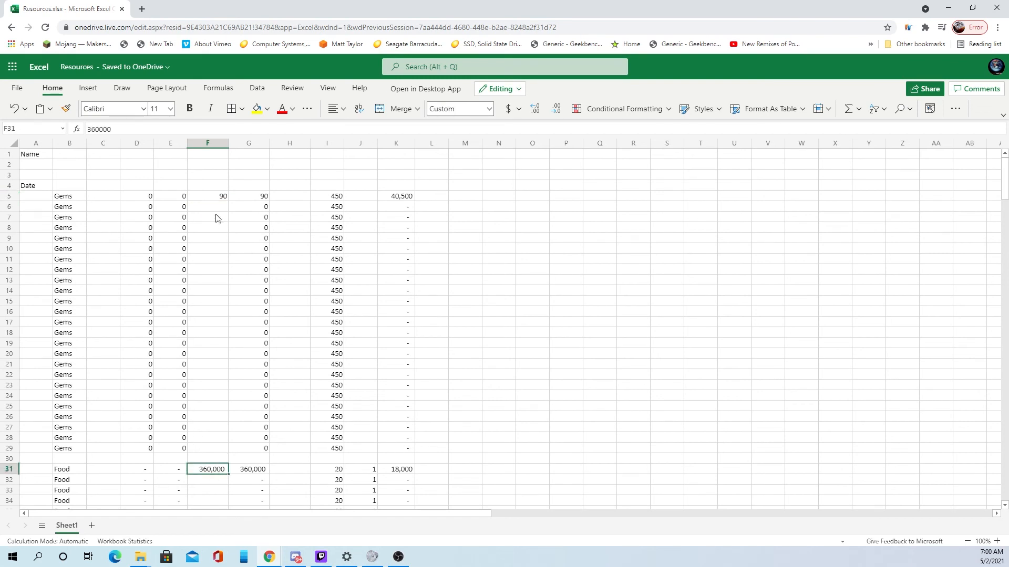
# Clear the test amounts in F5 of the first Gems row and F31 of the first Food row.
pyautogui.click(206, 202)
pyautogui.press('Delete')
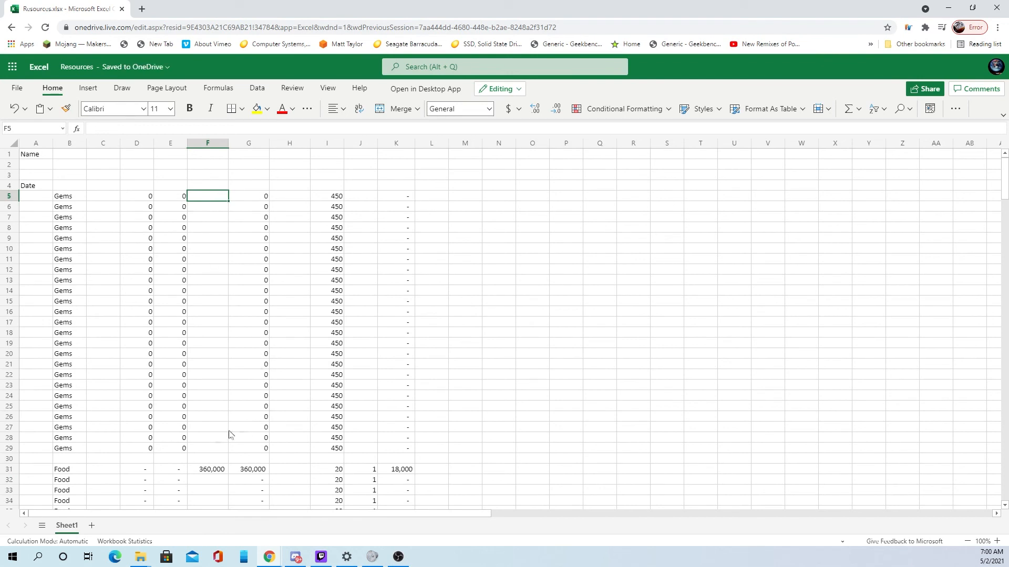
pyautogui.click(210, 471)
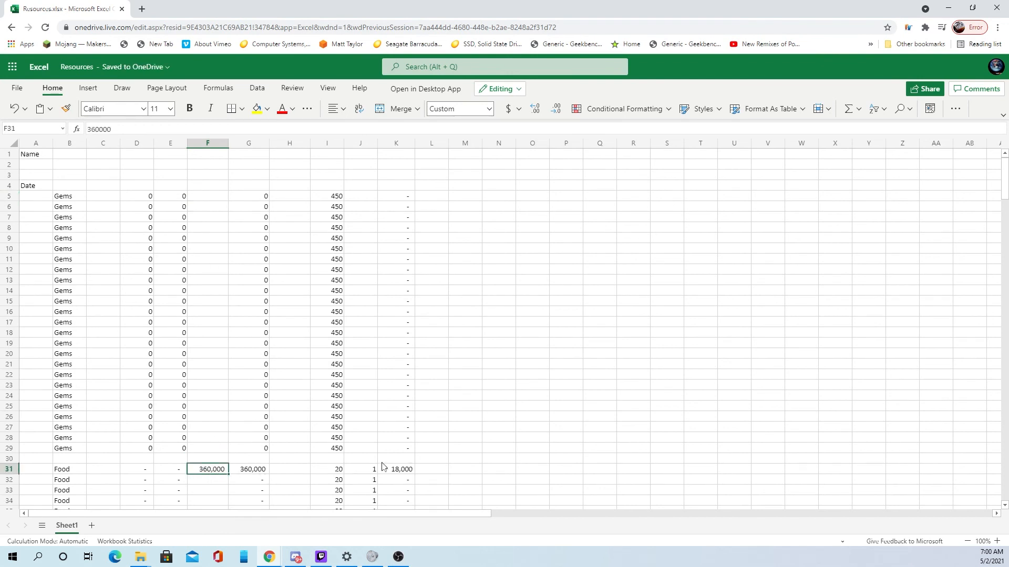
pyautogui.click(519, 439)
pyautogui.click(202, 462)
pyautogui.click(202, 469)
pyautogui.press('BackSpace')
pyautogui.click(493, 418)
# Review the emptied Gems, Food, Wood, Stone and Iron blocks and the totals in rows 98 to 100.
pyautogui.scroll(-5, 488, 428)
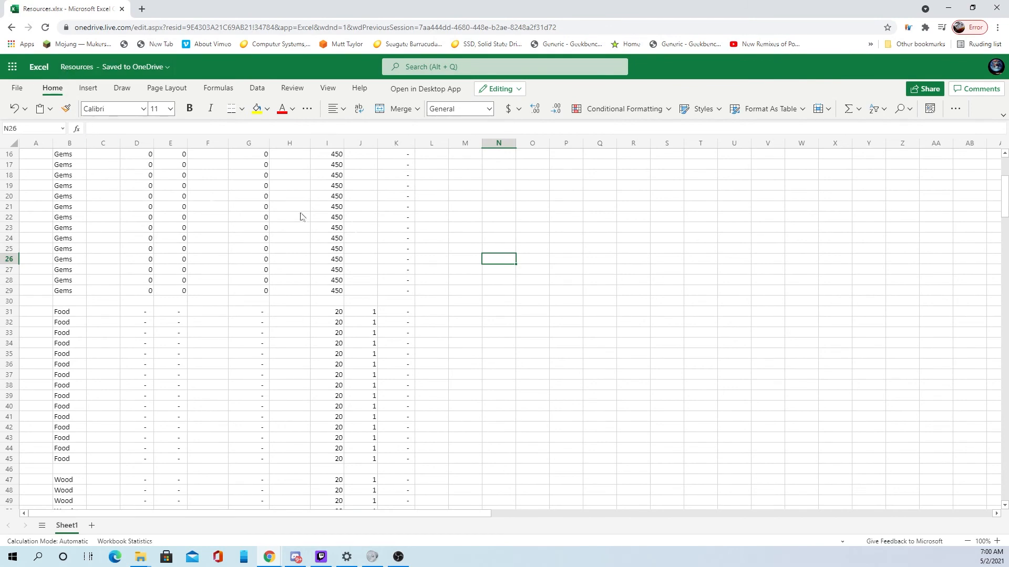
pyautogui.scroll(3, 397, 247)
pyautogui.scroll(2, 464, 265)
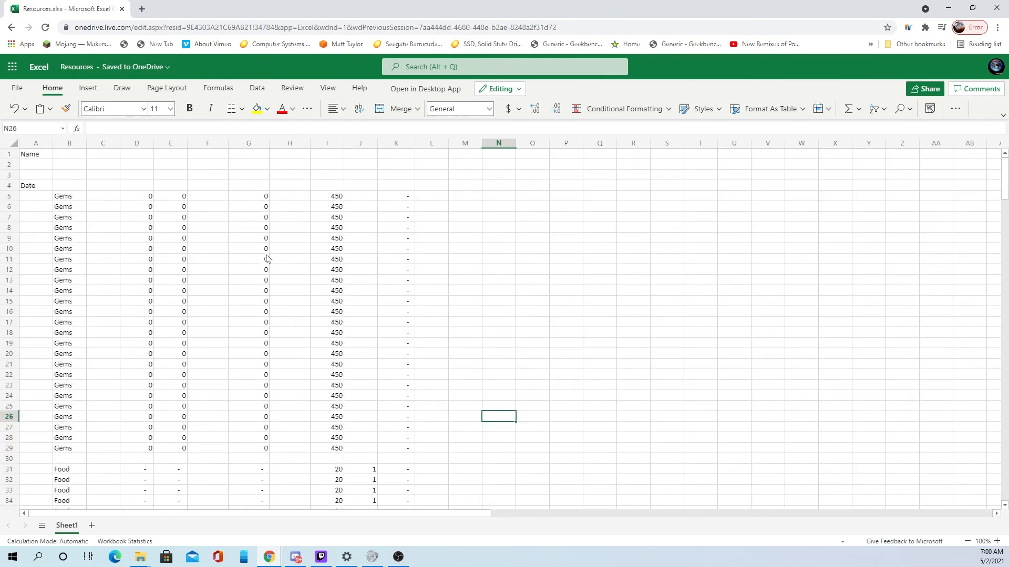
pyautogui.scroll(-5, 420, 252)
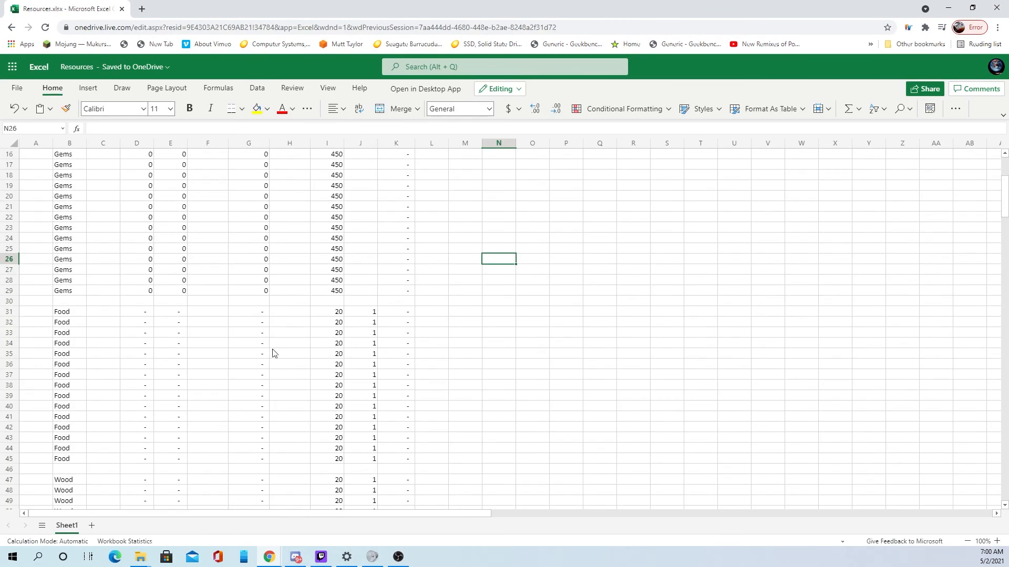
pyautogui.scroll(2, 284, 336)
pyautogui.scroll(3, 295, 322)
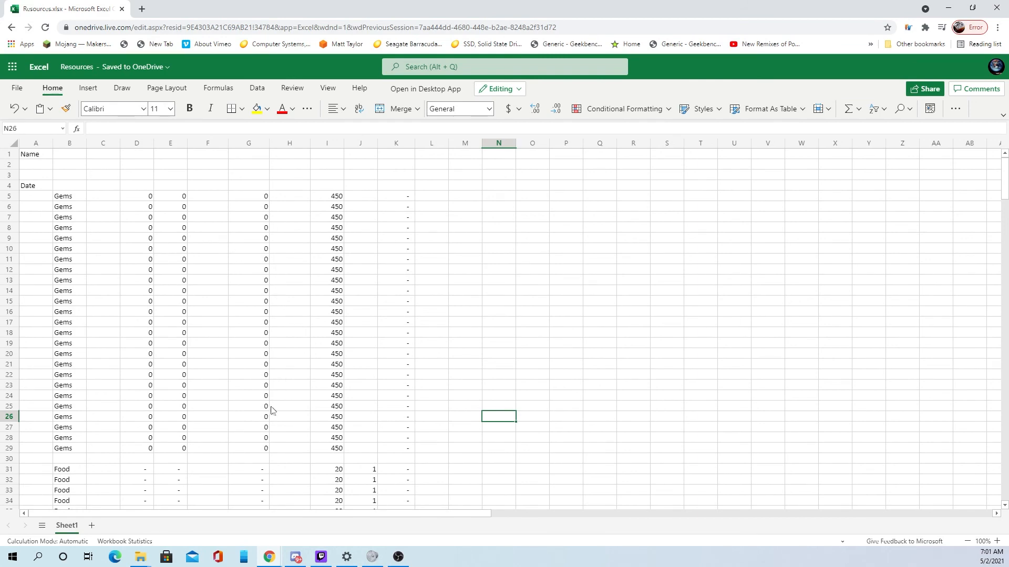
pyautogui.scroll(-3, 271, 410)
pyautogui.scroll(-9, 251, 402)
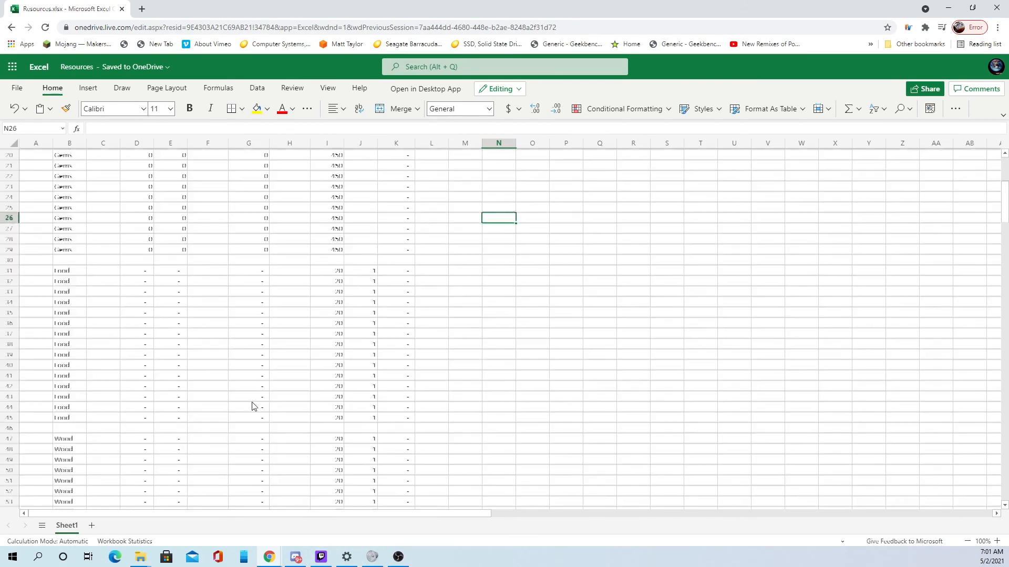
pyautogui.scroll(-15, 253, 406)
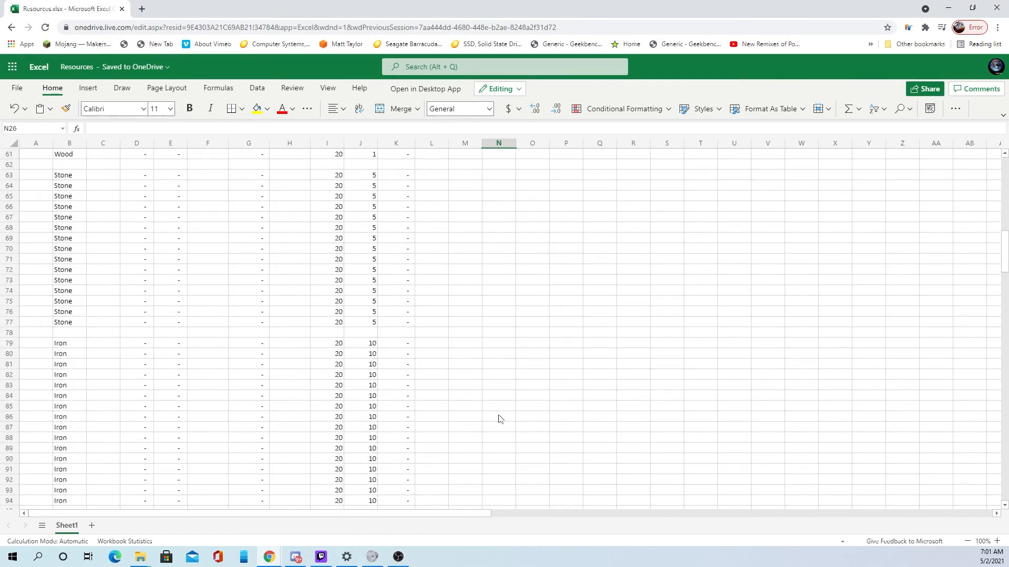
pyautogui.scroll(2, 507, 431)
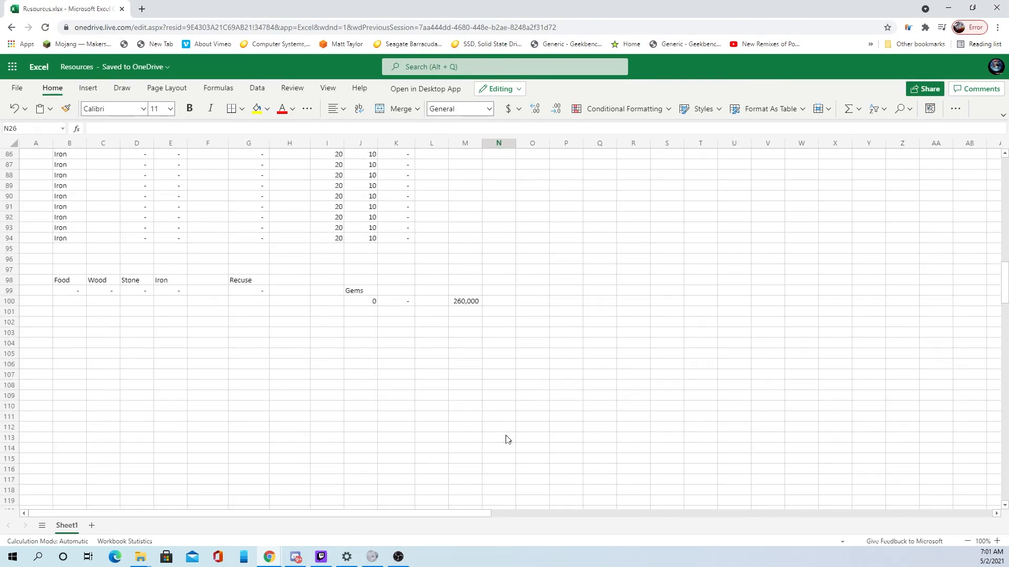
pyautogui.scroll(7, 517, 423)
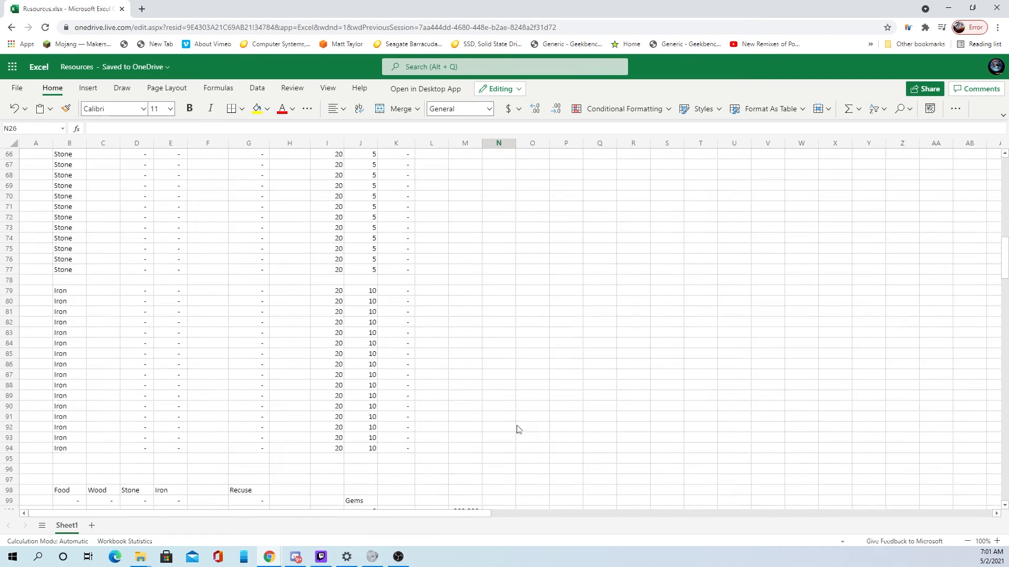
pyautogui.scroll(-2, 517, 430)
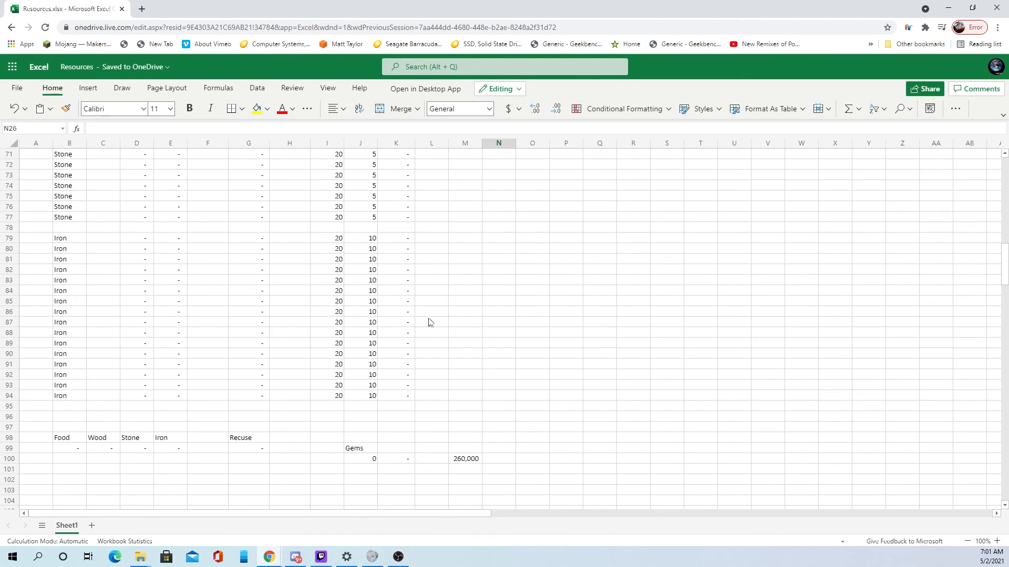
pyautogui.scroll(20, 429, 322)
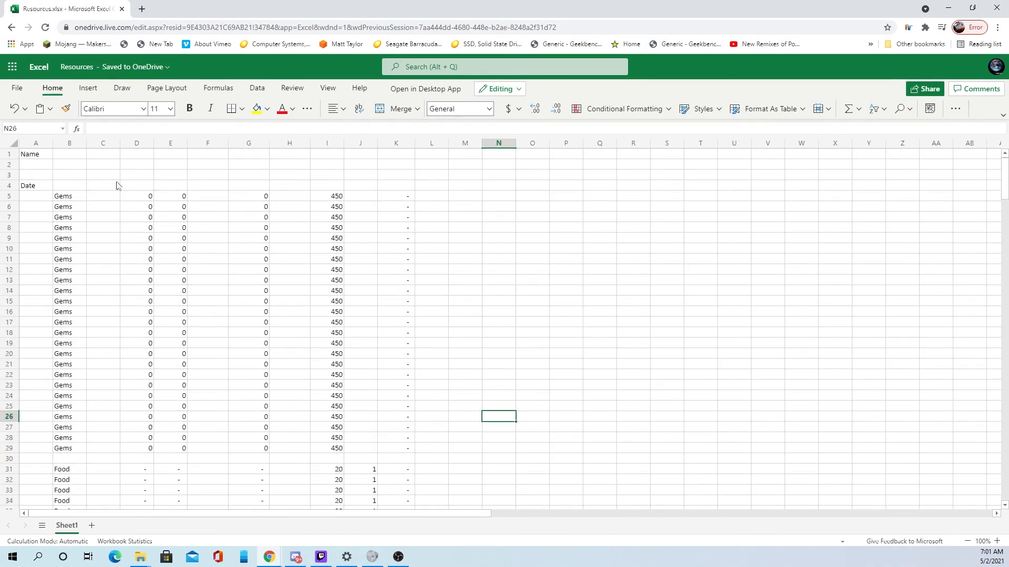
# Check the Name heading in A1 and the Date heading in A4 alongside the resource blocks below.
pyautogui.click(33, 156)
pyautogui.click(475, 270)
pyautogui.scroll(-7, 478, 305)
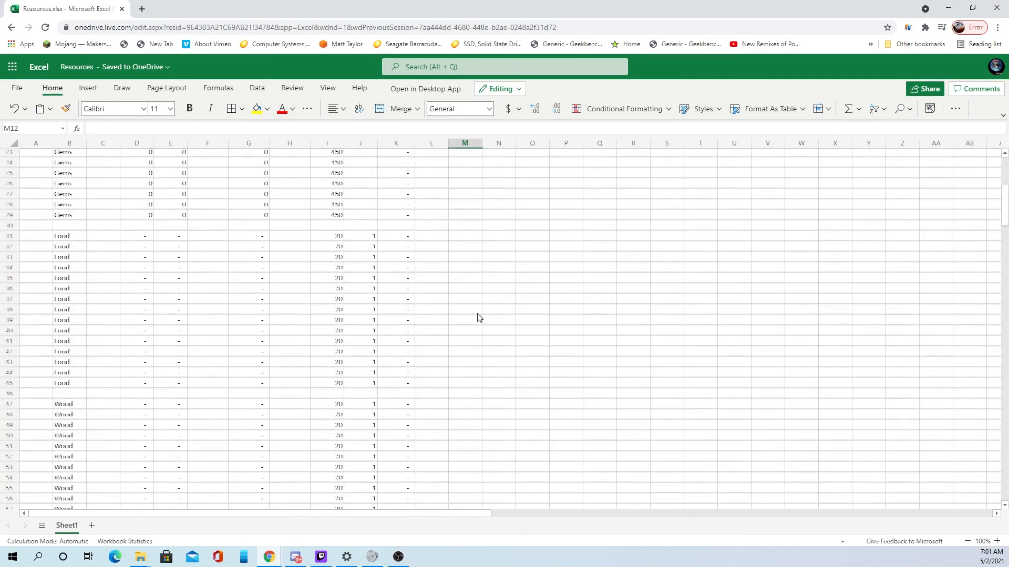
pyautogui.scroll(-7, 478, 317)
pyautogui.scroll(15, 469, 334)
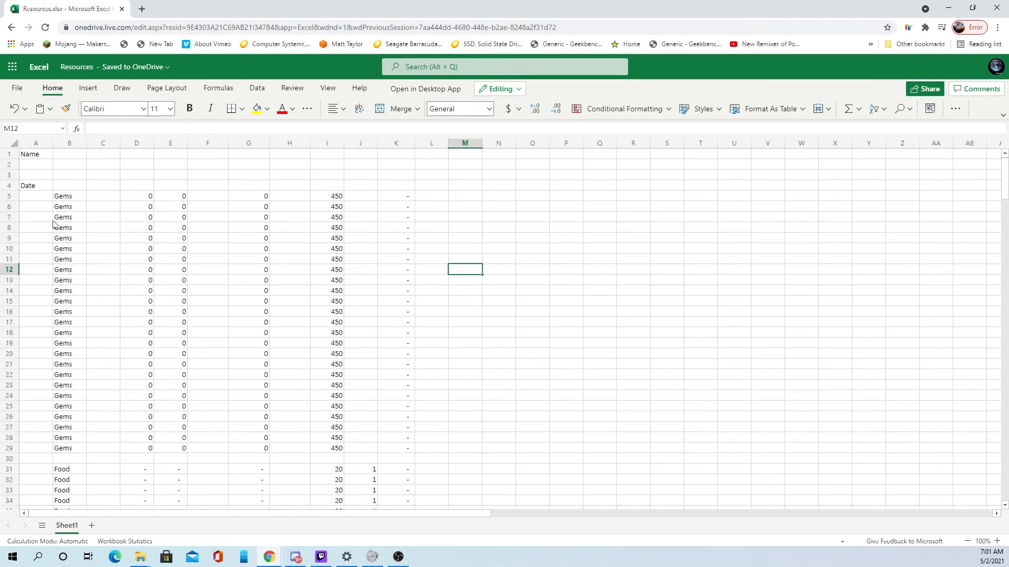
pyautogui.click(32, 187)
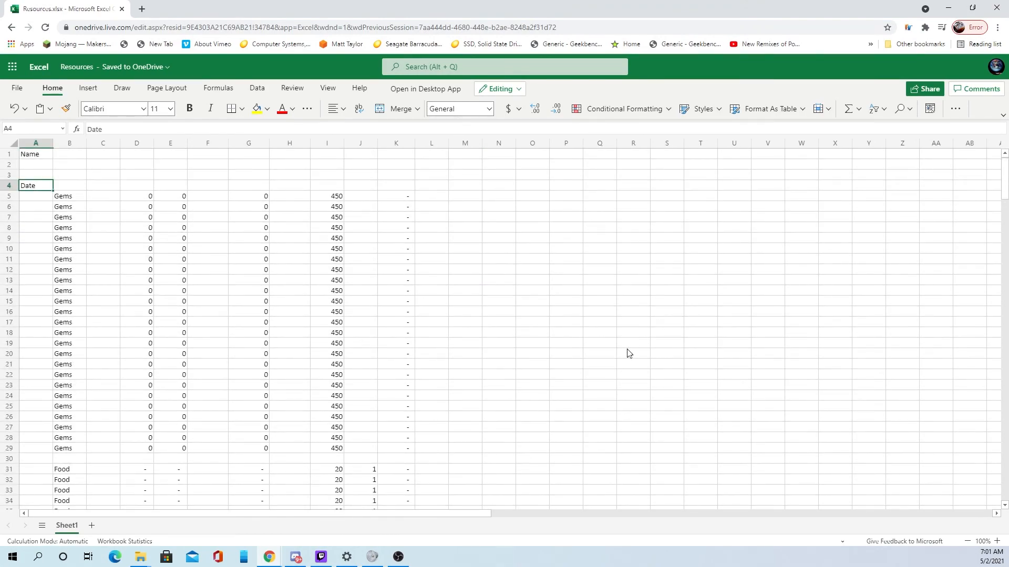
# Look over the finished template from the Gems rows through Food, Wood, Stone and Iron down to the totals in rows 98 to 100.
pyautogui.scroll(-14, 628, 357)
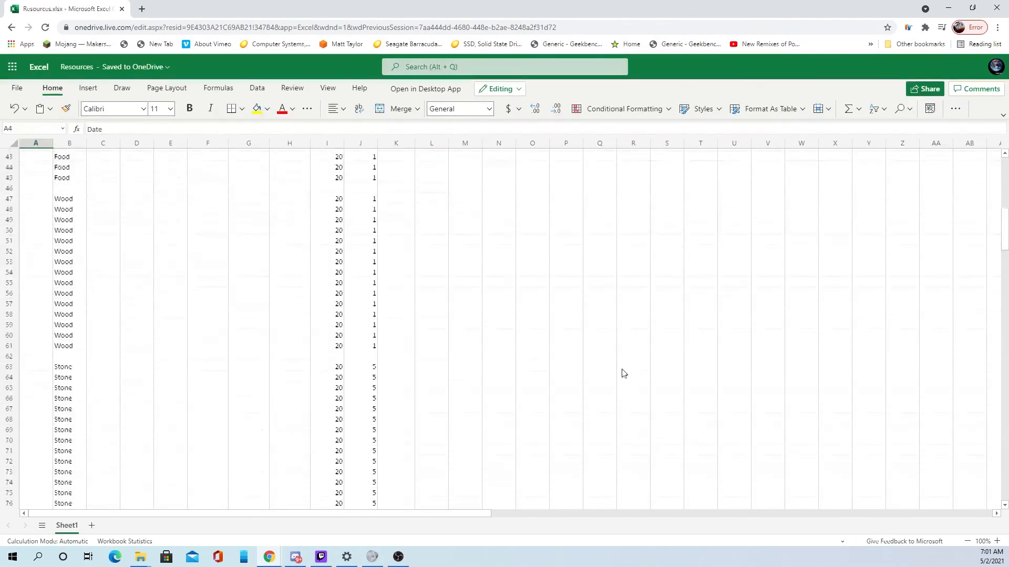
pyautogui.scroll(14, 623, 373)
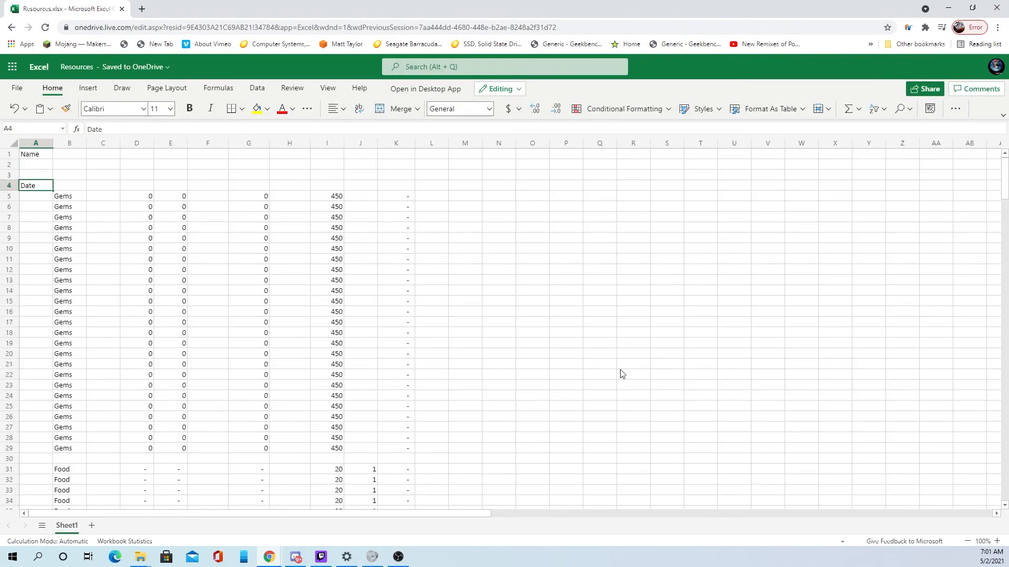
pyautogui.scroll(-9, 620, 370)
pyautogui.scroll(-1, 310, 307)
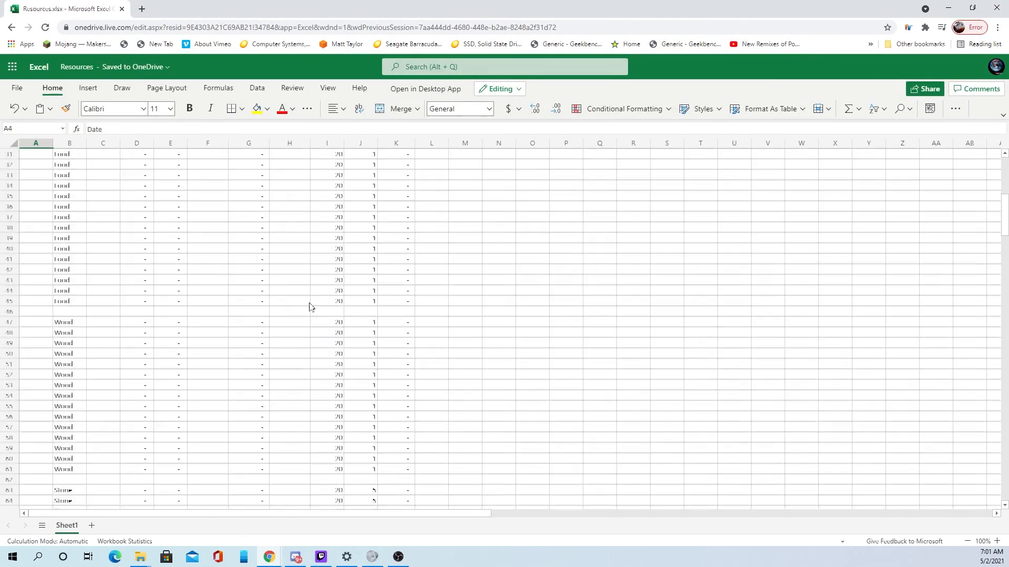
pyautogui.scroll(-8, 309, 307)
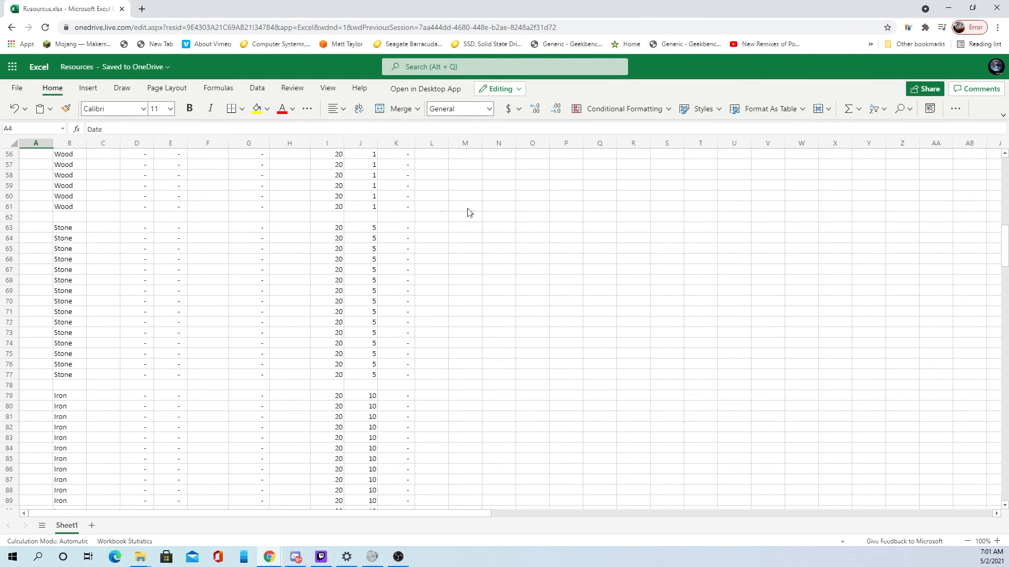
pyautogui.scroll(5, 385, 236)
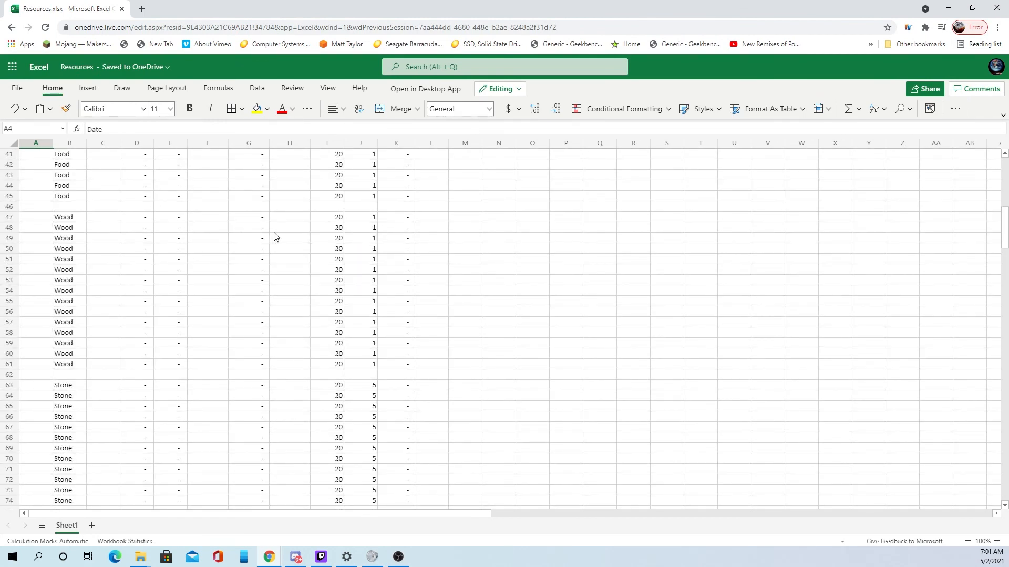
pyautogui.scroll(-3, 315, 263)
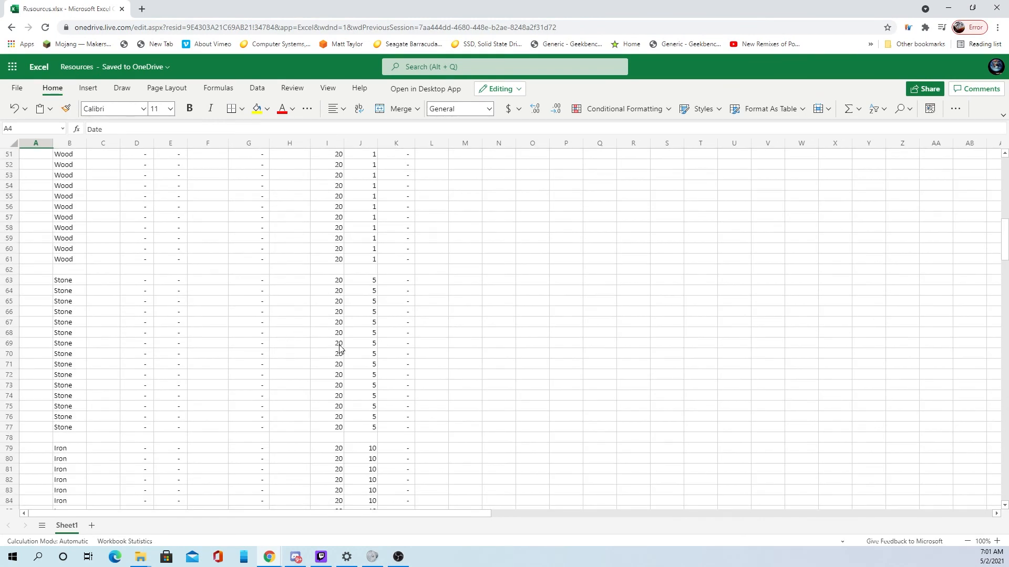
pyautogui.scroll(-8, 315, 342)
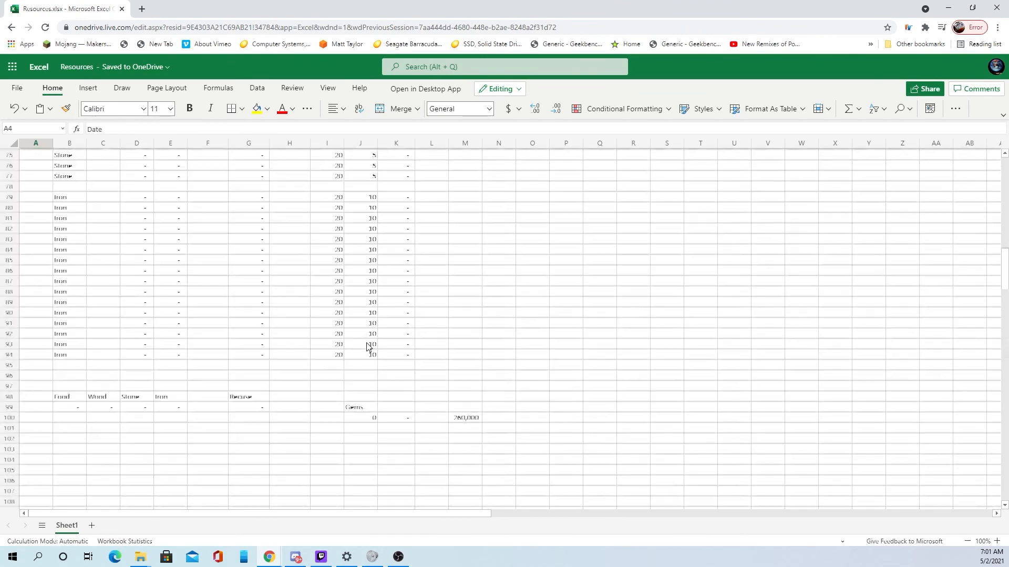
pyautogui.scroll(-2, 368, 346)
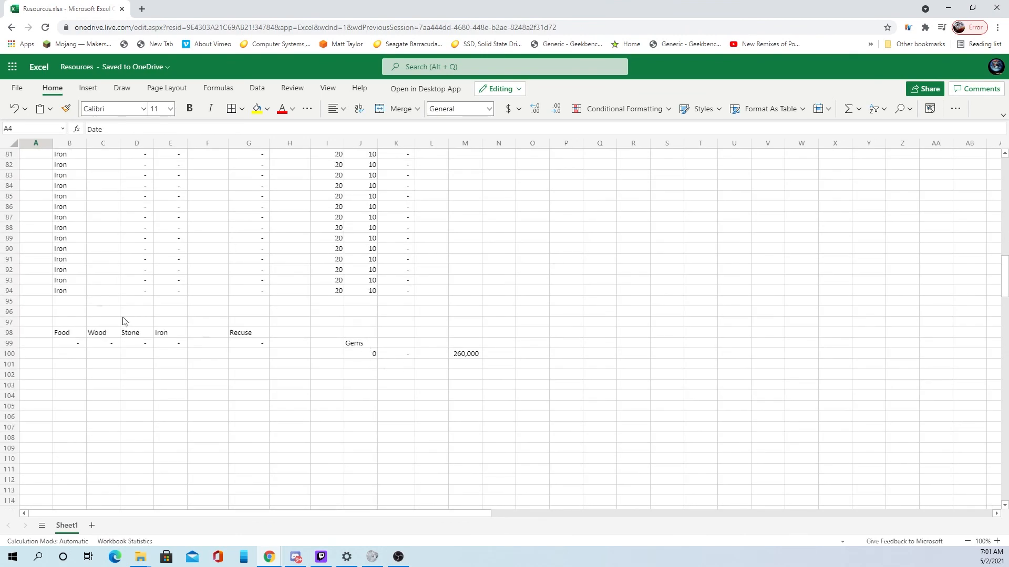
pyautogui.scroll(5, 772, 405)
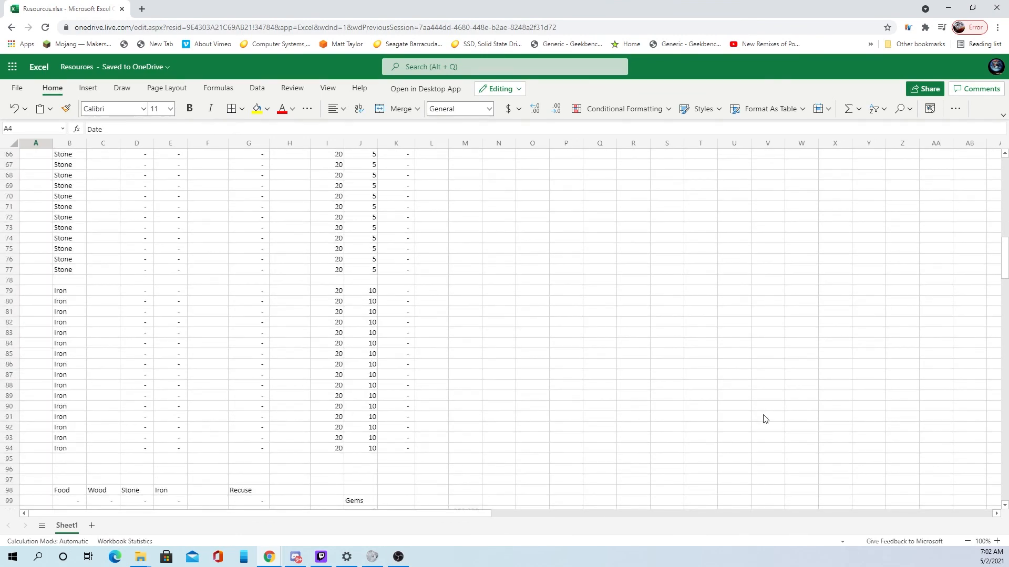
pyautogui.scroll(-2, 707, 427)
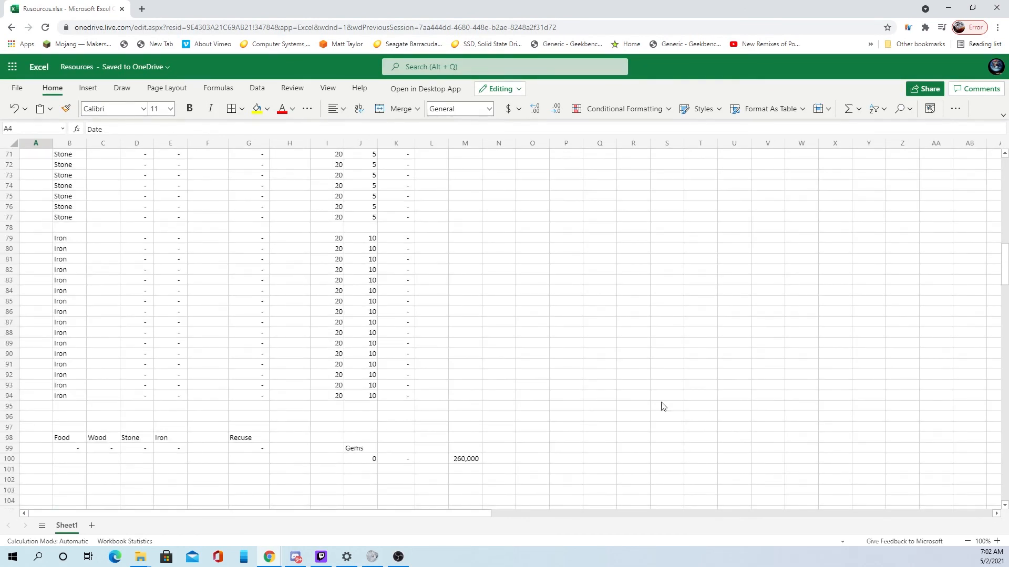